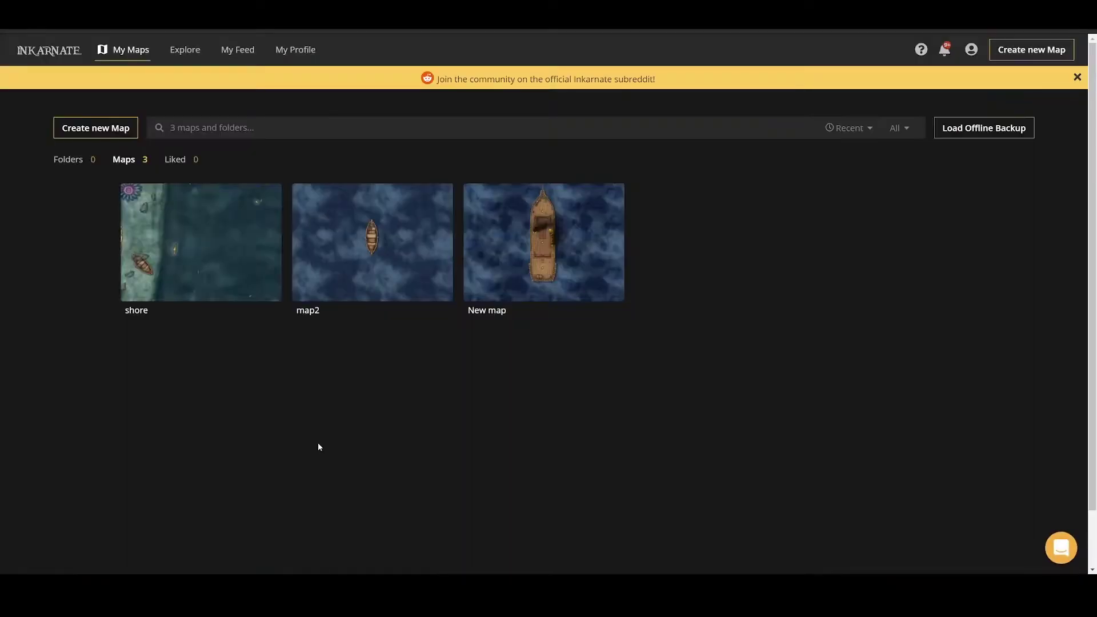
Start a new map in the Fantasy Battlemaps 2.0 style and choose a custom aspect ratio.
{"action": "left_click", "coordinate": [1031, 49]}
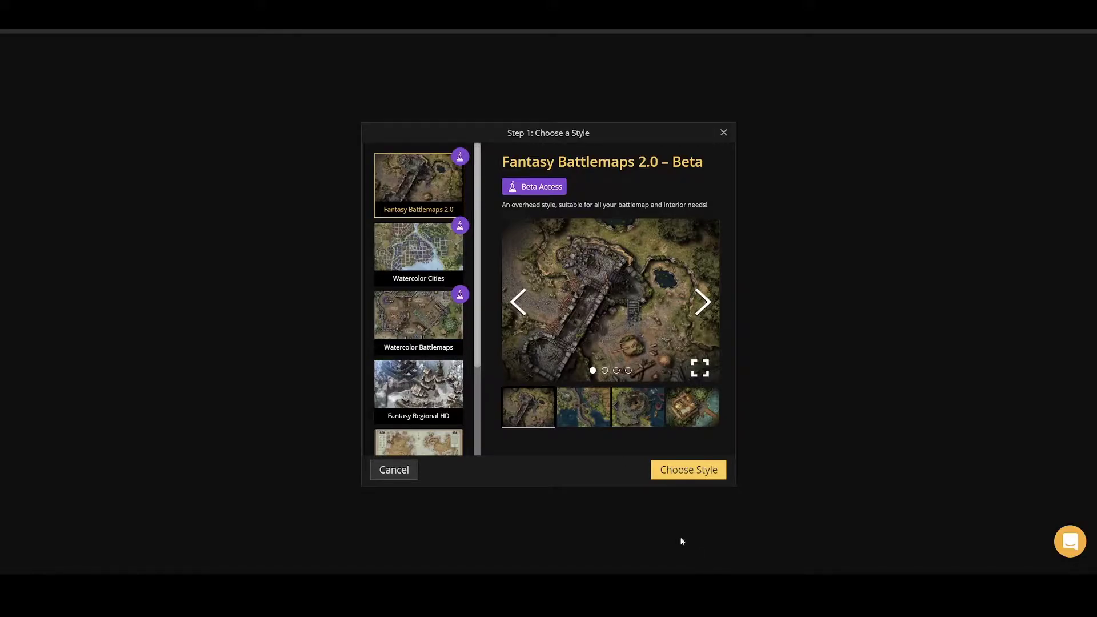
{"action": "scroll", "coordinate": [465, 414], "scroll_direction": "down", "scroll_amount": 3}
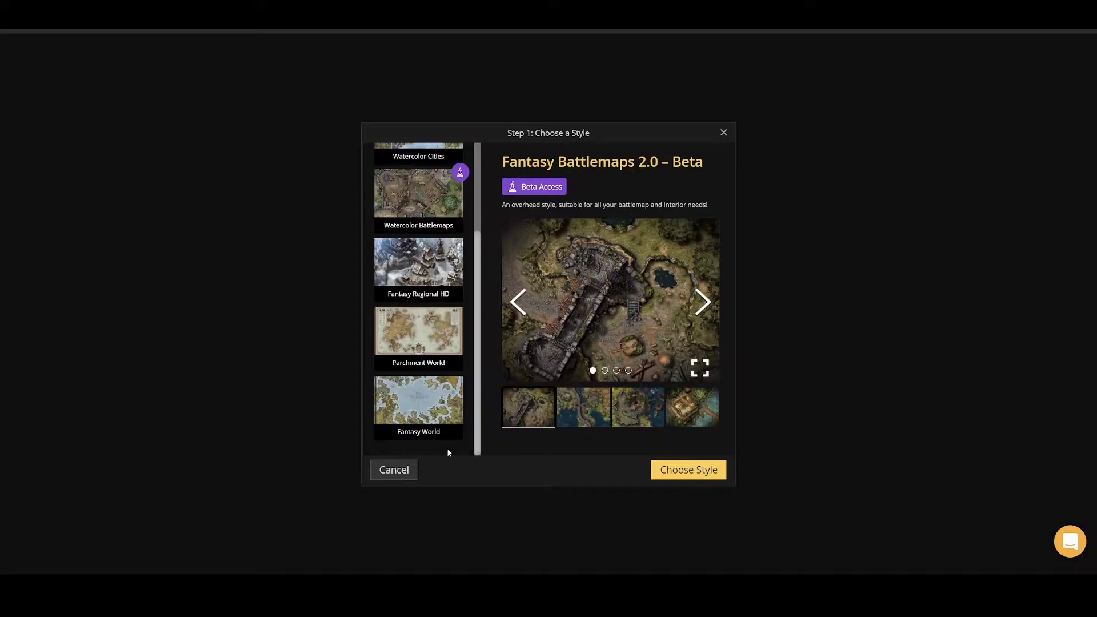
{"action": "scroll", "coordinate": [460, 389], "scroll_direction": "up", "scroll_amount": 3}
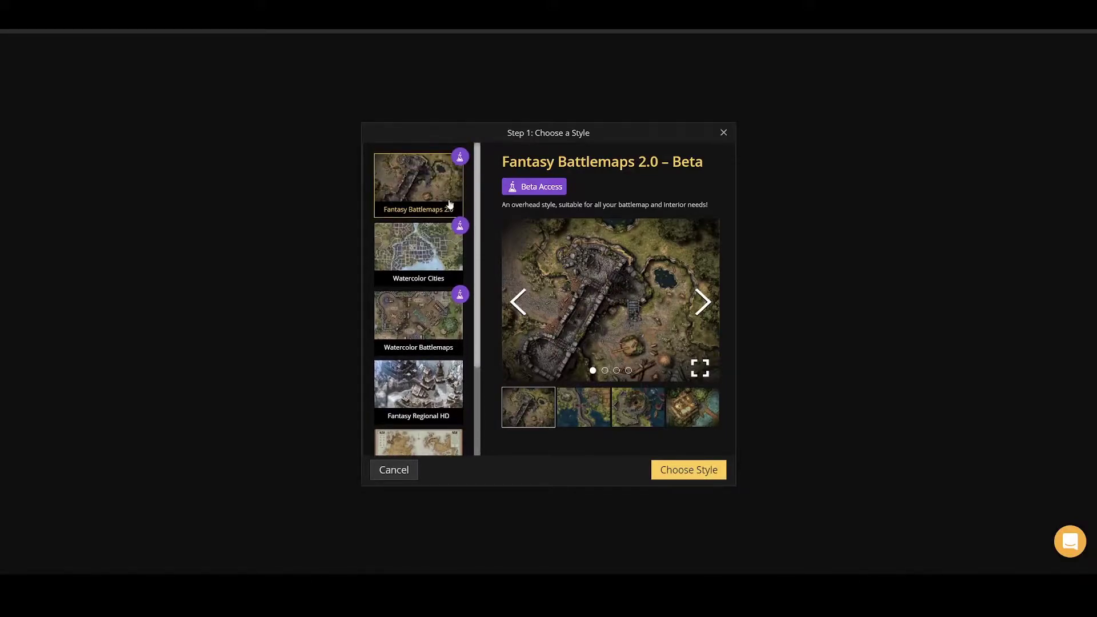
{"action": "left_click", "coordinate": [672, 470]}
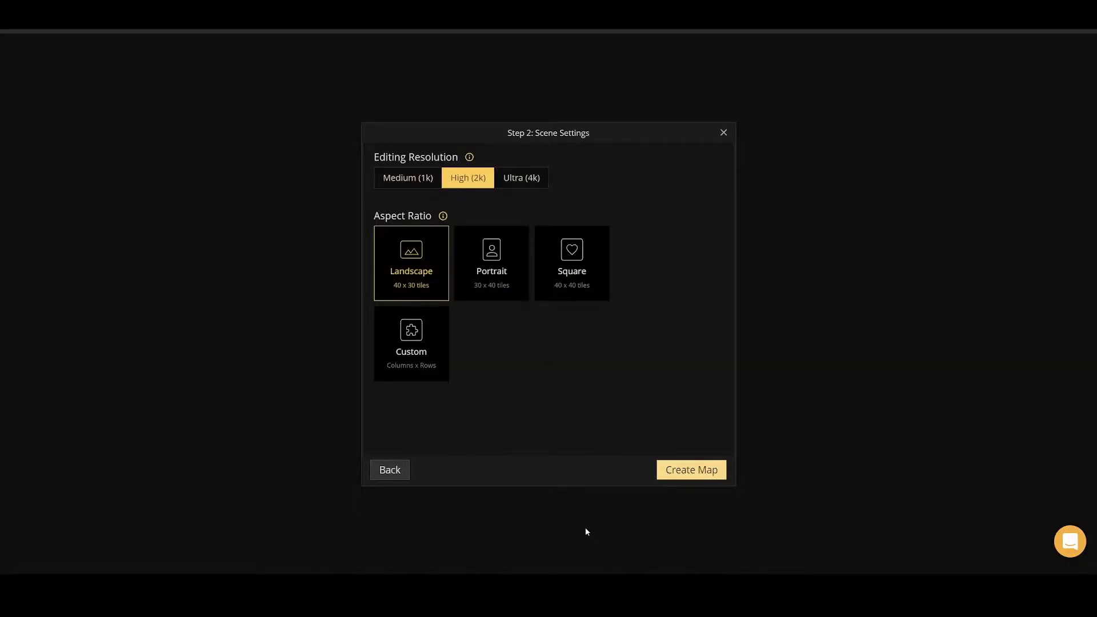
{"action": "left_click", "coordinate": [394, 364]}
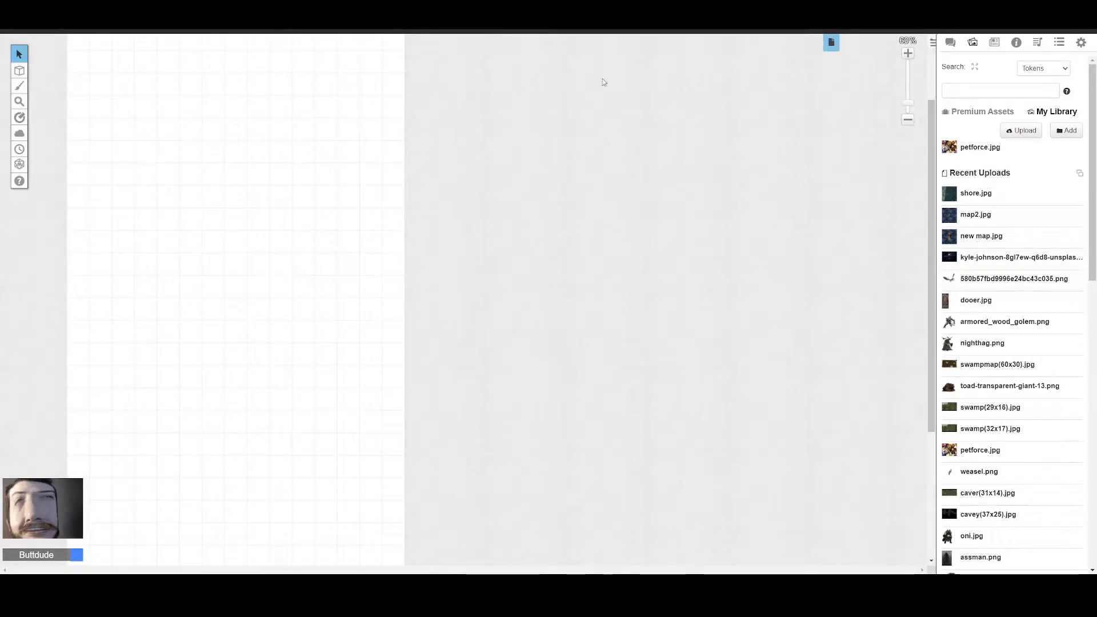
Switch to Roll20 and check the width and height in the blank untitled page's settings.
{"action": "left_click", "coordinate": [832, 42]}
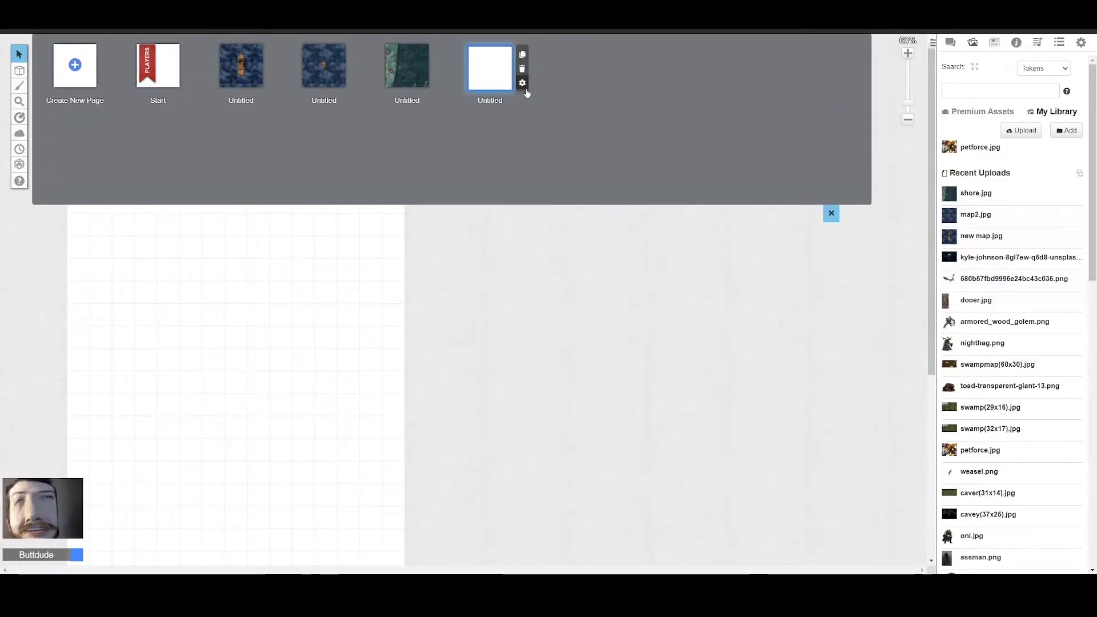
{"action": "left_click", "coordinate": [520, 50]}
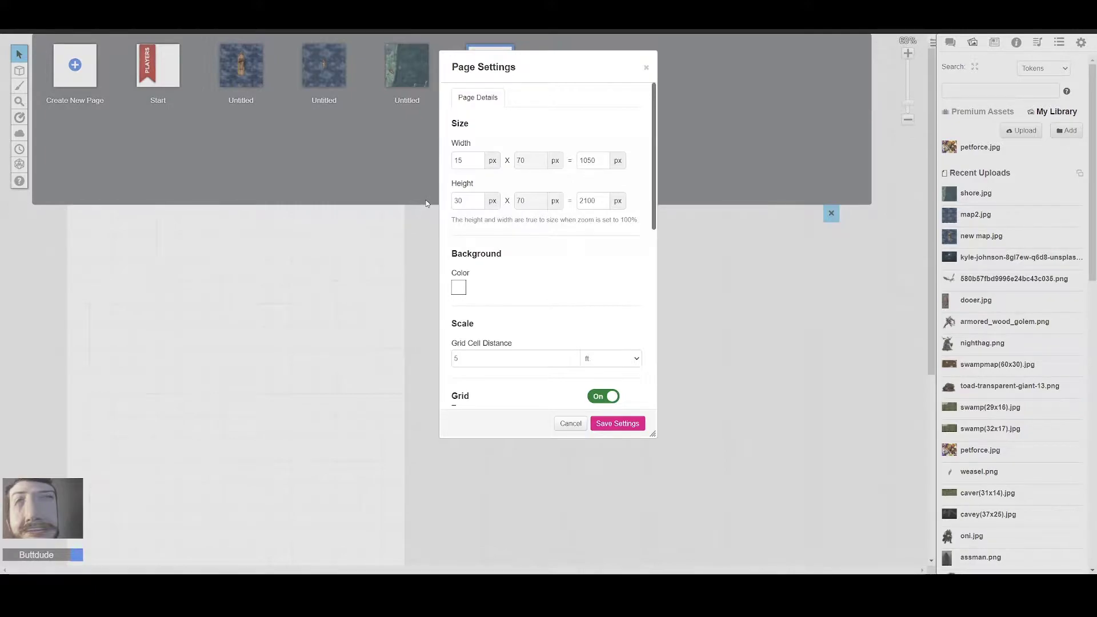
{"action": "left_click", "coordinate": [647, 69]}
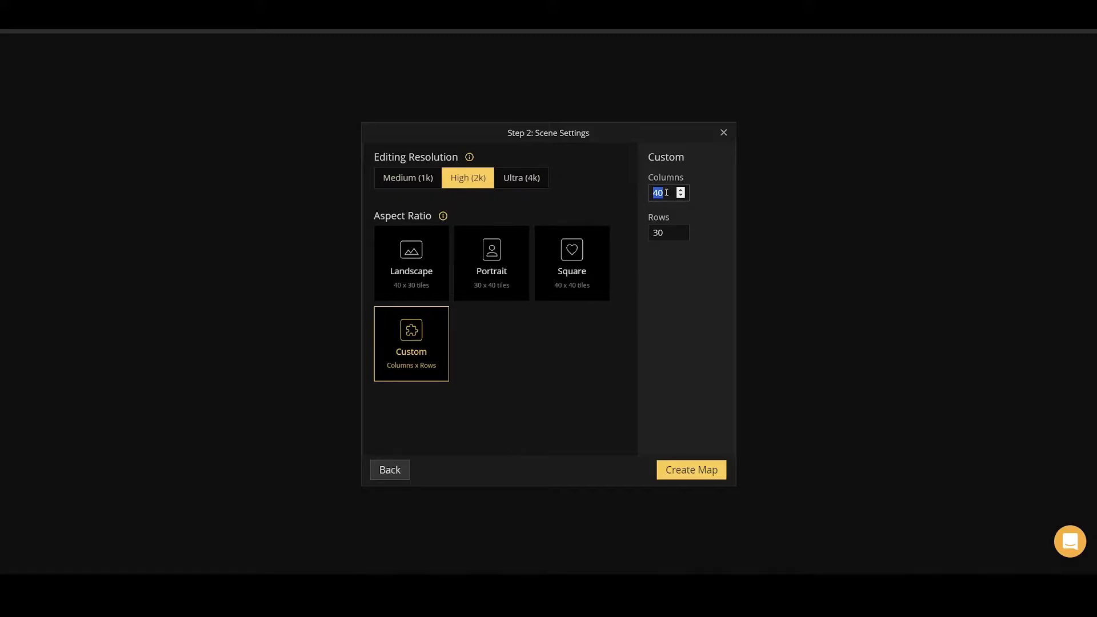
Create the custom map with 15 columns and 30 rows, and save it as "Desert".
{"action": "left_click", "coordinate": [687, 472]}
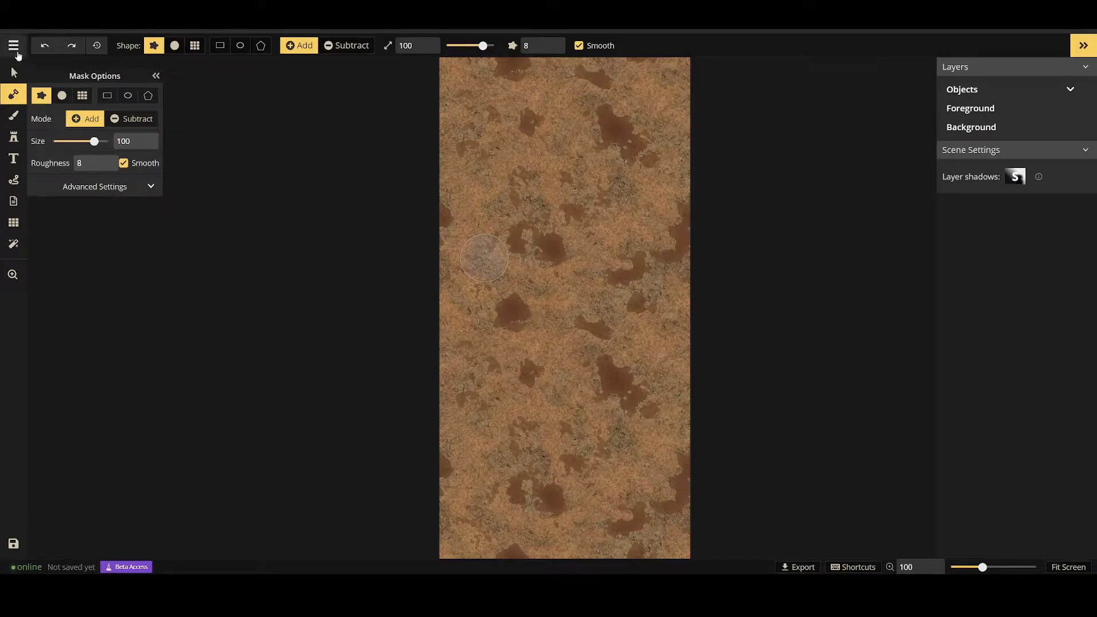
{"action": "left_click", "coordinate": [13, 46]}
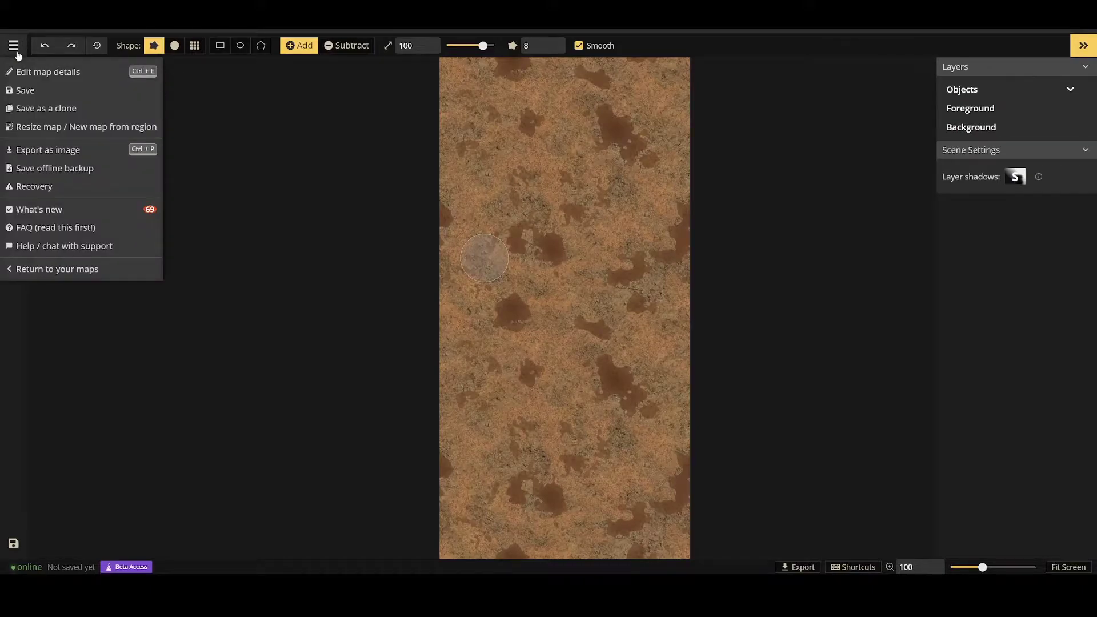
{"action": "left_click", "coordinate": [27, 91]}
{"action": "type", "text": "Desert"}
{"action": "key", "text": "Return"}
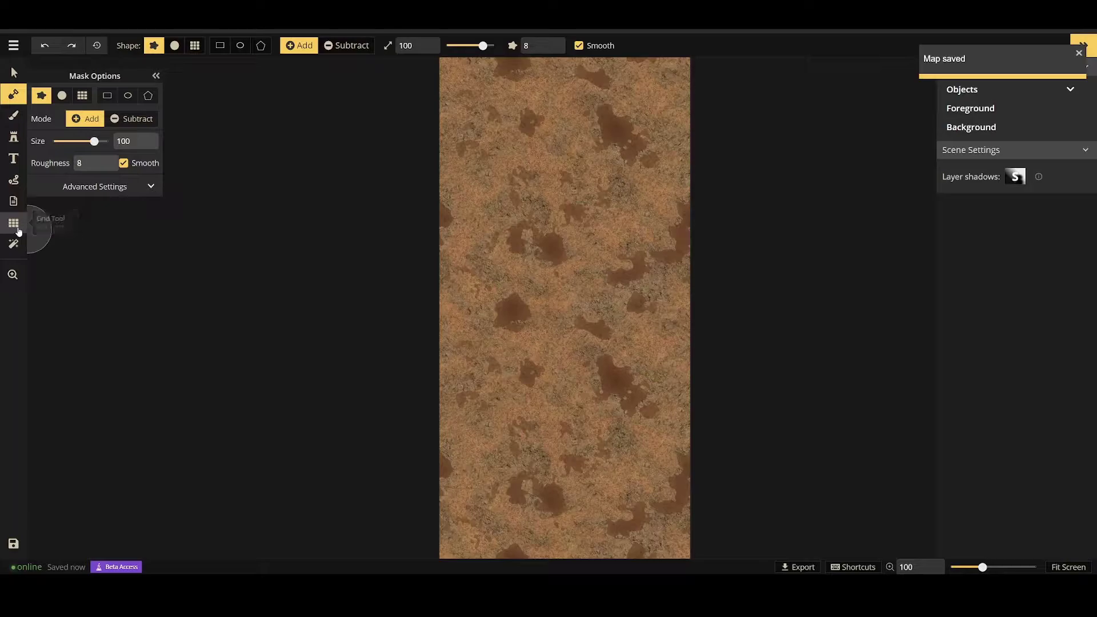
Show the square grid over the map.
{"action": "left_click", "coordinate": [17, 229]}
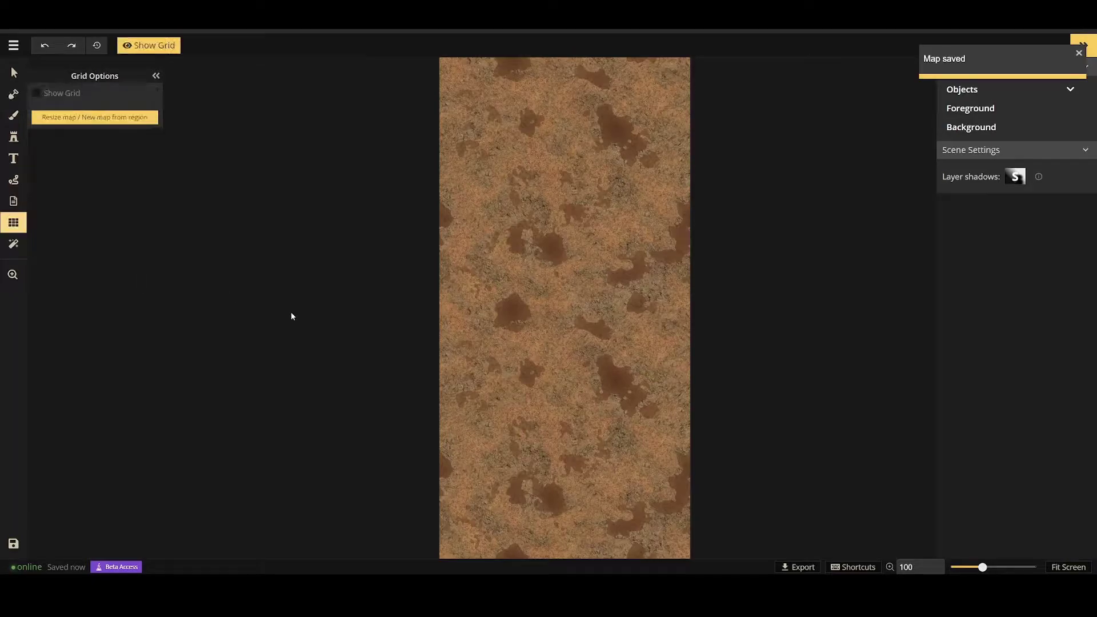
{"action": "left_click", "coordinate": [48, 95]}
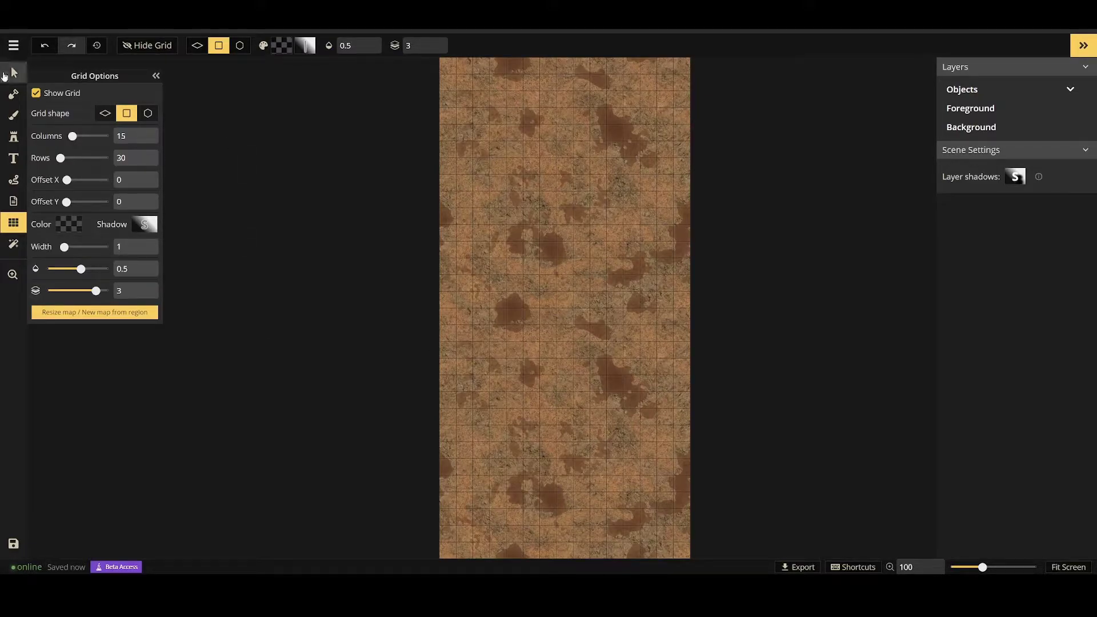
Paint a strip of teal water texture down the map's right edge on the background layer with the round size 80 brush.
{"action": "left_click", "coordinate": [13, 115]}
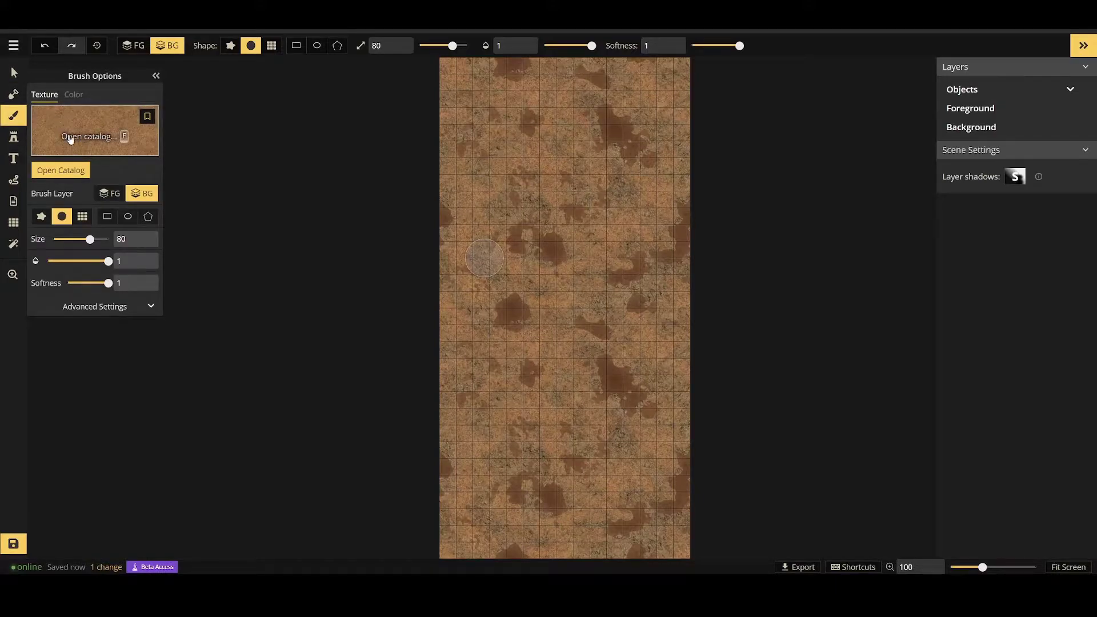
{"action": "left_click", "coordinate": [71, 138]}
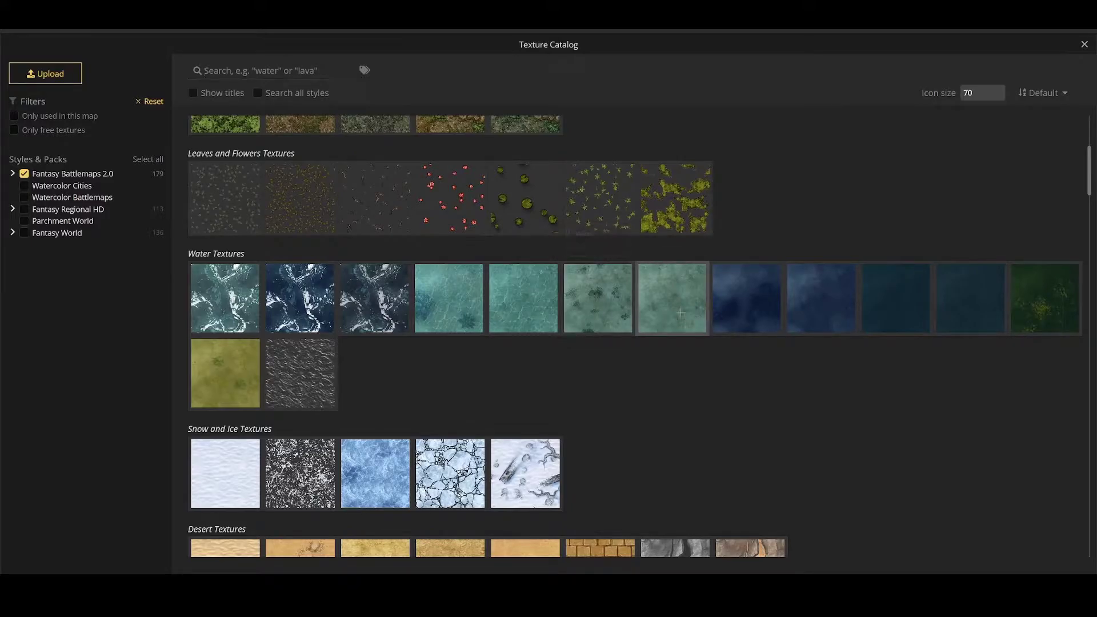
{"action": "left_click", "coordinate": [671, 318]}
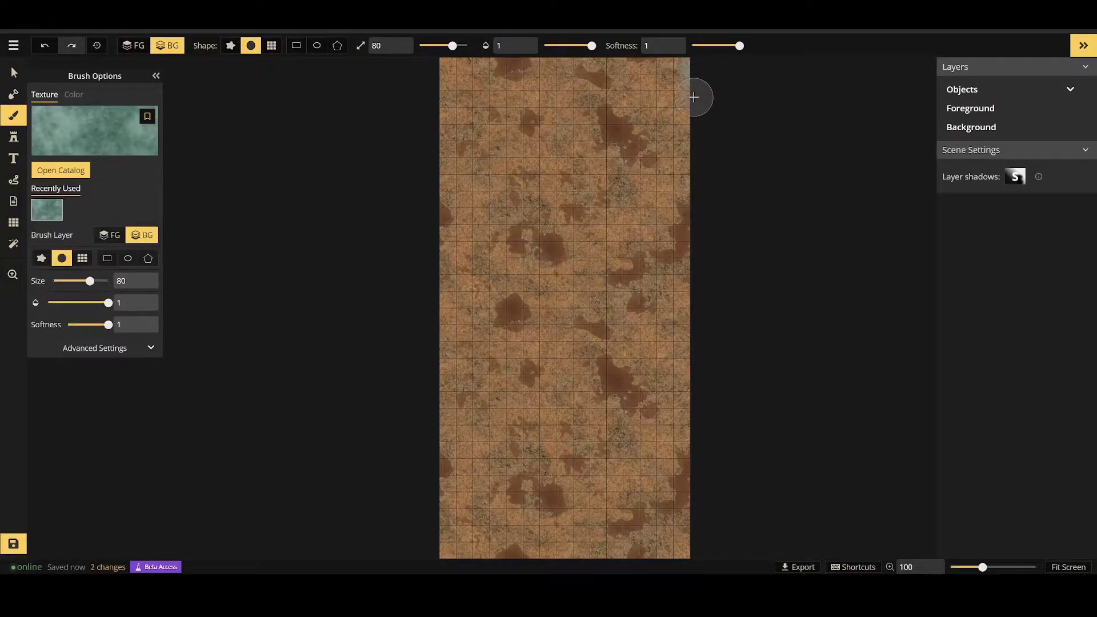
{"action": "mouse_move", "coordinate": [697, 91]}
{"action": "left_mouse_down"}
{"action": "mouse_move", "coordinate": [683, 70]}
{"action": "mouse_move", "coordinate": [658, 65]}
{"action": "mouse_move", "coordinate": [676, 70]}
{"action": "mouse_move", "coordinate": [690, 102]}
{"action": "mouse_move", "coordinate": [688, 476]}
{"action": "mouse_move", "coordinate": [693, 402]}
{"action": "mouse_move", "coordinate": [679, 425]}
{"action": "mouse_move", "coordinate": [689, 438]}
{"action": "mouse_move", "coordinate": [661, 363]}
{"action": "mouse_move", "coordinate": [679, 192]}
{"action": "mouse_move", "coordinate": [691, 512]}
{"action": "left_mouse_up"}
{"action": "mouse_move", "coordinate": [662, 468]}
{"action": "left_mouse_down"}
{"action": "mouse_move", "coordinate": [690, 511]}
{"action": "mouse_move", "coordinate": [694, 545]}
{"action": "mouse_move", "coordinate": [663, 546]}
{"action": "left_mouse_up"}
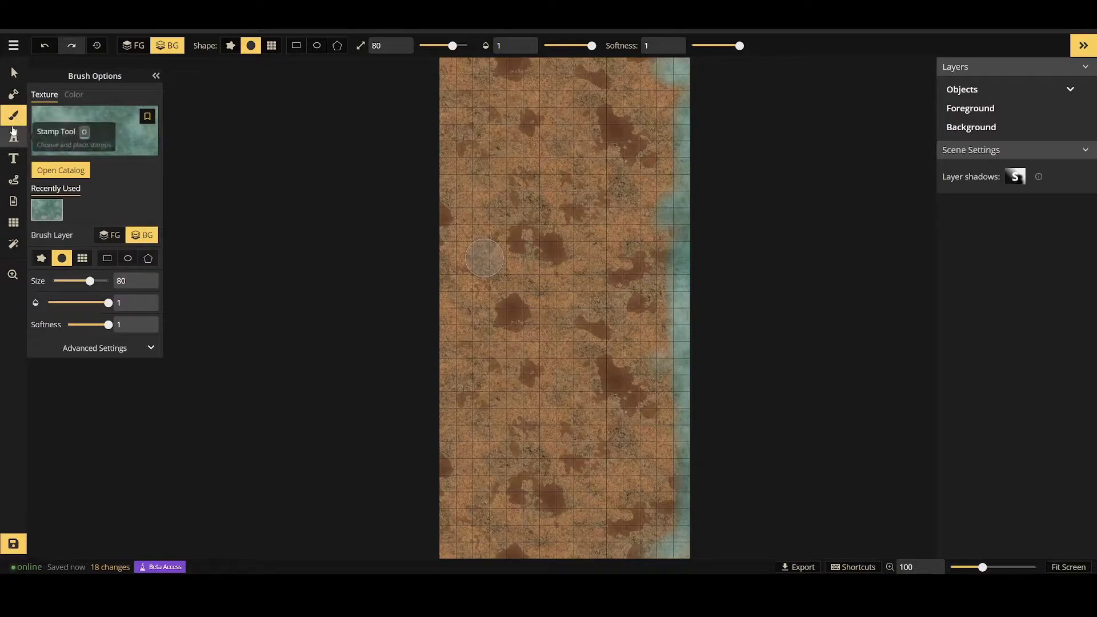
Paint the rippled sand desert texture along the inland side of the water to form a beach.
{"action": "left_click", "coordinate": [80, 170]}
{"action": "scroll", "coordinate": [646, 410], "scroll_direction": "up", "scroll_amount": 5}
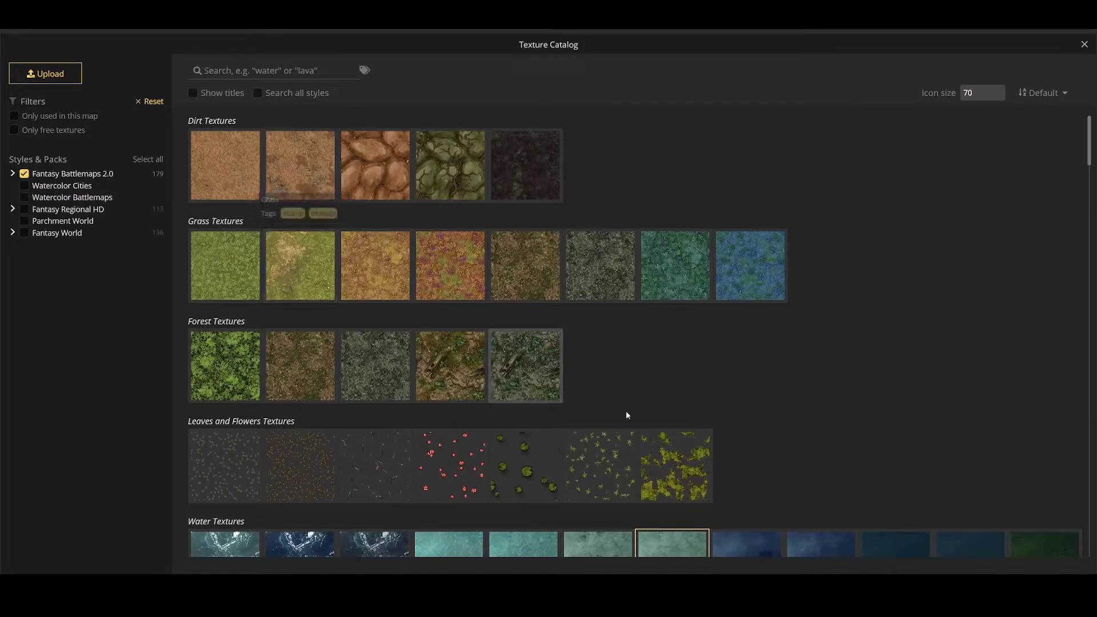
{"action": "scroll", "coordinate": [834, 393], "scroll_direction": "down", "scroll_amount": 5}
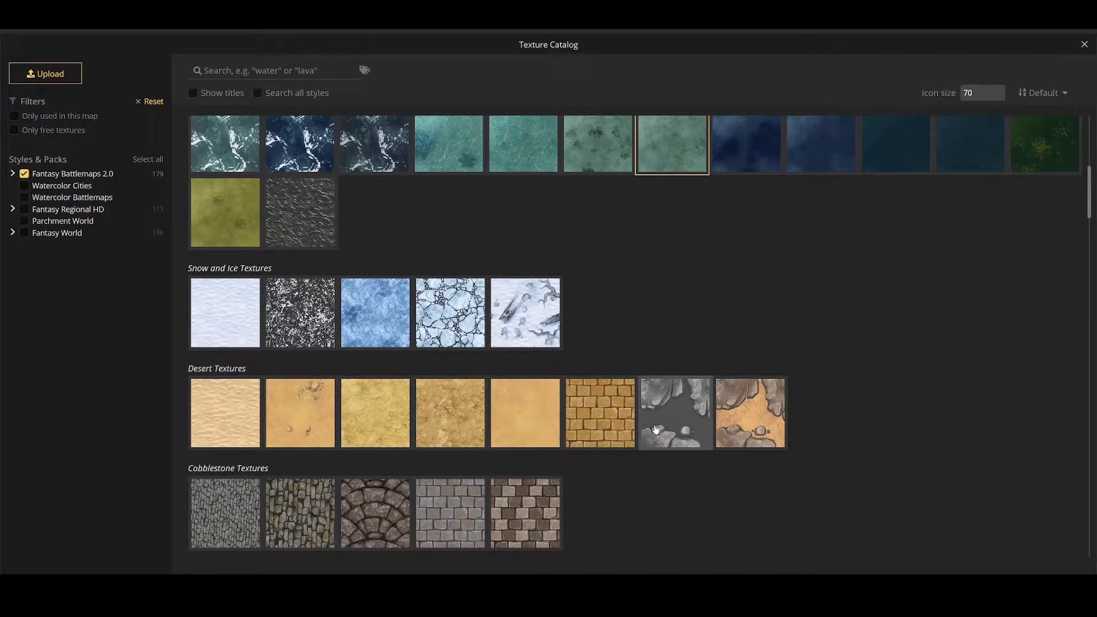
{"action": "left_click", "coordinate": [229, 416]}
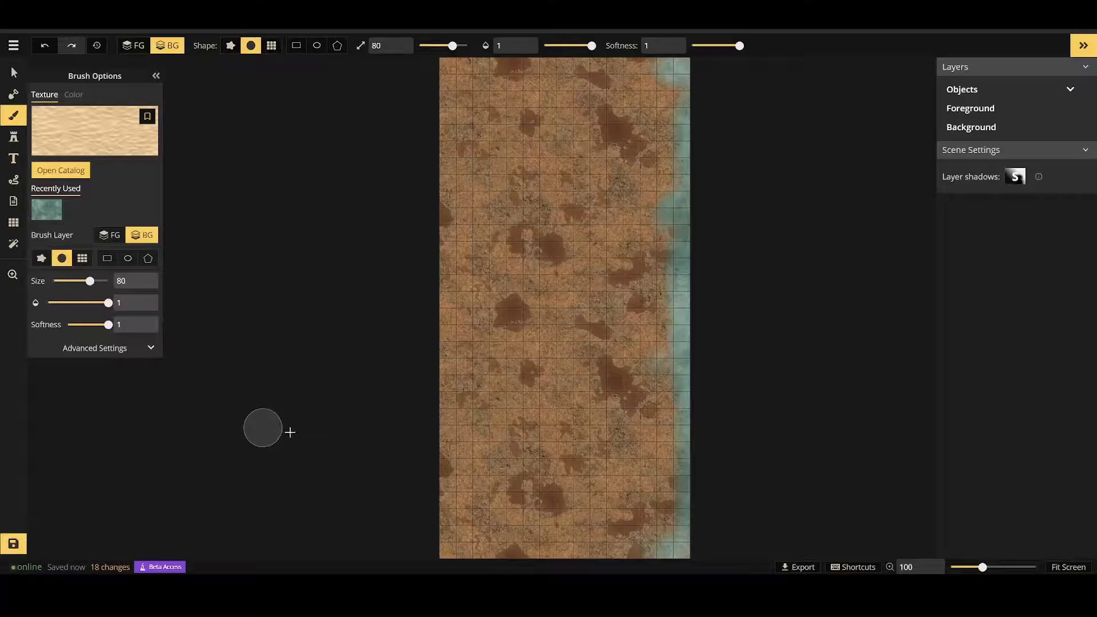
{"action": "left_click_drag", "start_coordinate": [650, 73], "coordinate": [660, 71]}
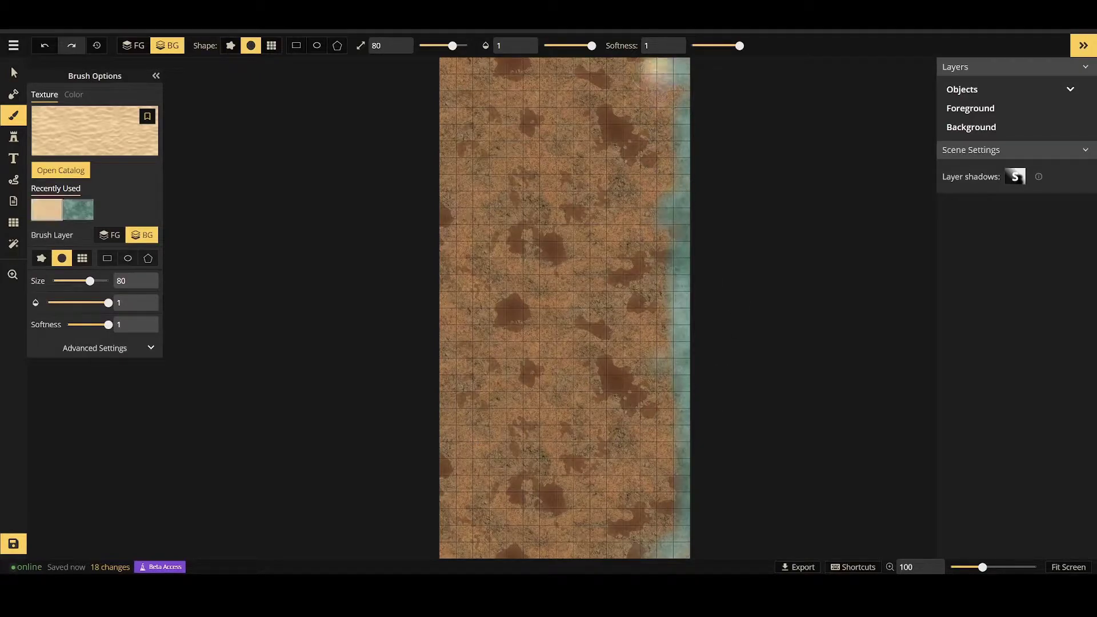
{"action": "mouse_move", "coordinate": [691, 177]}
{"action": "left_mouse_down"}
{"action": "mouse_move", "coordinate": [662, 260]}
{"action": "mouse_move", "coordinate": [676, 199]}
{"action": "mouse_move", "coordinate": [655, 231]}
{"action": "mouse_move", "coordinate": [672, 200]}
{"action": "mouse_move", "coordinate": [675, 340]}
{"action": "mouse_move", "coordinate": [648, 451]}
{"action": "left_mouse_up"}
{"action": "mouse_move", "coordinate": [654, 352]}
{"action": "left_mouse_down"}
{"action": "mouse_move", "coordinate": [674, 480]}
{"action": "mouse_move", "coordinate": [657, 520]}
{"action": "mouse_move", "coordinate": [625, 545]}
{"action": "mouse_move", "coordinate": [630, 555]}
{"action": "left_mouse_up"}
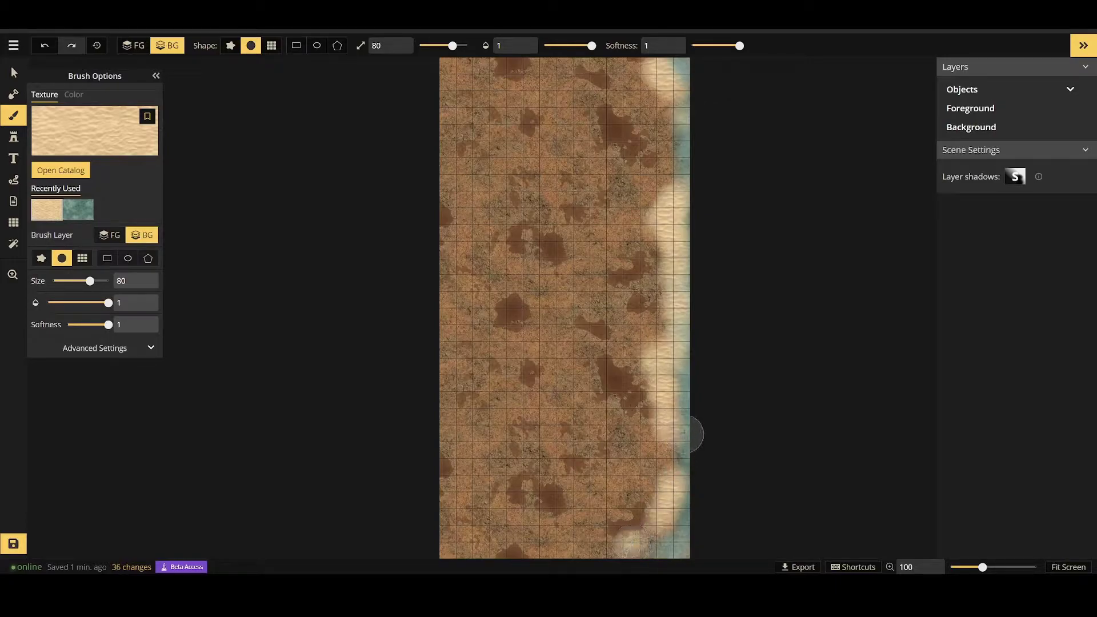
{"action": "left_click", "coordinate": [667, 458]}
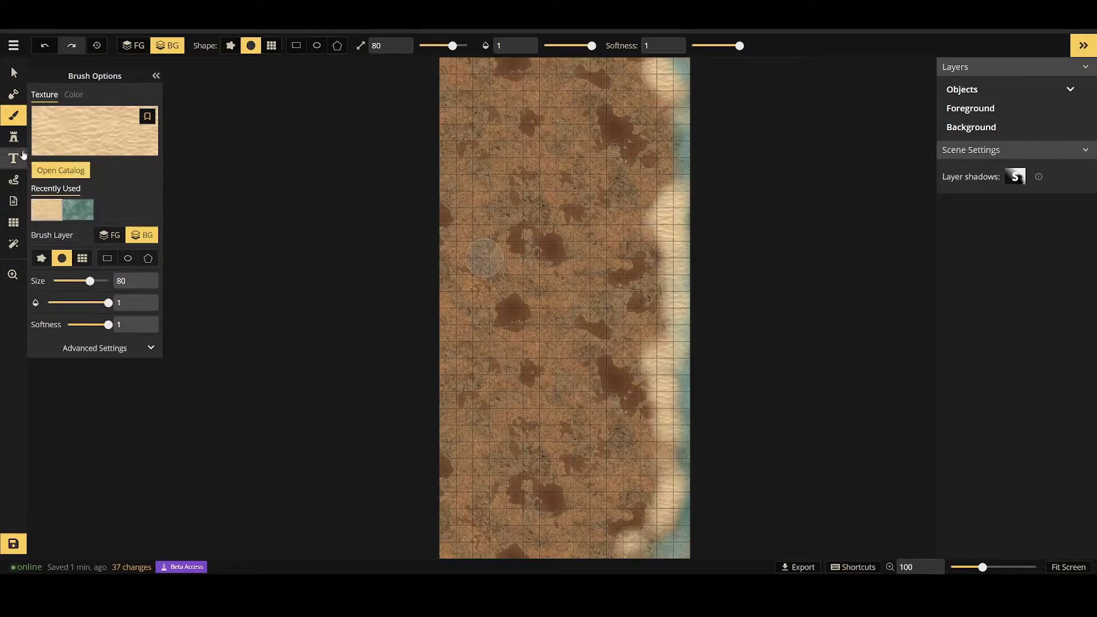
Cover the land inland of the beach with the patchy grass texture, using the grid-shaped brush at size 200.
{"action": "left_click", "coordinate": [77, 114]}
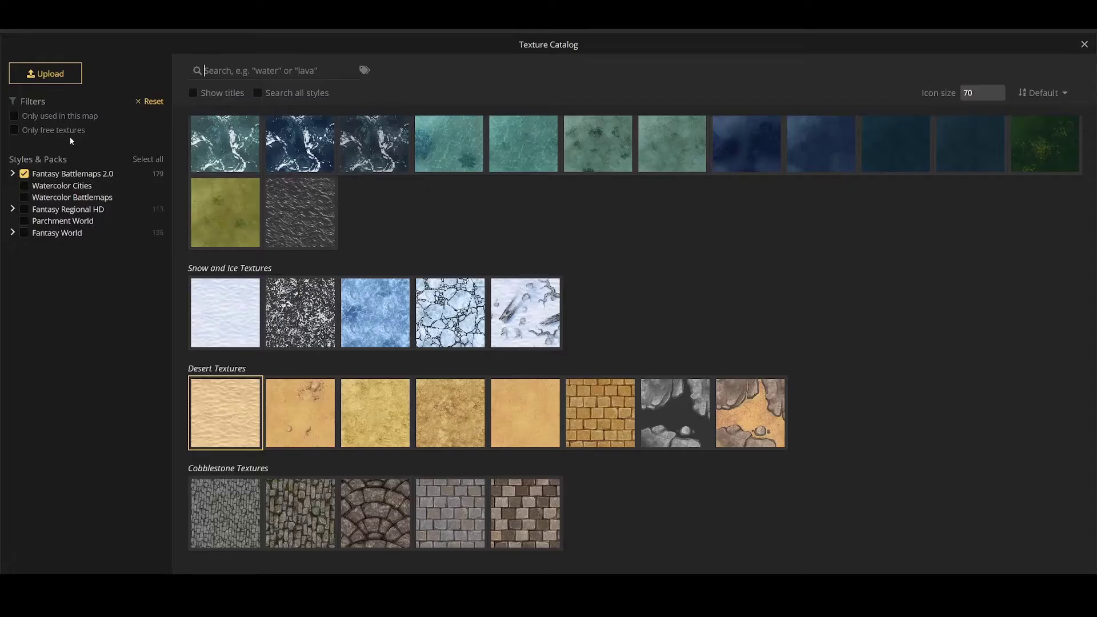
{"action": "scroll", "coordinate": [516, 216], "scroll_direction": "up", "scroll_amount": 5}
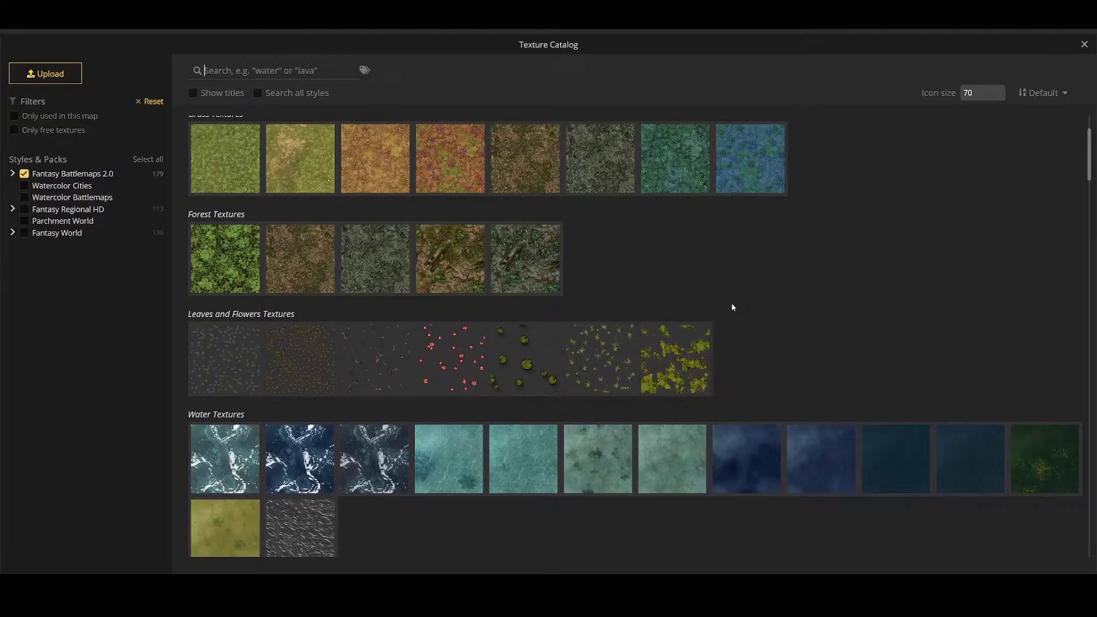
{"action": "scroll", "coordinate": [732, 307], "scroll_direction": "up", "scroll_amount": 2}
{"action": "left_click", "coordinate": [302, 289]}
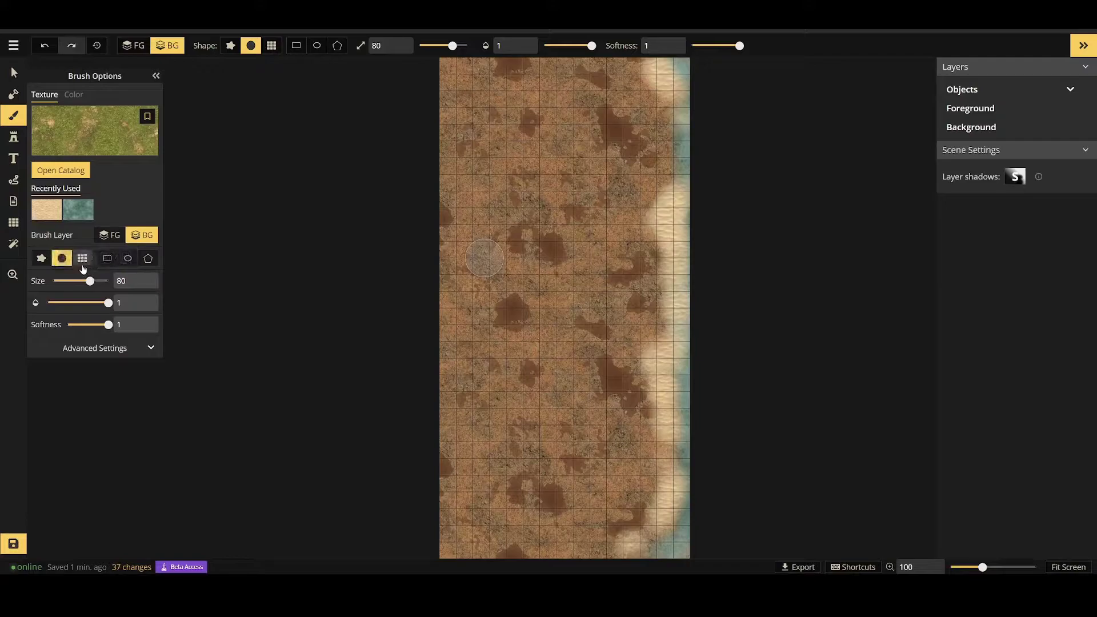
{"action": "left_click", "coordinate": [83, 258]}
{"action": "left_click_drag", "start_coordinate": [92, 281], "coordinate": [109, 281]}
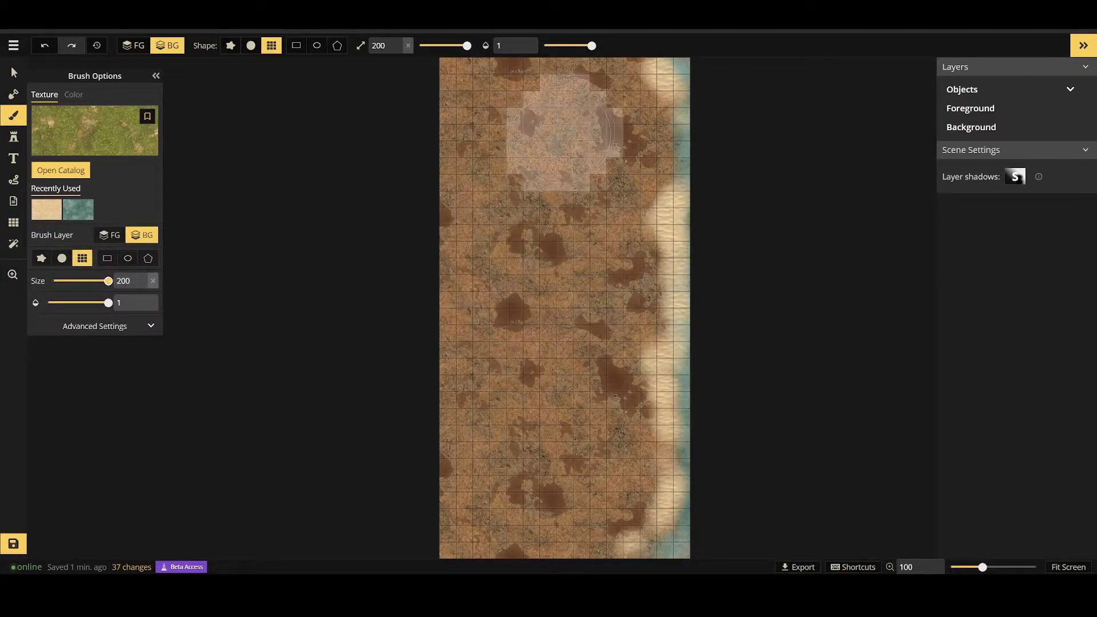
{"action": "mouse_move", "coordinate": [591, 98]}
{"action": "left_mouse_down"}
{"action": "mouse_move", "coordinate": [607, 140]}
{"action": "mouse_move", "coordinate": [587, 216]}
{"action": "mouse_move", "coordinate": [598, 278]}
{"action": "mouse_move", "coordinate": [504, 538]}
{"action": "mouse_move", "coordinate": [546, 523]}
{"action": "mouse_move", "coordinate": [585, 443]}
{"action": "mouse_move", "coordinate": [513, 516]}
{"action": "mouse_move", "coordinate": [484, 452]}
{"action": "mouse_move", "coordinate": [472, 289]}
{"action": "mouse_move", "coordinate": [445, 518]}
{"action": "mouse_move", "coordinate": [486, 157]}
{"action": "mouse_move", "coordinate": [520, 77]}
{"action": "mouse_move", "coordinate": [477, 86]}
{"action": "left_mouse_up"}
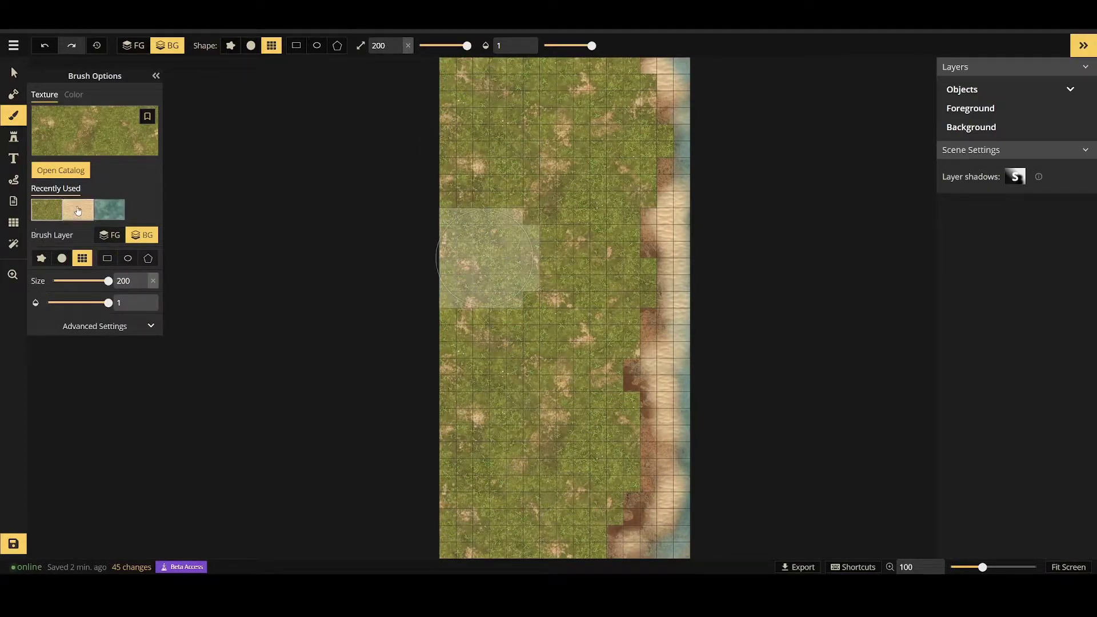
Paint rippled sand over the bare dirt and blocky grass edge with the rough-edged brush at size 19, opacity 0.77 and roughness 6.
{"action": "left_click", "coordinate": [78, 209]}
{"action": "left_click", "coordinate": [41, 257]}
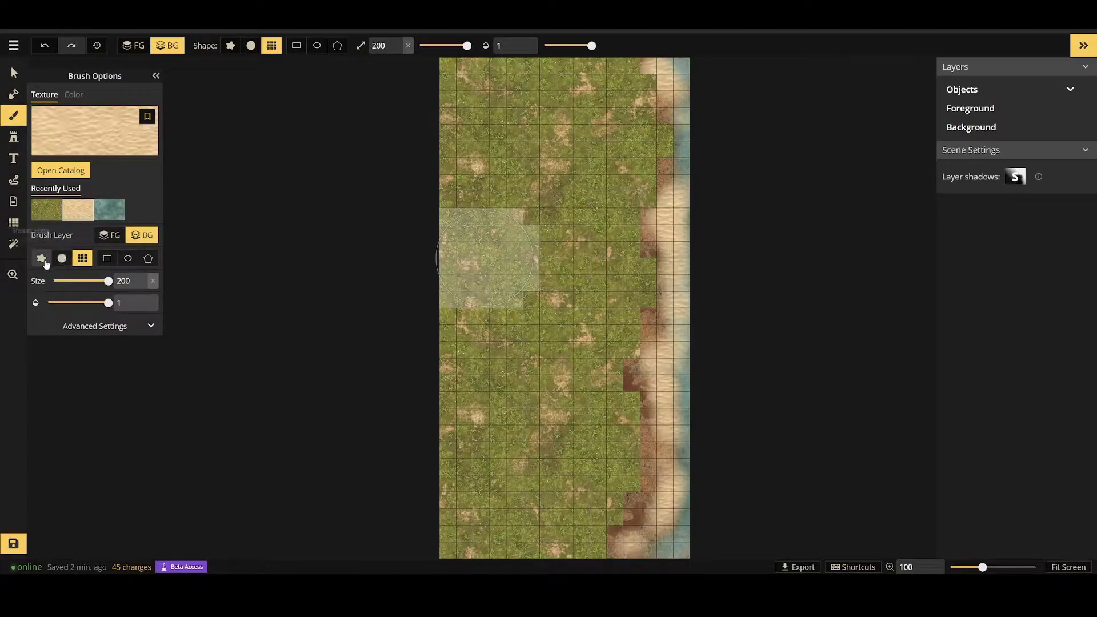
{"action": "mouse_move", "coordinate": [108, 280]}
{"action": "left_mouse_down"}
{"action": "mouse_move", "coordinate": [58, 281]}
{"action": "mouse_move", "coordinate": [97, 303]}
{"action": "mouse_move", "coordinate": [76, 324]}
{"action": "left_mouse_up"}
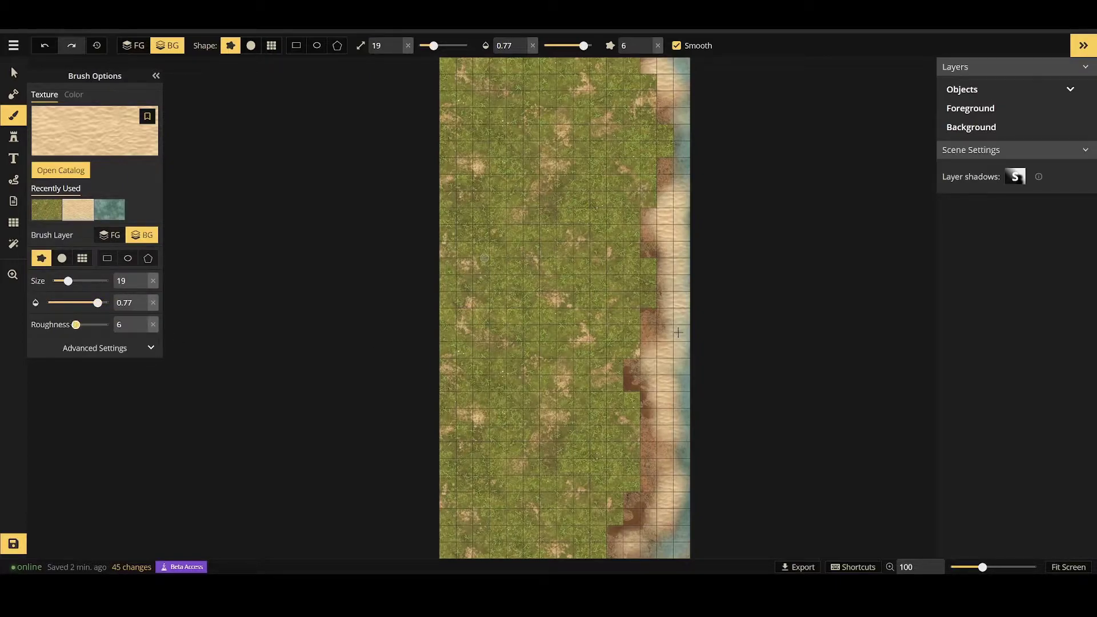
{"action": "mouse_move", "coordinate": [641, 311]}
{"action": "left_mouse_down"}
{"action": "mouse_move", "coordinate": [635, 343]}
{"action": "mouse_move", "coordinate": [656, 315]}
{"action": "mouse_move", "coordinate": [636, 365]}
{"action": "mouse_move", "coordinate": [659, 293]}
{"action": "mouse_move", "coordinate": [655, 236]}
{"action": "left_mouse_up"}
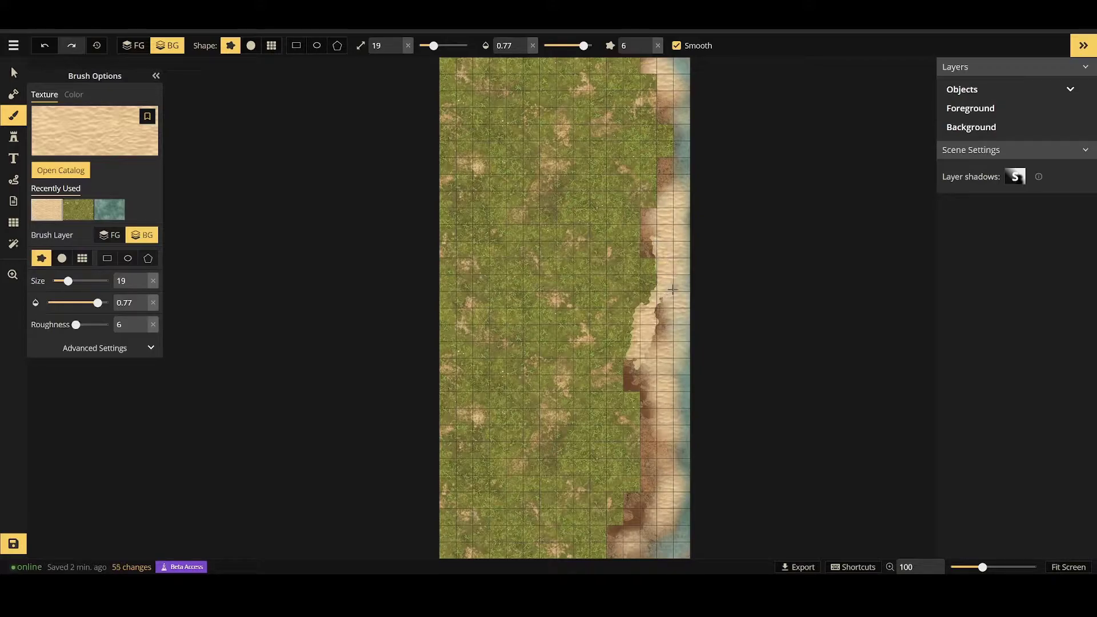
{"action": "mouse_move", "coordinate": [665, 293]}
{"action": "left_mouse_down"}
{"action": "mouse_move", "coordinate": [645, 218]}
{"action": "mouse_move", "coordinate": [671, 170]}
{"action": "mouse_move", "coordinate": [655, 189]}
{"action": "mouse_move", "coordinate": [677, 119]}
{"action": "mouse_move", "coordinate": [673, 90]}
{"action": "mouse_move", "coordinate": [674, 121]}
{"action": "mouse_move", "coordinate": [660, 84]}
{"action": "mouse_move", "coordinate": [660, 126]}
{"action": "mouse_move", "coordinate": [642, 68]}
{"action": "left_mouse_up"}
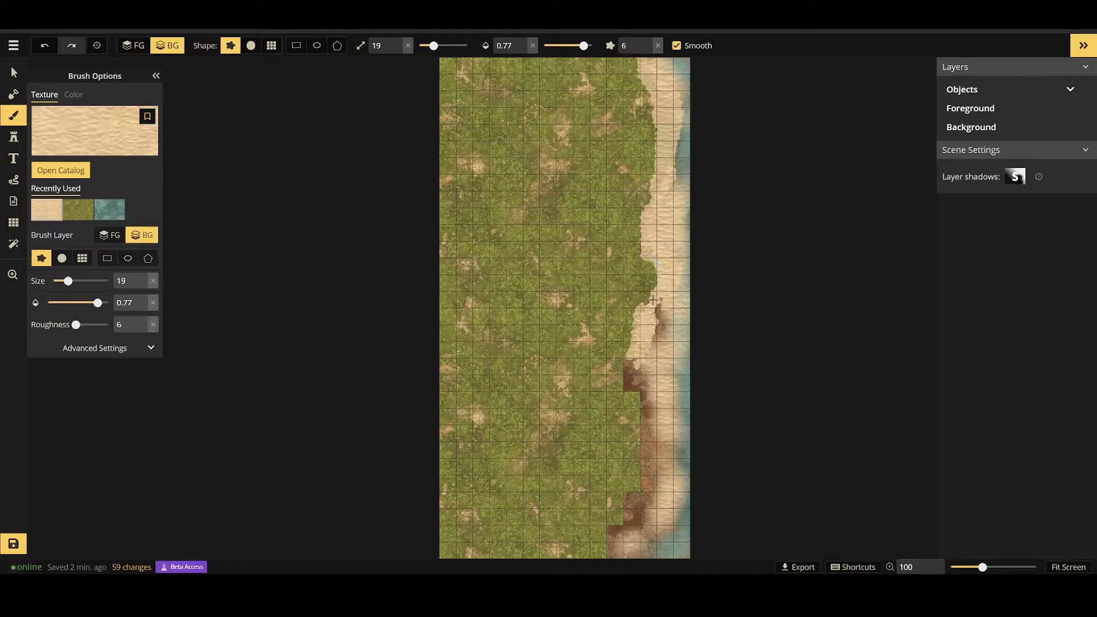
{"action": "mouse_move", "coordinate": [635, 361]}
{"action": "left_mouse_down"}
{"action": "mouse_move", "coordinate": [631, 401]}
{"action": "mouse_move", "coordinate": [667, 486]}
{"action": "left_mouse_up"}
{"action": "mouse_move", "coordinate": [652, 449]}
{"action": "left_mouse_down"}
{"action": "mouse_move", "coordinate": [642, 366]}
{"action": "mouse_move", "coordinate": [662, 298]}
{"action": "mouse_move", "coordinate": [657, 372]}
{"action": "mouse_move", "coordinate": [625, 394]}
{"action": "mouse_move", "coordinate": [637, 394]}
{"action": "mouse_move", "coordinate": [634, 374]}
{"action": "mouse_move", "coordinate": [664, 434]}
{"action": "left_mouse_up"}
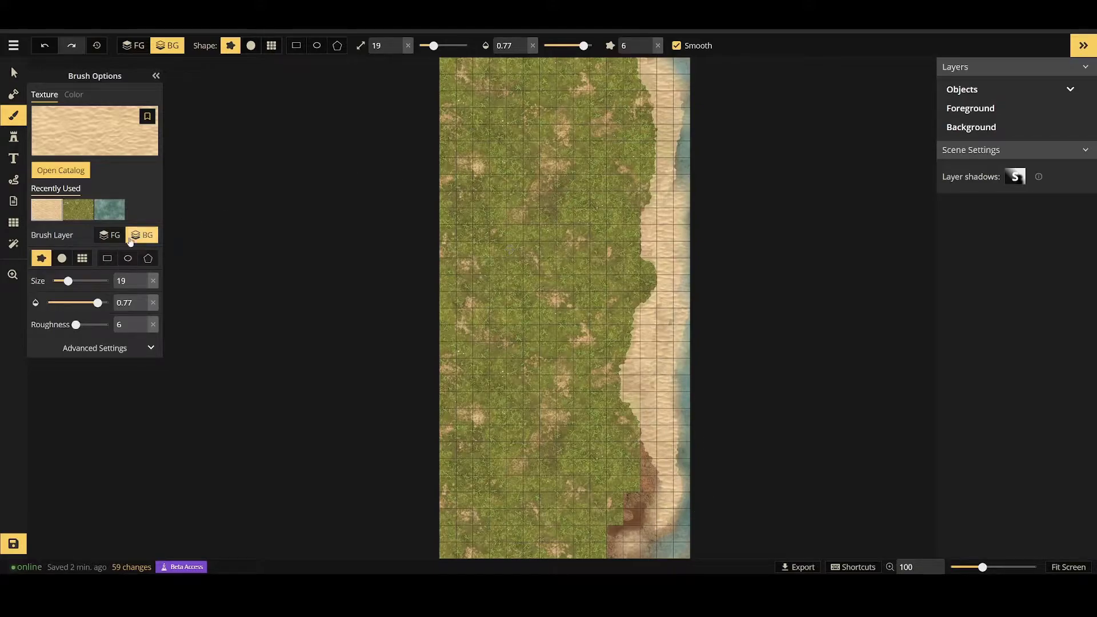
Touch up the lower part of the shoreline with teal water texture, using the small round brush.
{"action": "left_click", "coordinate": [110, 209]}
{"action": "left_click", "coordinate": [61, 258]}
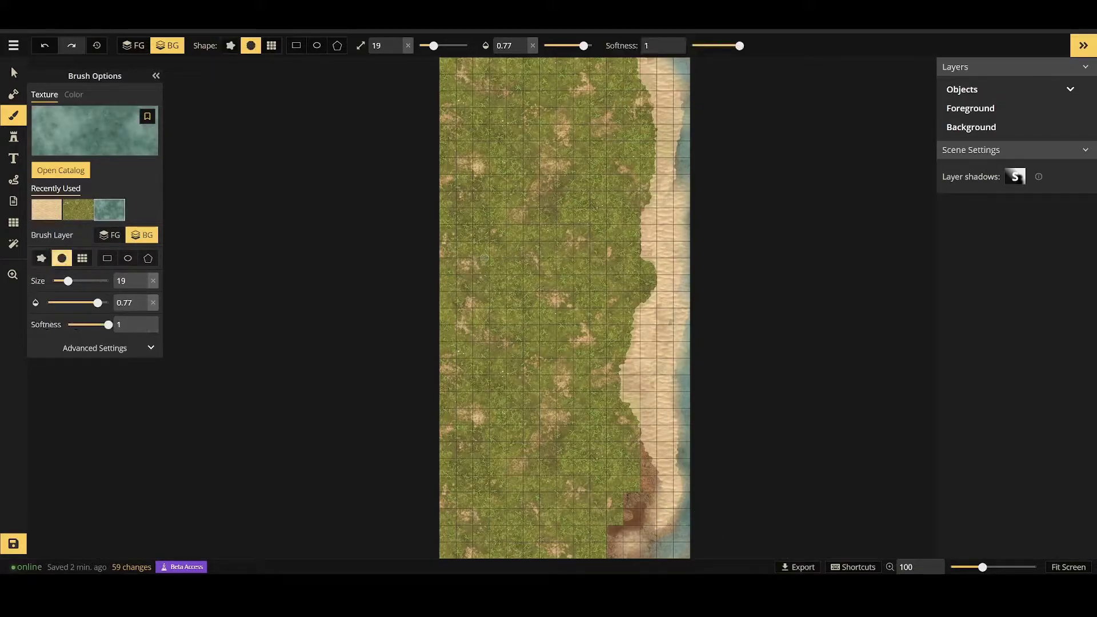
{"action": "left_click_drag", "start_coordinate": [683, 523], "coordinate": [681, 474]}
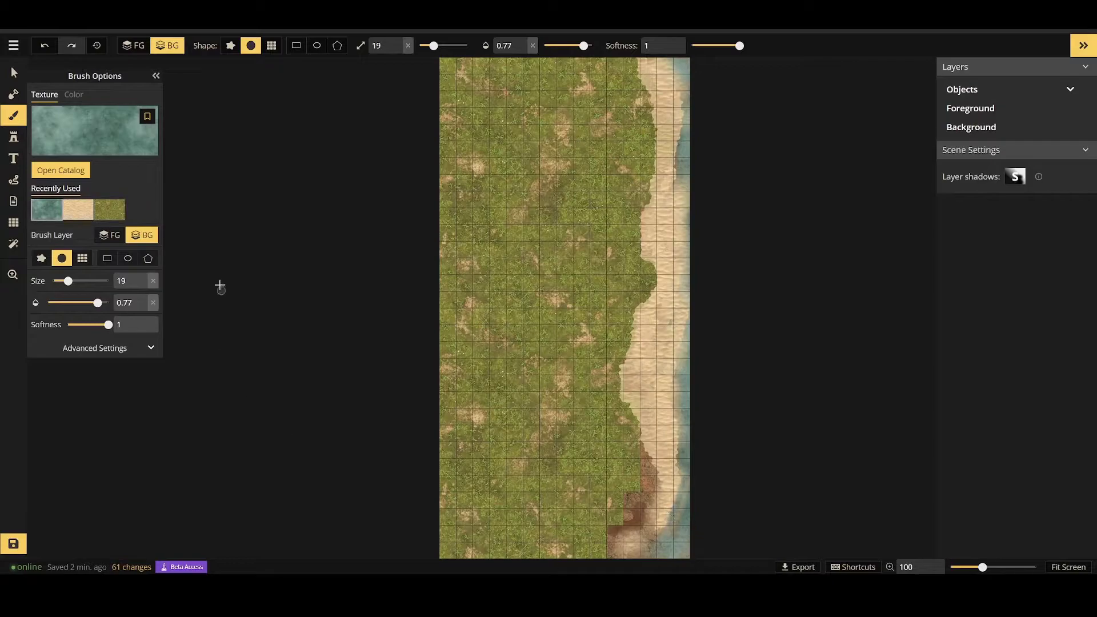
Undo the last water stroke and repaint the teal water along the whole shoreline with the round brush at size 45.
{"action": "key", "text": "ctrl+z"}
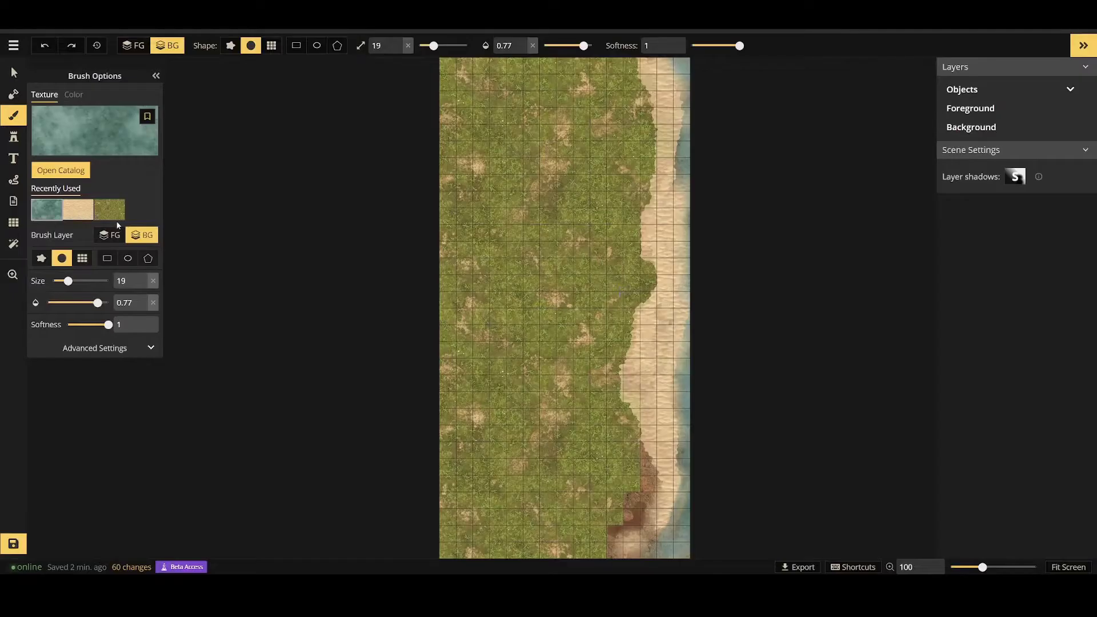
{"action": "left_click", "coordinate": [81, 281]}
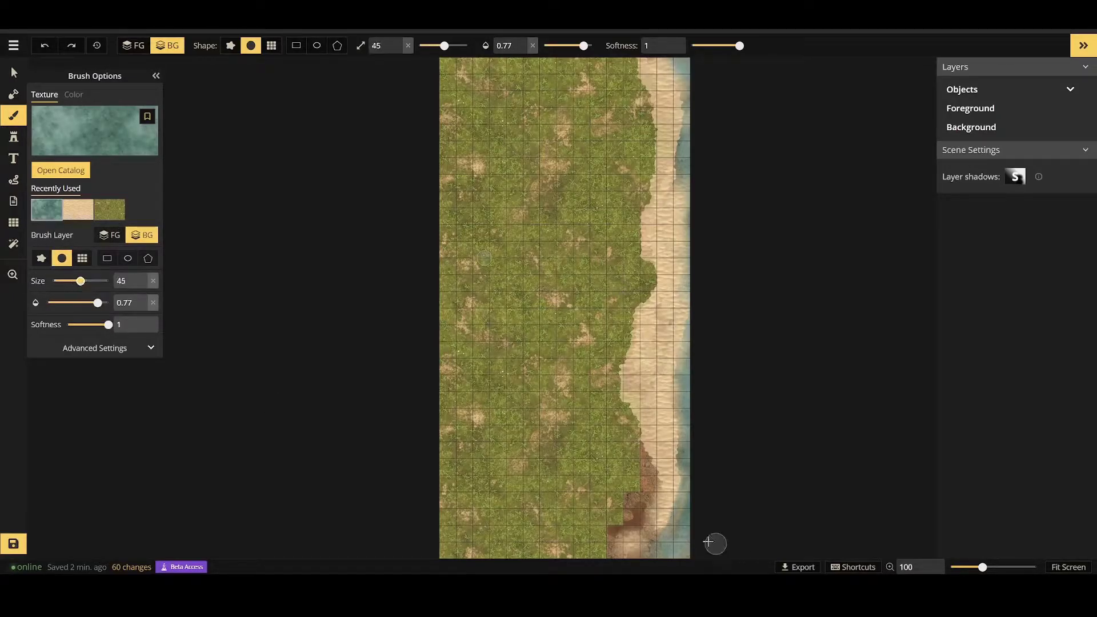
{"action": "mouse_move", "coordinate": [684, 522]}
{"action": "left_mouse_down"}
{"action": "mouse_move", "coordinate": [689, 408]}
{"action": "mouse_move", "coordinate": [677, 431]}
{"action": "left_mouse_up"}
{"action": "mouse_move", "coordinate": [691, 395]}
{"action": "left_mouse_down"}
{"action": "mouse_move", "coordinate": [686, 240]}
{"action": "mouse_move", "coordinate": [680, 315]}
{"action": "mouse_move", "coordinate": [683, 362]}
{"action": "mouse_move", "coordinate": [696, 211]}
{"action": "mouse_move", "coordinate": [685, 180]}
{"action": "mouse_move", "coordinate": [690, 225]}
{"action": "mouse_move", "coordinate": [674, 149]}
{"action": "mouse_move", "coordinate": [689, 64]}
{"action": "left_mouse_up"}
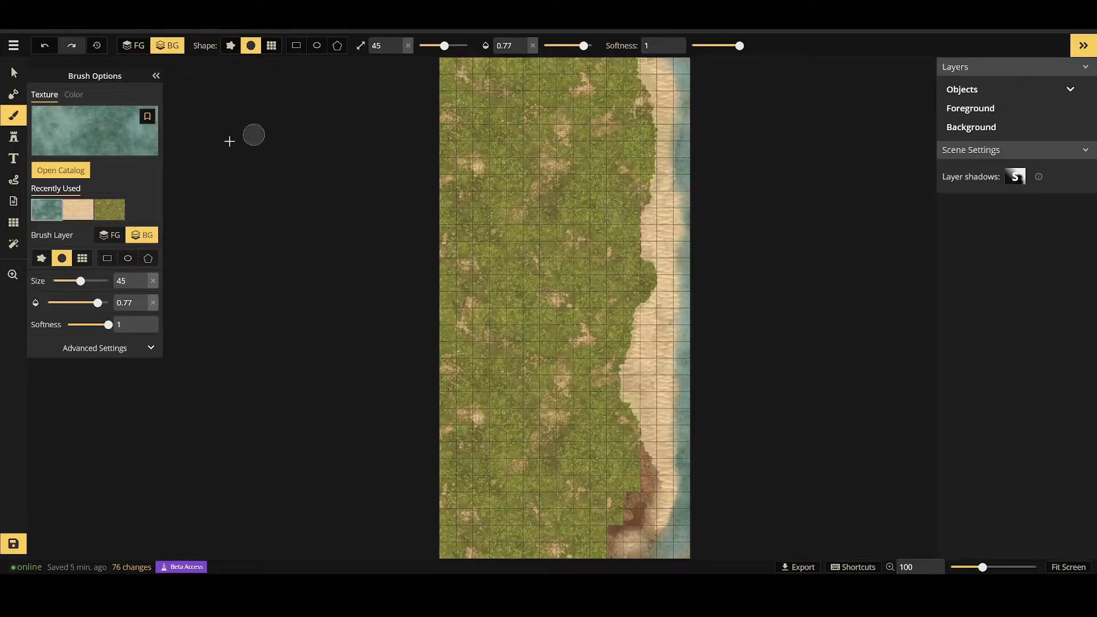
Blend the patchy grass texture over the upper grass and sand edge with the round brush at opacity 0.34.
{"action": "left_click", "coordinate": [109, 210]}
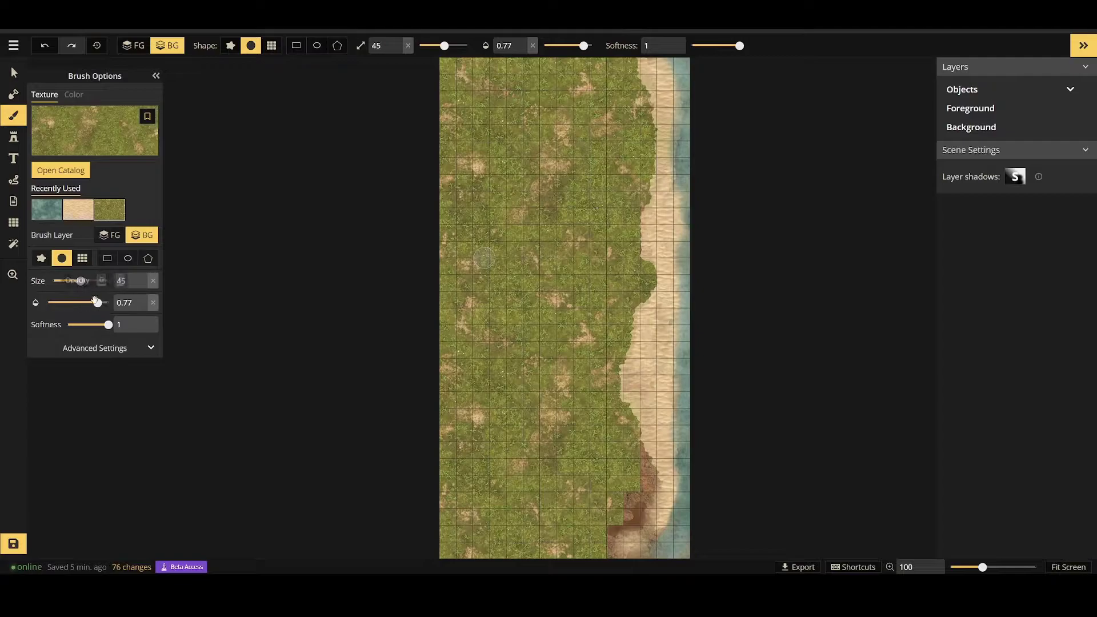
{"action": "left_click_drag", "start_coordinate": [98, 303], "coordinate": [69, 303]}
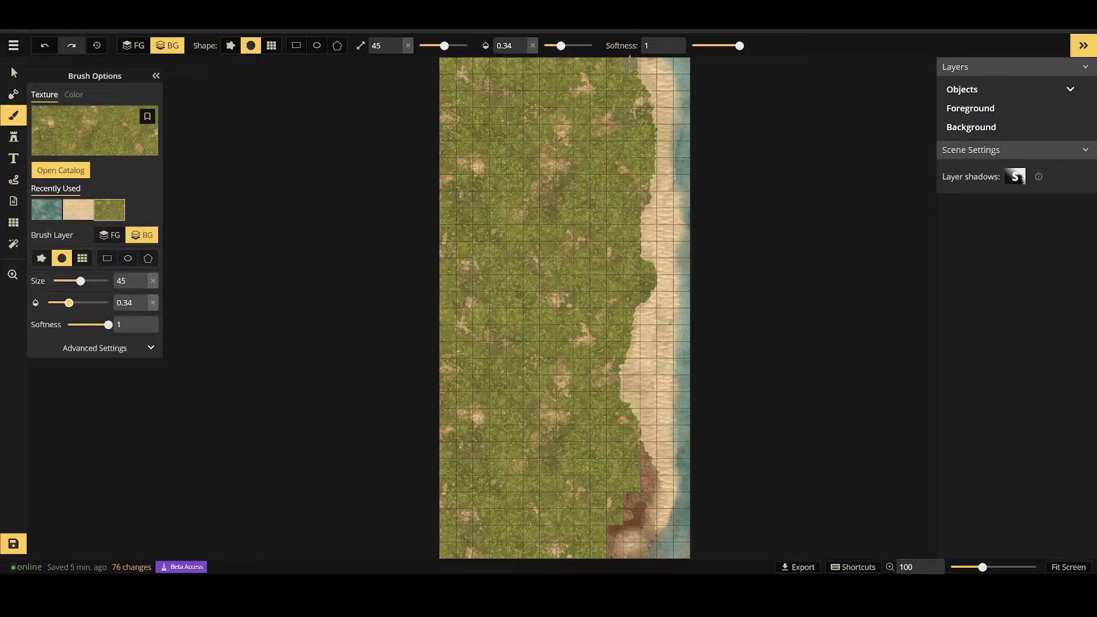
{"action": "left_click", "coordinate": [644, 112]}
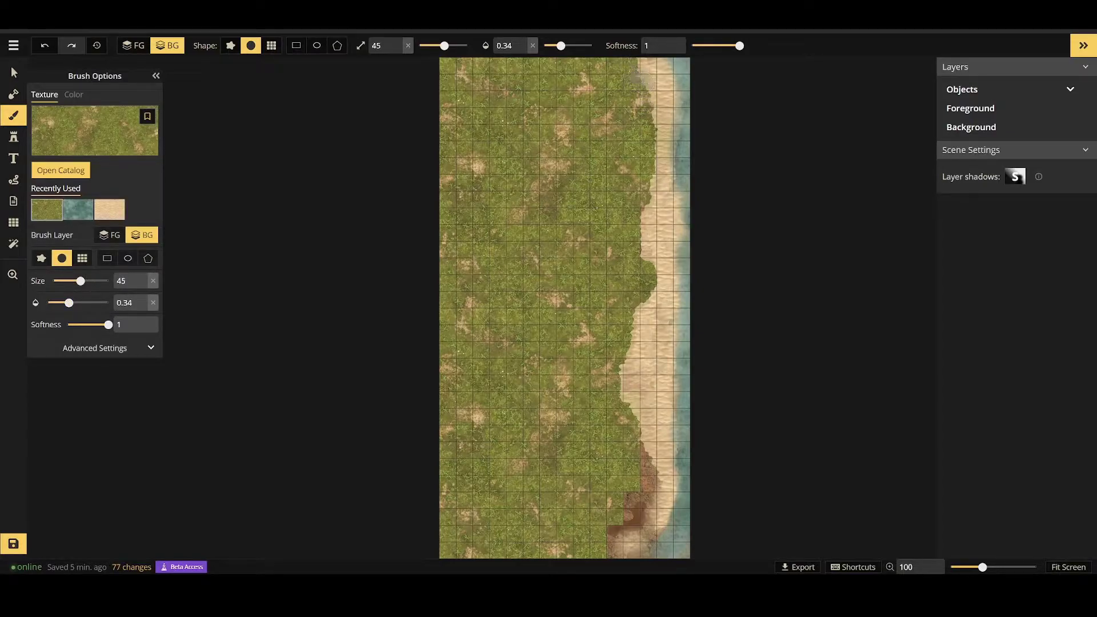
{"action": "left_click_drag", "start_coordinate": [644, 76], "coordinate": [646, 198]}
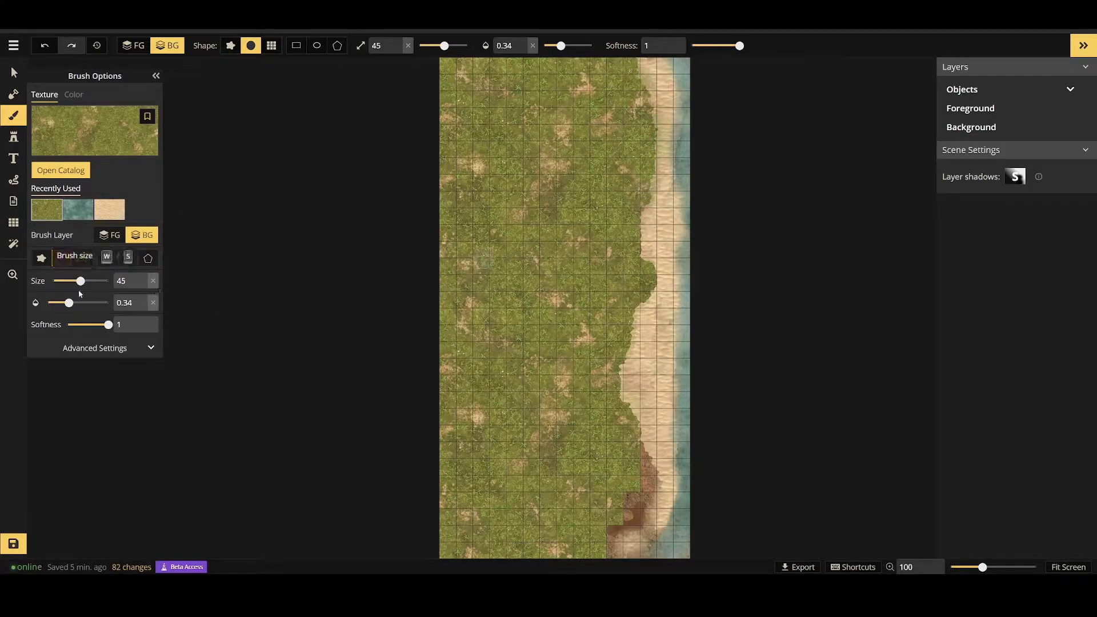
Soften the grass and sand edge along the middle stretch of the beach with grass texture at opacity 0.38.
{"action": "left_click_drag", "start_coordinate": [69, 302], "coordinate": [72, 302]}
{"action": "left_click_drag", "start_coordinate": [630, 303], "coordinate": [635, 325]}
{"action": "left_click_drag", "start_coordinate": [643, 285], "coordinate": [638, 345]}
{"action": "mouse_move", "coordinate": [661, 296]}
{"action": "left_mouse_down"}
{"action": "mouse_move", "coordinate": [636, 330]}
{"action": "mouse_move", "coordinate": [659, 259]}
{"action": "mouse_move", "coordinate": [650, 297]}
{"action": "mouse_move", "coordinate": [648, 230]}
{"action": "mouse_move", "coordinate": [660, 272]}
{"action": "mouse_move", "coordinate": [642, 238]}
{"action": "mouse_move", "coordinate": [654, 266]}
{"action": "mouse_move", "coordinate": [640, 247]}
{"action": "mouse_move", "coordinate": [643, 271]}
{"action": "mouse_move", "coordinate": [661, 175]}
{"action": "left_mouse_up"}
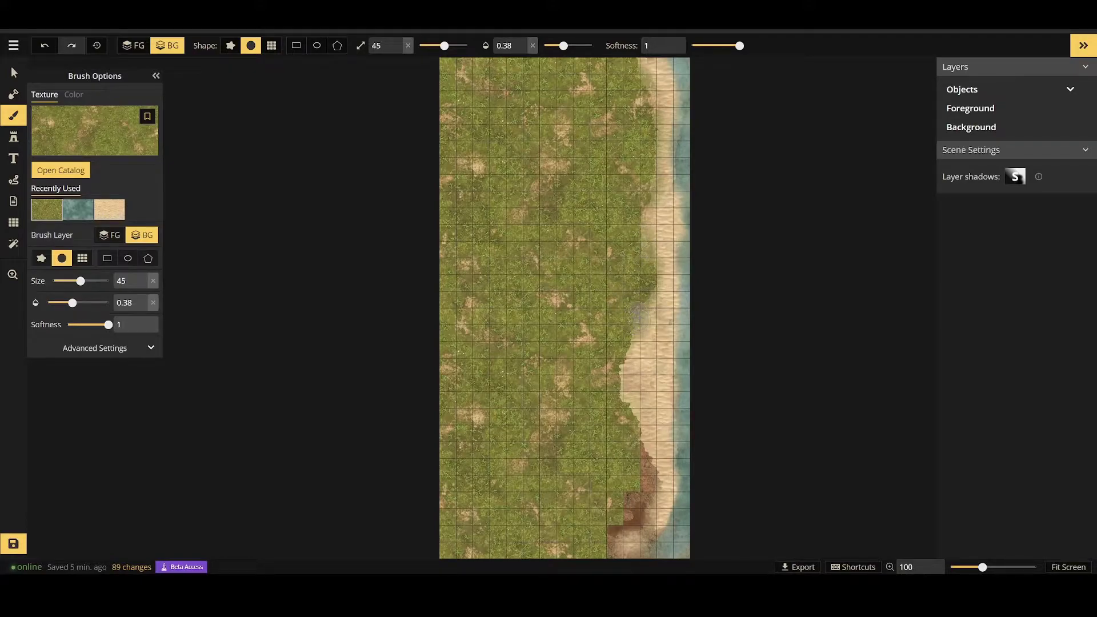
{"action": "mouse_move", "coordinate": [626, 336]}
{"action": "left_mouse_down"}
{"action": "mouse_move", "coordinate": [625, 303]}
{"action": "mouse_move", "coordinate": [630, 367]}
{"action": "left_mouse_up"}
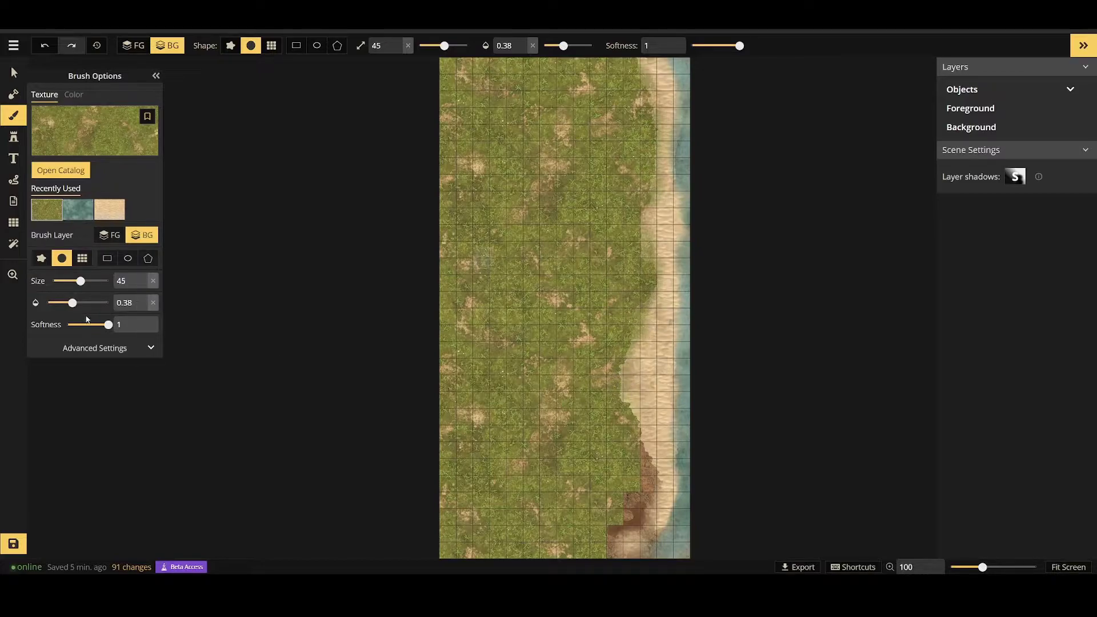
Fade the bare brown dirt at the lower end of the beach with grass texture at opacity 0.44.
{"action": "left_click_drag", "start_coordinate": [73, 304], "coordinate": [76, 303]}
{"action": "left_click_drag", "start_coordinate": [630, 440], "coordinate": [635, 531]}
{"action": "mouse_move", "coordinate": [638, 460]}
{"action": "left_mouse_down"}
{"action": "mouse_move", "coordinate": [631, 518]}
{"action": "mouse_move", "coordinate": [615, 526]}
{"action": "mouse_move", "coordinate": [625, 533]}
{"action": "mouse_move", "coordinate": [635, 508]}
{"action": "mouse_move", "coordinate": [641, 535]}
{"action": "left_mouse_up"}
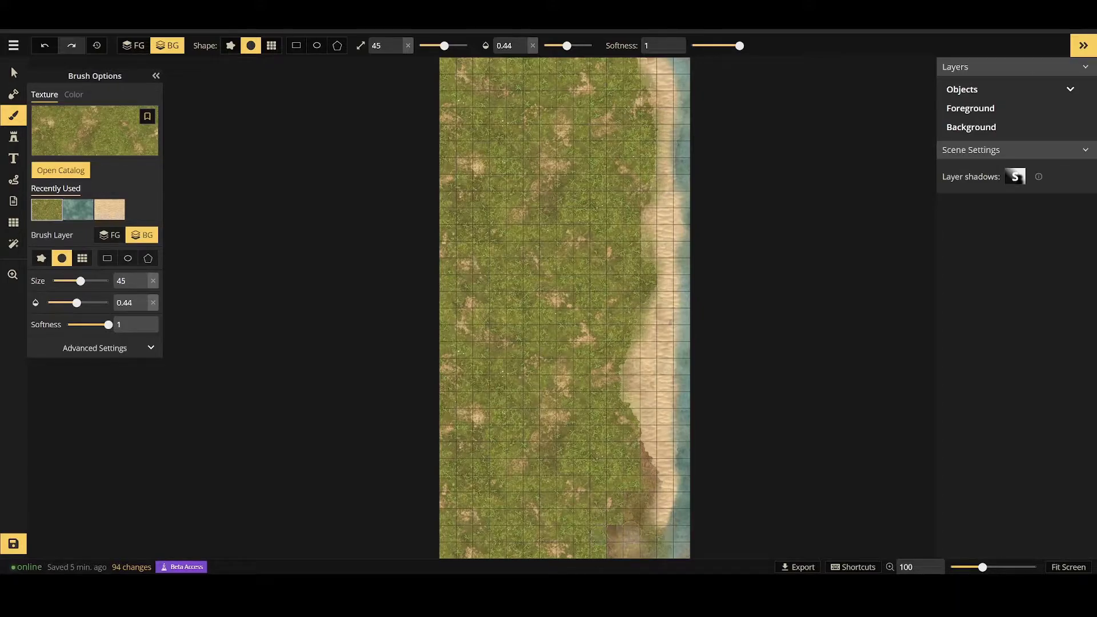
{"action": "left_click_drag", "start_coordinate": [636, 551], "coordinate": [636, 464]}
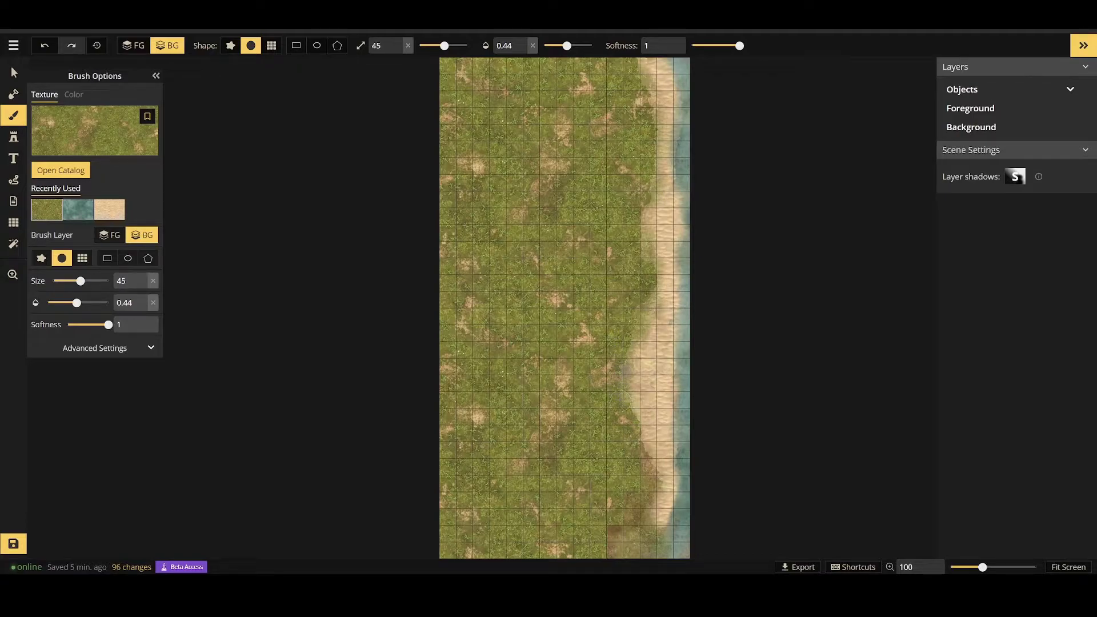
Brush more translucent grass along the full length of the beach to blend its inland edge into the sand.
{"action": "left_click_drag", "start_coordinate": [651, 440], "coordinate": [650, 375]}
{"action": "mouse_move", "coordinate": [644, 323]}
{"action": "left_mouse_down"}
{"action": "mouse_move", "coordinate": [624, 421]}
{"action": "mouse_move", "coordinate": [651, 477]}
{"action": "mouse_move", "coordinate": [659, 523]}
{"action": "left_mouse_up"}
{"action": "mouse_move", "coordinate": [657, 283]}
{"action": "left_mouse_down"}
{"action": "mouse_move", "coordinate": [663, 434]}
{"action": "mouse_move", "coordinate": [646, 440]}
{"action": "mouse_move", "coordinate": [664, 510]}
{"action": "mouse_move", "coordinate": [660, 382]}
{"action": "mouse_move", "coordinate": [650, 417]}
{"action": "left_mouse_up"}
{"action": "mouse_move", "coordinate": [646, 69]}
{"action": "left_mouse_down"}
{"action": "mouse_move", "coordinate": [661, 103]}
{"action": "mouse_move", "coordinate": [667, 246]}
{"action": "left_mouse_up"}
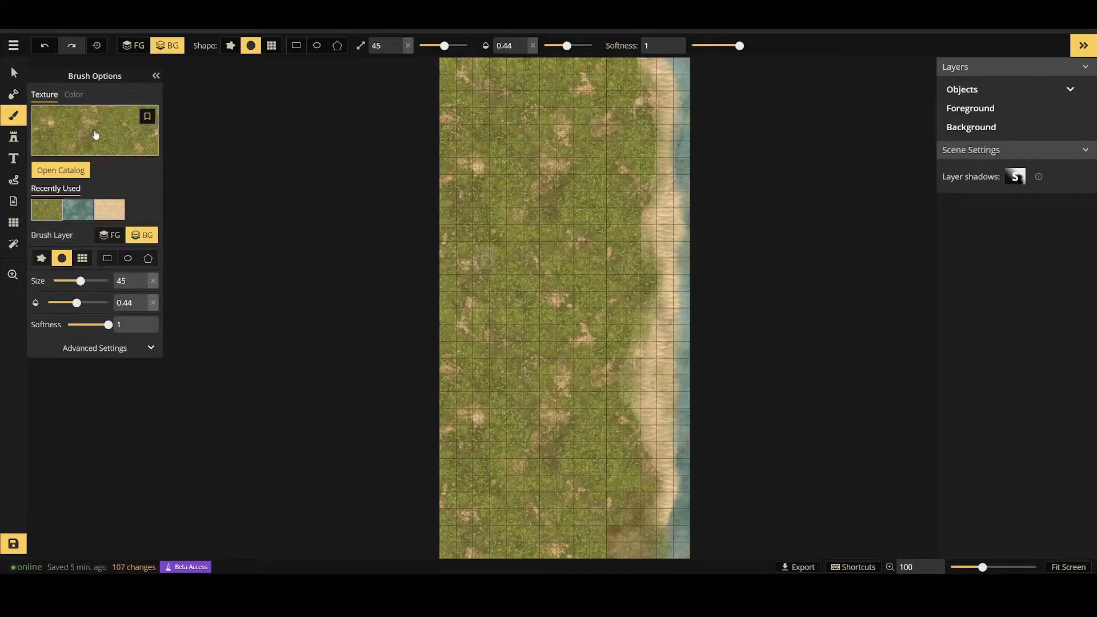
Search the stamp catalog for "wood" and choose the Broken Wood Wall Rubble stamp set.
{"action": "left_click", "coordinate": [14, 136]}
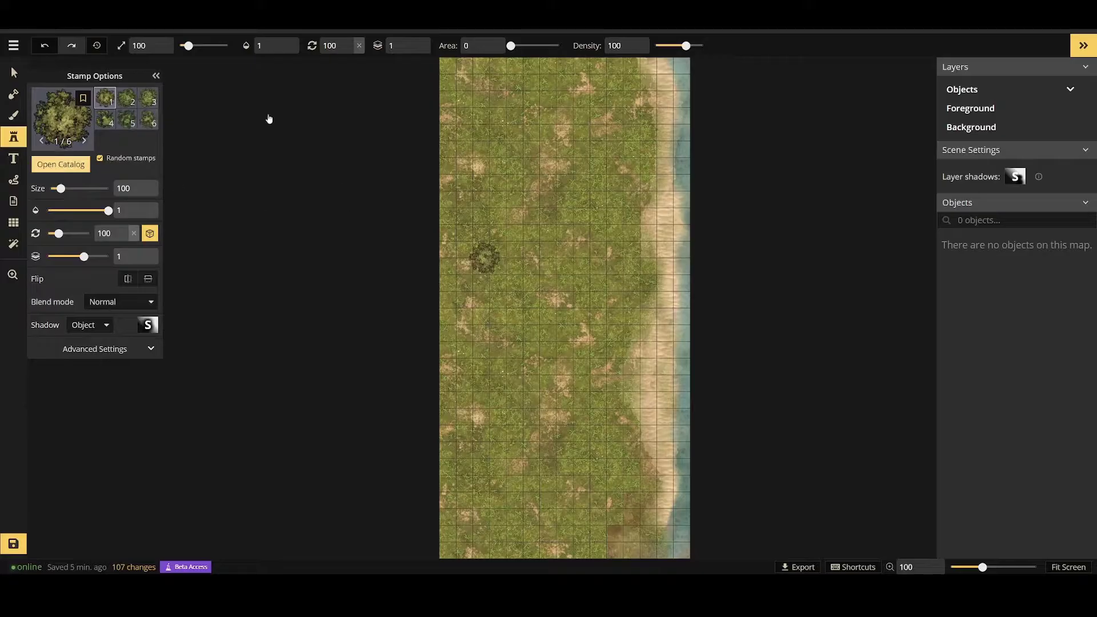
{"action": "left_click", "coordinate": [61, 164]}
{"action": "left_click", "coordinate": [249, 69]}
{"action": "type", "text": "w"}
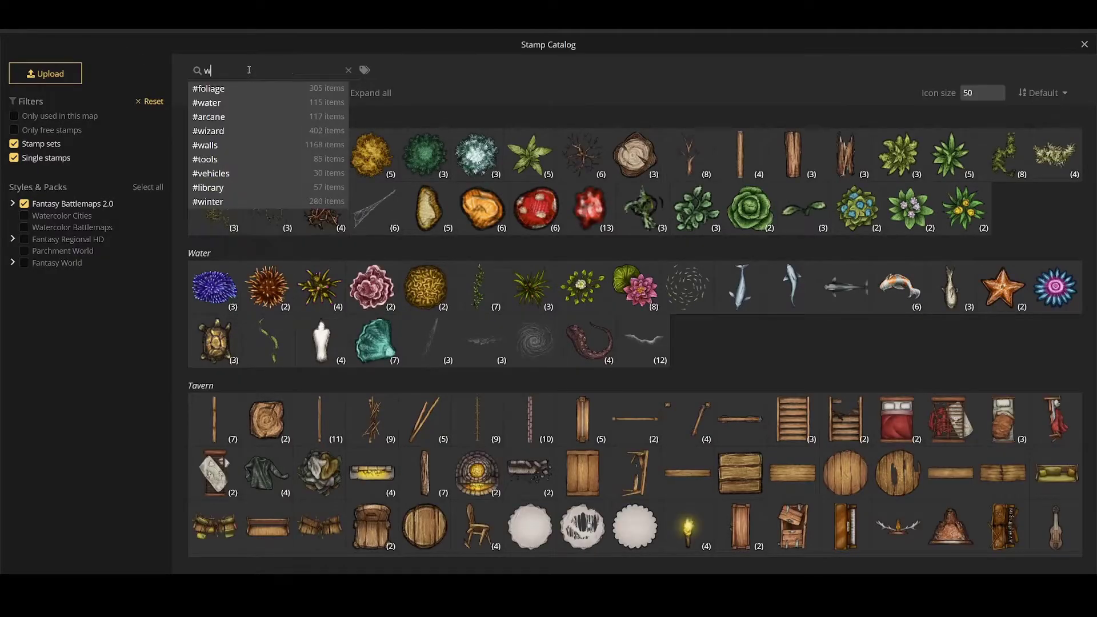
{"action": "type", "text": "od"}
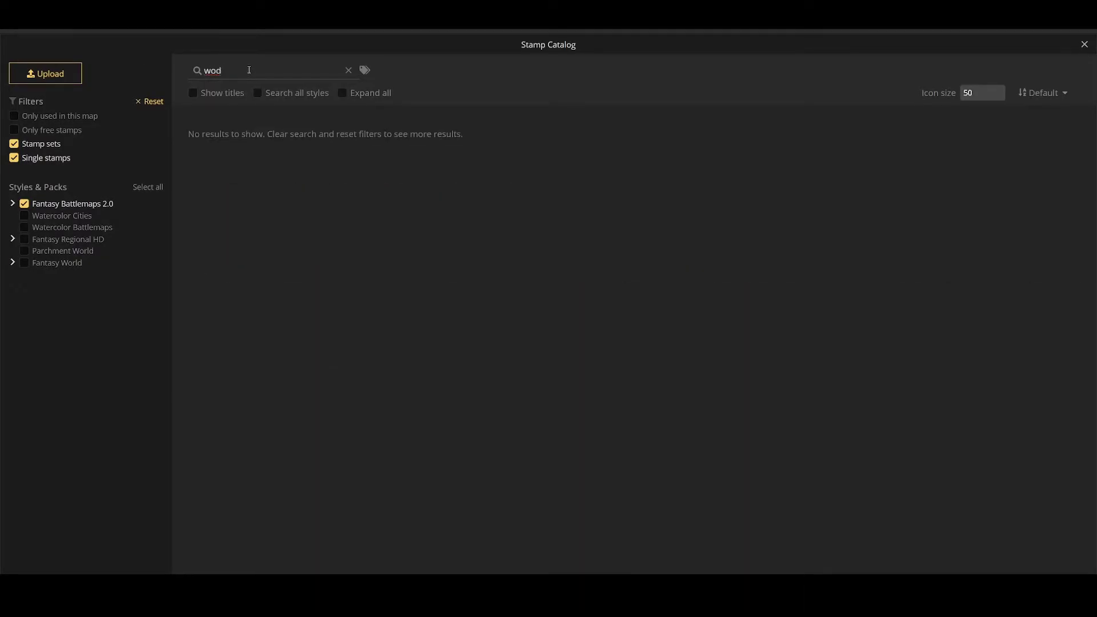
{"action": "key", "text": "BackSpace"}
{"action": "type", "text": "od"}
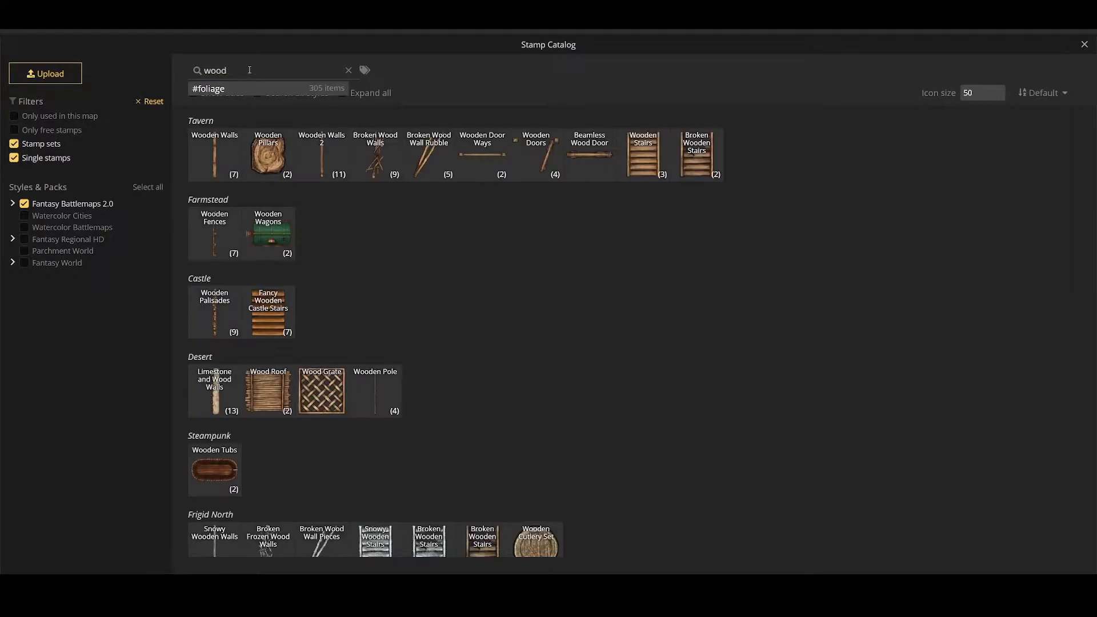
{"action": "scroll", "coordinate": [594, 295], "scroll_direction": "down", "scroll_amount": 1}
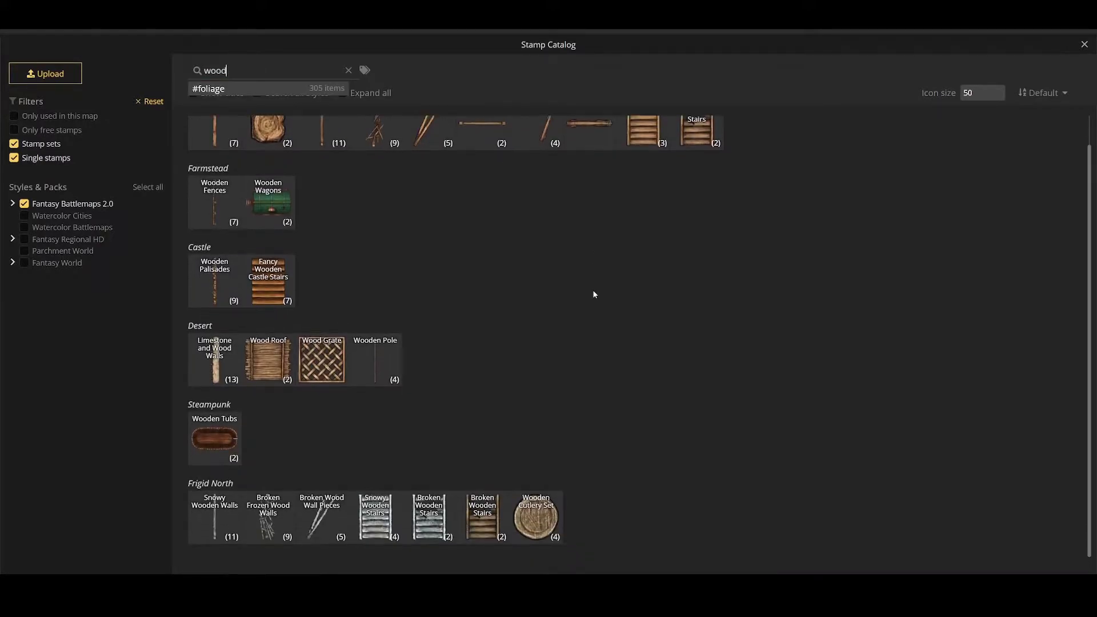
{"action": "scroll", "coordinate": [594, 294], "scroll_direction": "up", "scroll_amount": 1}
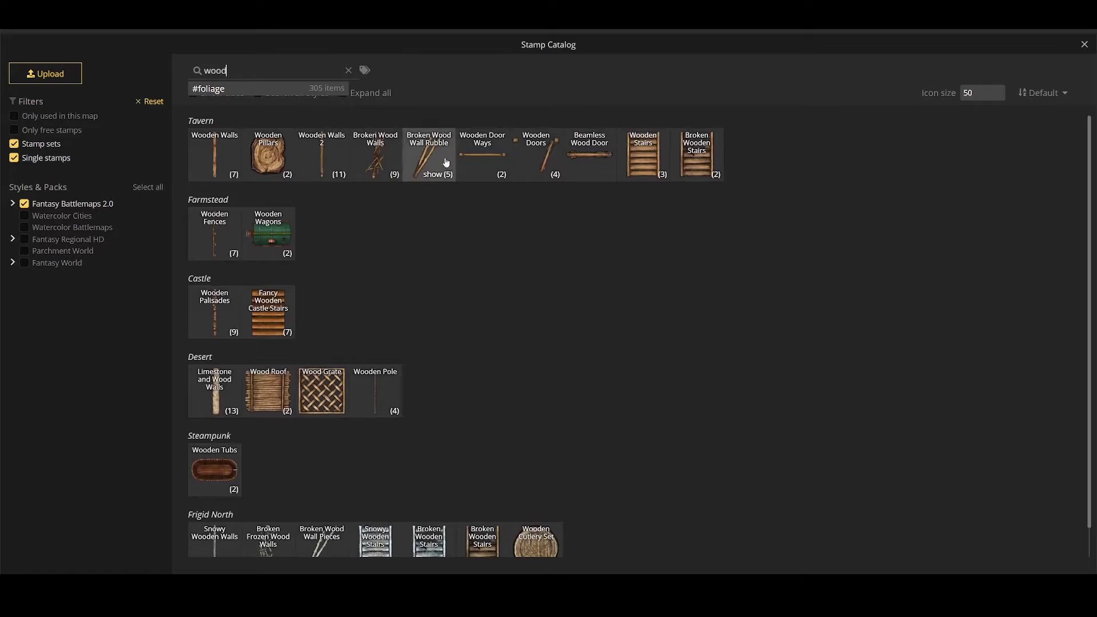
{"action": "left_click", "coordinate": [409, 155]}
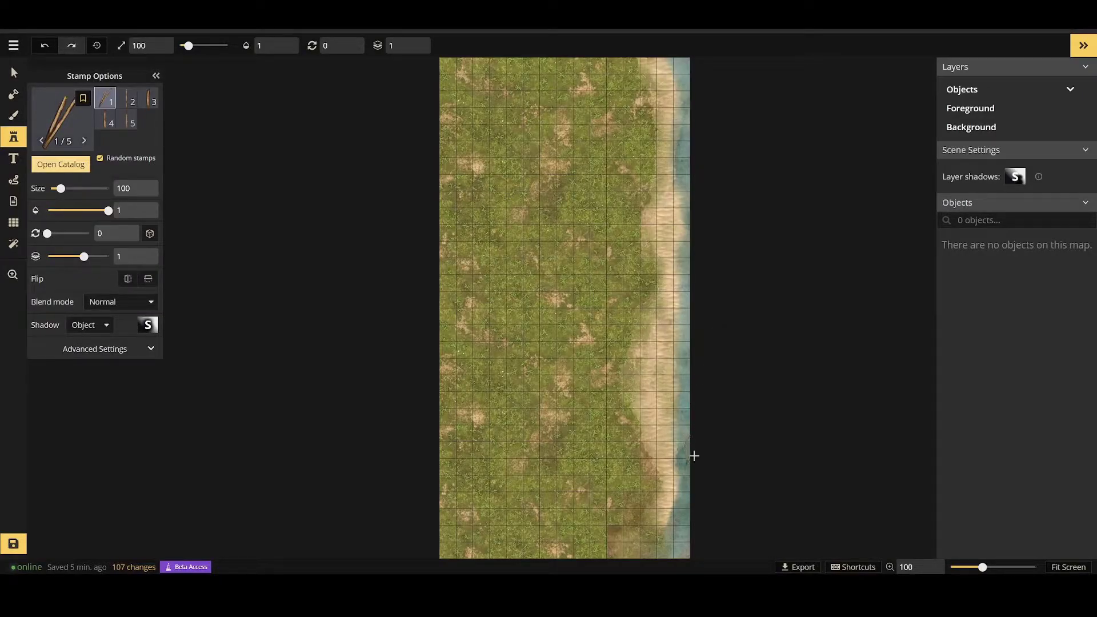
Place one rubble stamp at the lower water edge and one on the upper beach, setting the latter to opacity 0.53 and size 62.
{"action": "left_click", "coordinate": [695, 479]}
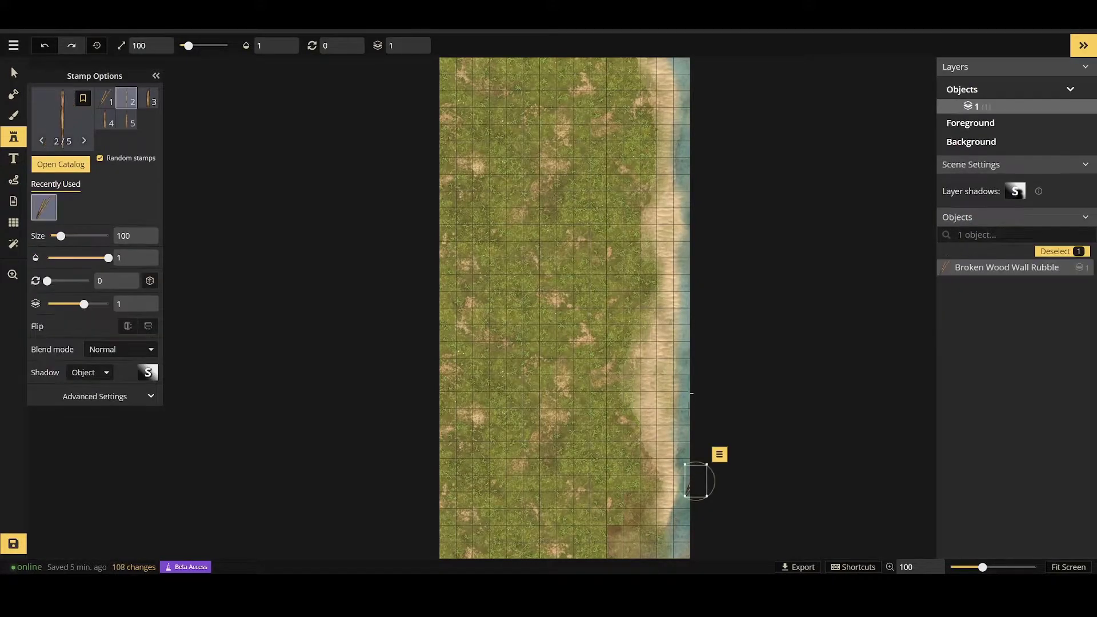
{"action": "left_click", "coordinate": [663, 92]}
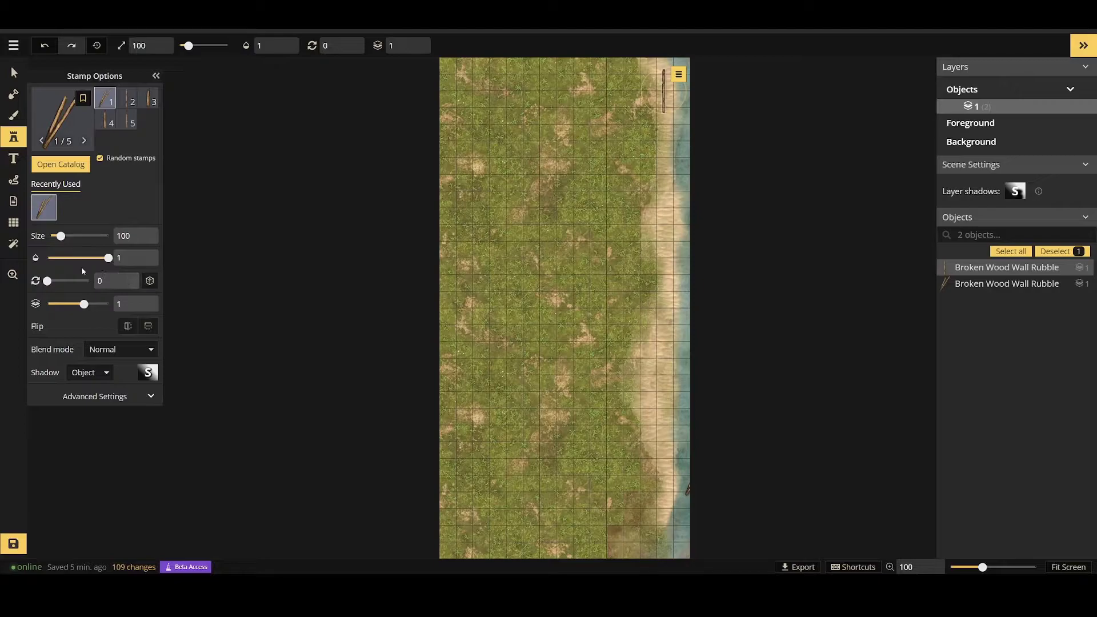
{"action": "left_click", "coordinate": [97, 258]}
{"action": "left_click_drag", "start_coordinate": [61, 235], "coordinate": [56, 235]}
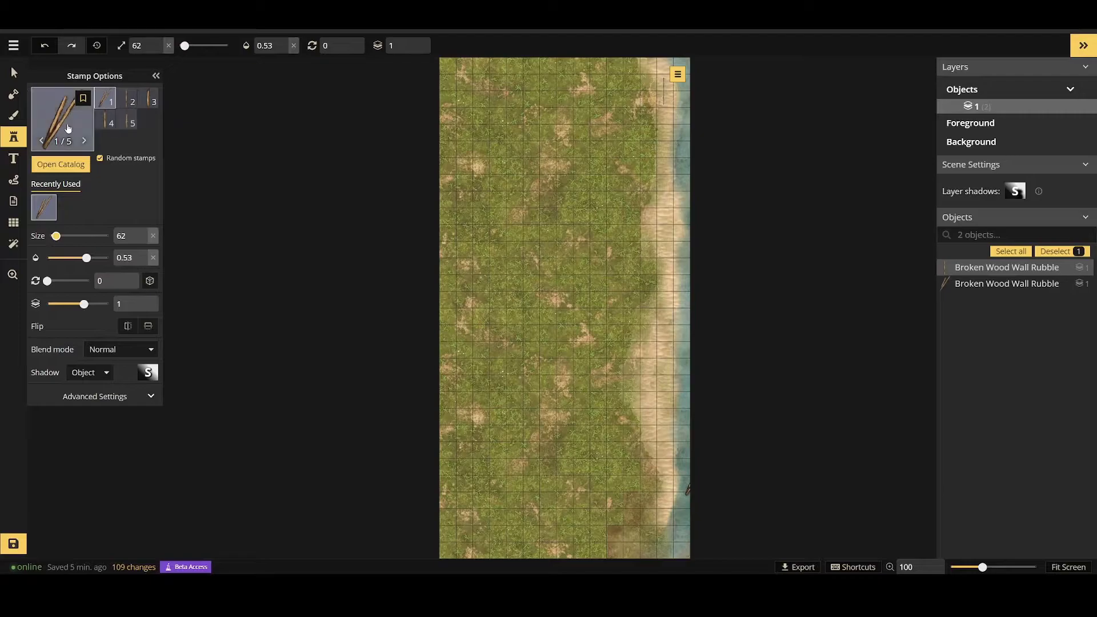
Add another rubble piece on the upper beach below the previous one and rotate it to 49.
{"action": "left_click", "coordinate": [127, 121]}
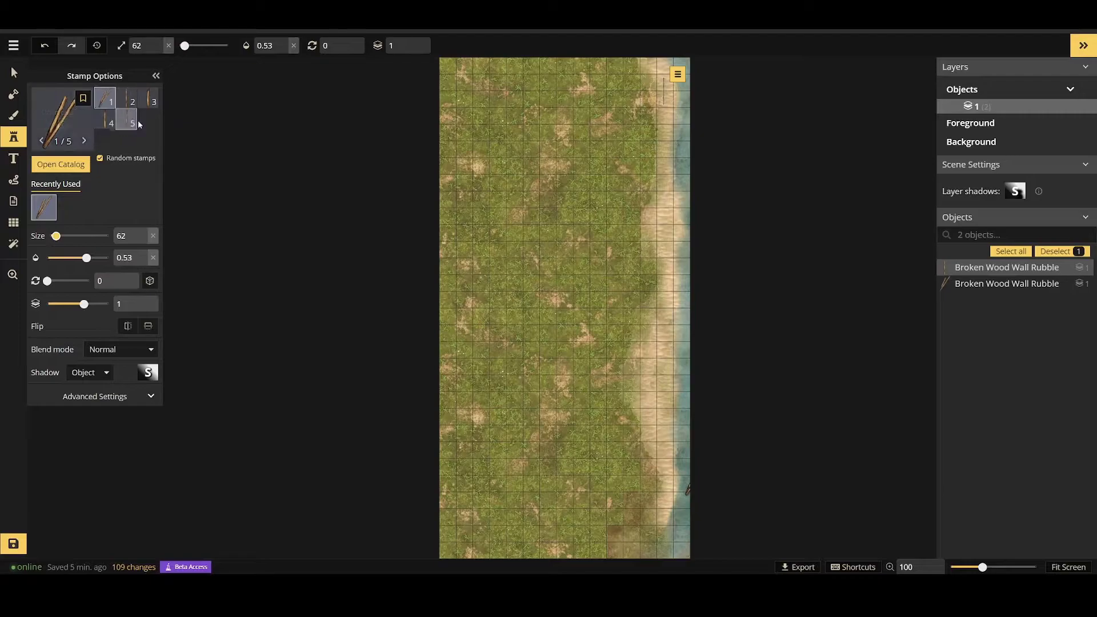
{"action": "left_click", "coordinate": [664, 158]}
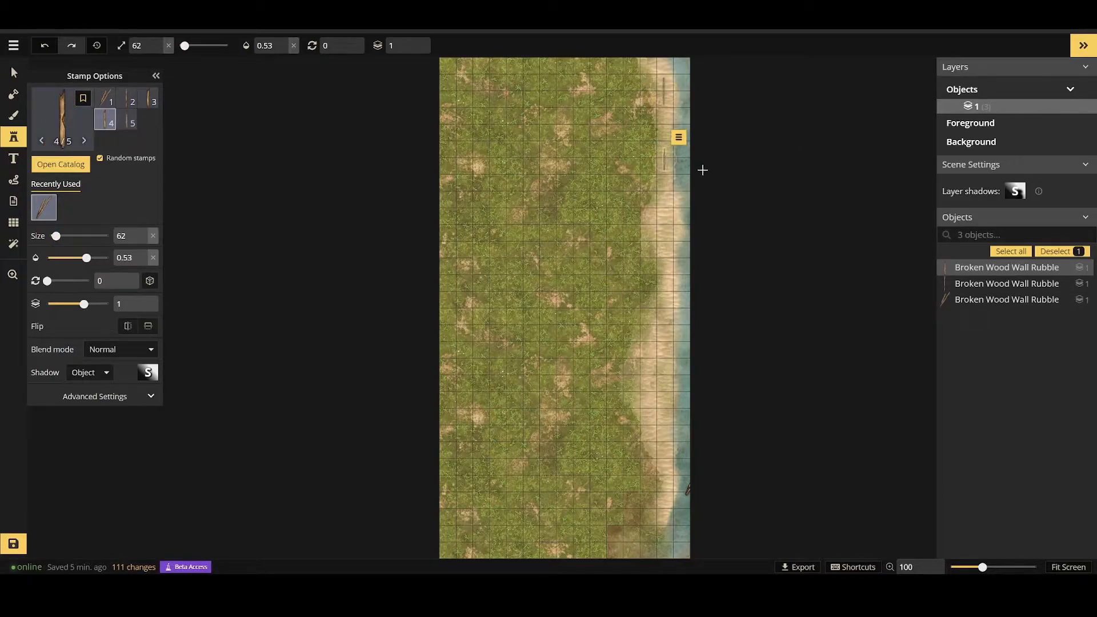
{"action": "scroll", "coordinate": [665, 158], "scroll_direction": "up", "scroll_amount": 5}
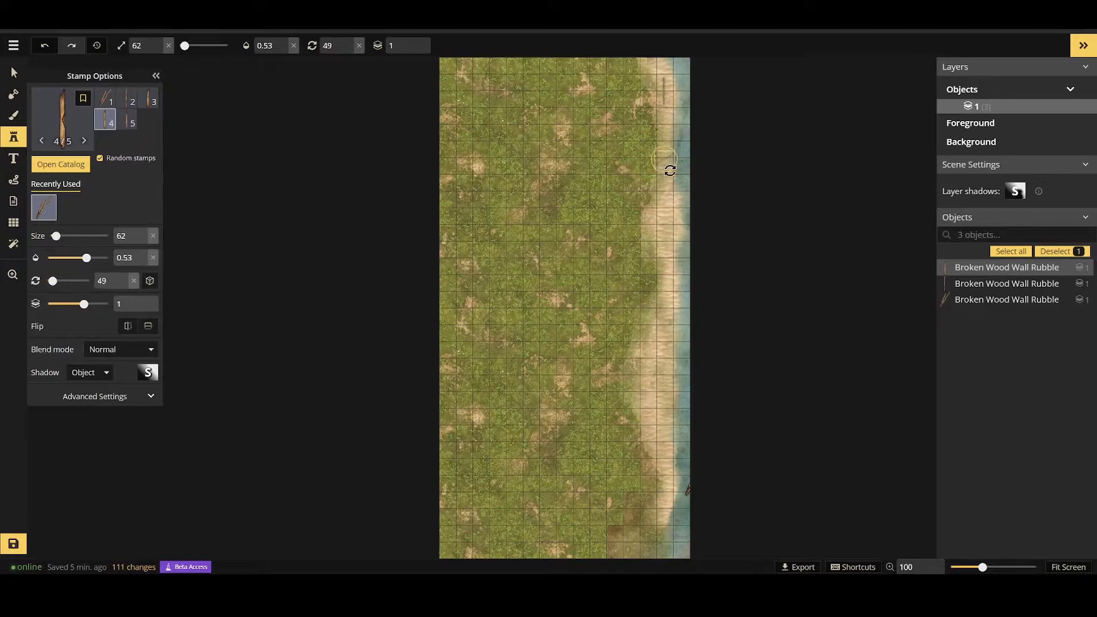
Paint the sparse leaf texture from Leaves and Flowers Textures along the beach, using the rough-edged brush at size 45.
{"action": "left_click", "coordinate": [13, 115]}
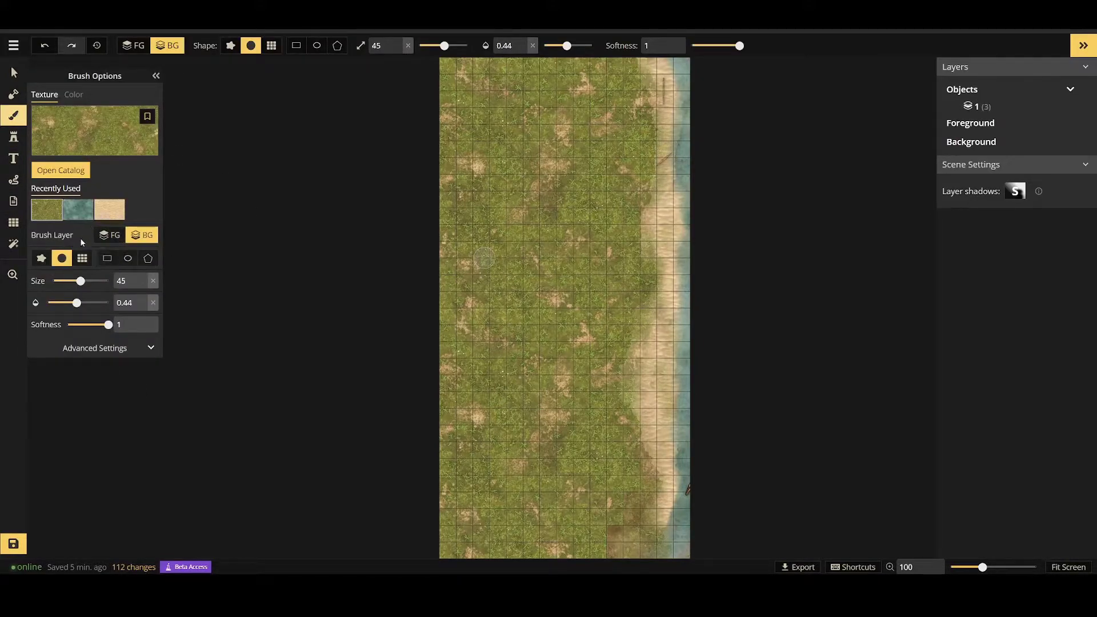
{"action": "left_click", "coordinate": [82, 259]}
{"action": "left_click", "coordinate": [41, 258]}
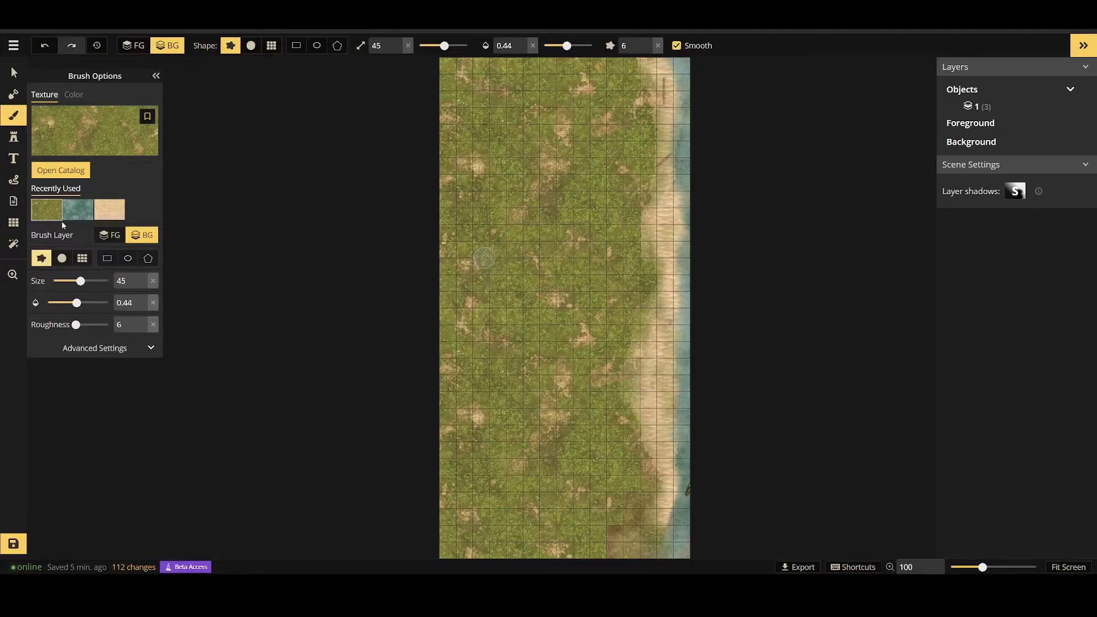
{"action": "left_click", "coordinate": [61, 170]}
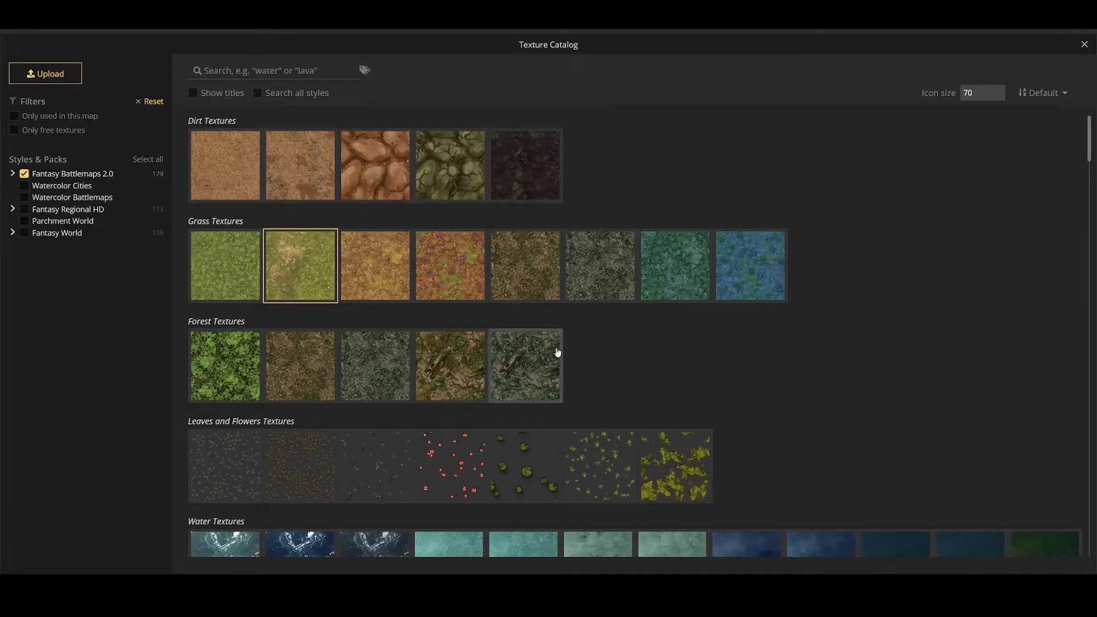
{"action": "scroll", "coordinate": [628, 364], "scroll_direction": "down", "scroll_amount": 2}
{"action": "scroll", "coordinate": [299, 345], "scroll_direction": "down", "scroll_amount": 3}
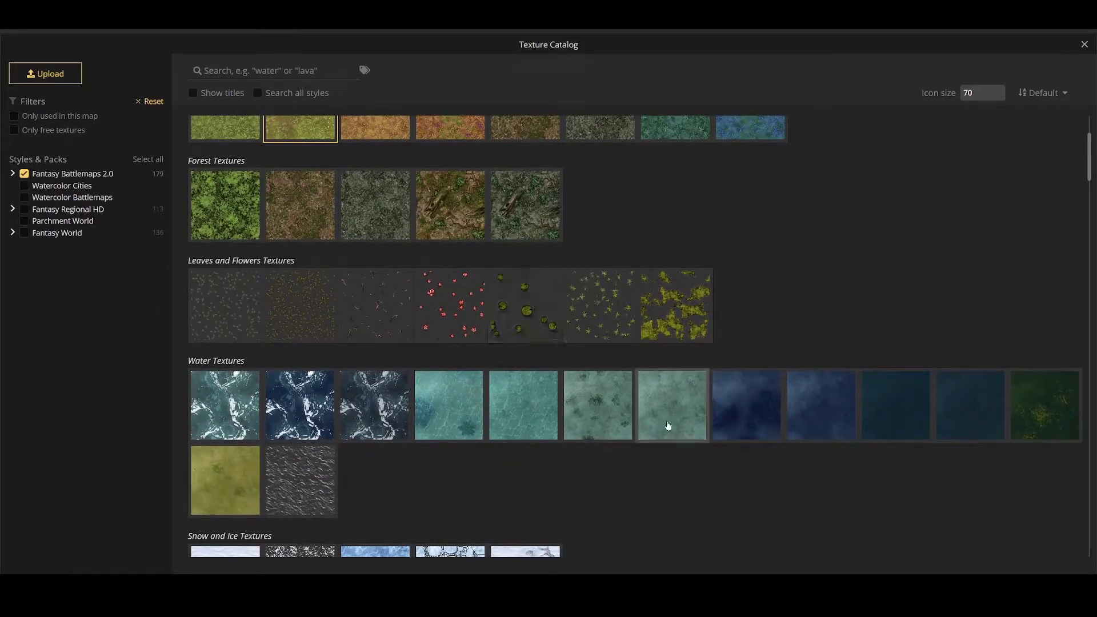
{"action": "left_click", "coordinate": [381, 338]}
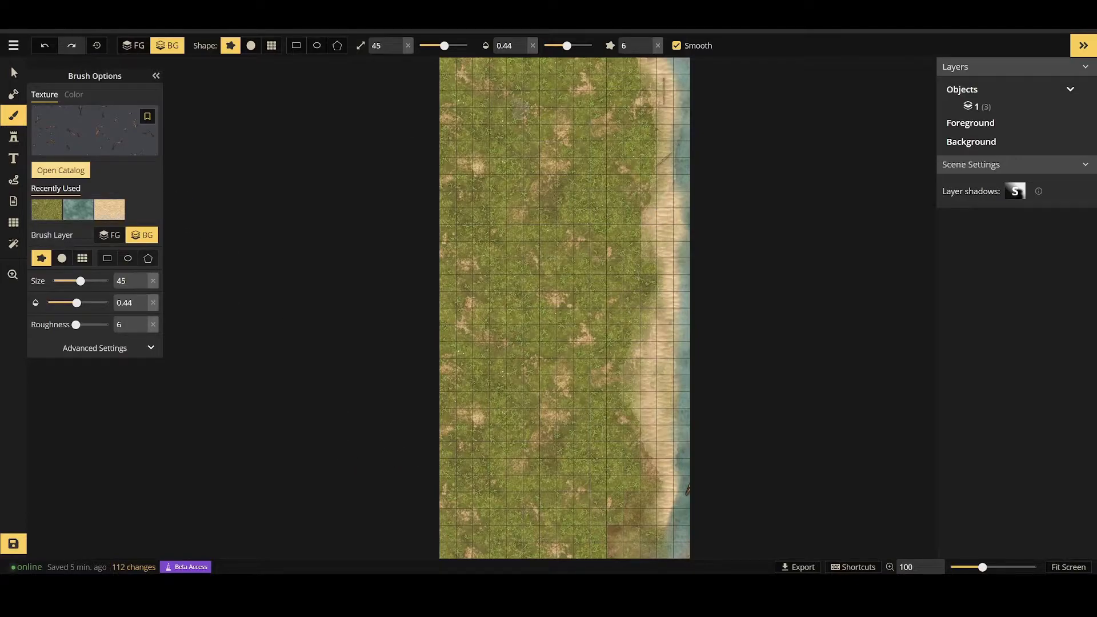
{"action": "mouse_move", "coordinate": [716, 127]}
{"action": "left_mouse_down"}
{"action": "mouse_move", "coordinate": [664, 102]}
{"action": "mouse_move", "coordinate": [651, 69]}
{"action": "mouse_move", "coordinate": [671, 125]}
{"action": "mouse_move", "coordinate": [691, 380]}
{"action": "mouse_move", "coordinate": [655, 219]}
{"action": "mouse_move", "coordinate": [654, 284]}
{"action": "mouse_move", "coordinate": [674, 277]}
{"action": "mouse_move", "coordinate": [665, 259]}
{"action": "mouse_move", "coordinate": [676, 285]}
{"action": "left_mouse_up"}
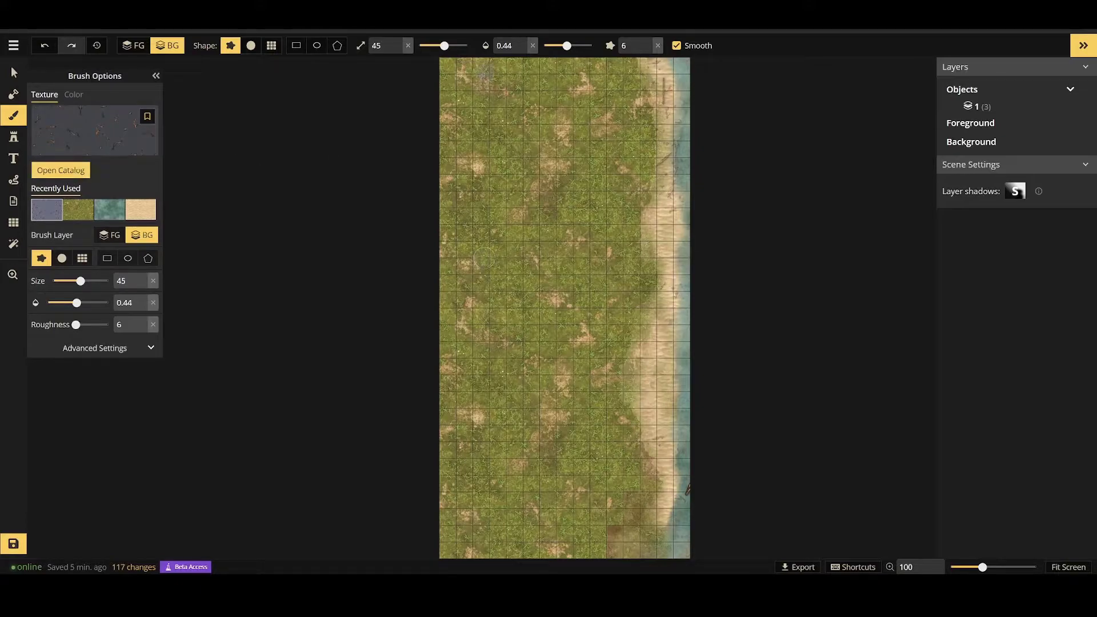
Dab the sparse leaf texture onto several spots across the grass.
{"action": "left_click", "coordinate": [523, 368]}
{"action": "left_click", "coordinate": [553, 312]}
{"action": "left_click", "coordinate": [536, 157]}
{"action": "left_click", "coordinate": [481, 235]}
Look through the texture catalog and choose the first Concrete Textures swatch for the brush.
{"action": "left_click", "coordinate": [59, 171]}
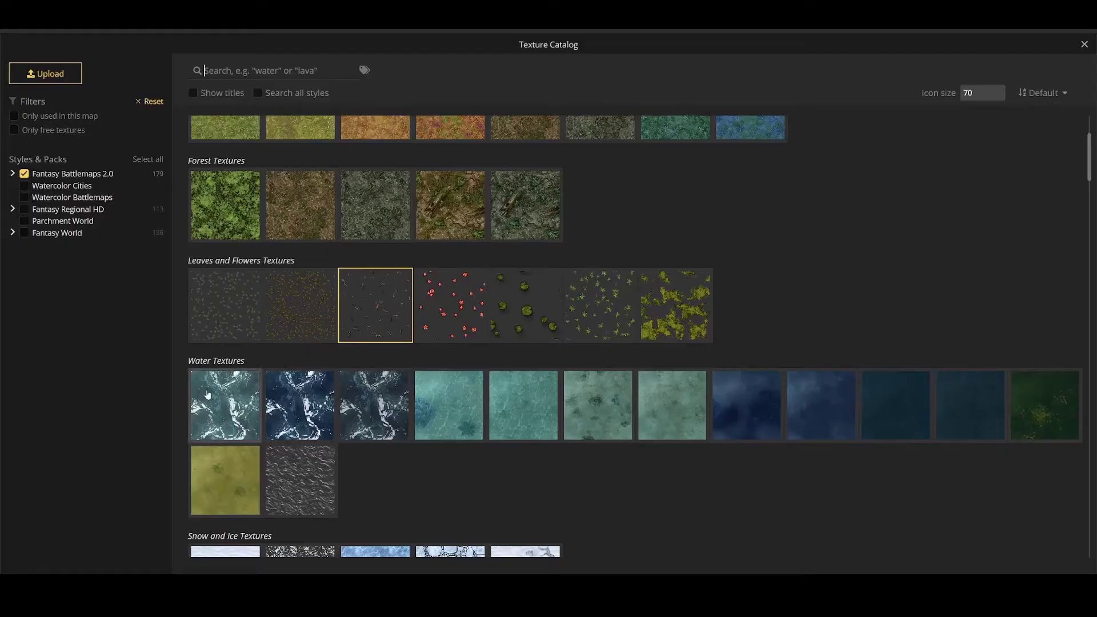
{"action": "scroll", "coordinate": [482, 391], "scroll_direction": "down", "scroll_amount": 4}
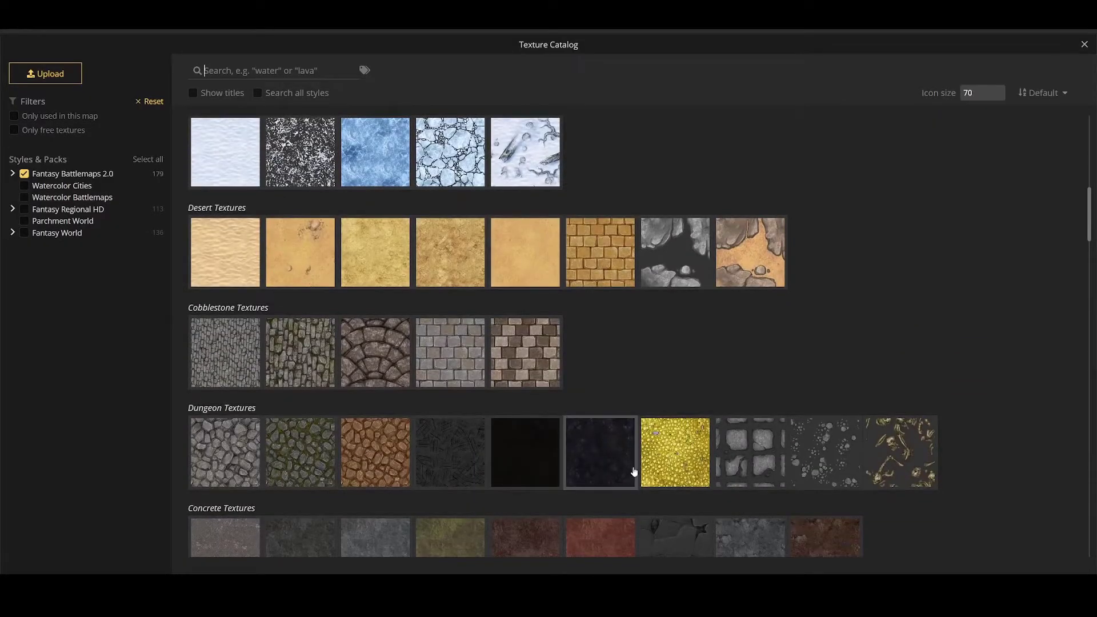
{"action": "scroll", "coordinate": [631, 472], "scroll_direction": "down", "scroll_amount": 4}
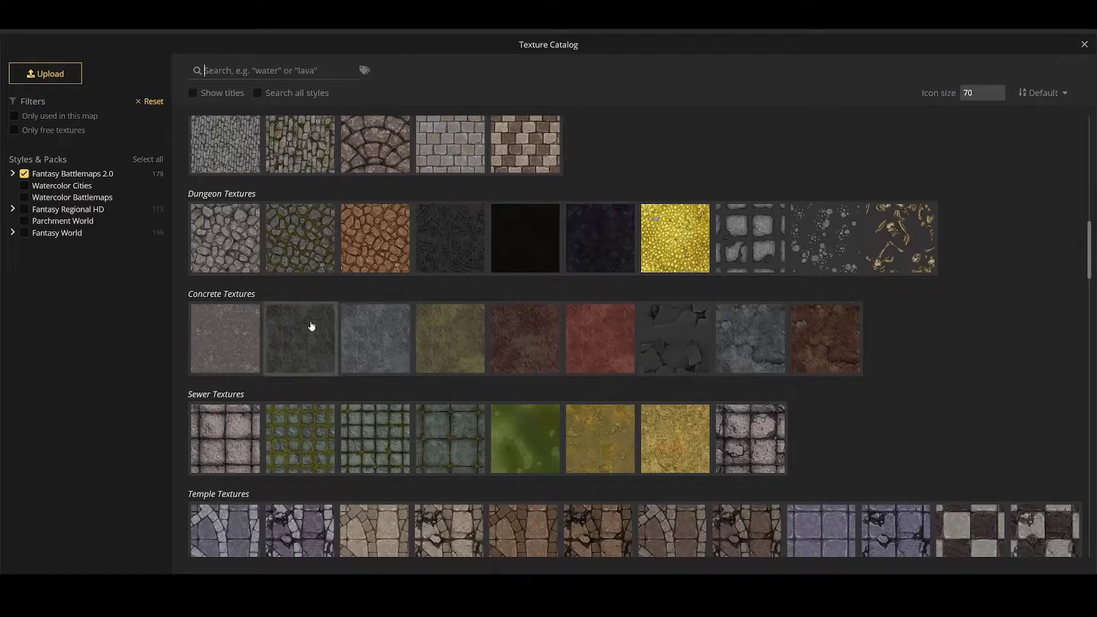
{"action": "scroll", "coordinate": [208, 372], "scroll_direction": "down", "scroll_amount": 3}
{"action": "scroll", "coordinate": [284, 379], "scroll_direction": "down", "scroll_amount": 10}
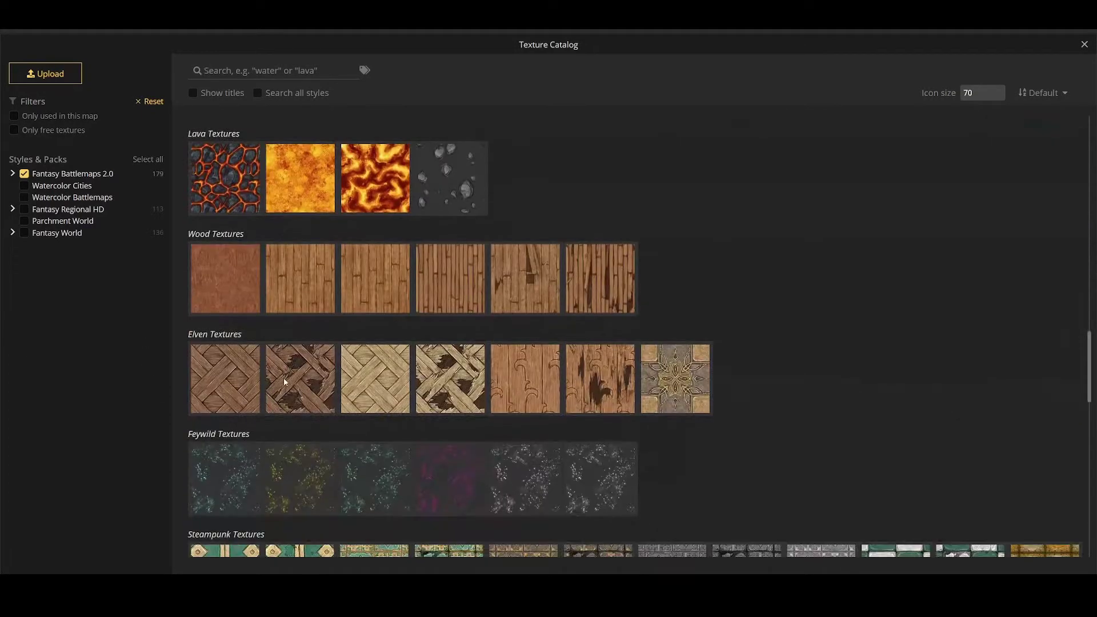
{"action": "scroll", "coordinate": [284, 382], "scroll_direction": "down", "scroll_amount": 6}
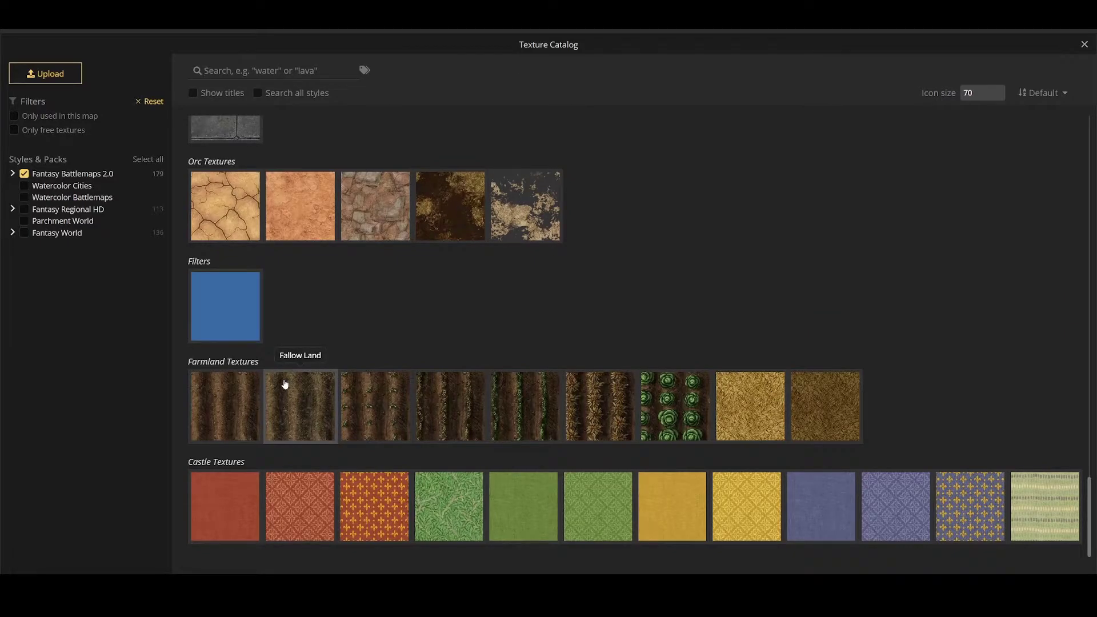
{"action": "scroll", "coordinate": [285, 383], "scroll_direction": "up", "scroll_amount": 10}
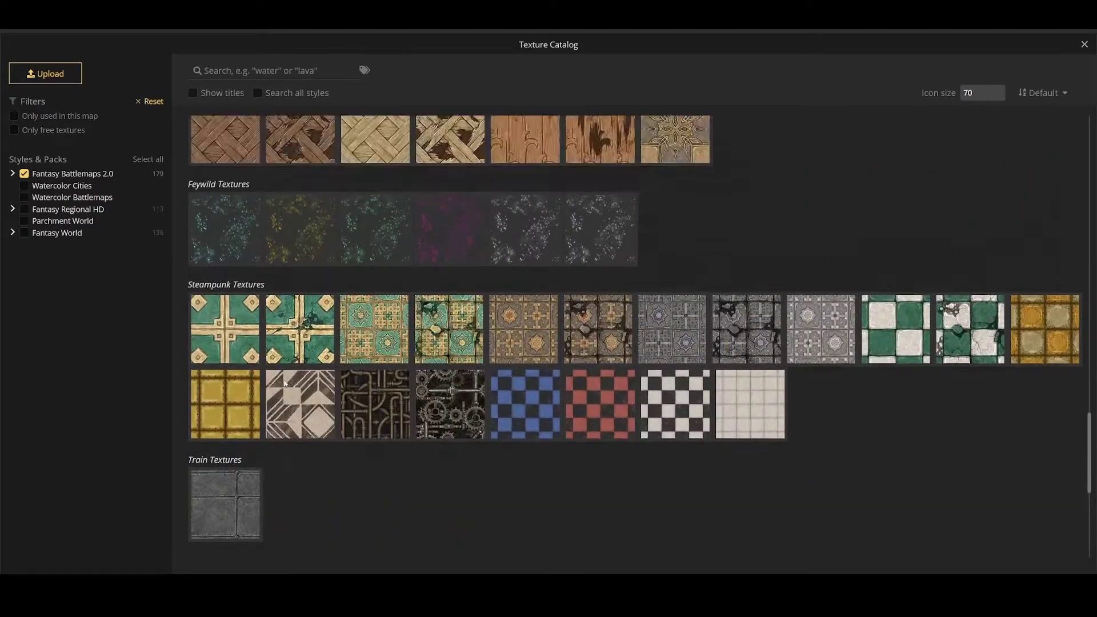
{"action": "scroll", "coordinate": [286, 383], "scroll_direction": "up", "scroll_amount": 8}
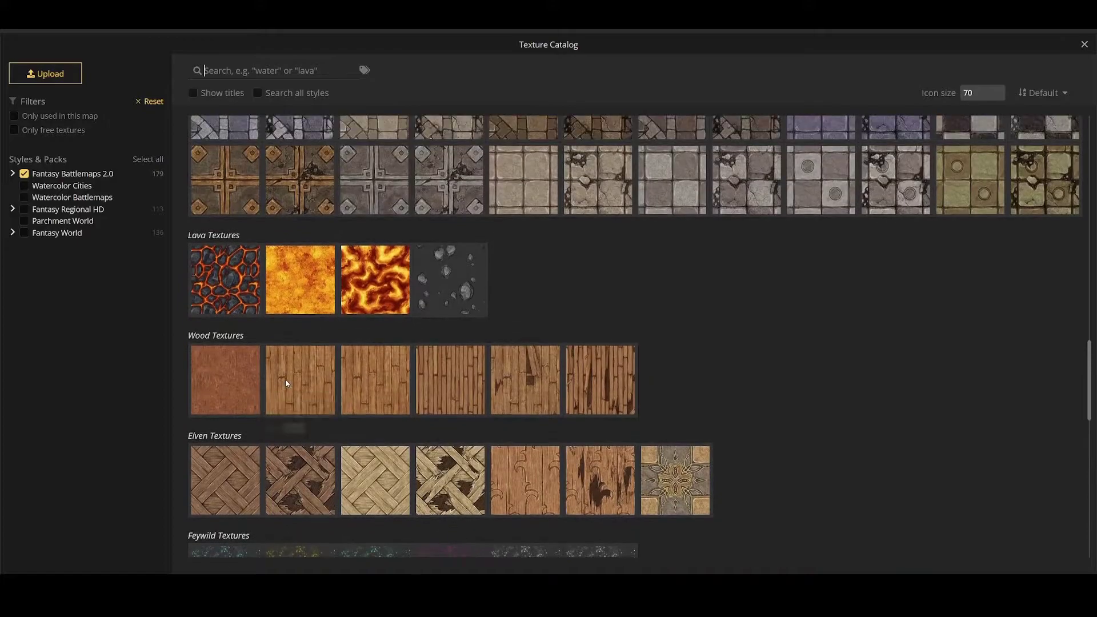
{"action": "scroll", "coordinate": [283, 380], "scroll_direction": "up", "scroll_amount": 2}
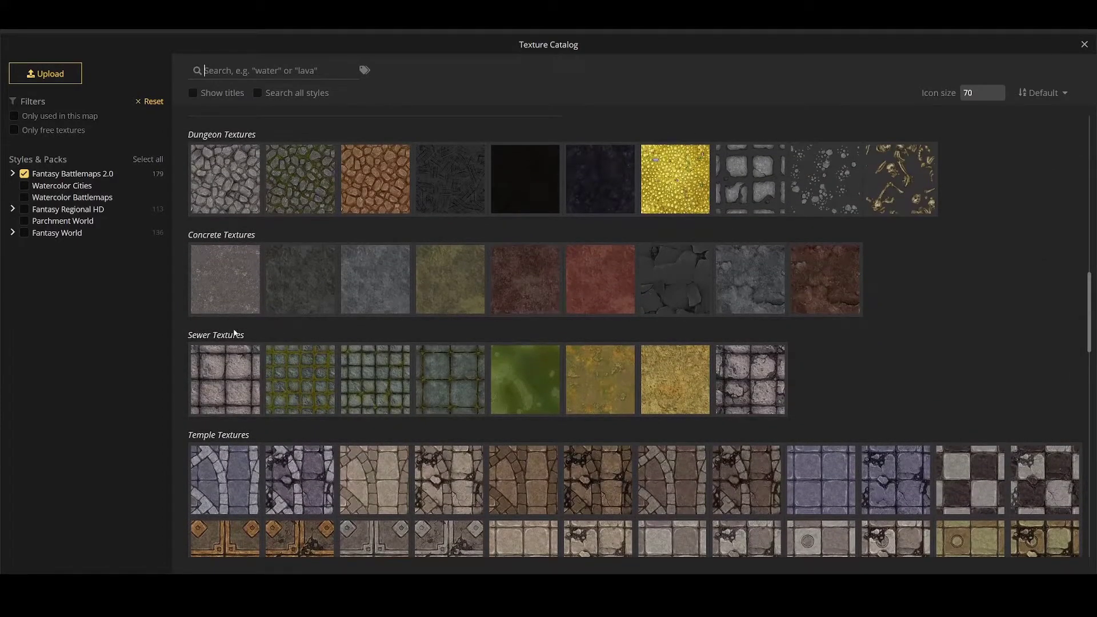
{"action": "scroll", "coordinate": [234, 326], "scroll_direction": "up", "scroll_amount": 2}
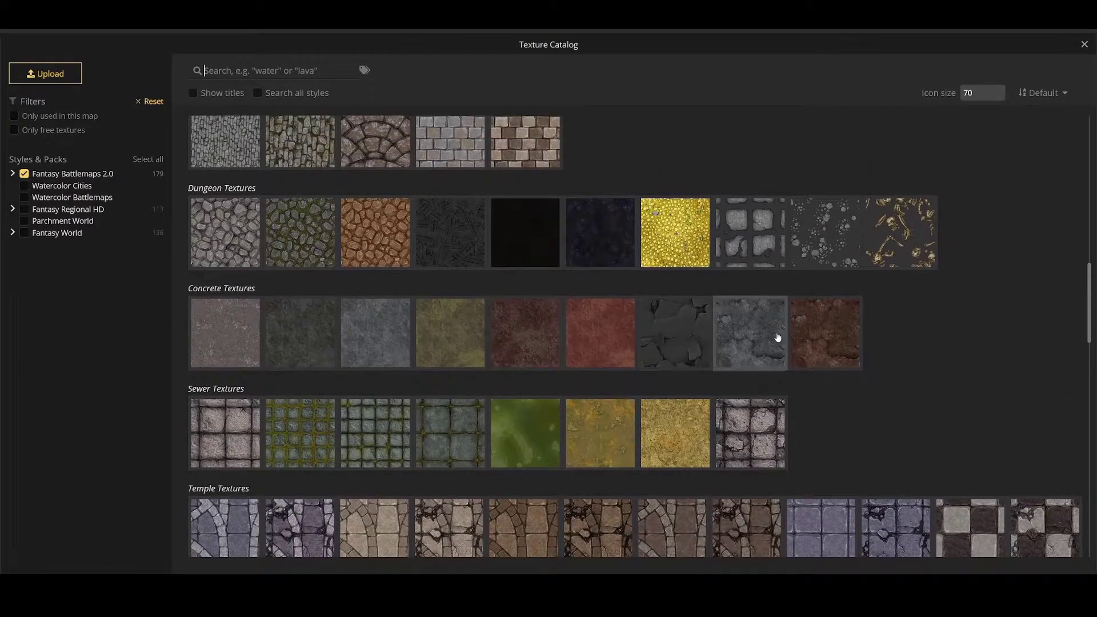
{"action": "left_click", "coordinate": [226, 331]}
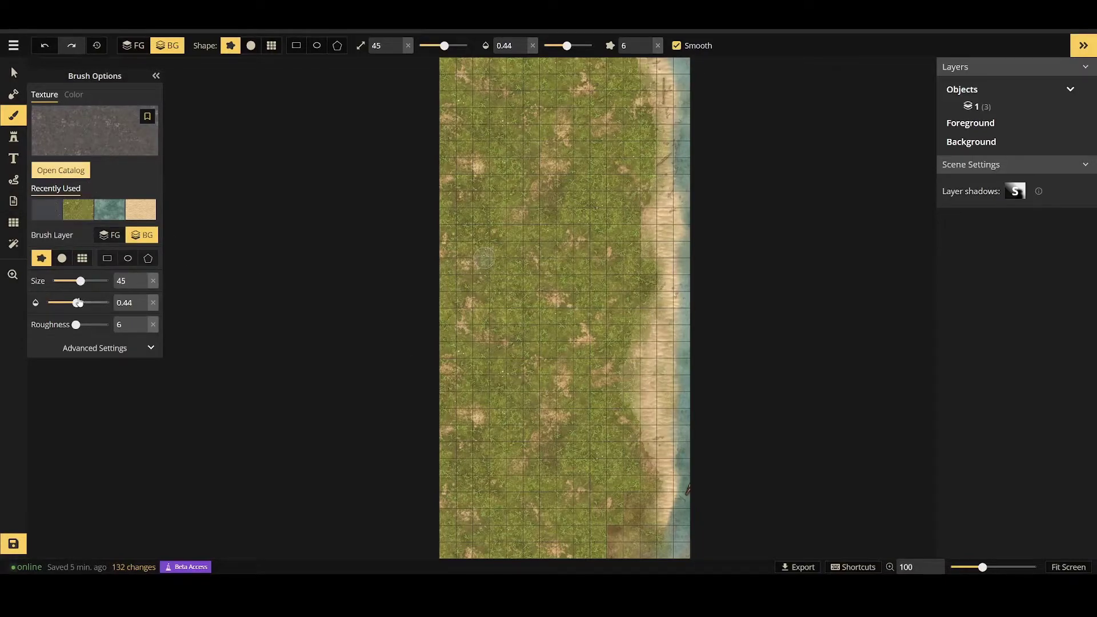
Set the brush opacity to 0.24 and paint the concrete texture down the map's left edge and in patches across the grass.
{"action": "left_click_drag", "start_coordinate": [76, 302], "coordinate": [60, 302]}
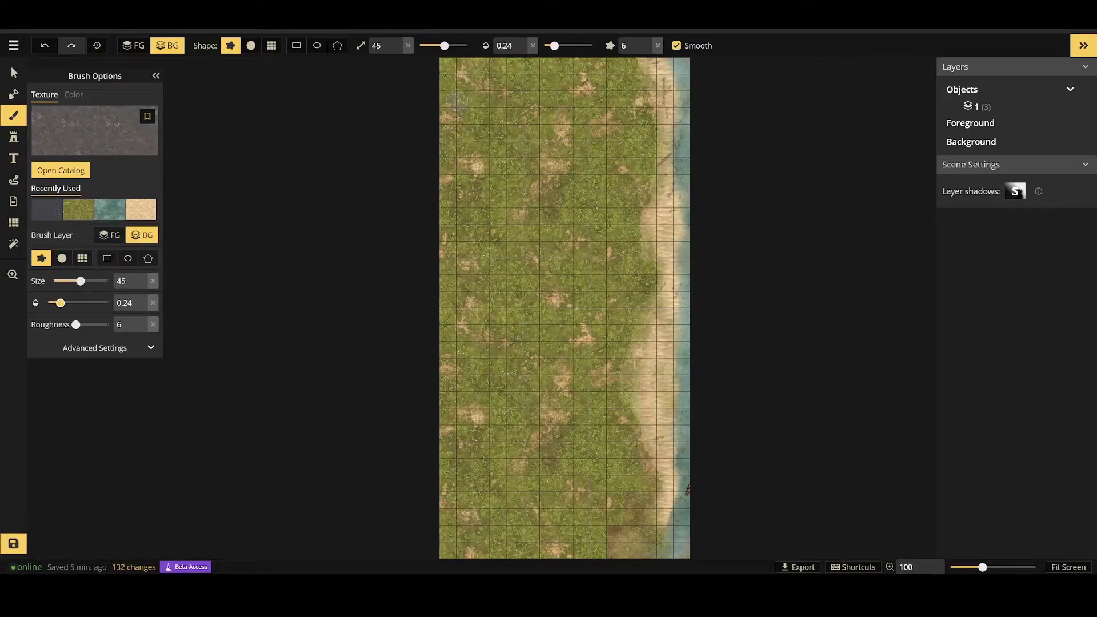
{"action": "left_click", "coordinate": [433, 122]}
{"action": "left_click_drag", "start_coordinate": [441, 84], "coordinate": [434, 208]}
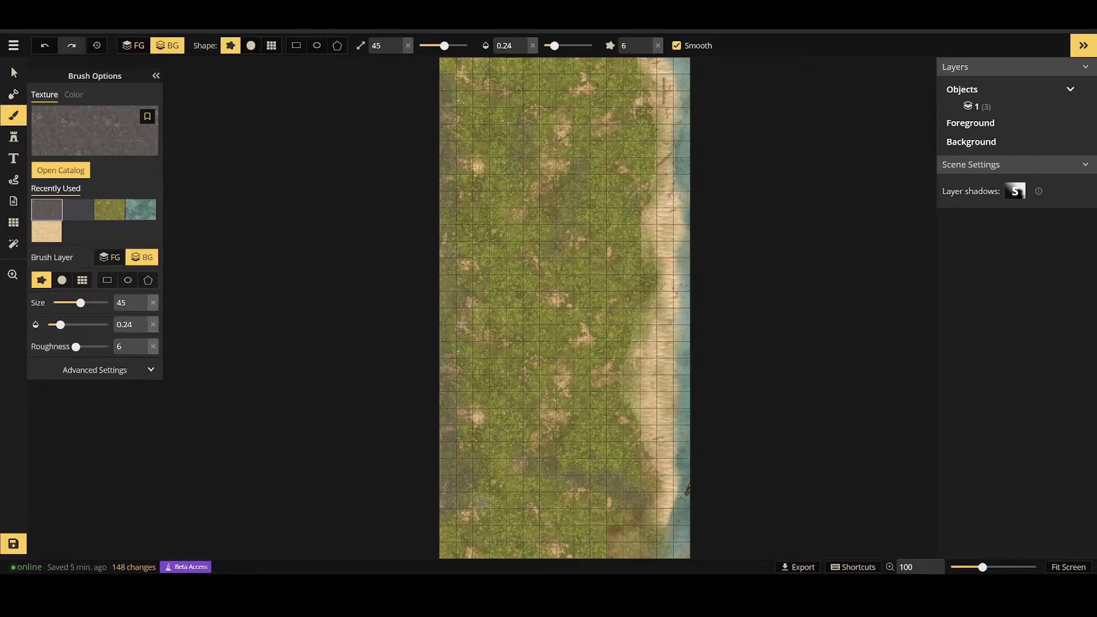
Search the stamp catalog for "cliff" and choose the second grey Cliff from the Terrain set.
{"action": "left_click", "coordinate": [14, 137]}
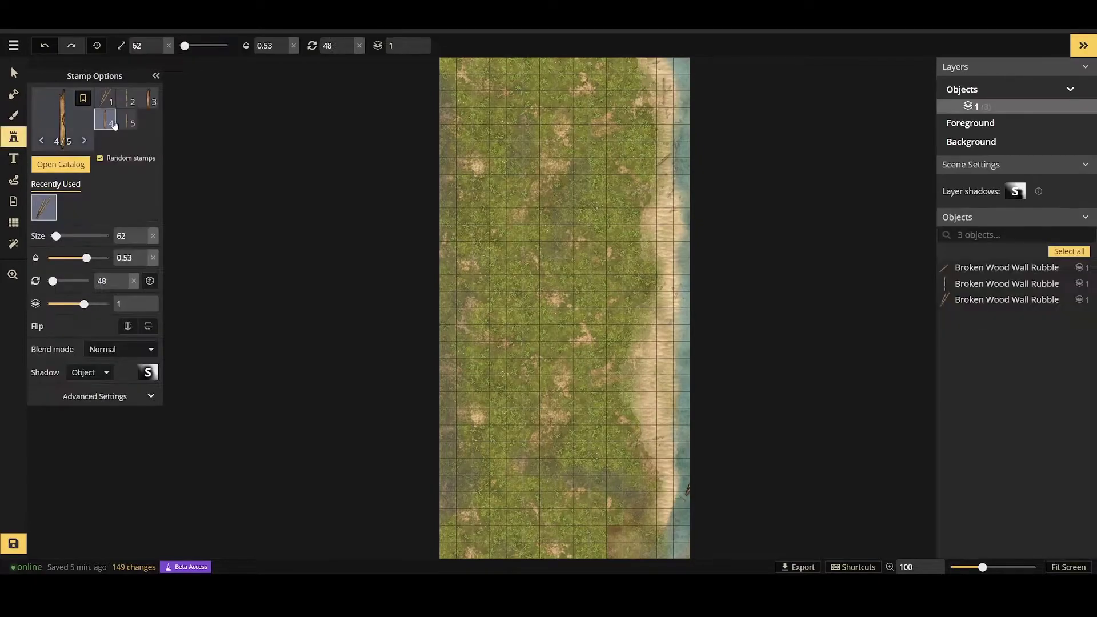
{"action": "left_click", "coordinate": [46, 164]}
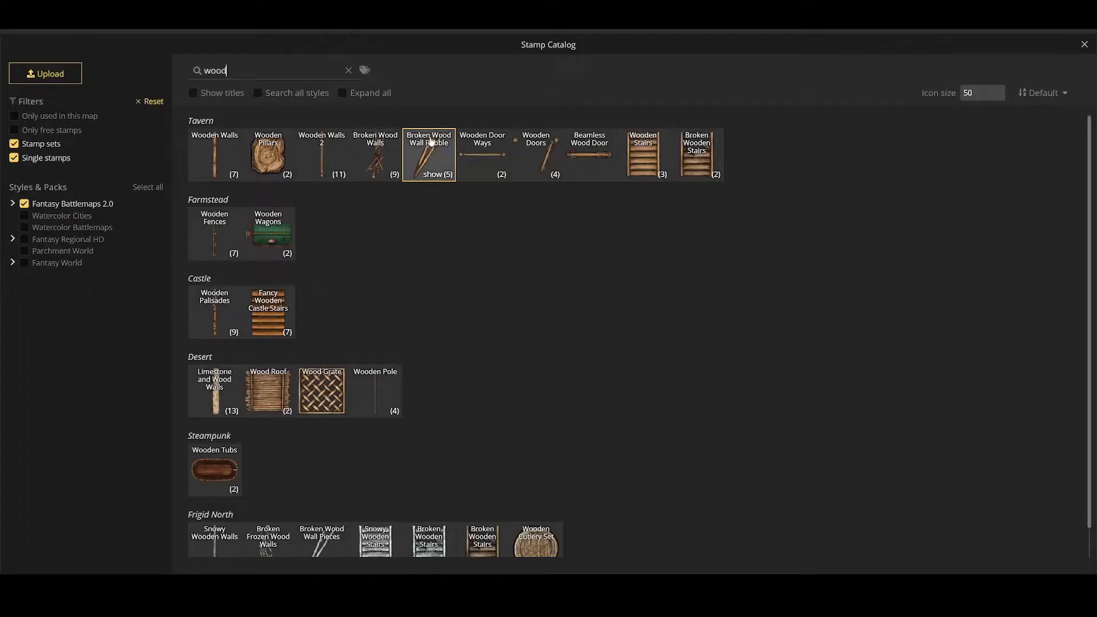
{"action": "type", "text": "cliff"}
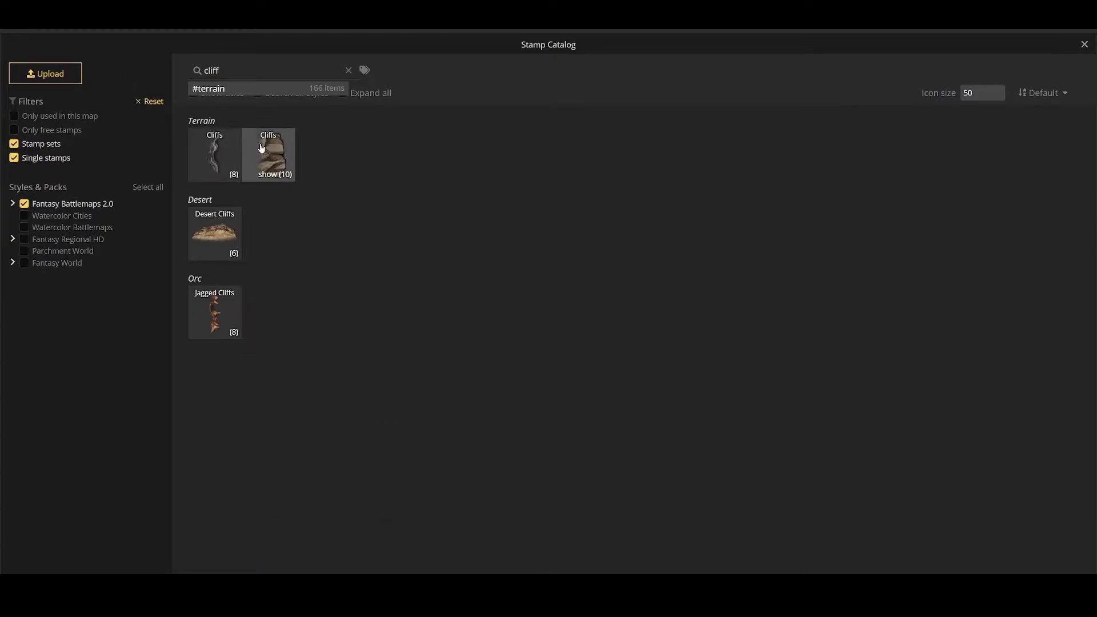
{"action": "left_click", "coordinate": [214, 155]}
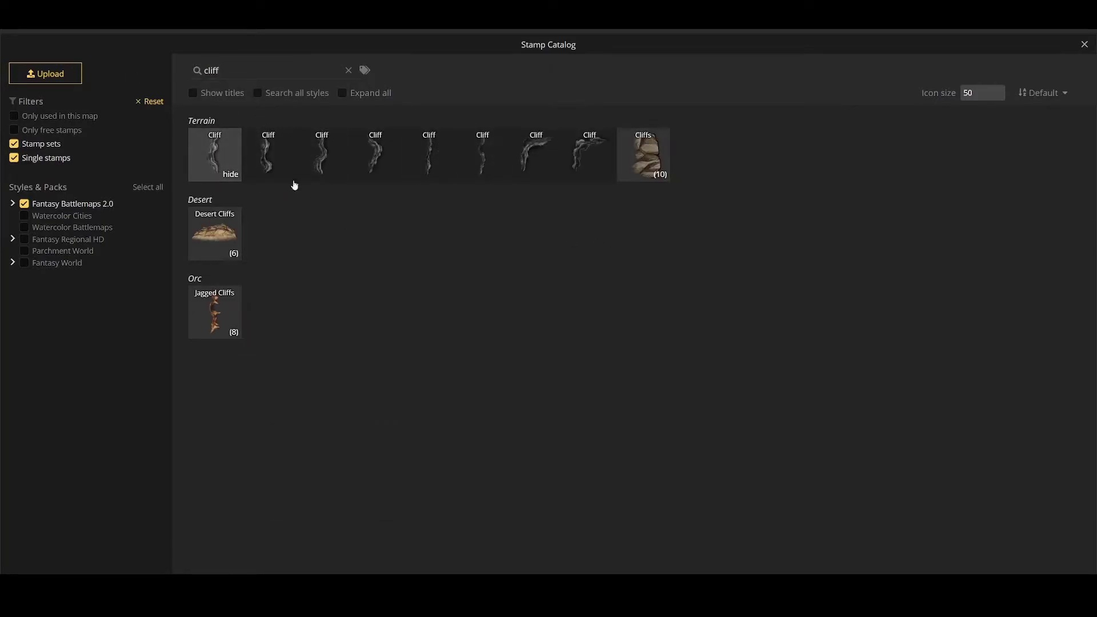
{"action": "left_click", "coordinate": [272, 163]}
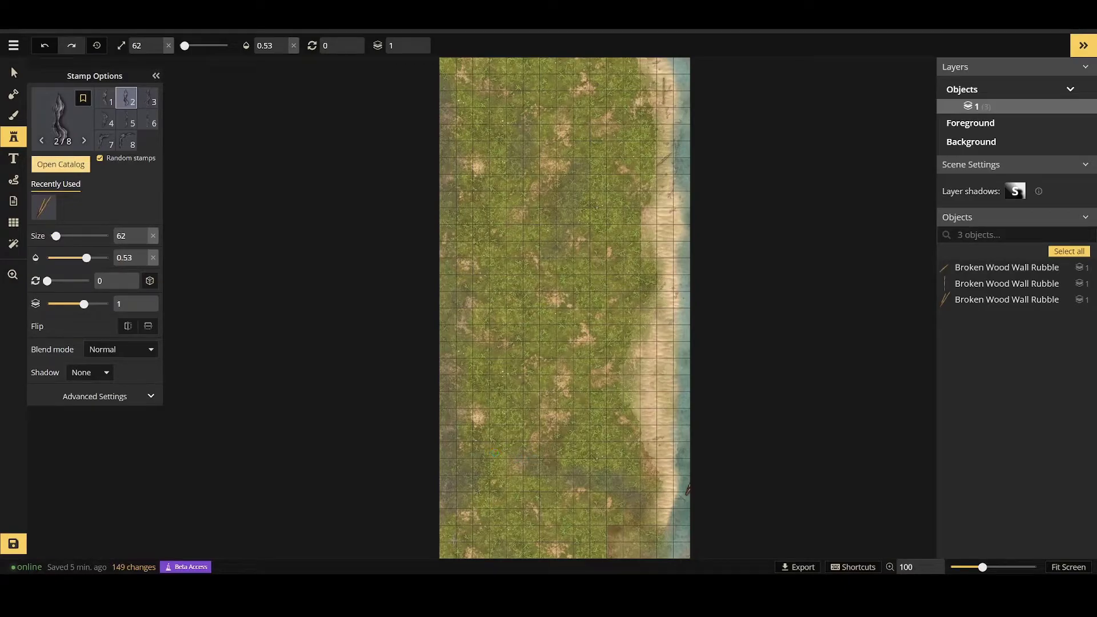
Set the cliff stamp to opacity 1 and size 229 and place it at the map's lower-left edge.
{"action": "left_click_drag", "start_coordinate": [87, 258], "coordinate": [141, 259]}
{"action": "left_click_drag", "start_coordinate": [54, 236], "coordinate": [76, 236]}
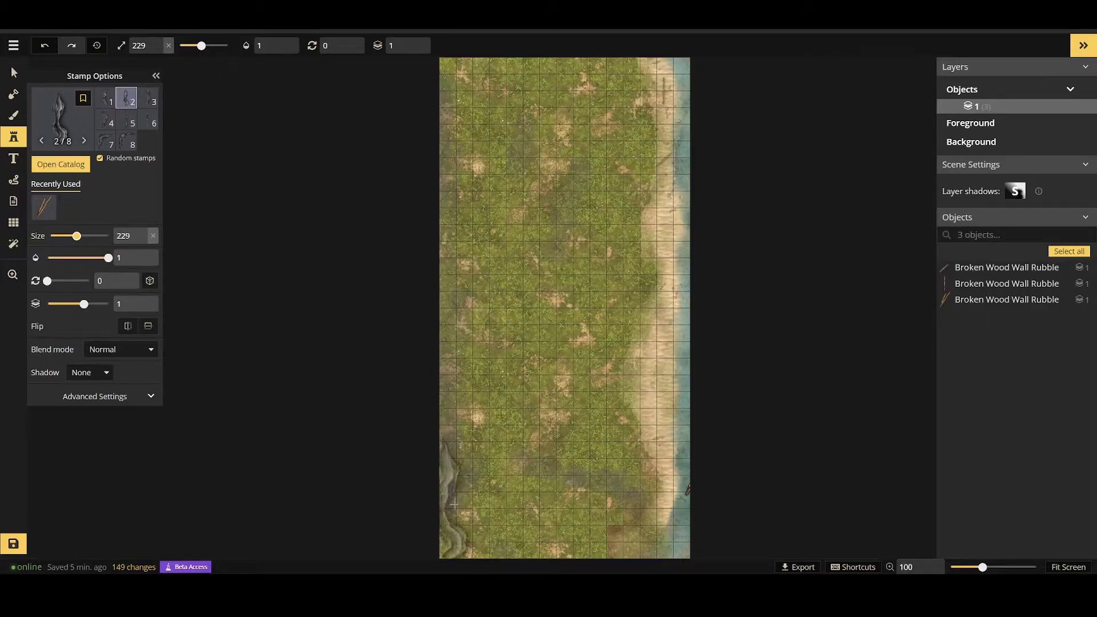
{"action": "left_click", "coordinate": [456, 503]}
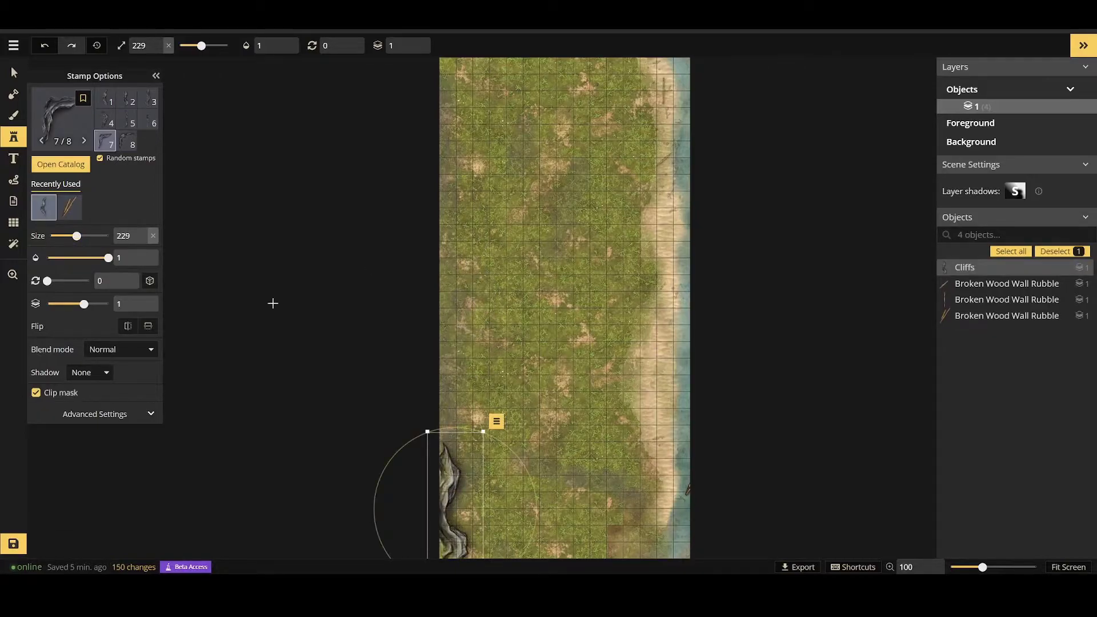
Turn off random stamps, choose cliff variant 2 and place three more cliffs upward along the map's left edge.
{"action": "left_click", "coordinate": [150, 414]}
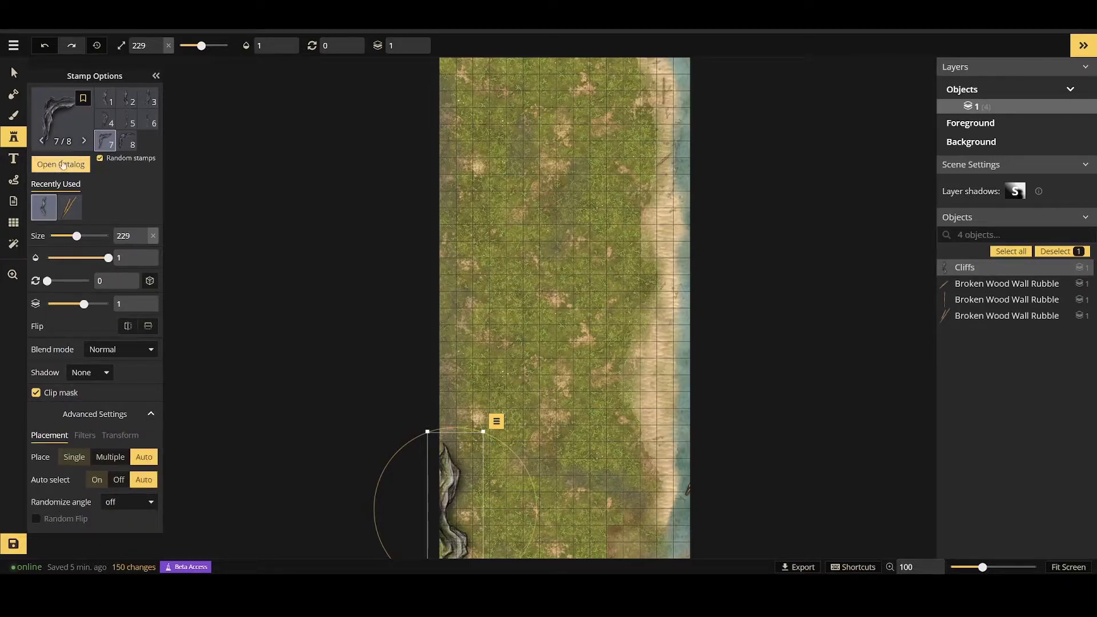
{"action": "left_click", "coordinate": [100, 158]}
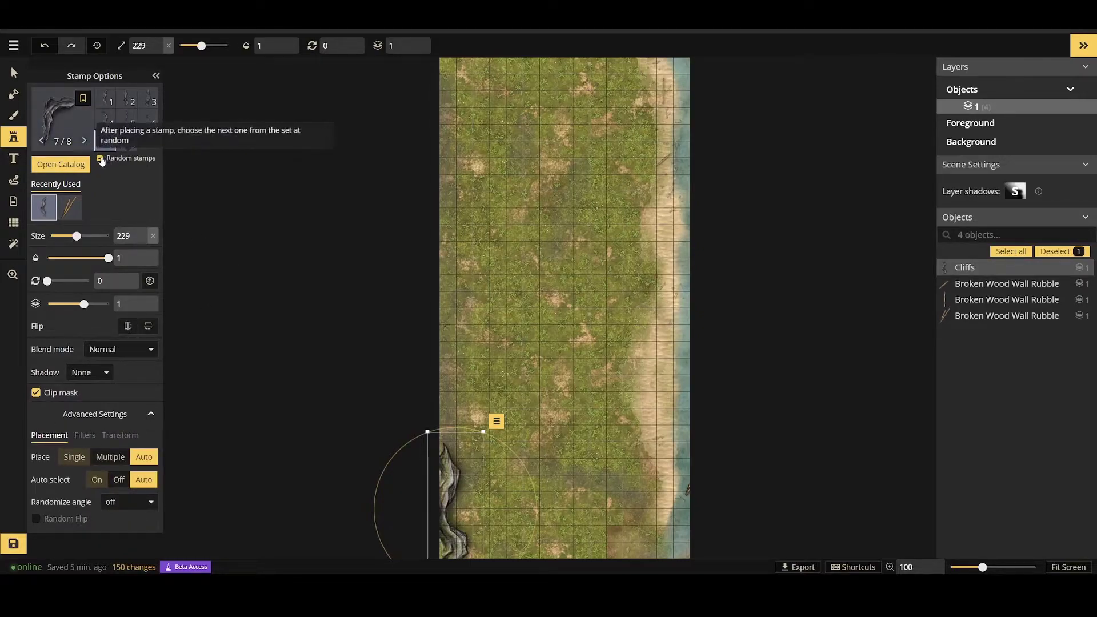
{"action": "left_click", "coordinate": [126, 101]}
{"action": "left_click", "coordinate": [448, 409]}
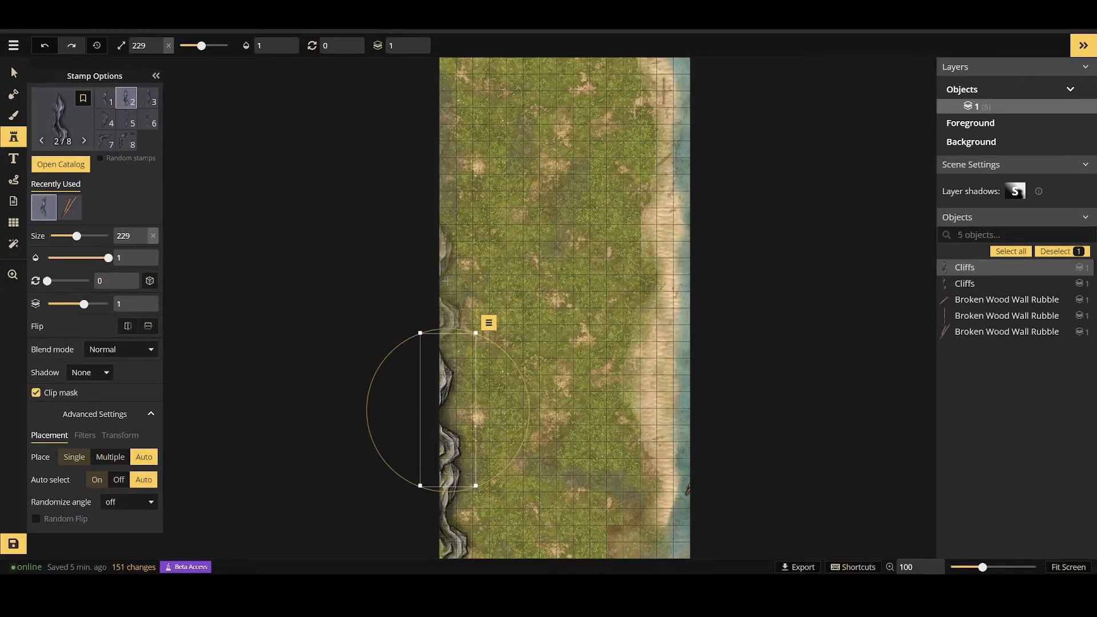
{"action": "left_click", "coordinate": [455, 303]}
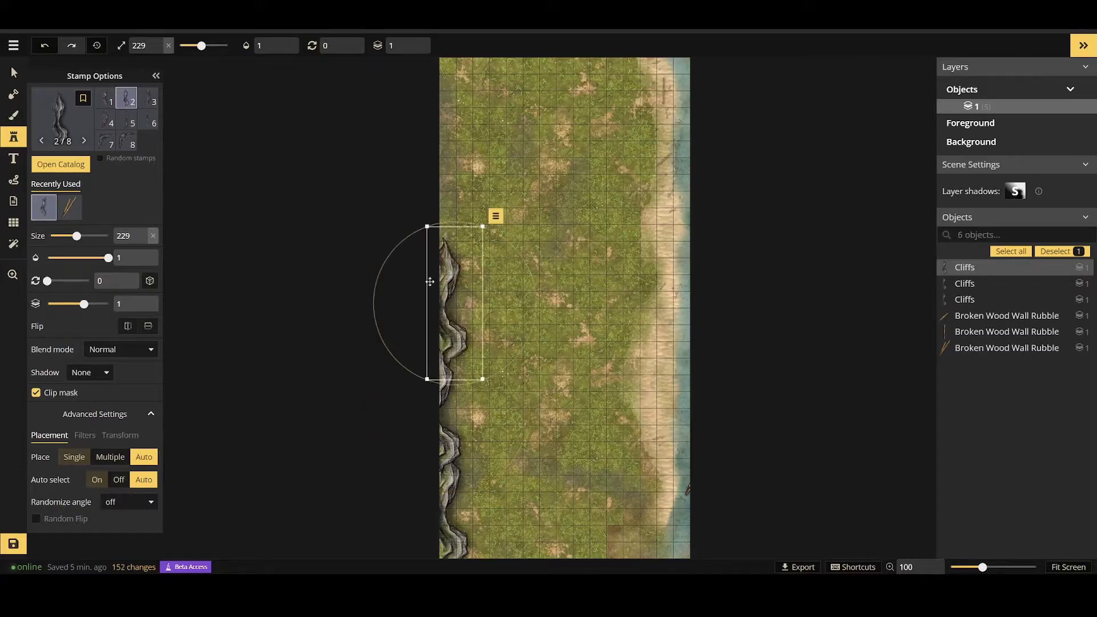
{"action": "left_click", "coordinate": [448, 215]}
Move the topmost cliff down to overlap the one below it and add another cliff at the map's upper-left edge.
{"action": "key", "text": "v"}
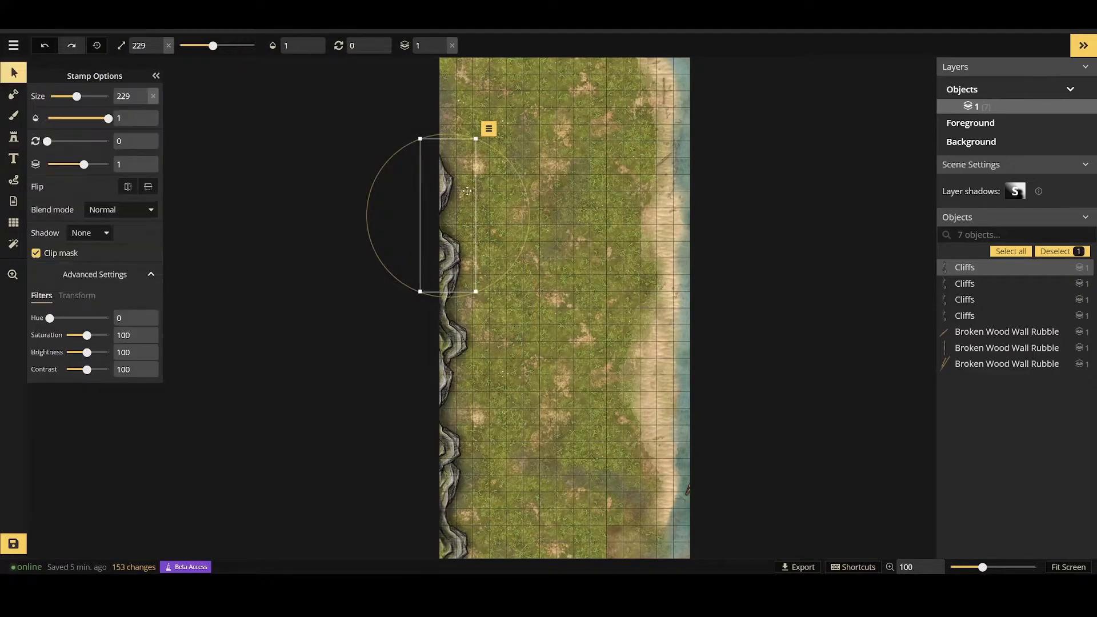
{"action": "left_click_drag", "start_coordinate": [445, 183], "coordinate": [447, 218]}
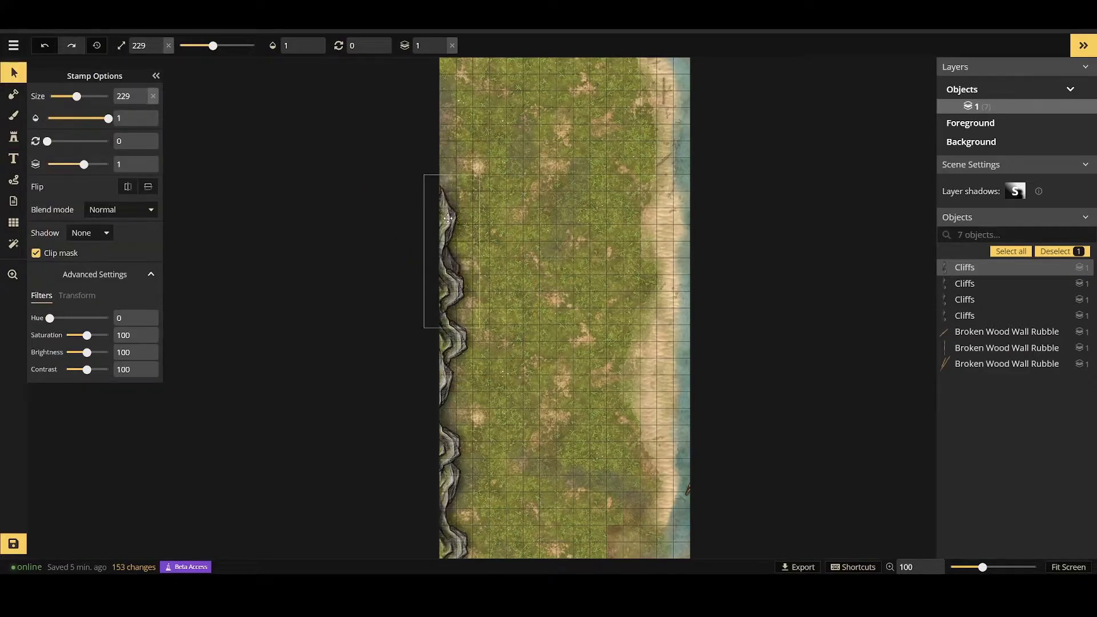
{"action": "left_click", "coordinate": [13, 115]}
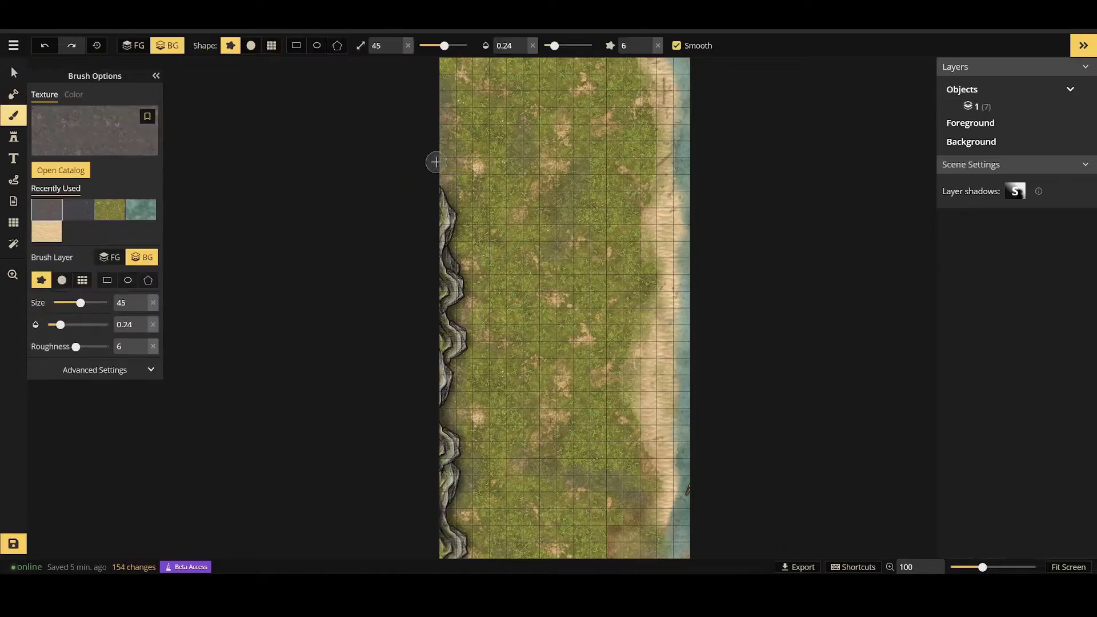
{"action": "left_click", "coordinate": [13, 93]}
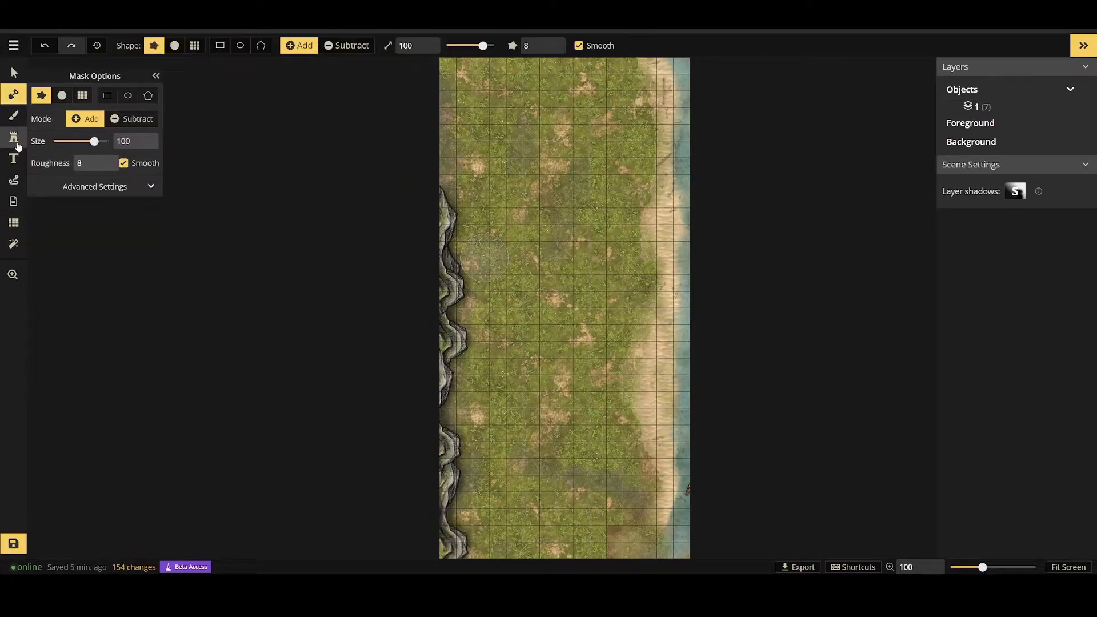
{"action": "left_click", "coordinate": [13, 137]}
{"action": "left_click", "coordinate": [454, 131]}
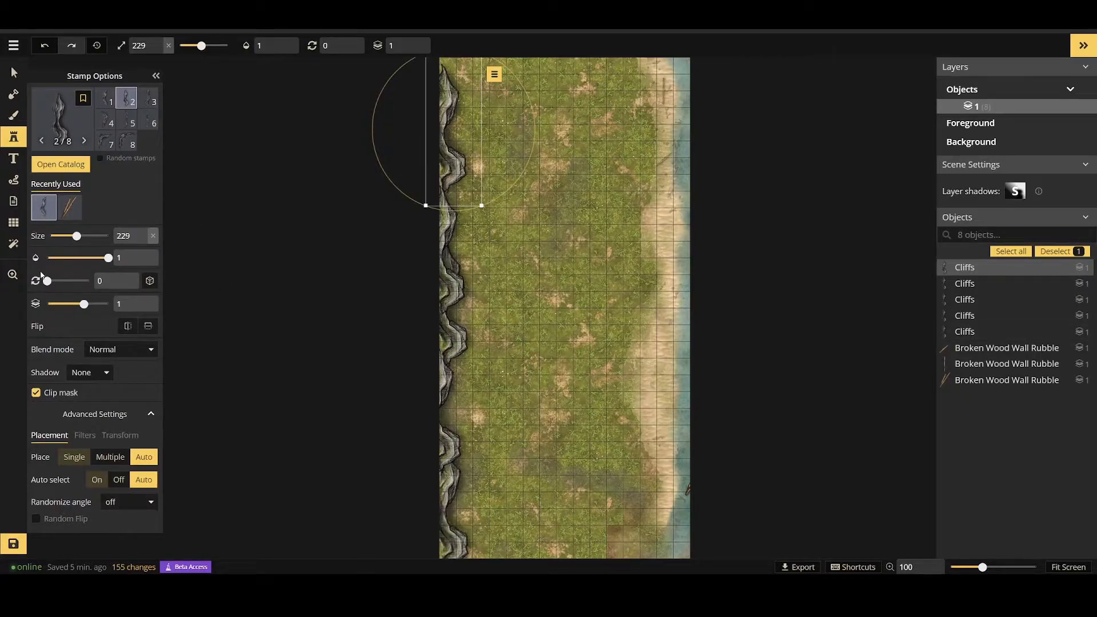
Search the brush texture catalog for "rocks" and choose Rocks from Dungeon Textures.
{"action": "left_click", "coordinate": [14, 137]}
{"action": "key", "text": "b"}
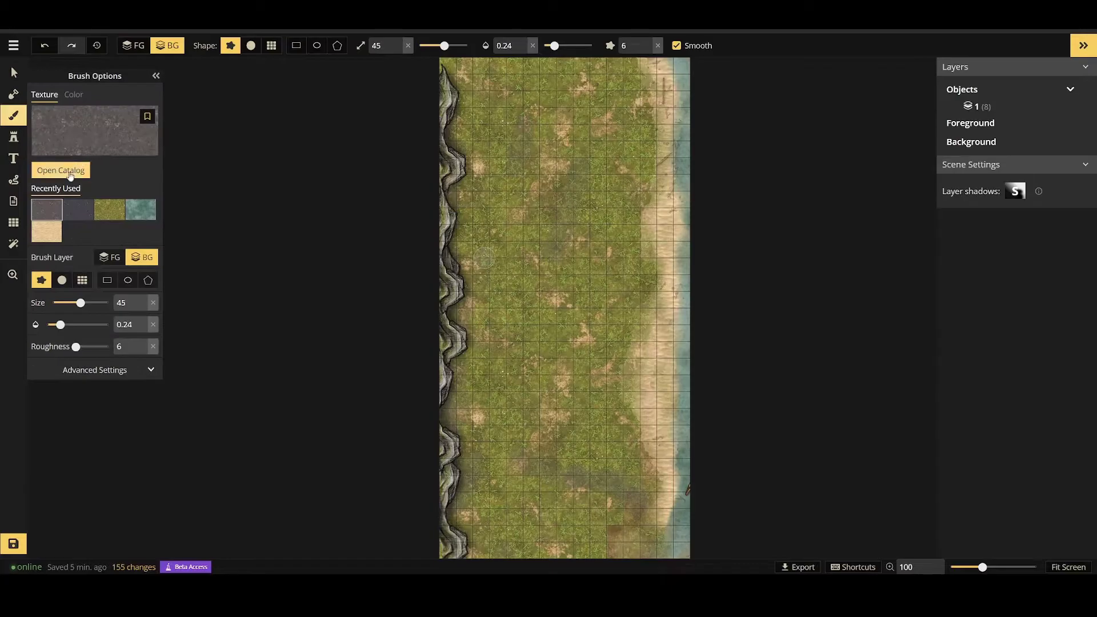
{"action": "left_click", "coordinate": [60, 170]}
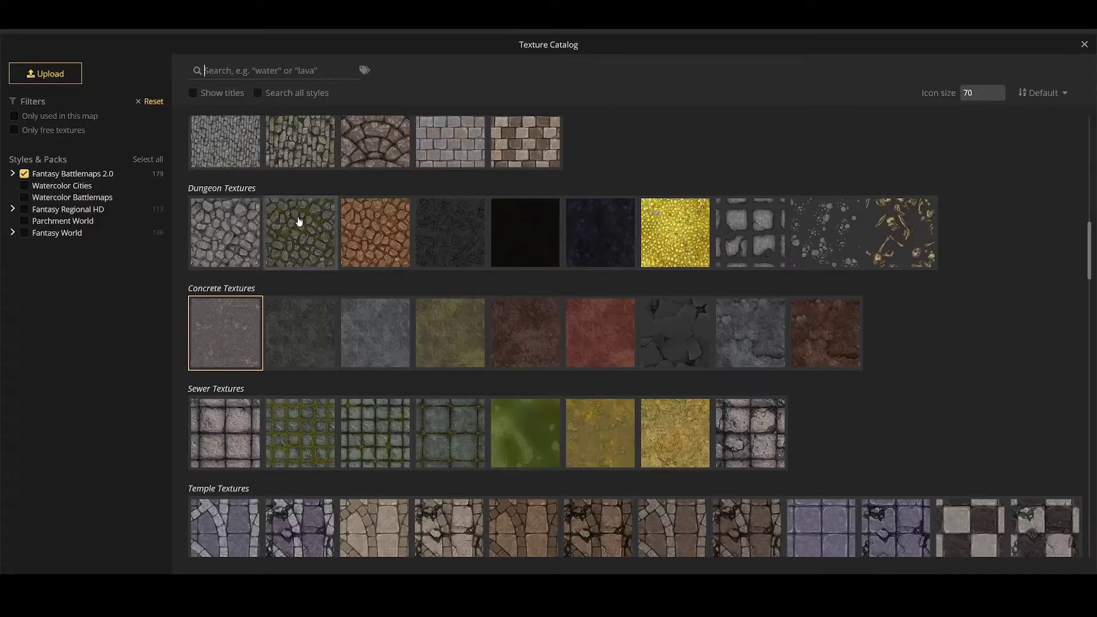
{"action": "left_click", "coordinate": [257, 72]}
{"action": "type", "text": "rocks"}
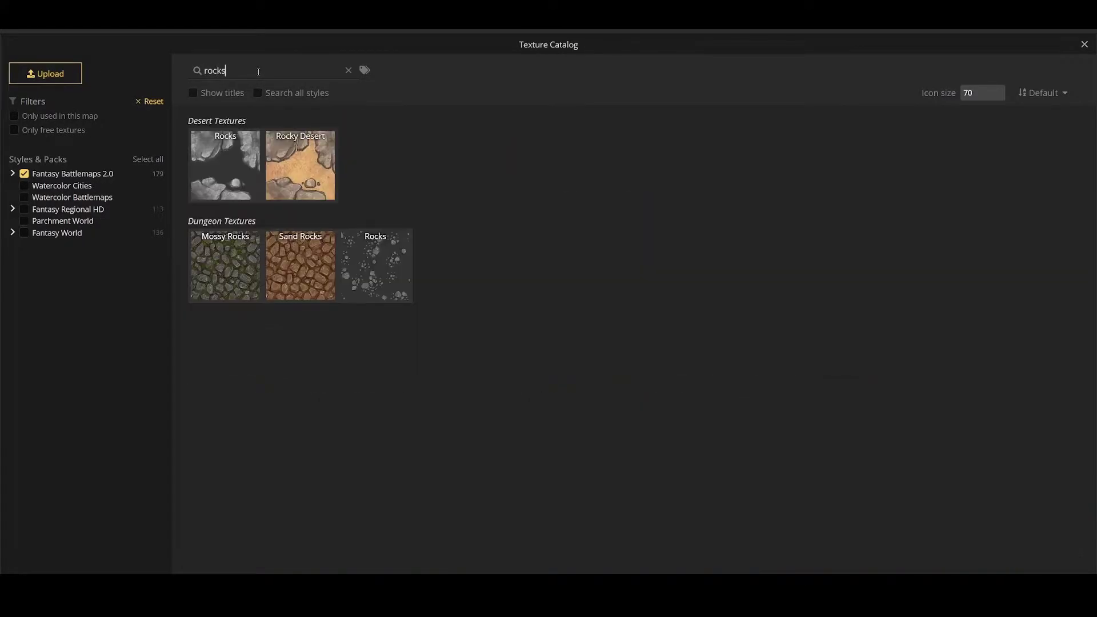
{"action": "left_click", "coordinate": [375, 265]}
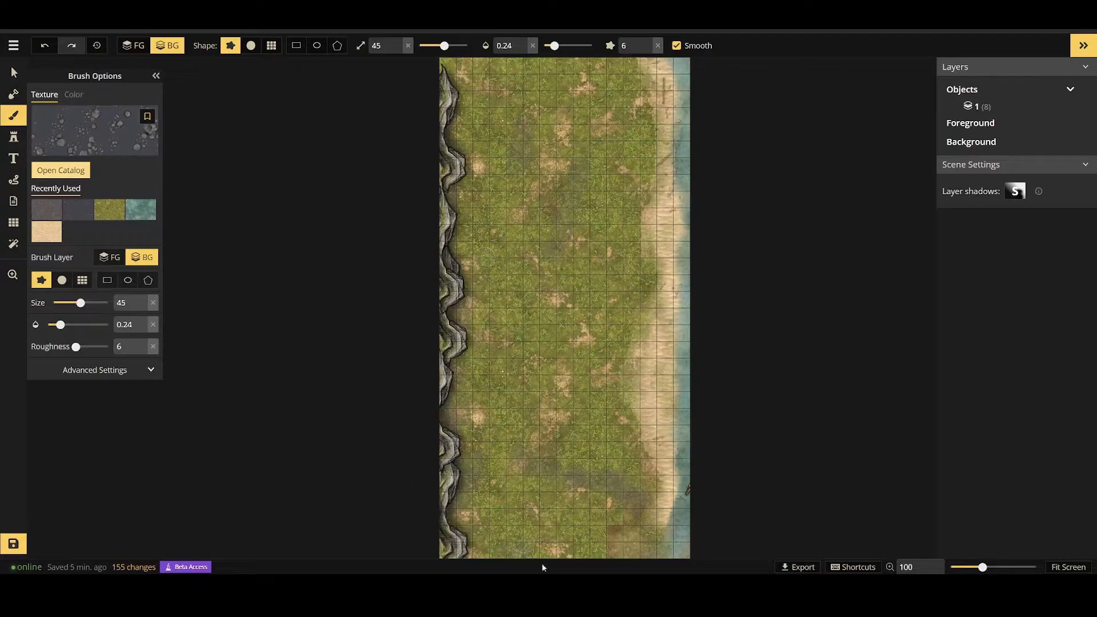
Dab the Rocks texture along the foot of the cliffs with the size 45 brush at opacity 0.24.
{"action": "left_click", "coordinate": [464, 547]}
{"action": "left_click", "coordinate": [454, 503]}
{"action": "left_click", "coordinate": [463, 468]}
{"action": "left_click", "coordinate": [464, 540]}
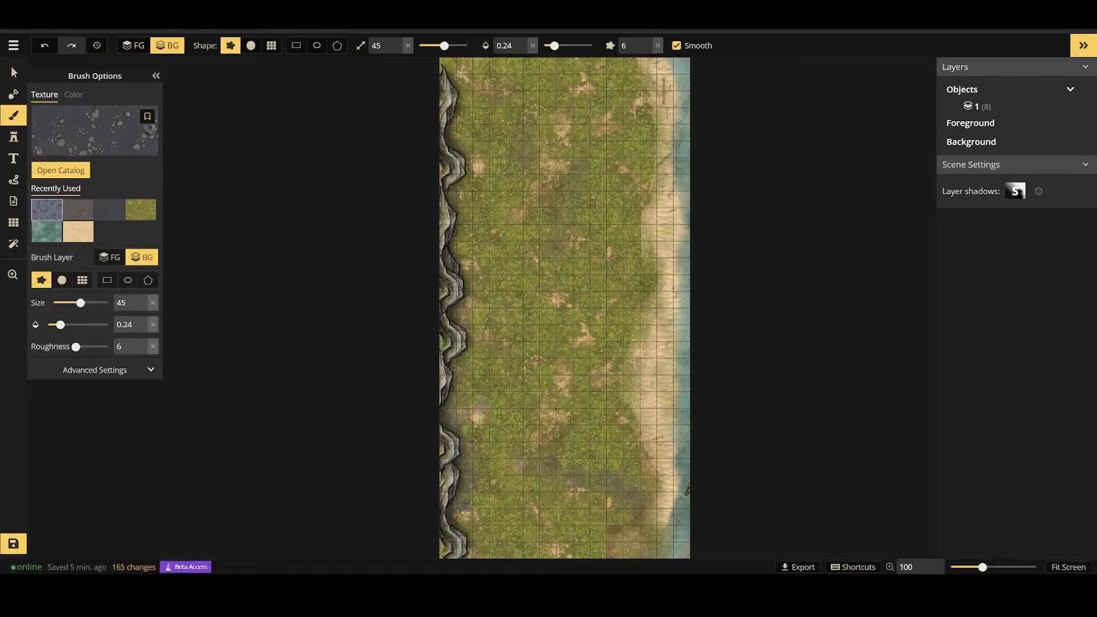
{"action": "left_click", "coordinate": [469, 354]}
{"action": "left_click", "coordinate": [466, 322]}
{"action": "left_click", "coordinate": [459, 274]}
{"action": "left_click", "coordinate": [458, 164]}
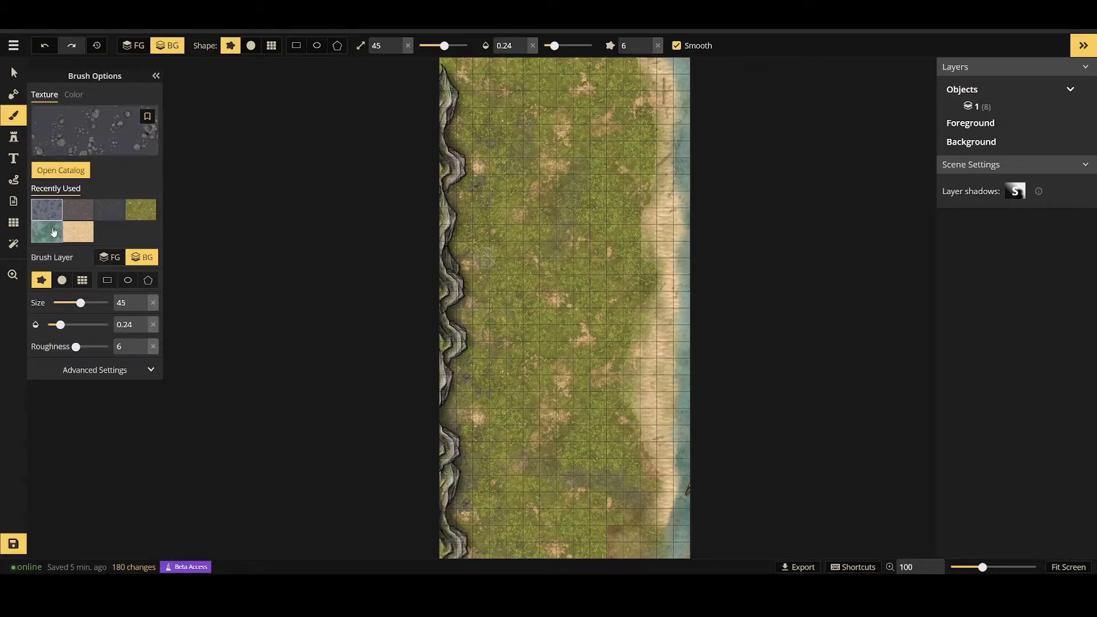
{"action": "scroll", "coordinate": [502, 394], "scroll_direction": "up", "scroll_amount": 5}
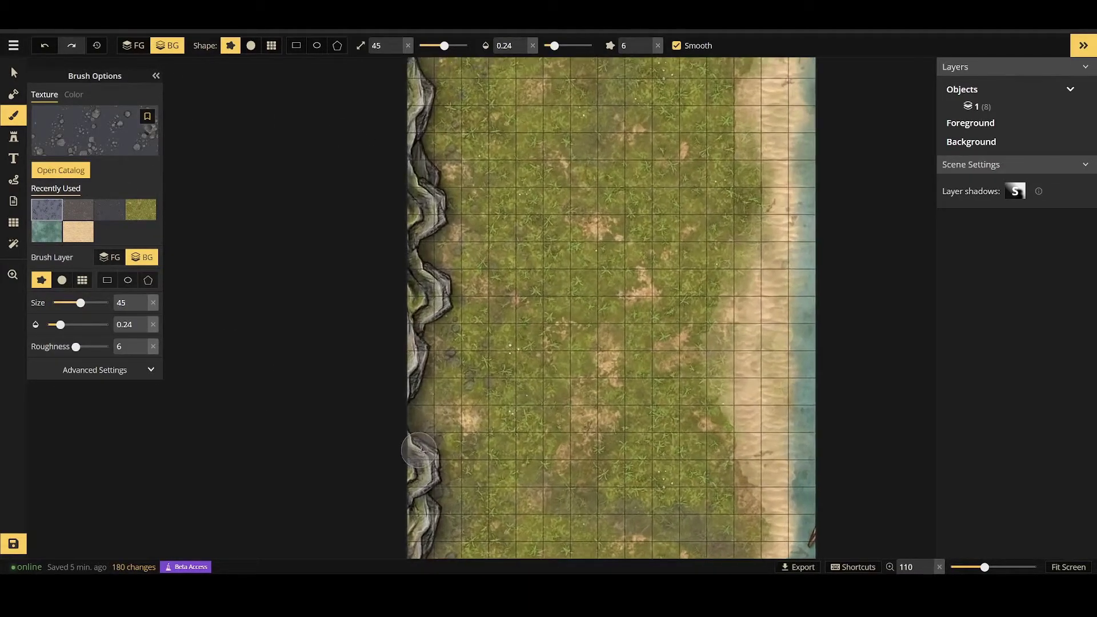
Inspect the cliff edge and rock texture up close, and fit the whole map in view.
{"action": "scroll", "coordinate": [473, 374], "scroll_direction": "up", "scroll_amount": 5}
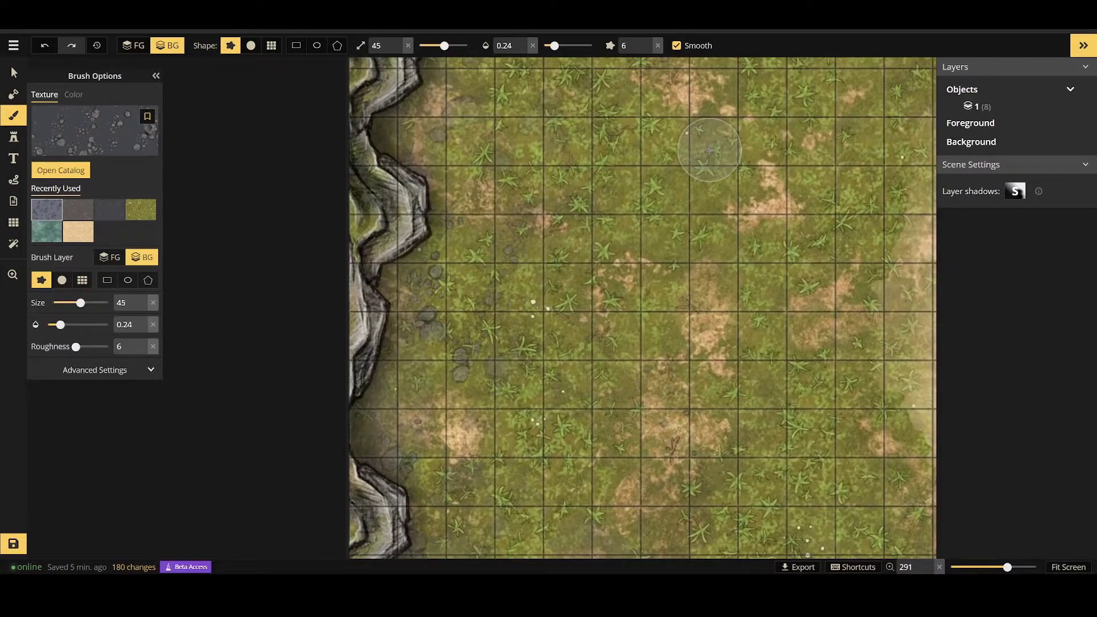
{"action": "scroll", "coordinate": [709, 150], "scroll_direction": "down", "scroll_amount": 8}
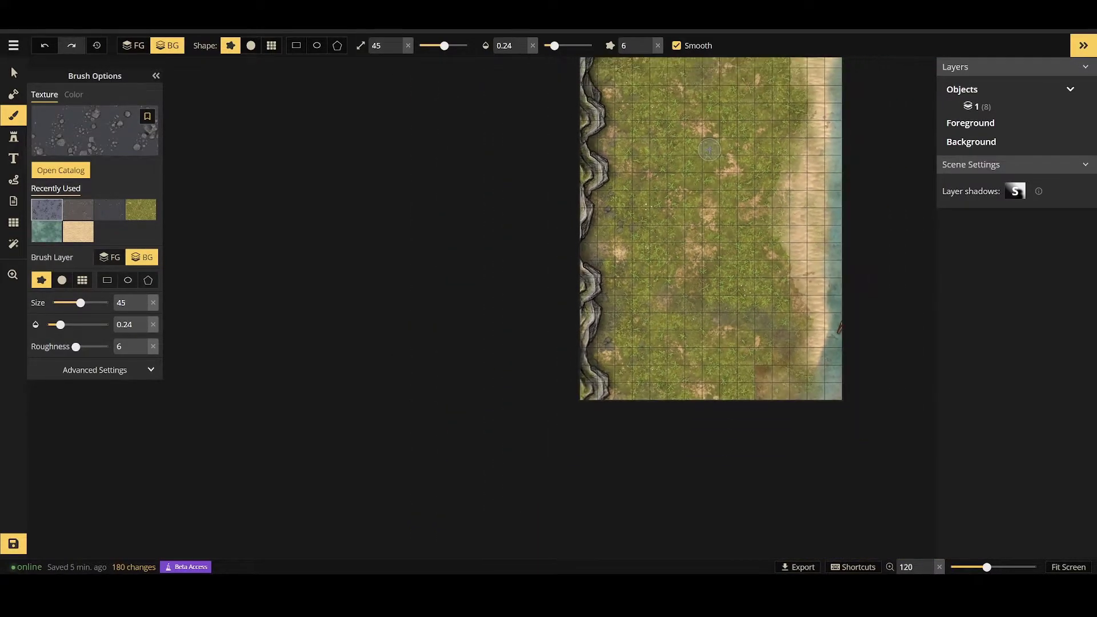
{"action": "scroll", "coordinate": [709, 149], "scroll_direction": "down", "scroll_amount": 3}
{"action": "scroll", "coordinate": [714, 160], "scroll_direction": "up", "scroll_amount": 5}
{"action": "scroll", "coordinate": [718, 169], "scroll_direction": "up", "scroll_amount": 3}
{"action": "left_click", "coordinate": [13, 72]}
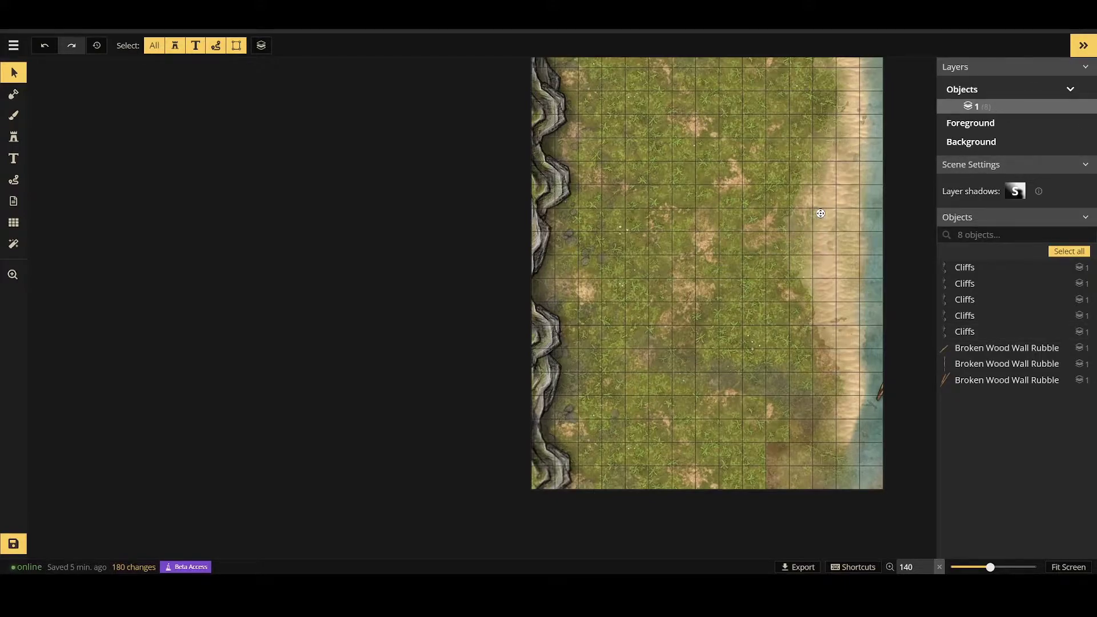
{"action": "left_click", "coordinate": [1079, 568]}
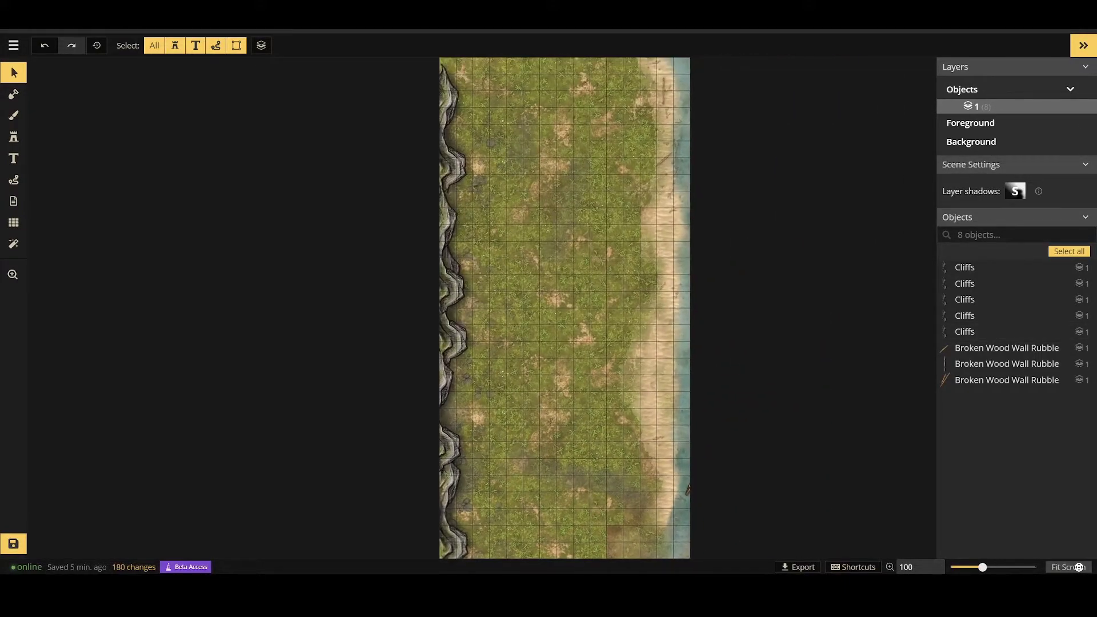
{"action": "scroll", "coordinate": [588, 242], "scroll_direction": "up", "scroll_amount": 1}
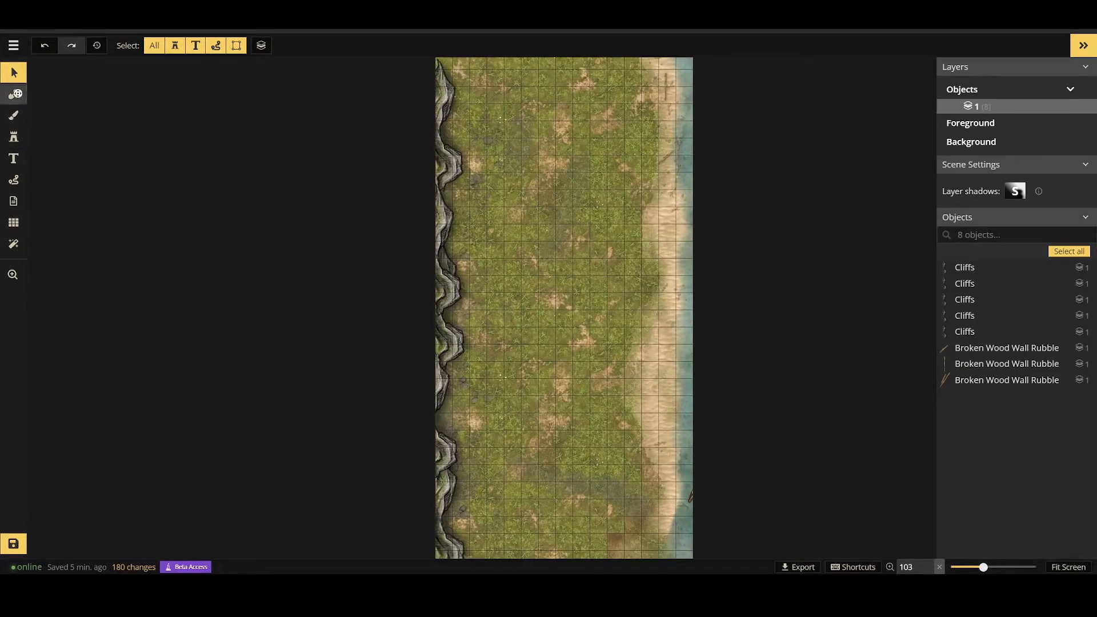
Place cliff variant 8, rotated to 69, at the map's lower-left corner.
{"action": "left_click", "coordinate": [14, 115]}
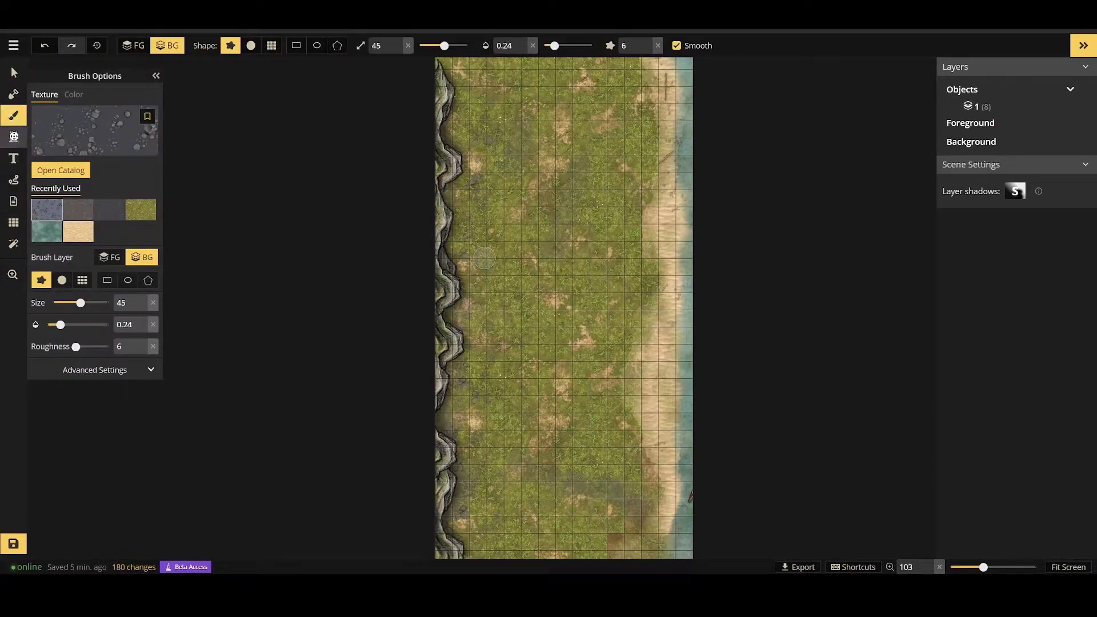
{"action": "left_click", "coordinate": [14, 137]}
{"action": "left_click", "coordinate": [121, 138]}
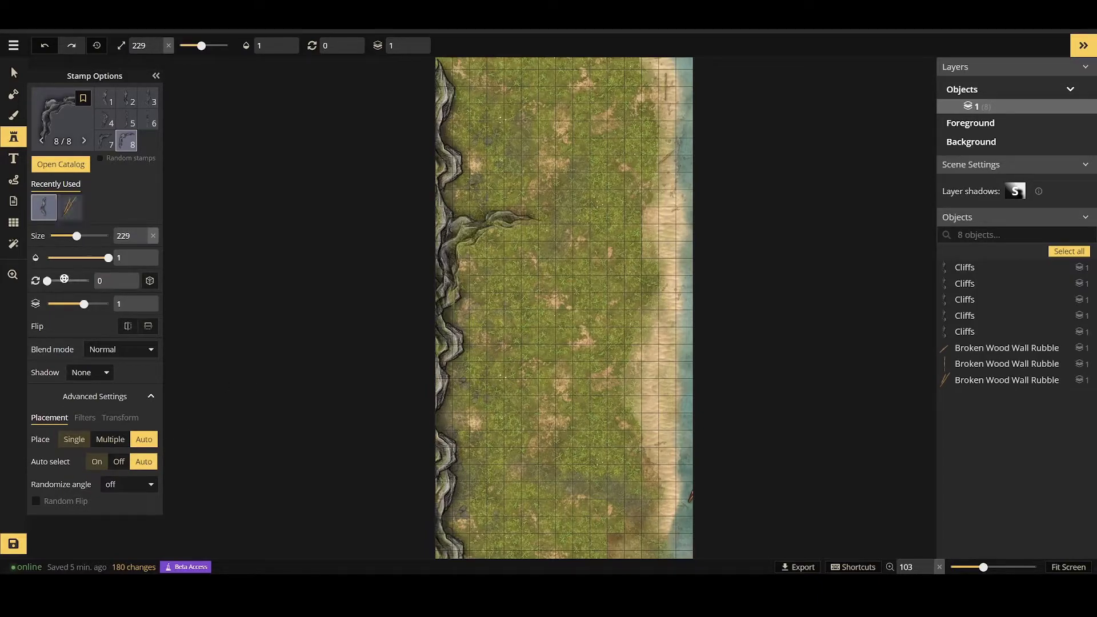
{"action": "left_click_drag", "start_coordinate": [47, 280], "coordinate": [53, 280]}
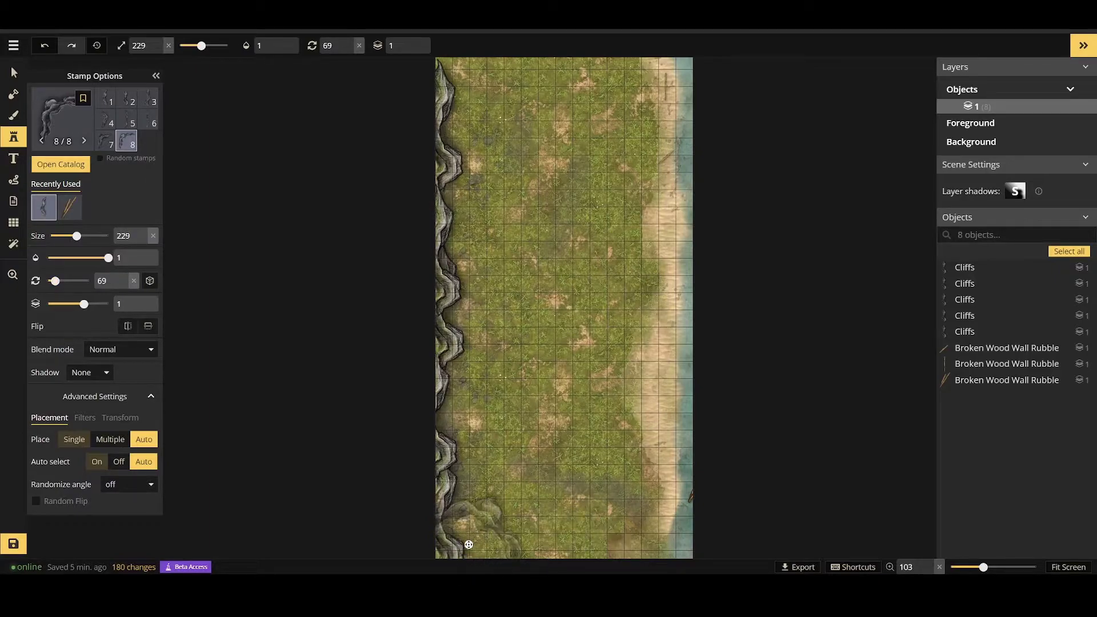
{"action": "left_click", "coordinate": [465, 550]}
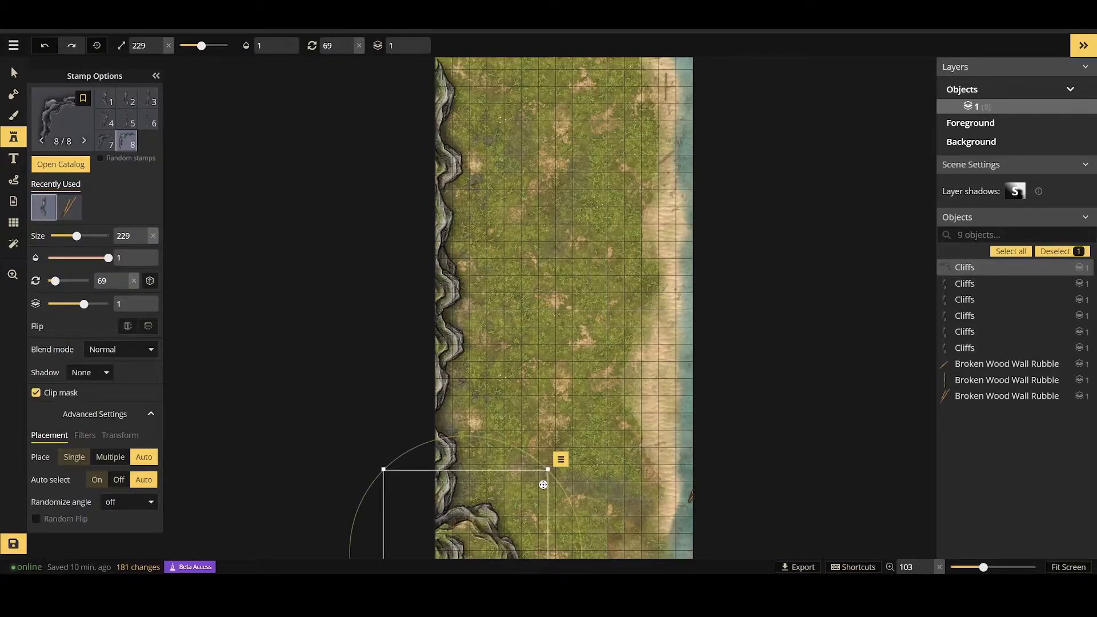
Enlarge the lower-left corner cliff to size 311, rotate it to 83 and position it along the map's bottom edge.
{"action": "left_click", "coordinate": [14, 73]}
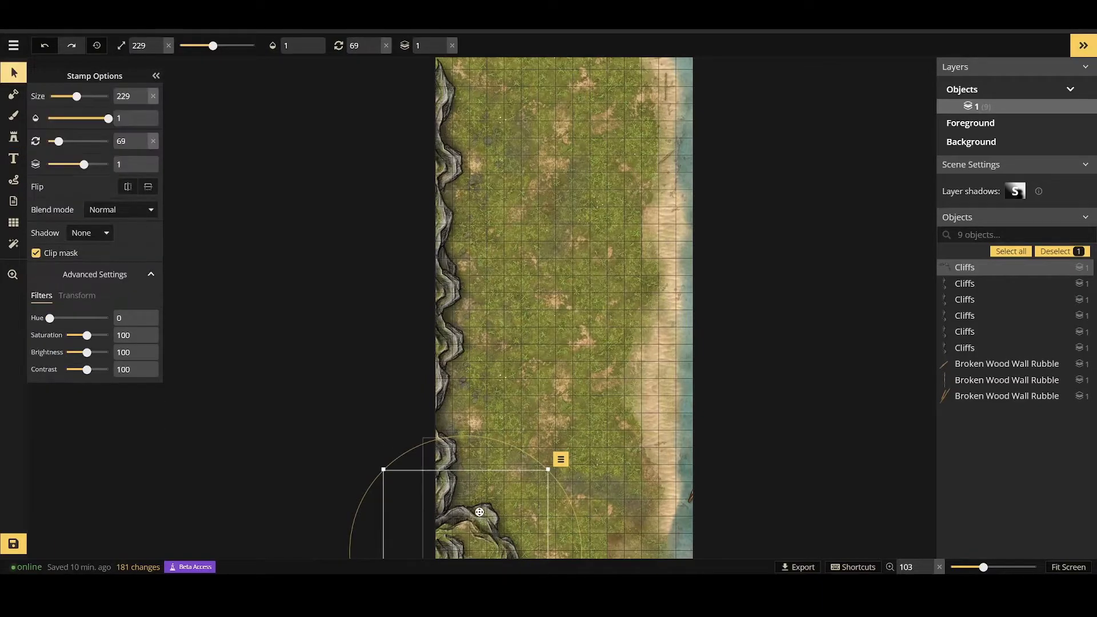
{"action": "left_click_drag", "start_coordinate": [479, 512], "coordinate": [488, 523]}
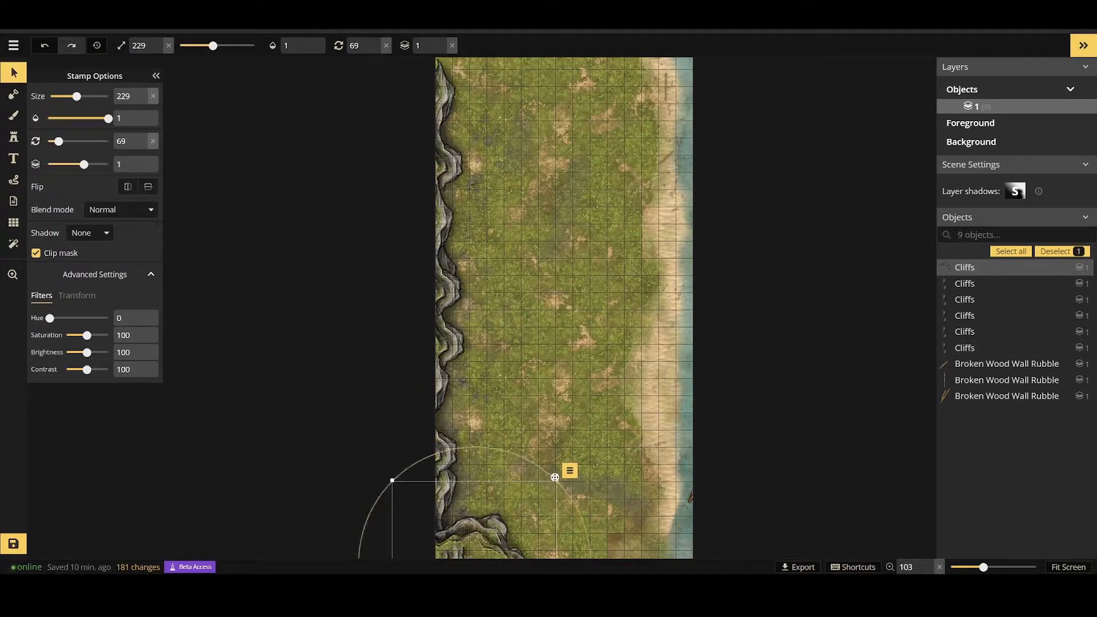
{"action": "left_click_drag", "start_coordinate": [555, 478], "coordinate": [546, 568]}
{"action": "left_click_drag", "start_coordinate": [656, 537], "coordinate": [610, 482]}
{"action": "left_click_drag", "start_coordinate": [564, 531], "coordinate": [513, 531]}
{"action": "left_click", "coordinate": [705, 493]}
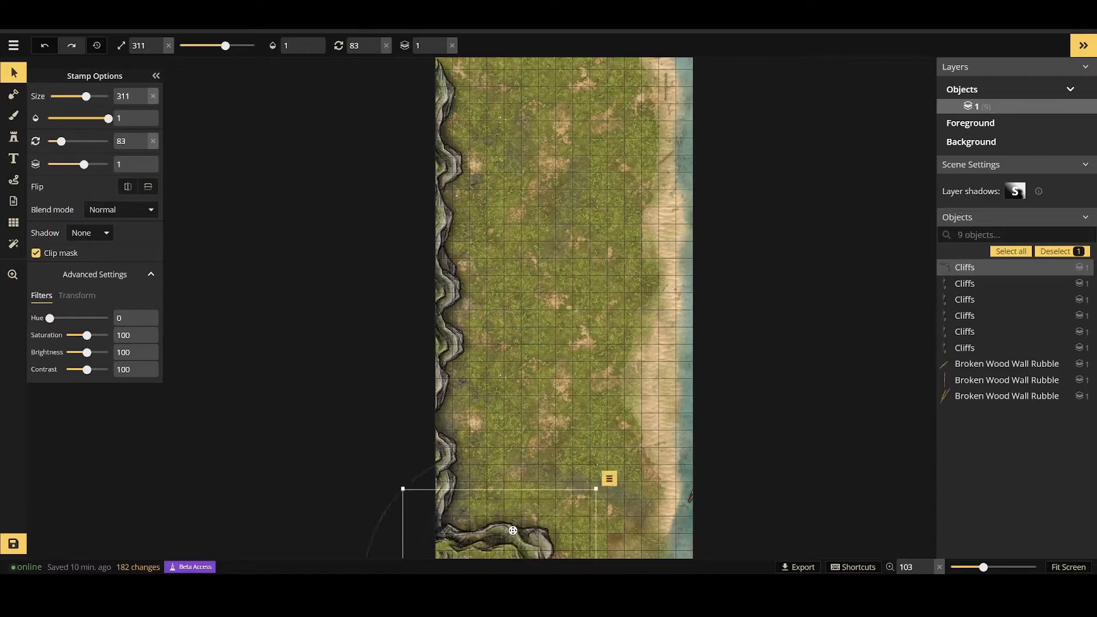
{"action": "left_click", "coordinate": [744, 480]}
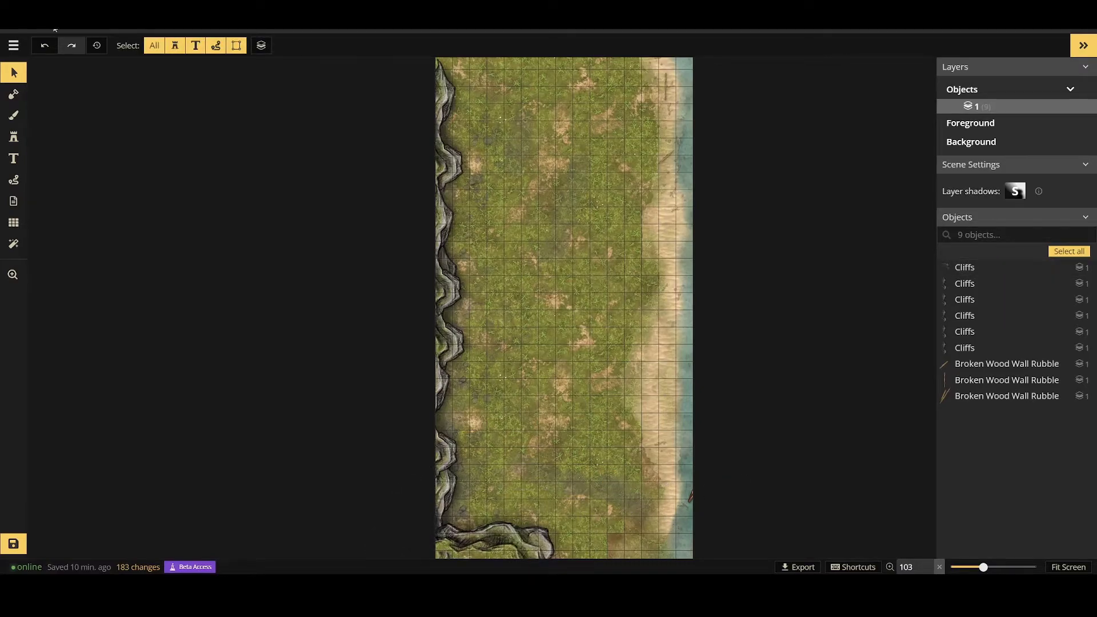
Search the stamp catalog for "rocks", choose Small Rocks from Terrain and set the stamp size to 257.
{"action": "left_click", "coordinate": [14, 115]}
{"action": "left_click", "coordinate": [13, 136]}
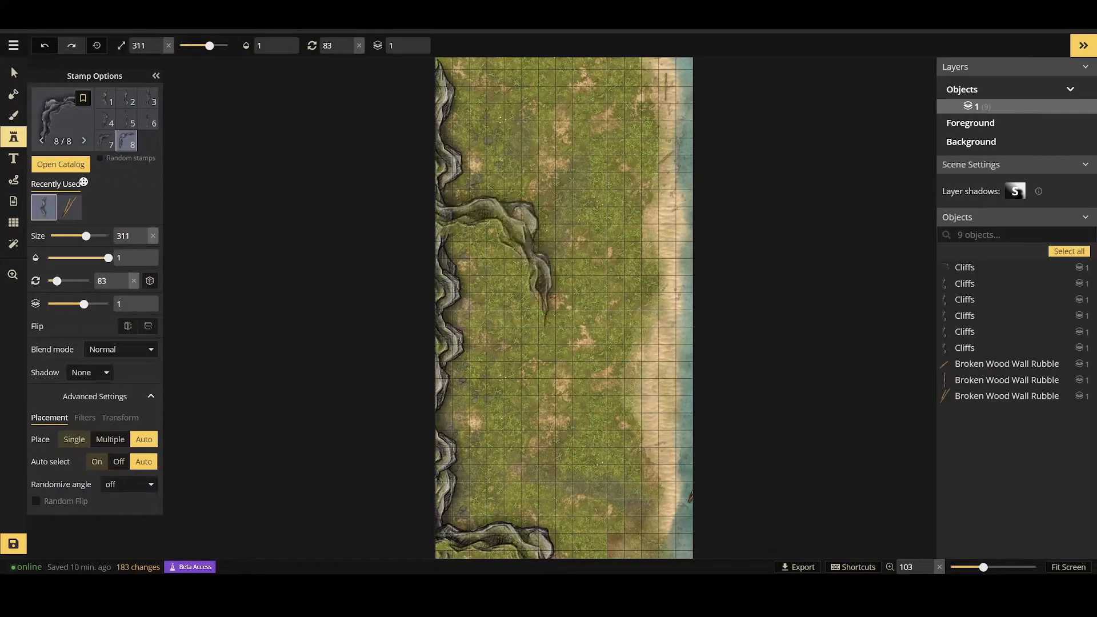
{"action": "left_click", "coordinate": [61, 164]}
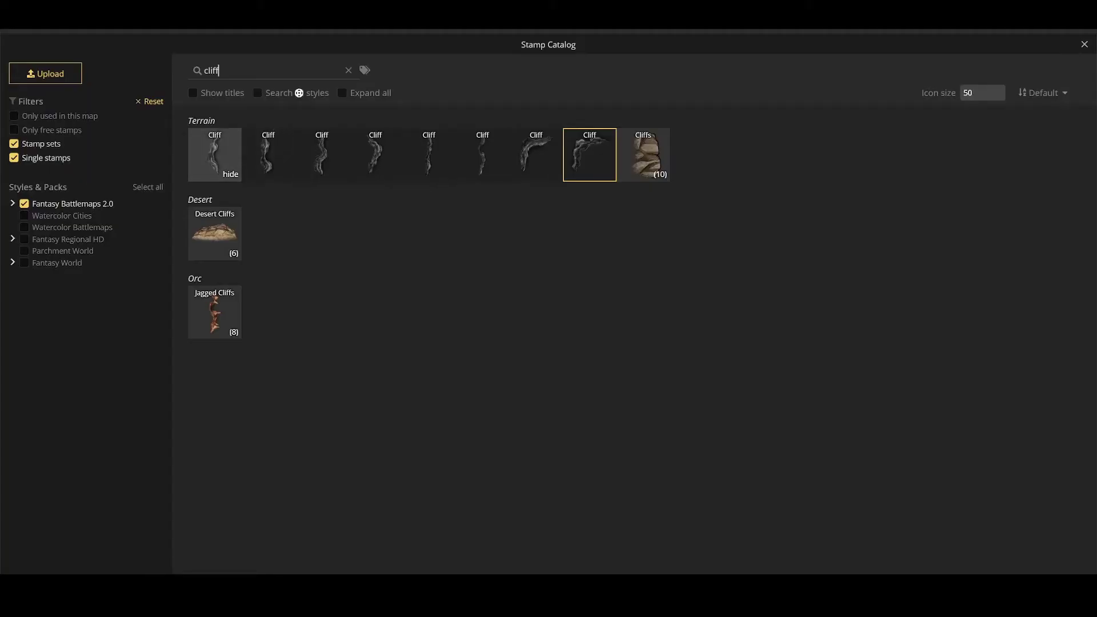
{"action": "double_click", "coordinate": [280, 75]}
{"action": "type", "text": "rocks"}
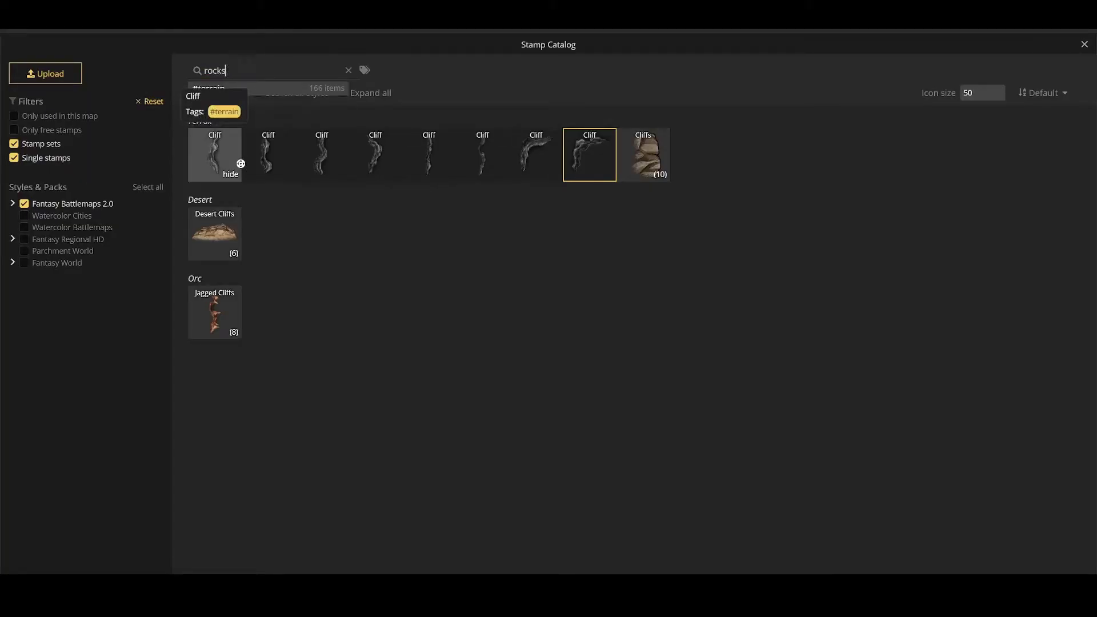
{"action": "left_click", "coordinate": [215, 235]}
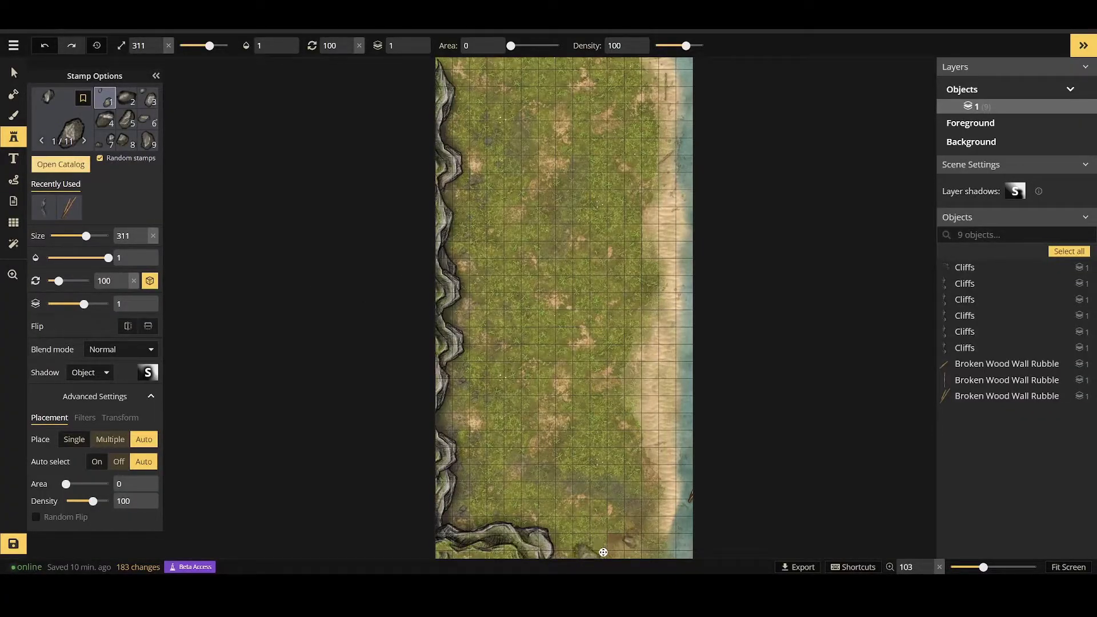
{"action": "left_click_drag", "start_coordinate": [85, 235], "coordinate": [80, 235]}
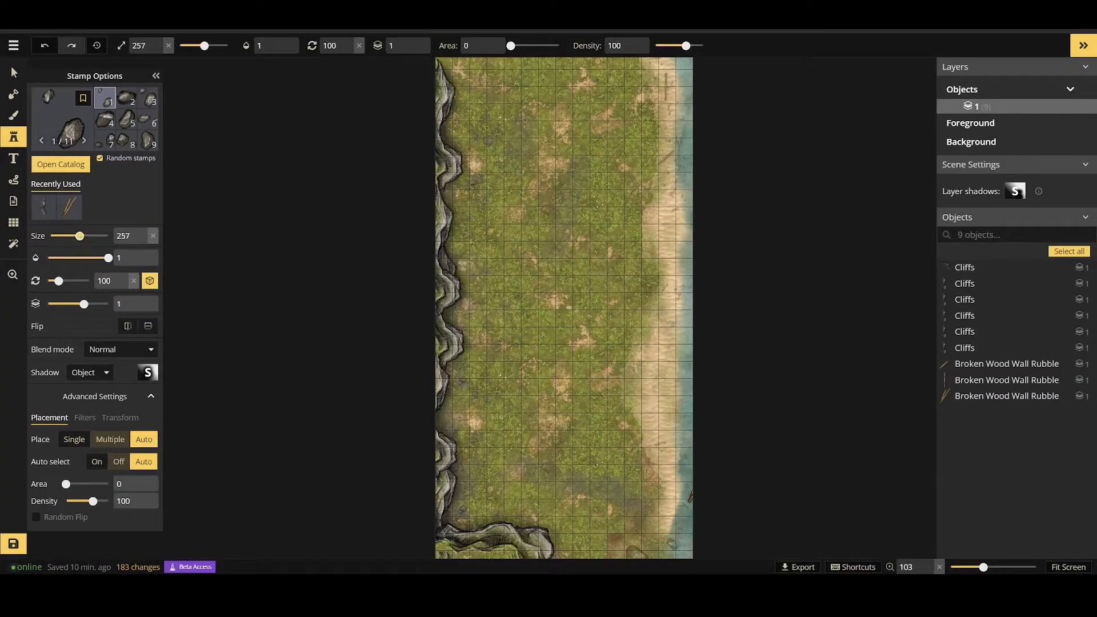
Pile random small rocks at the inner end of the bottom cliff, with a few trailing toward the beach.
{"action": "left_click", "coordinate": [582, 549]}
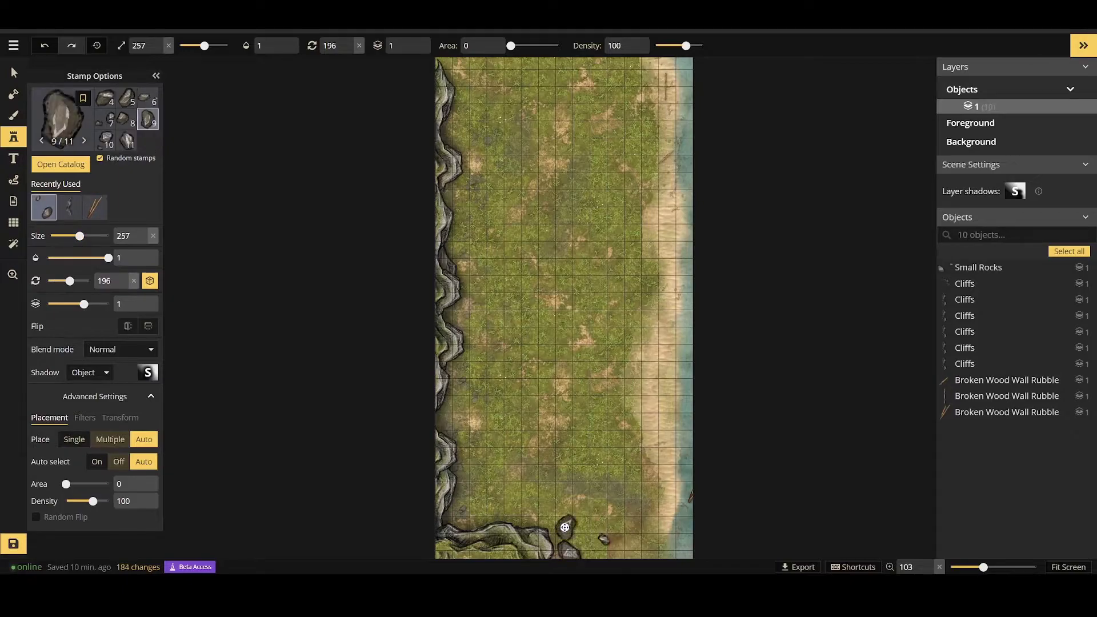
{"action": "left_click", "coordinate": [581, 540]}
{"action": "left_click", "coordinate": [606, 546]}
{"action": "left_click", "coordinate": [581, 531]}
{"action": "left_click", "coordinate": [590, 551]}
{"action": "left_click", "coordinate": [632, 555]}
{"action": "left_click", "coordinate": [606, 550]}
{"action": "left_click", "coordinate": [581, 547]}
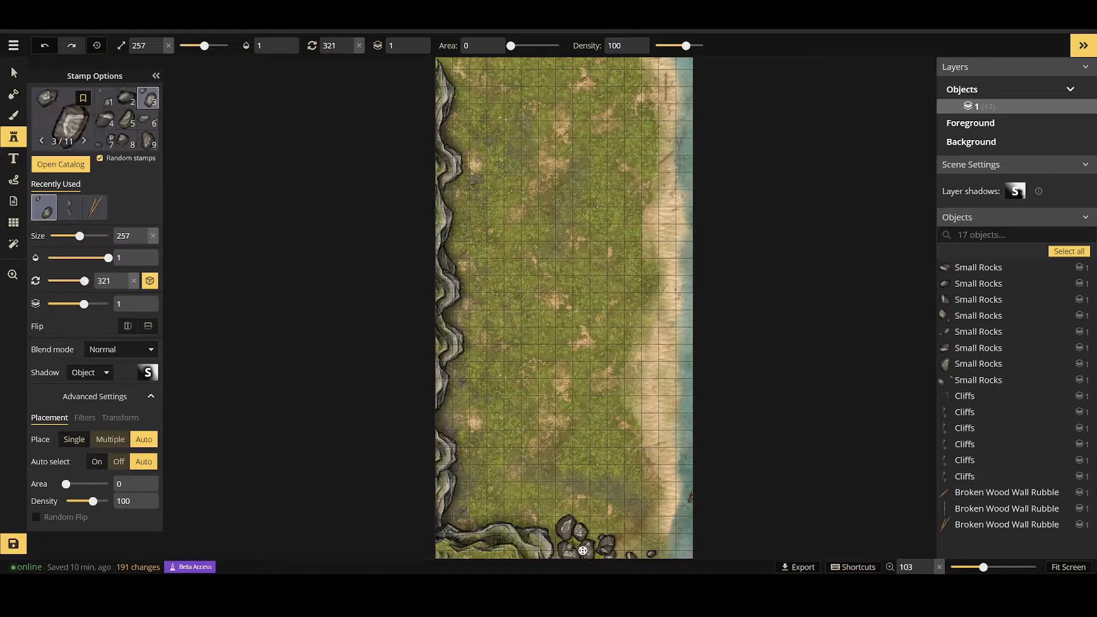
{"action": "left_click", "coordinate": [622, 555]}
{"action": "left_click", "coordinate": [642, 560]}
{"action": "left_click", "coordinate": [567, 550]}
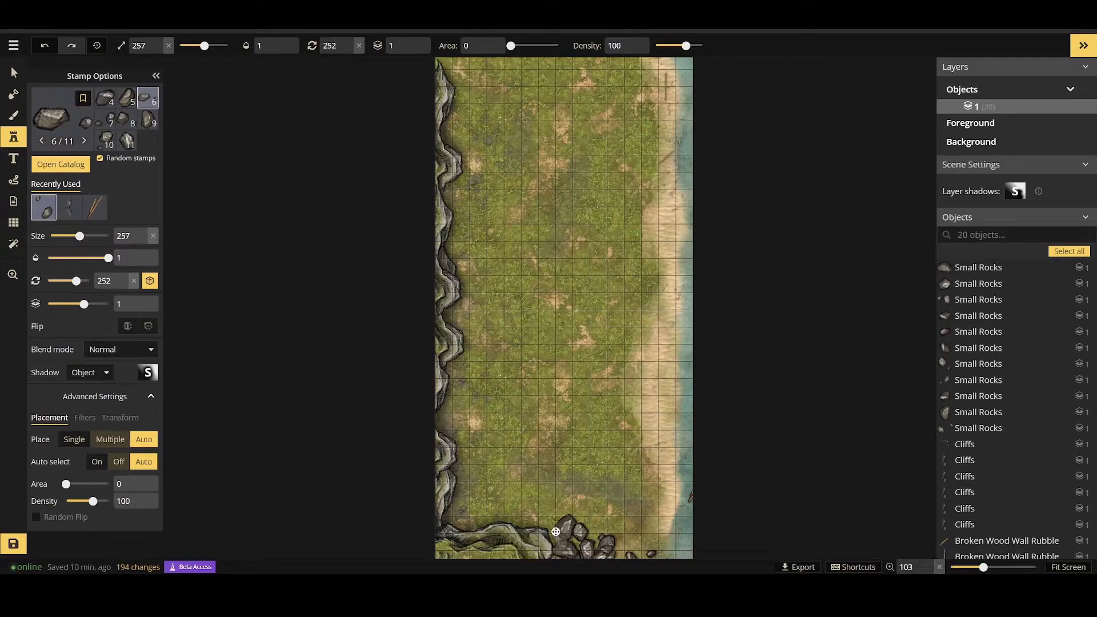
{"action": "left_click", "coordinate": [551, 528]}
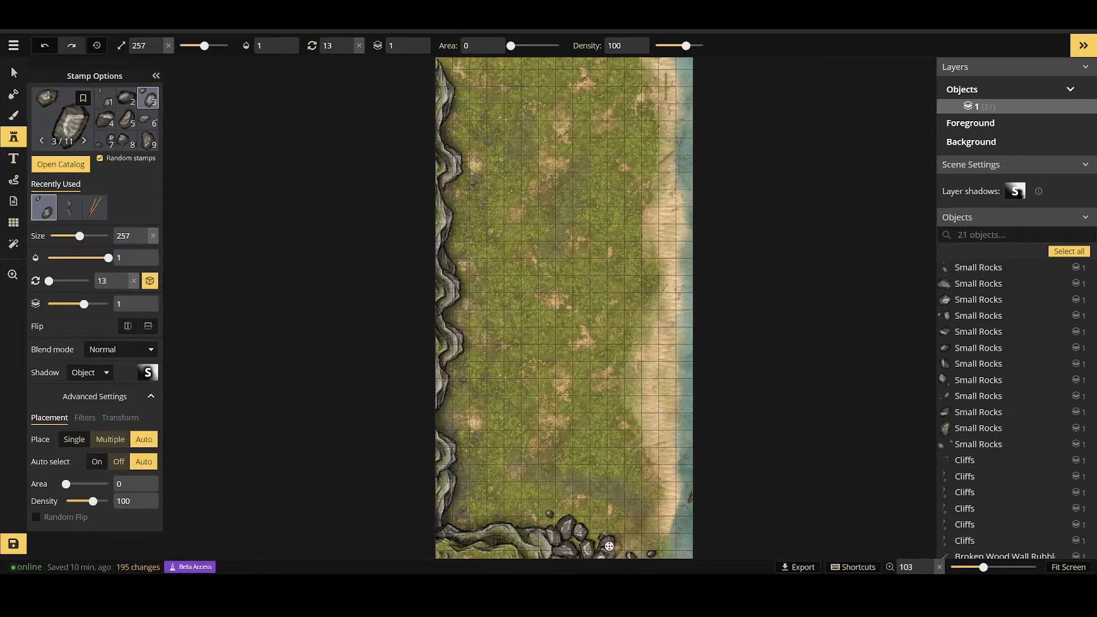
Continue the small rocks across the beach and into the water at the map's lower-right corner.
{"action": "left_click", "coordinate": [641, 556]}
{"action": "left_click", "coordinate": [665, 561]}
{"action": "left_click", "coordinate": [682, 553]}
{"action": "left_click", "coordinate": [675, 544]}
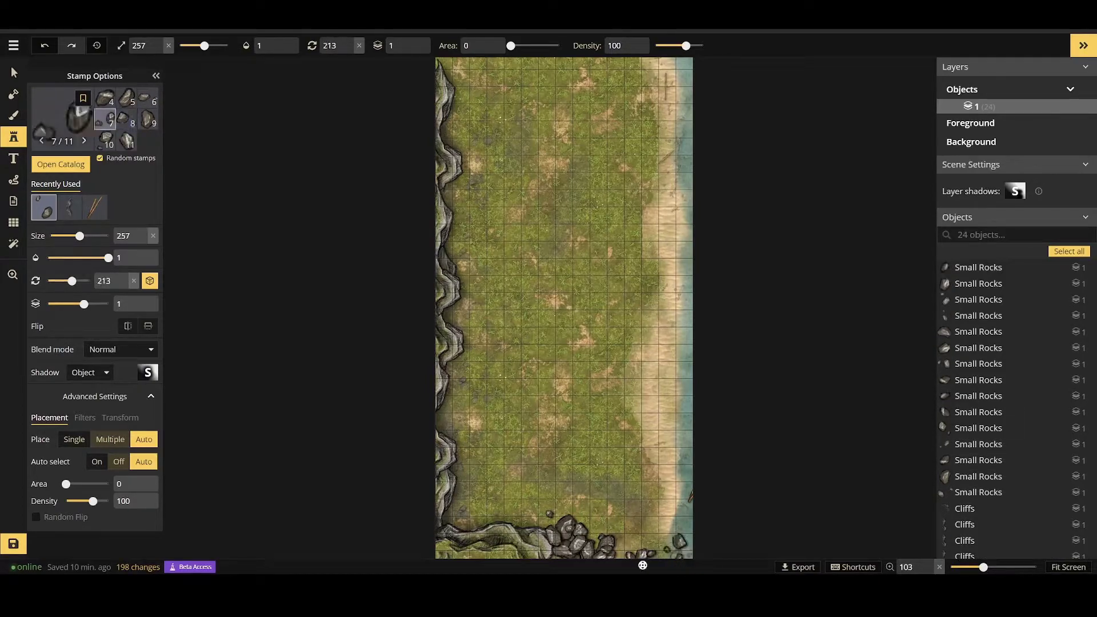
{"action": "left_click", "coordinate": [654, 540]}
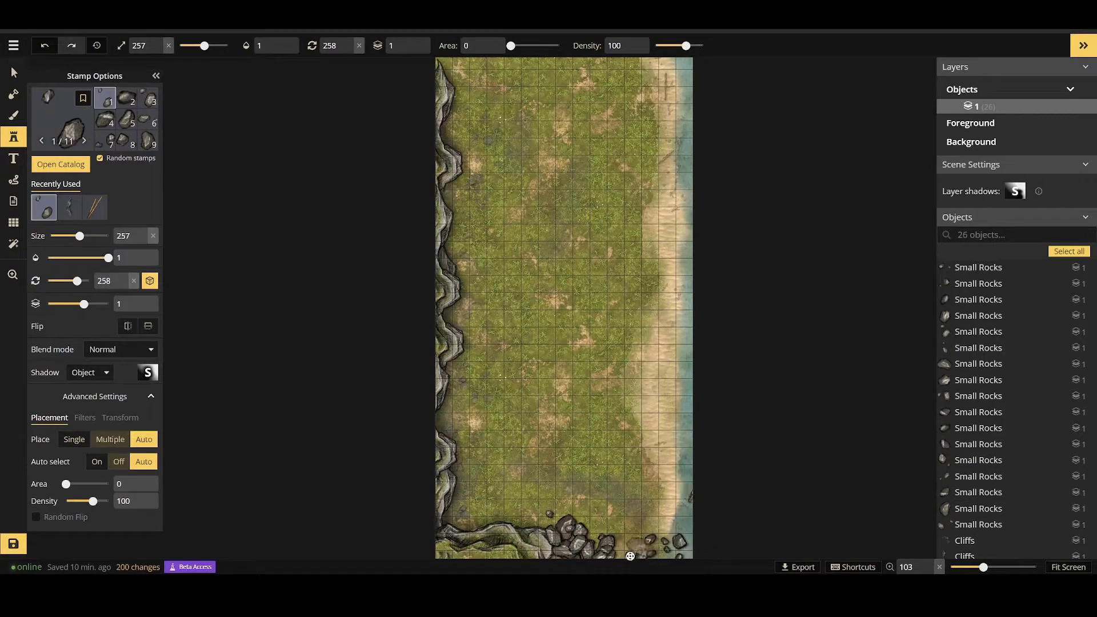
Fill the gaps in the bottom rock pile with more small rocks and overlap the end of the cliff.
{"action": "left_click", "coordinate": [596, 553]}
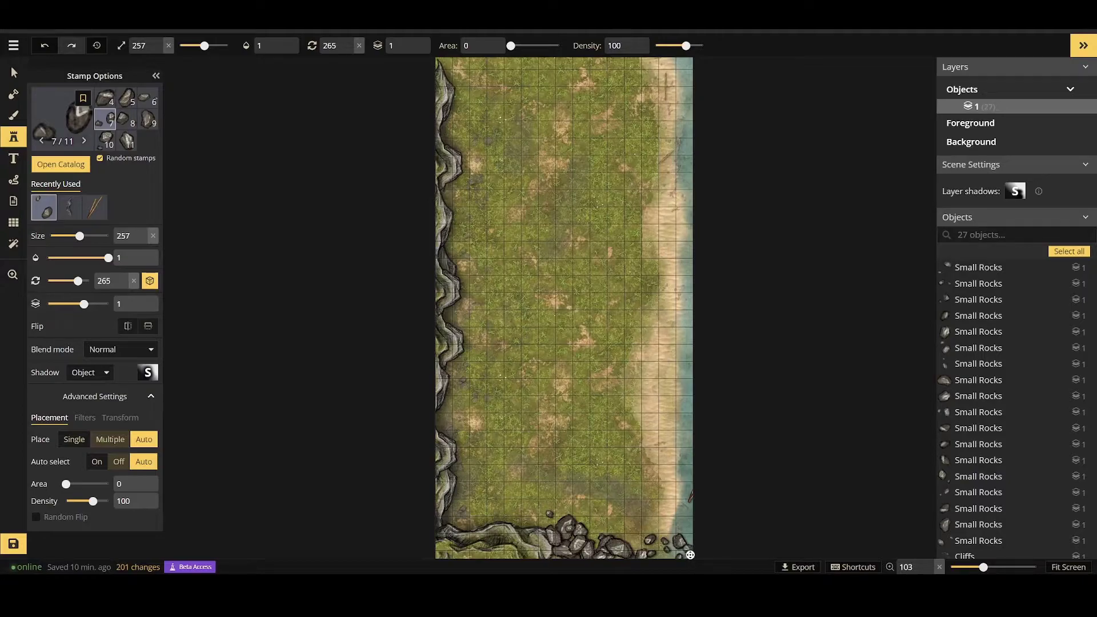
{"action": "left_click", "coordinate": [594, 545]}
{"action": "left_click", "coordinate": [588, 544]}
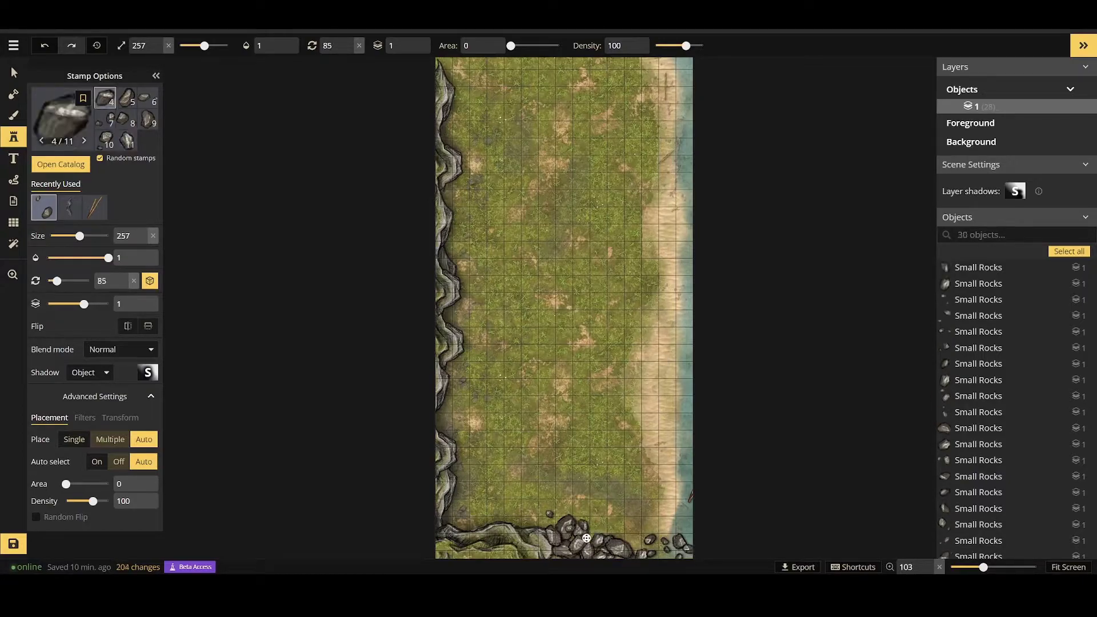
{"action": "left_click", "coordinate": [571, 553]}
{"action": "left_click", "coordinate": [558, 561]}
{"action": "left_click", "coordinate": [541, 550]}
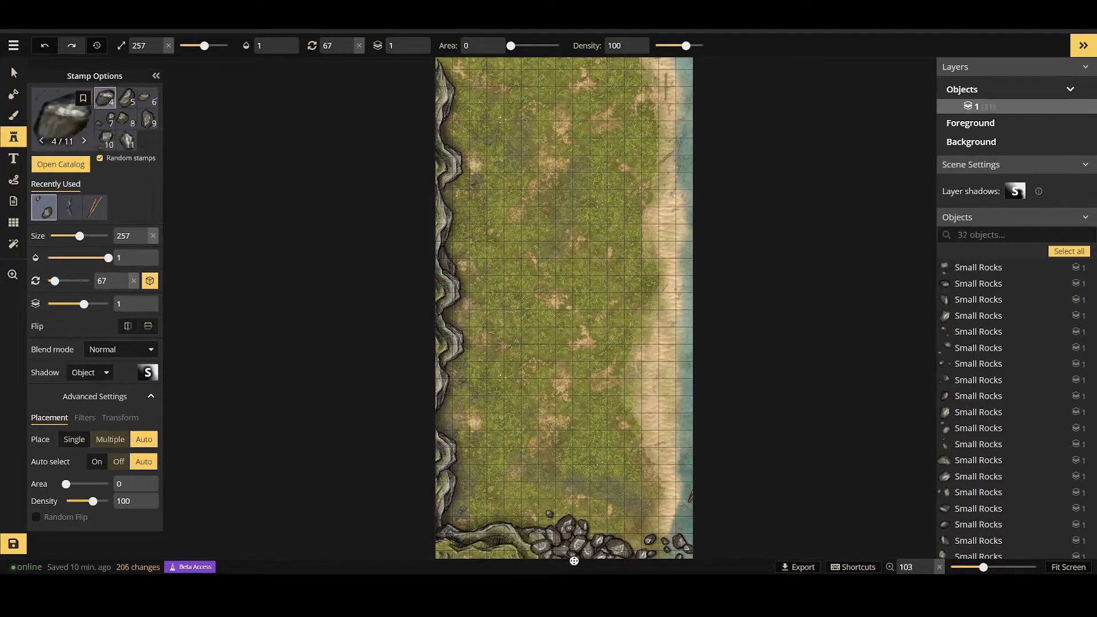
{"action": "left_click", "coordinate": [573, 538]}
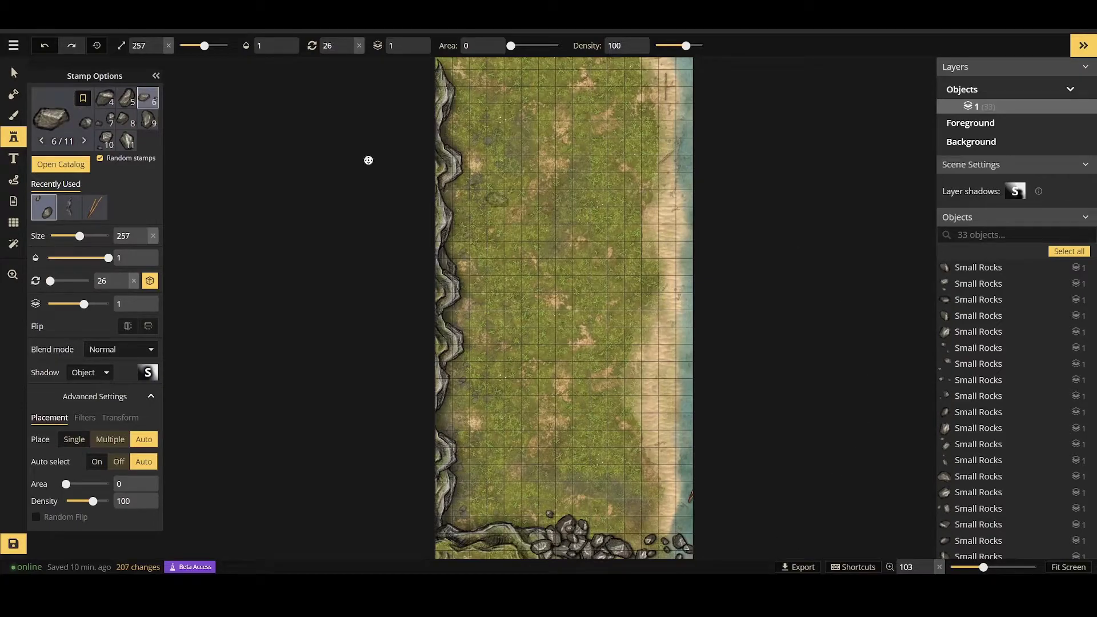
{"action": "left_click", "coordinate": [13, 116]}
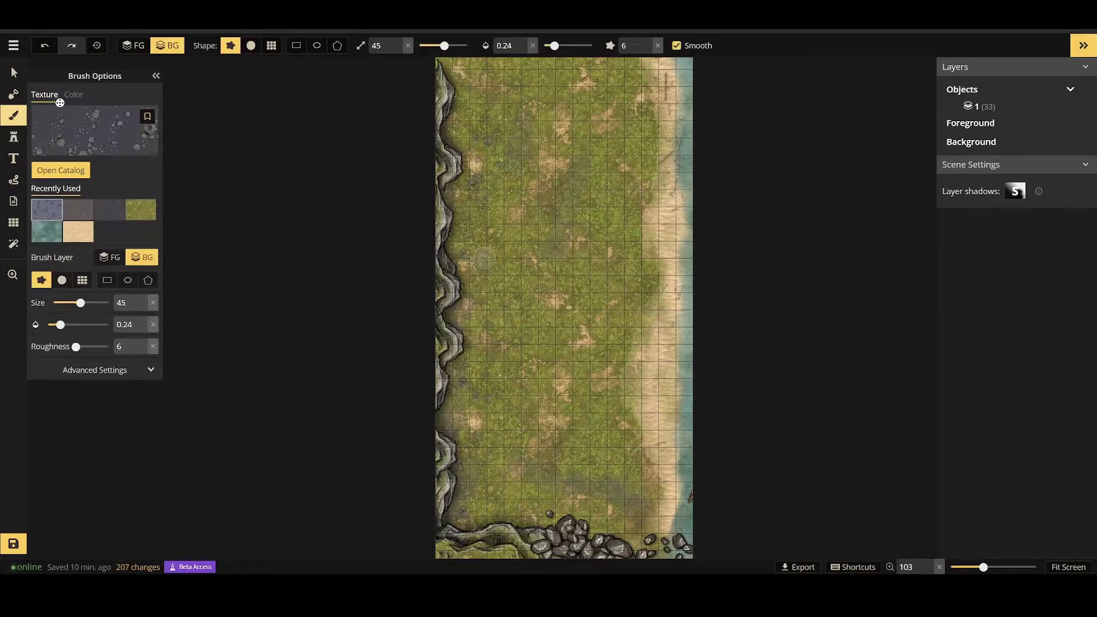
{"action": "left_click", "coordinate": [20, 144]}
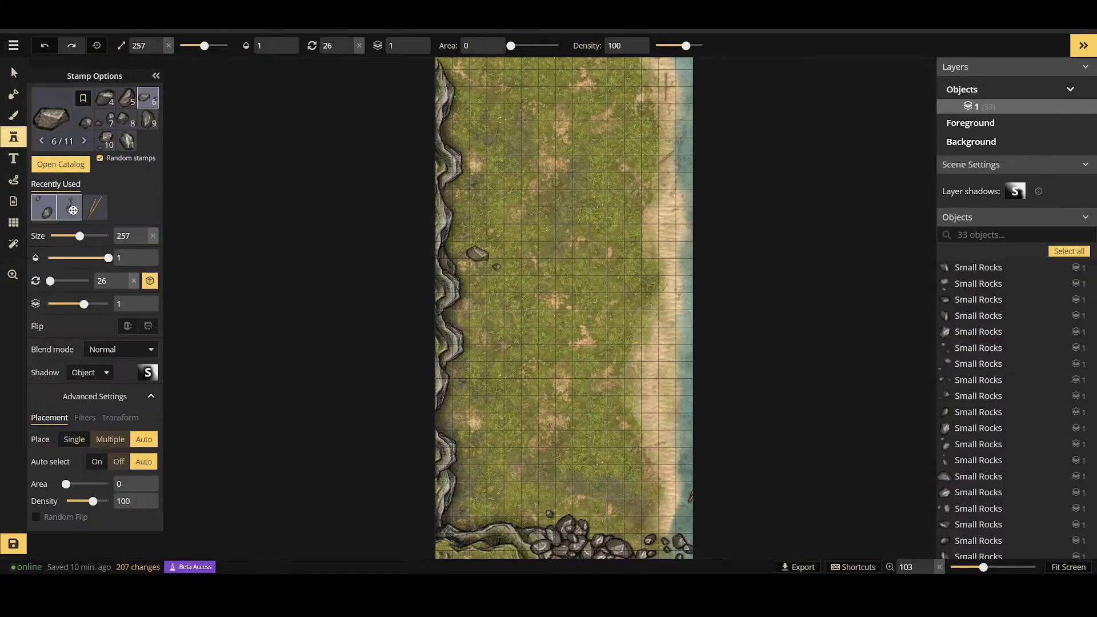
{"action": "left_click", "coordinate": [92, 212]}
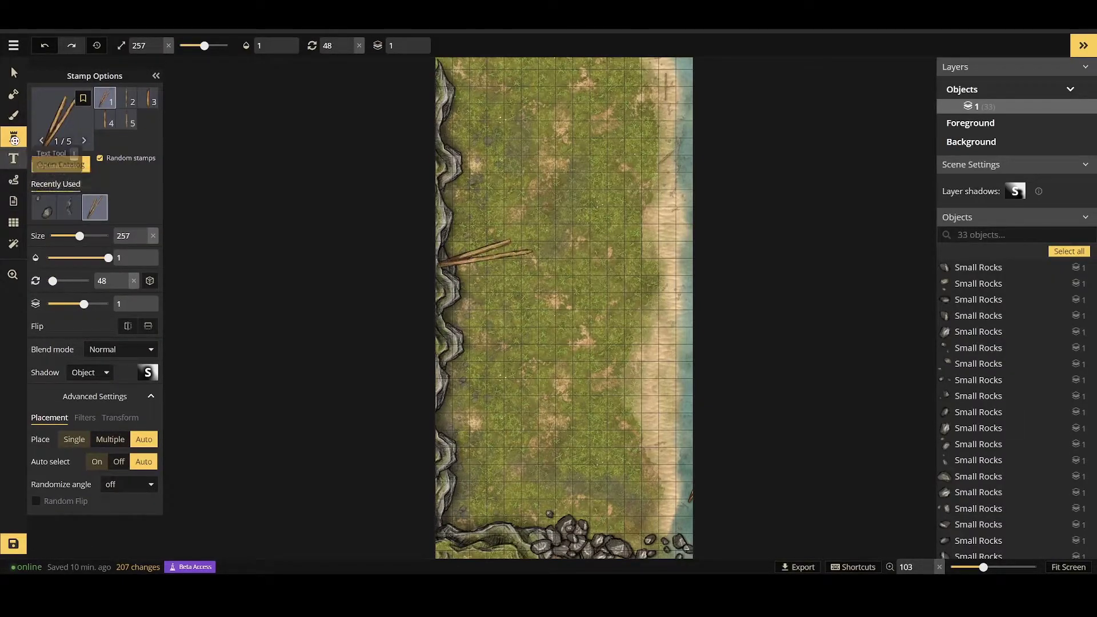
{"action": "left_click", "coordinate": [13, 158]}
{"action": "left_click", "coordinate": [13, 137]}
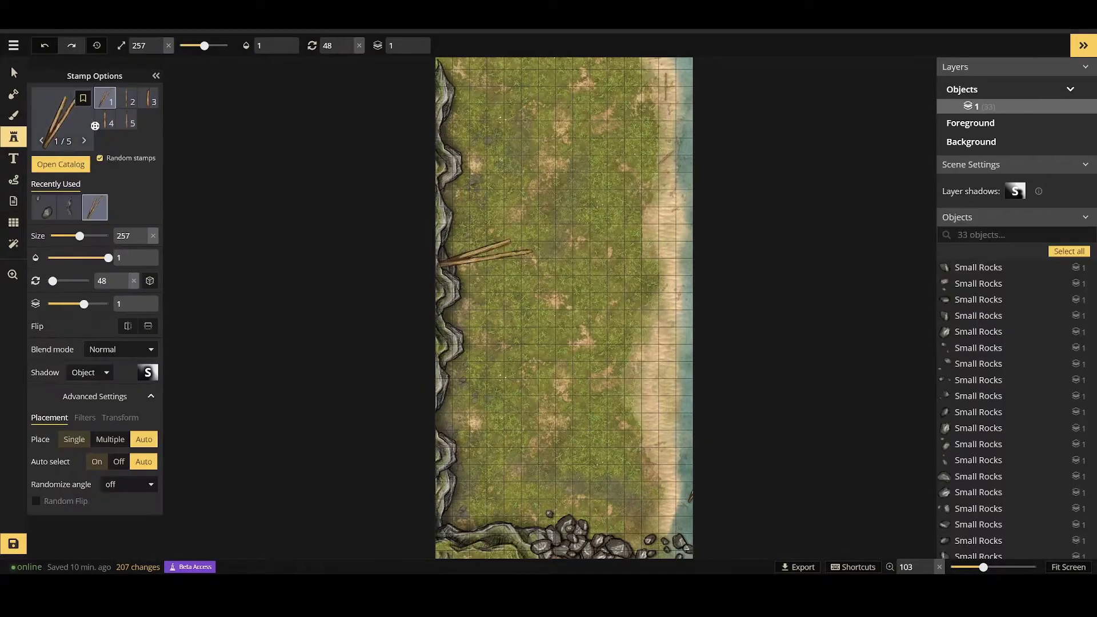
Search the stamp catalog for "tree" and choose Summer Trees from Forest.
{"action": "left_click", "coordinate": [95, 125]}
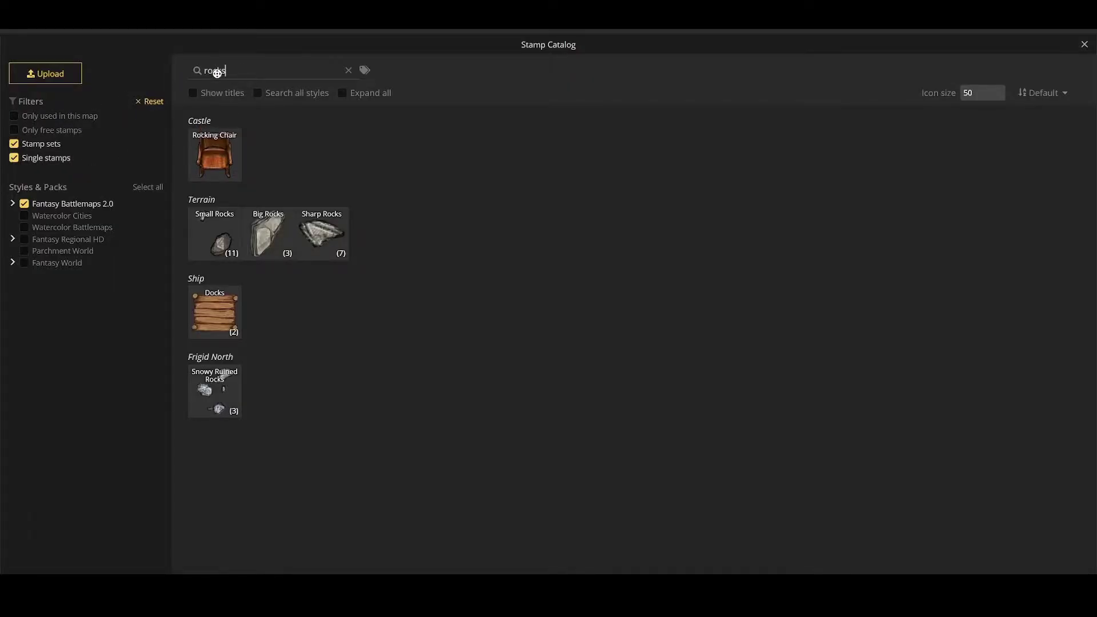
{"action": "type", "text": "tree"}
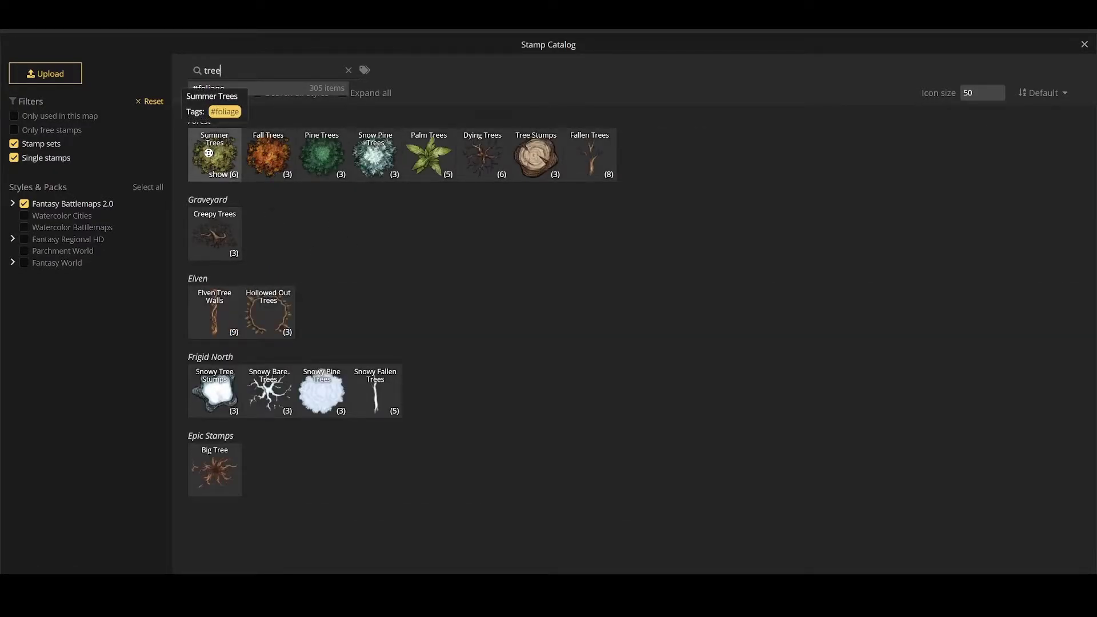
{"action": "left_click", "coordinate": [208, 153]}
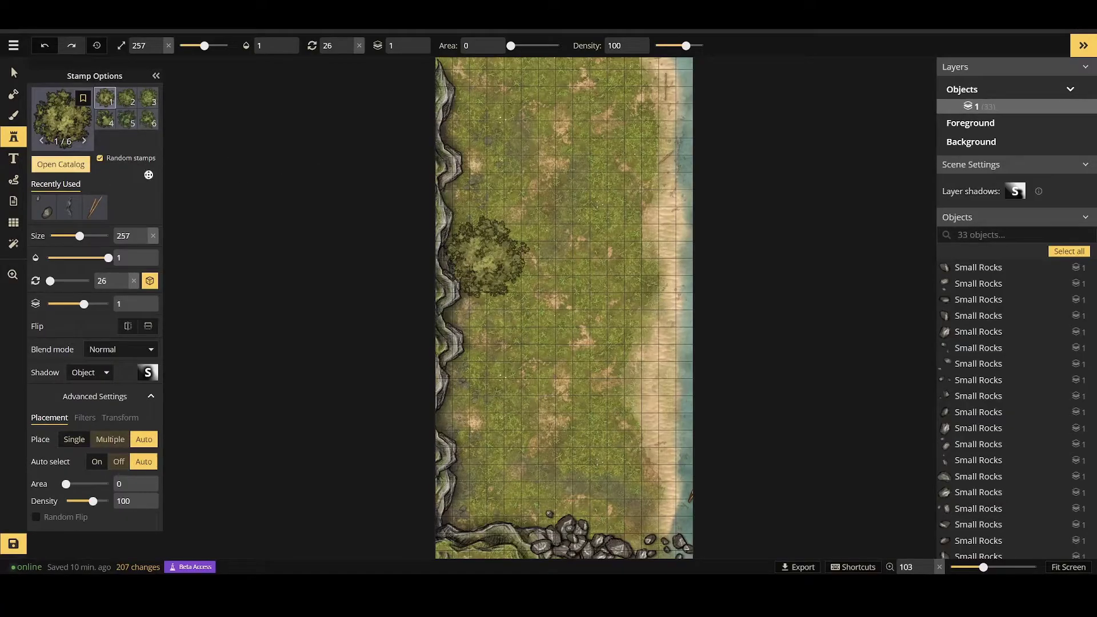
Place one random summer tree over the cliff in the upper-left corner and another over the lower part of the left cliff.
{"action": "left_click", "coordinate": [98, 160]}
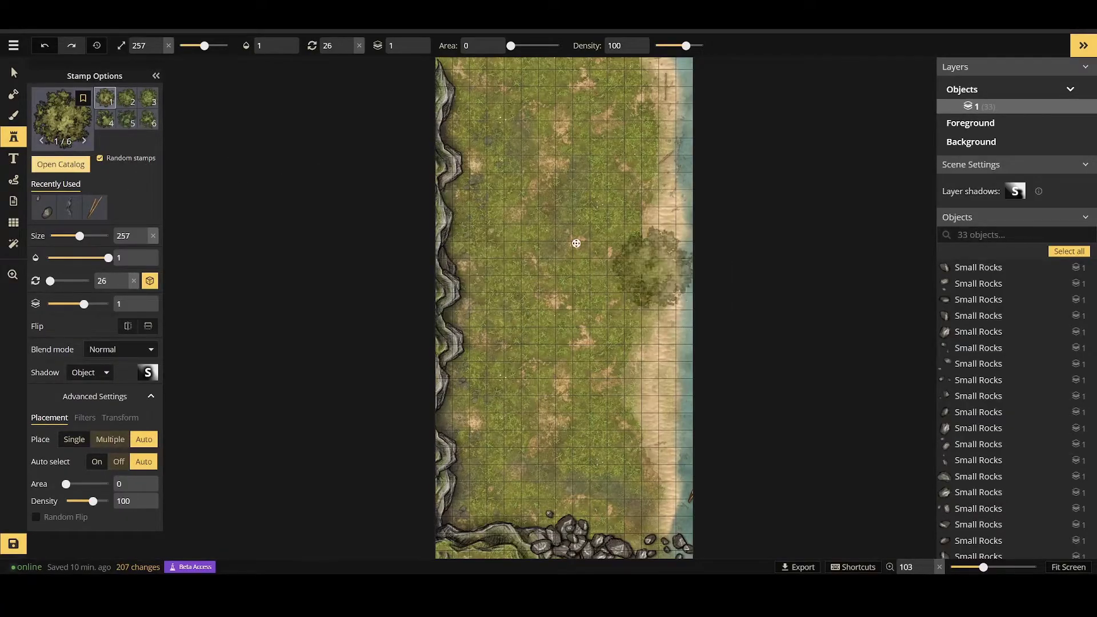
{"action": "left_click", "coordinate": [465, 77]}
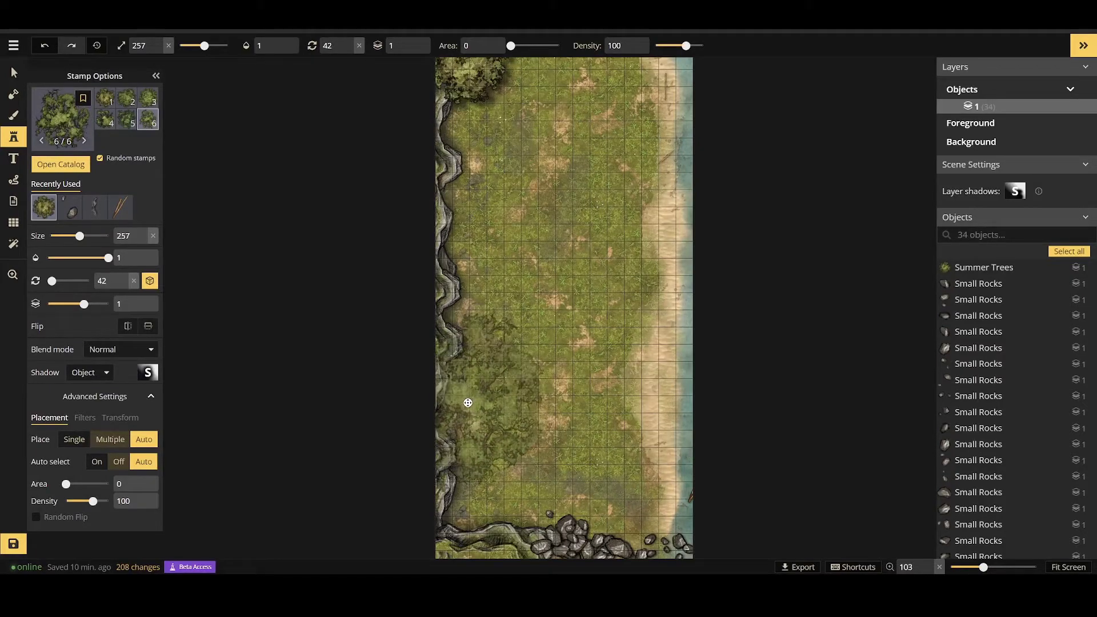
{"action": "left_click", "coordinate": [468, 403]}
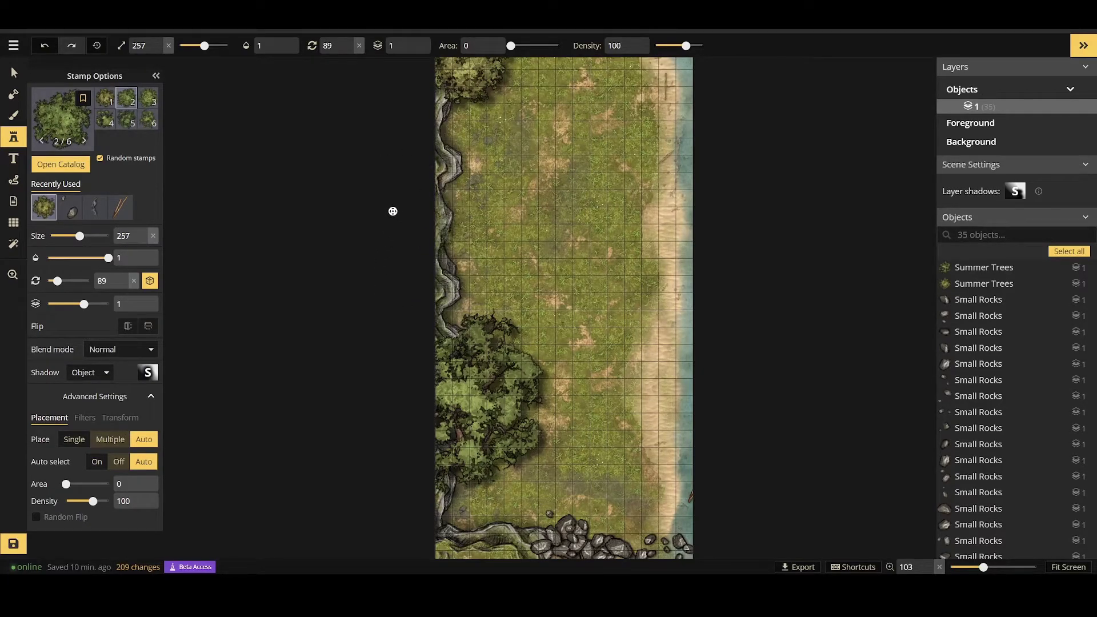
{"action": "left_click", "coordinate": [148, 119]}
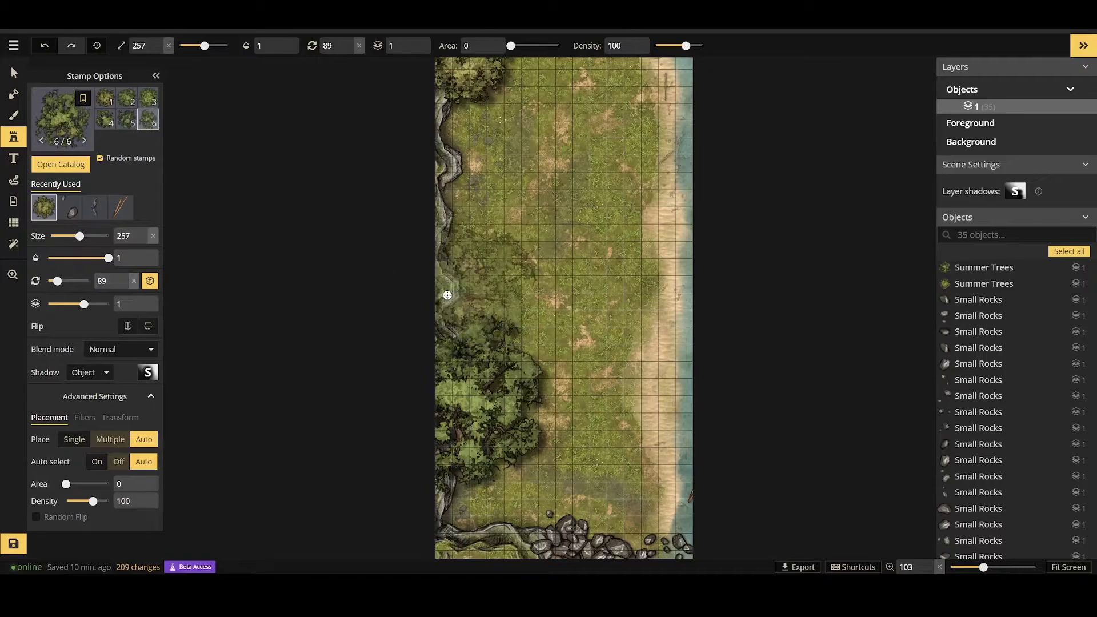
Switch to the Dying Trees stamps, set the size to 440, and place a leafy one overlapping the upper part of the left cliff.
{"action": "left_click", "coordinate": [60, 163]}
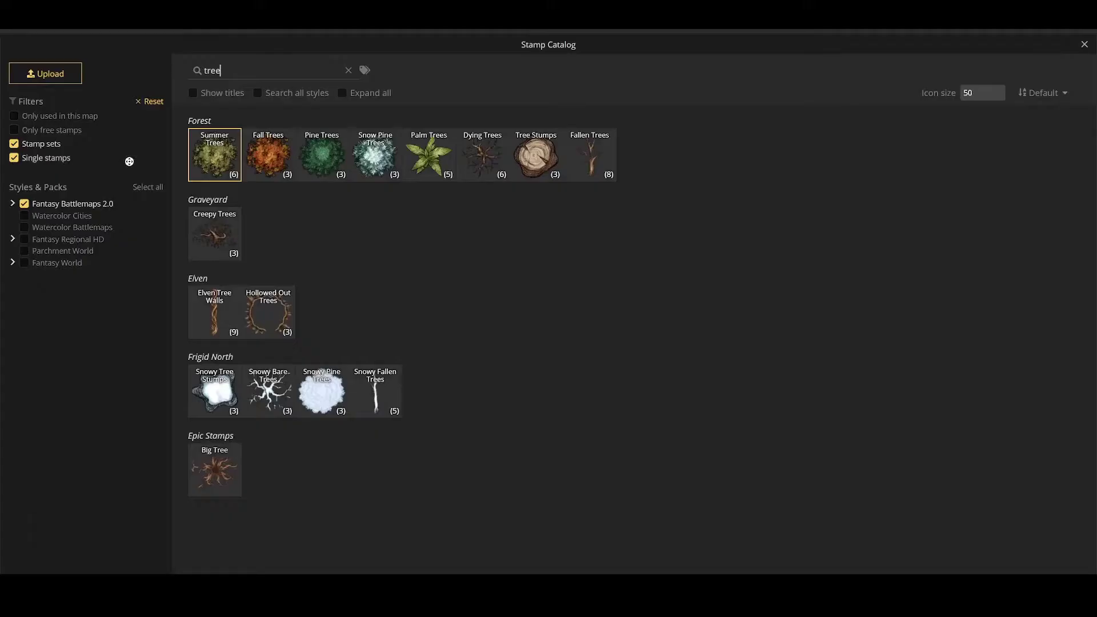
{"action": "left_click", "coordinate": [480, 153]}
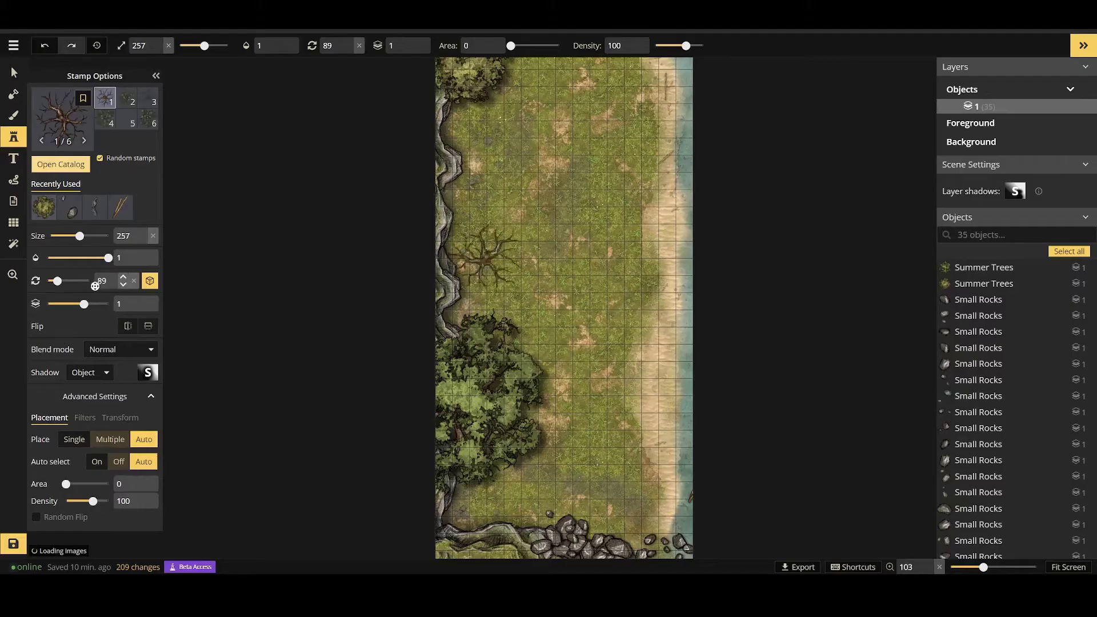
{"action": "left_click", "coordinate": [127, 118]}
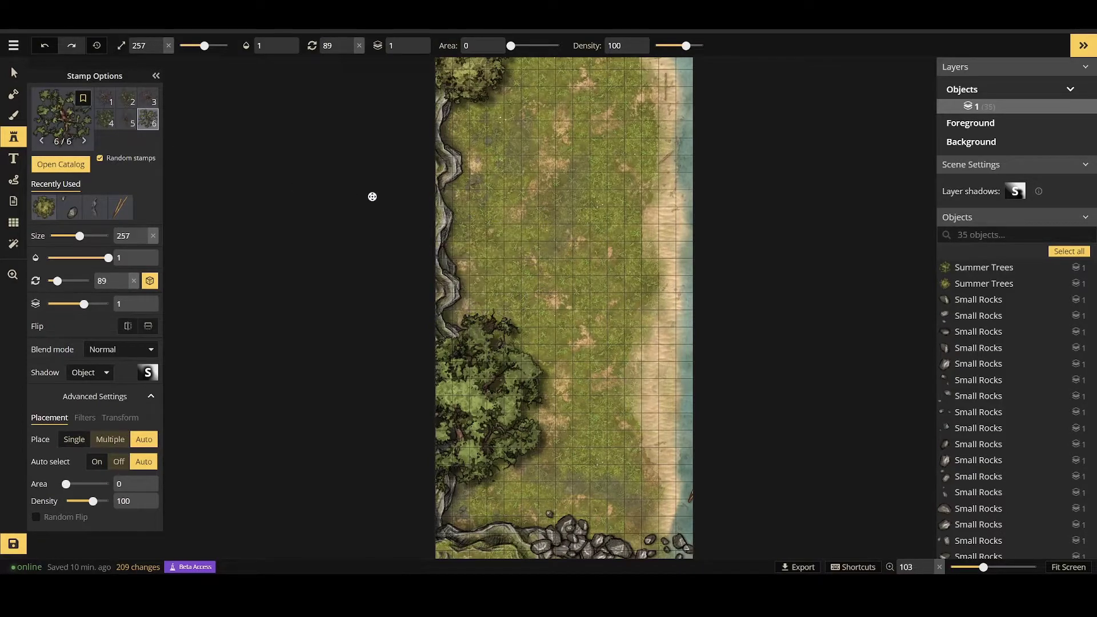
{"action": "left_click", "coordinate": [491, 257]}
{"action": "left_click_drag", "start_coordinate": [79, 236], "coordinate": [101, 237]}
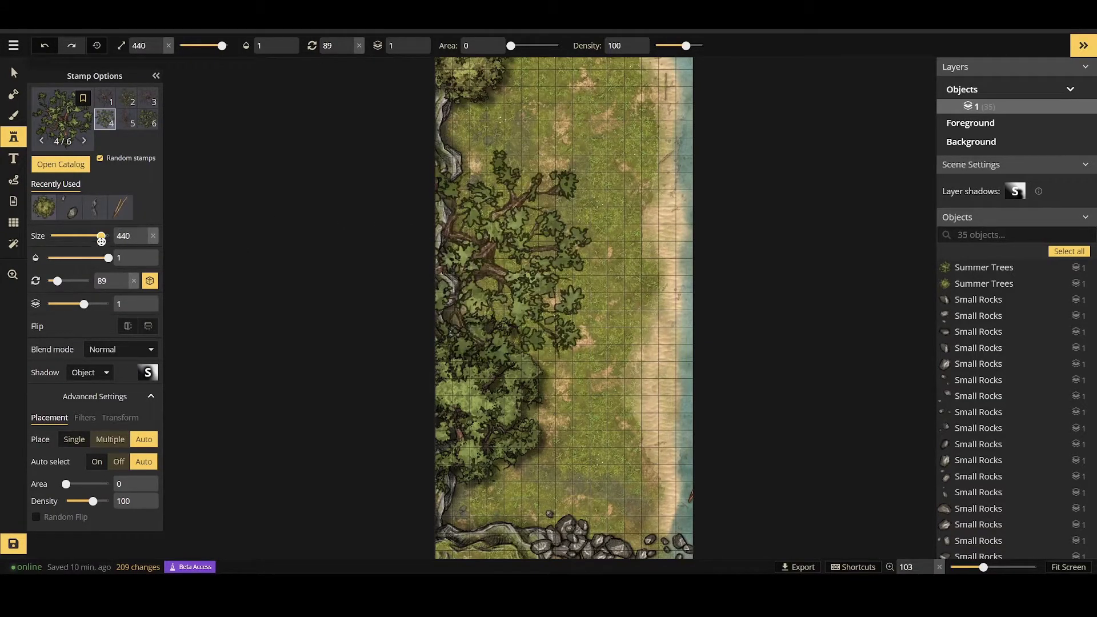
{"action": "left_click", "coordinate": [357, 220]}
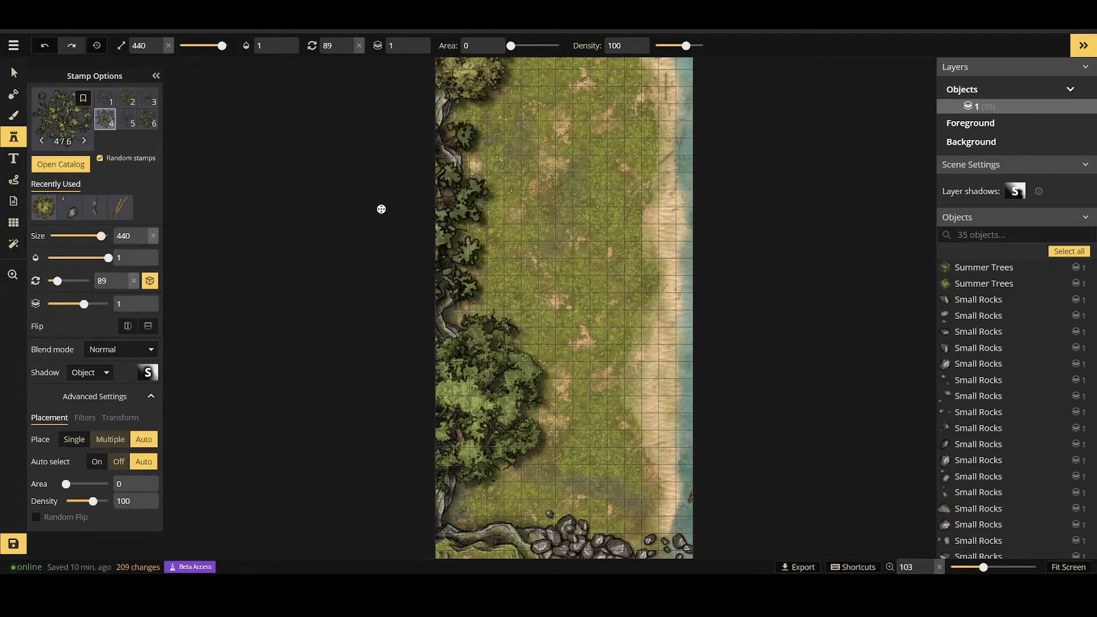
Rotate the placed dying tree to 127 degrees and deselect it.
{"action": "left_click", "coordinate": [13, 73]}
{"action": "left_click", "coordinate": [501, 120]}
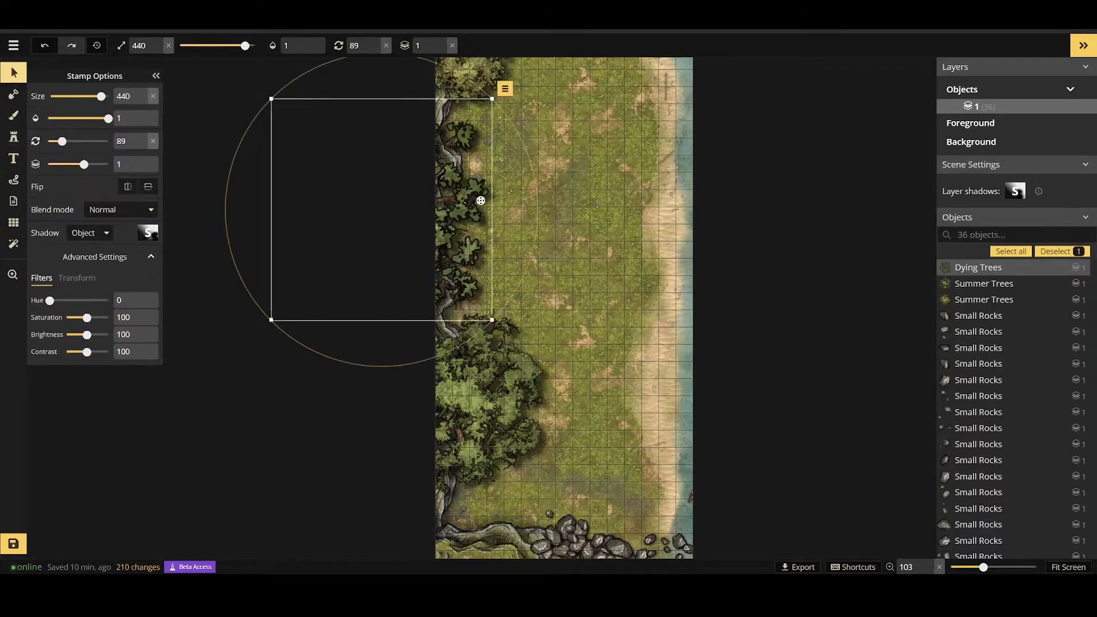
{"action": "left_click_drag", "start_coordinate": [505, 118], "coordinate": [539, 214]}
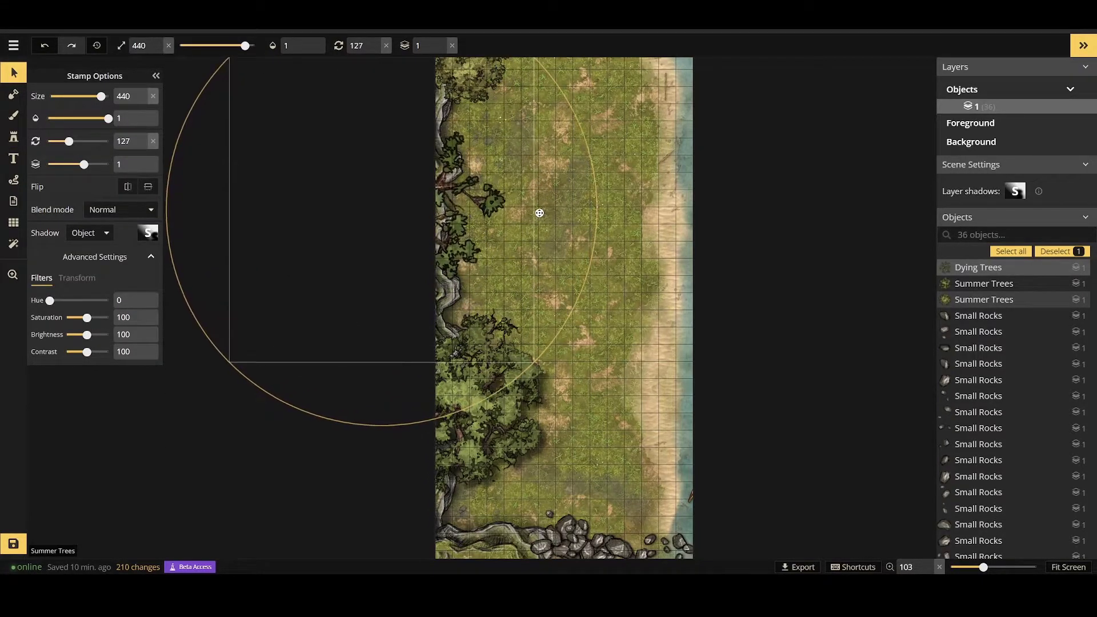
{"action": "left_click", "coordinate": [876, 381]}
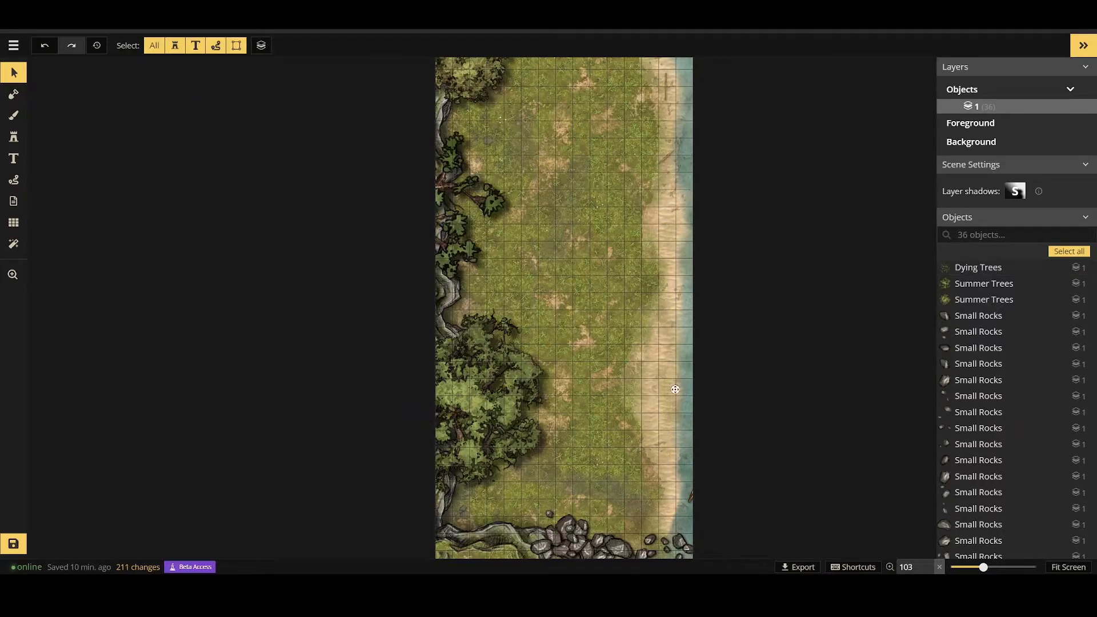
Search the texture catalog for "lea" and choose Fallen Leaves as the background brush texture.
{"action": "left_click", "coordinate": [13, 115]}
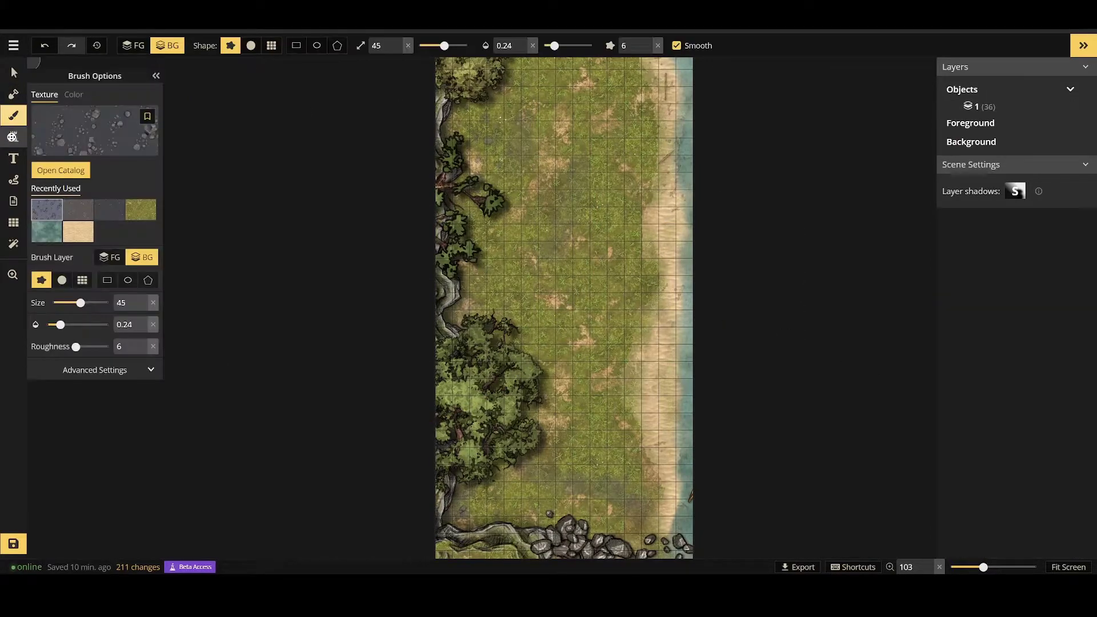
{"action": "left_click", "coordinate": [61, 169]}
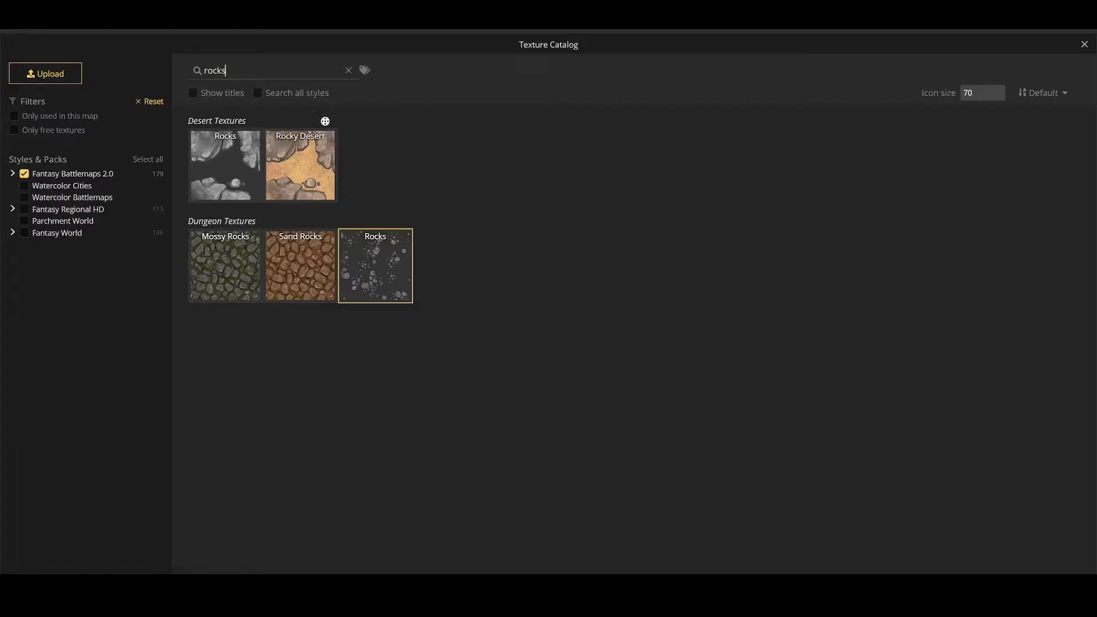
{"action": "key", "text": "ctrl+a"}
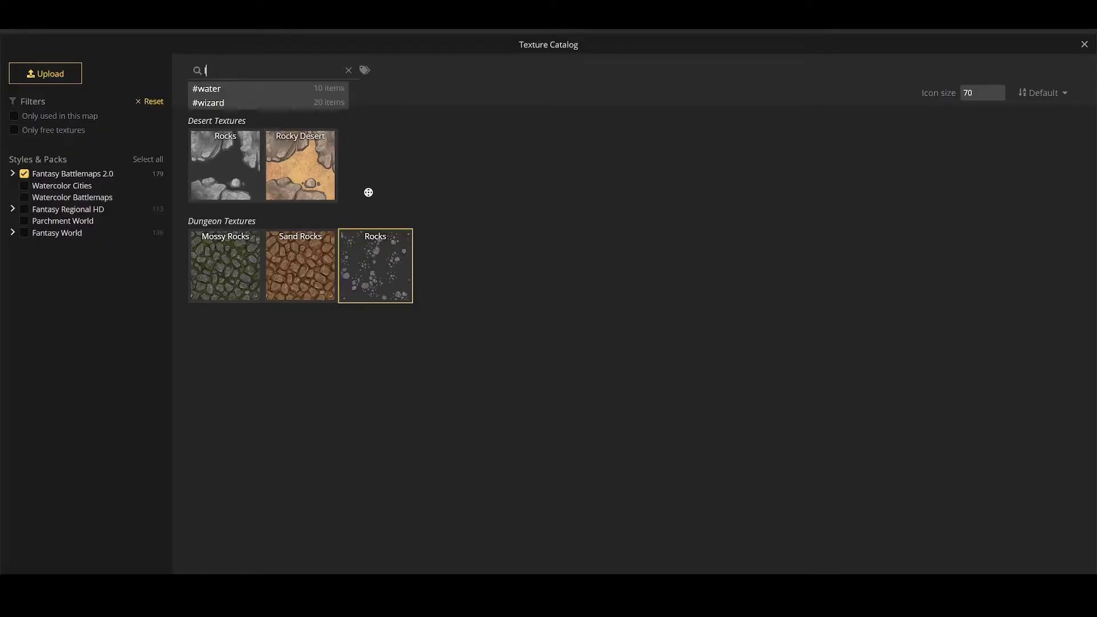
{"action": "type", "text": "leacve"}
{"action": "key", "text": "BackSpace"}
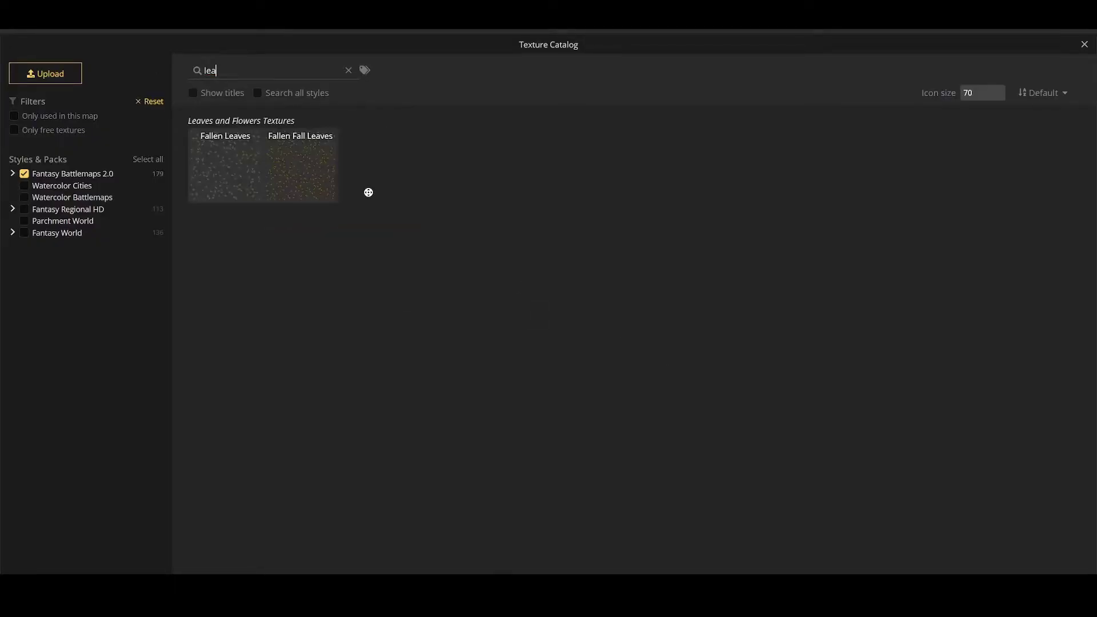
{"action": "left_click", "coordinate": [221, 184]}
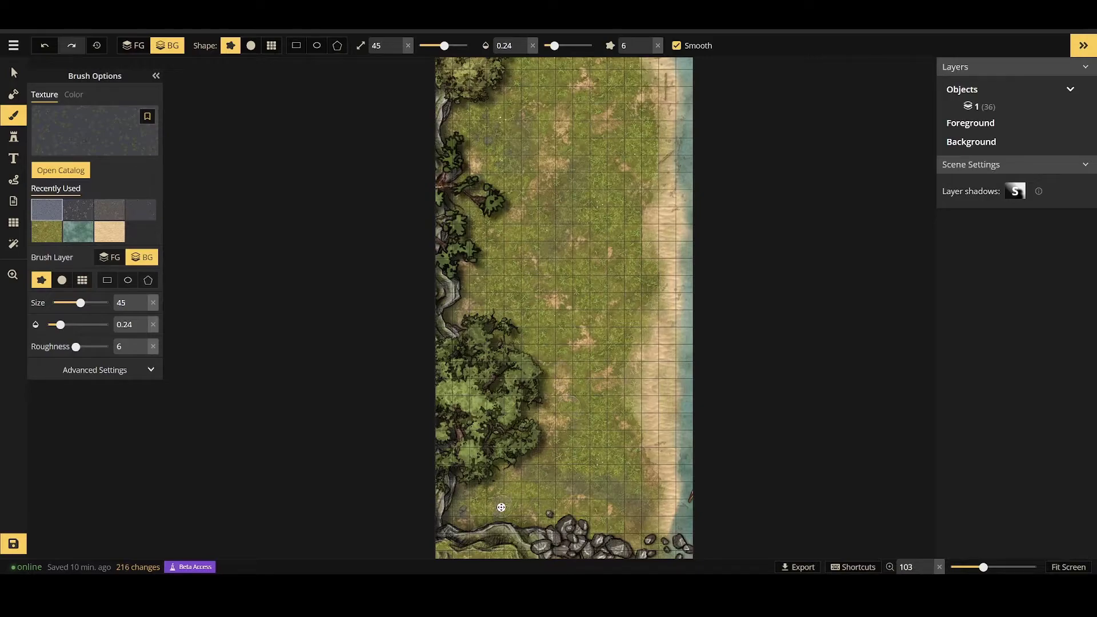
Paint faint fallen leaves around the trees and across the grass, raising the brush opacity to 0.29, and undo the last stroke.
{"action": "left_click_drag", "start_coordinate": [645, 471], "coordinate": [564, 502]}
{"action": "mouse_move", "coordinate": [472, 182]}
{"action": "left_mouse_down"}
{"action": "mouse_move", "coordinate": [486, 213]}
{"action": "mouse_move", "coordinate": [470, 317]}
{"action": "left_mouse_up"}
{"action": "left_click", "coordinate": [492, 228]}
{"action": "left_click_drag", "start_coordinate": [61, 324], "coordinate": [65, 324]}
{"action": "mouse_move", "coordinate": [470, 112]}
{"action": "left_mouse_down"}
{"action": "mouse_move", "coordinate": [504, 70]}
{"action": "mouse_move", "coordinate": [521, 76]}
{"action": "mouse_move", "coordinate": [494, 107]}
{"action": "mouse_move", "coordinate": [461, 118]}
{"action": "mouse_move", "coordinate": [516, 88]}
{"action": "left_mouse_up"}
{"action": "left_click_drag", "start_coordinate": [667, 481], "coordinate": [618, 470]}
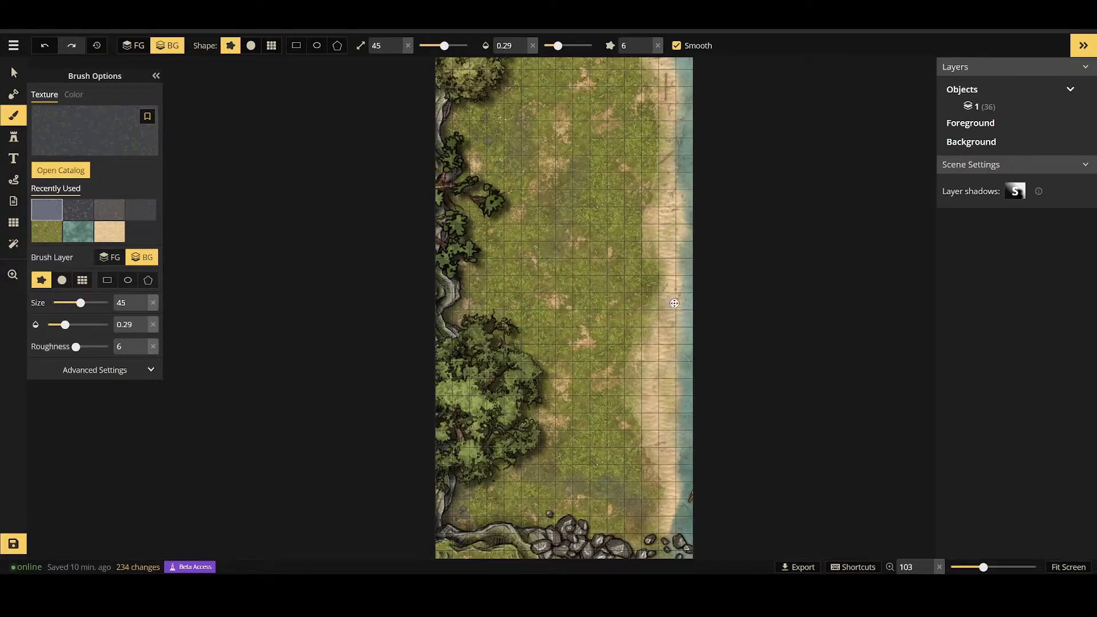
{"action": "key", "text": "ctrl+z"}
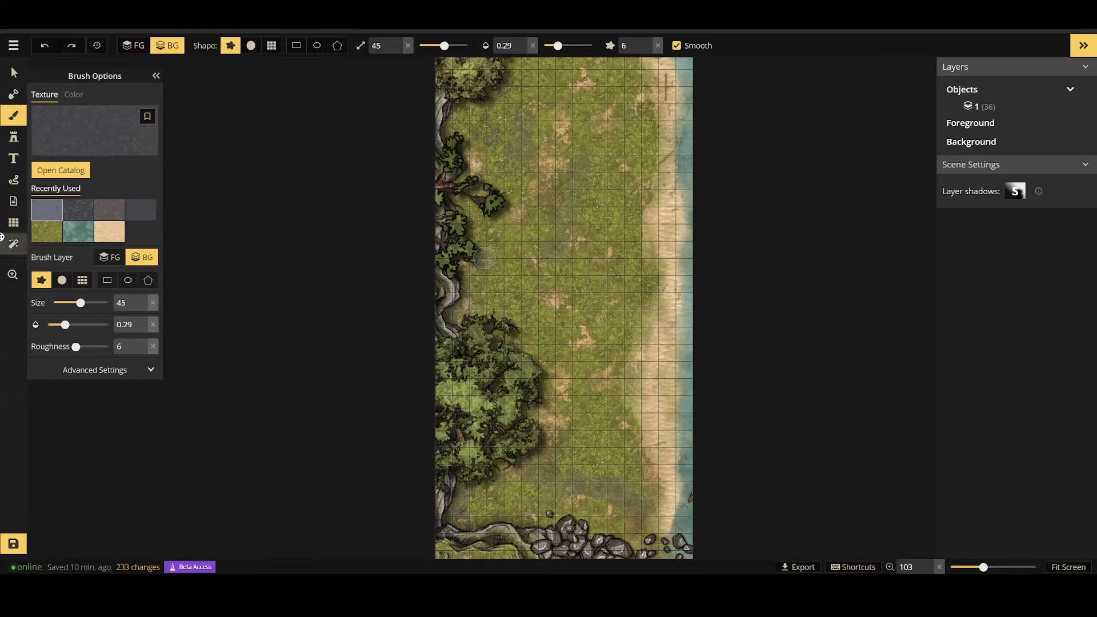
{"action": "left_click", "coordinate": [12, 140]}
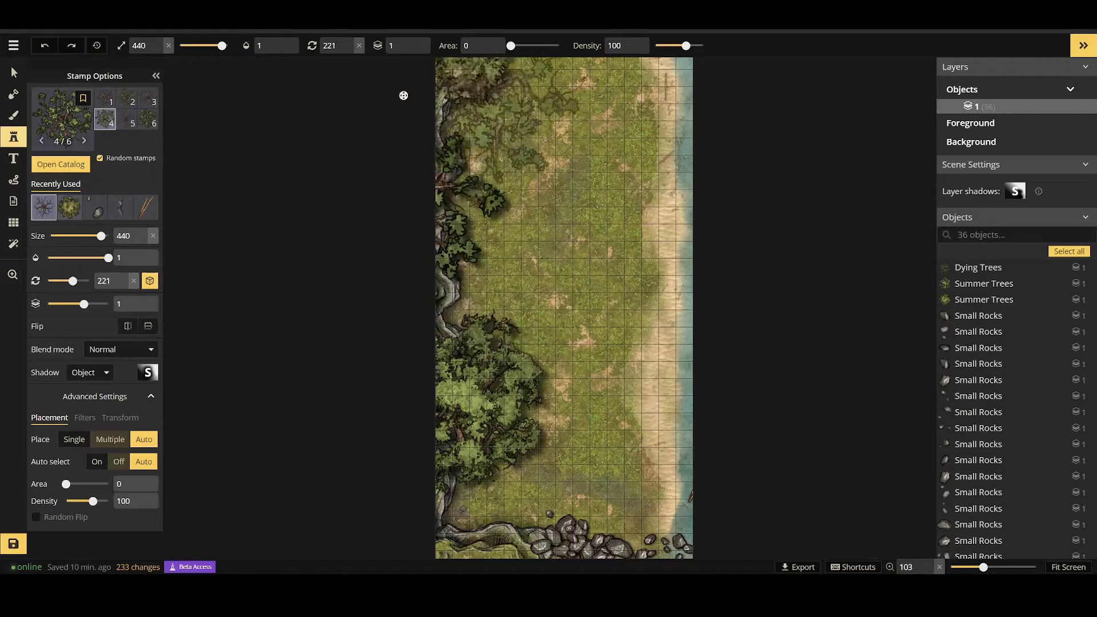
{"action": "left_click", "coordinate": [82, 164]}
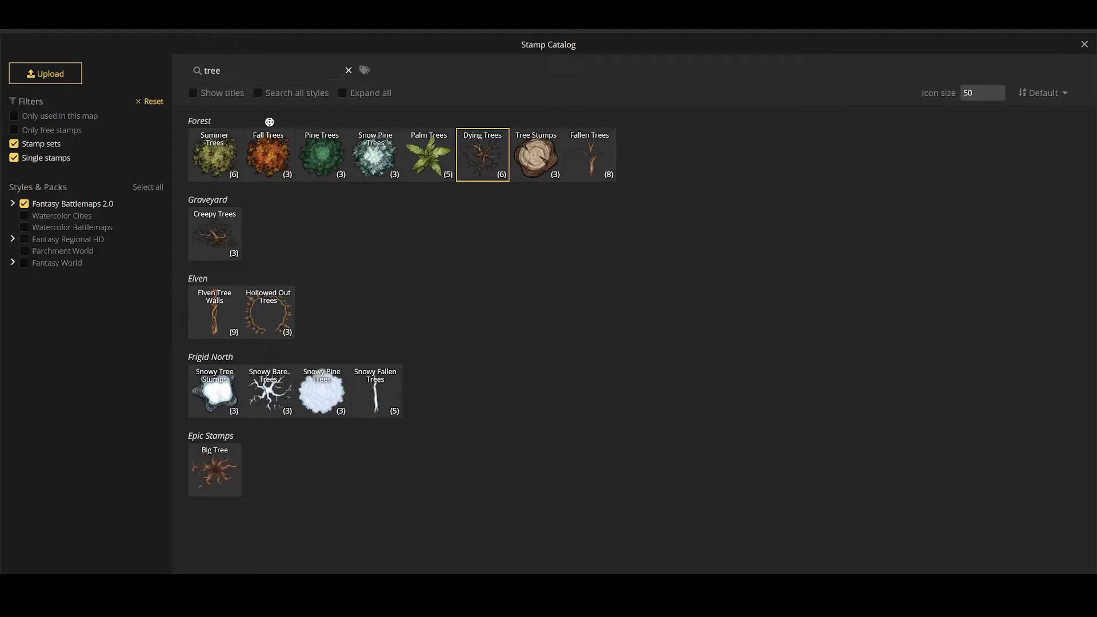
{"action": "left_click", "coordinate": [349, 70]}
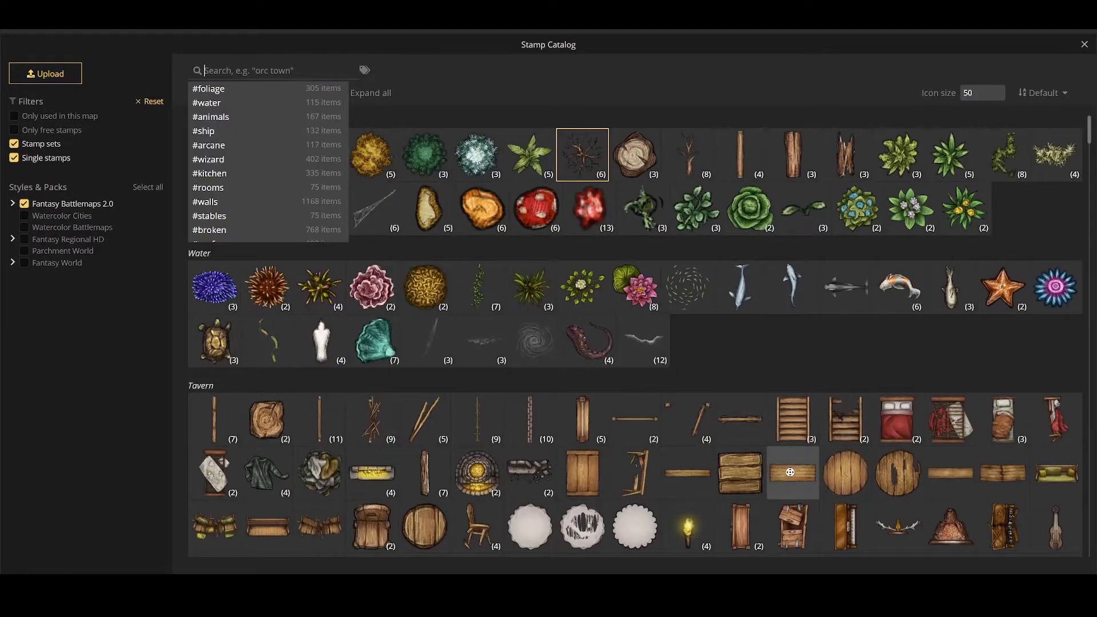
{"action": "left_click", "coordinate": [380, 419]}
{"action": "left_click_drag", "start_coordinate": [104, 236], "coordinate": [70, 239]}
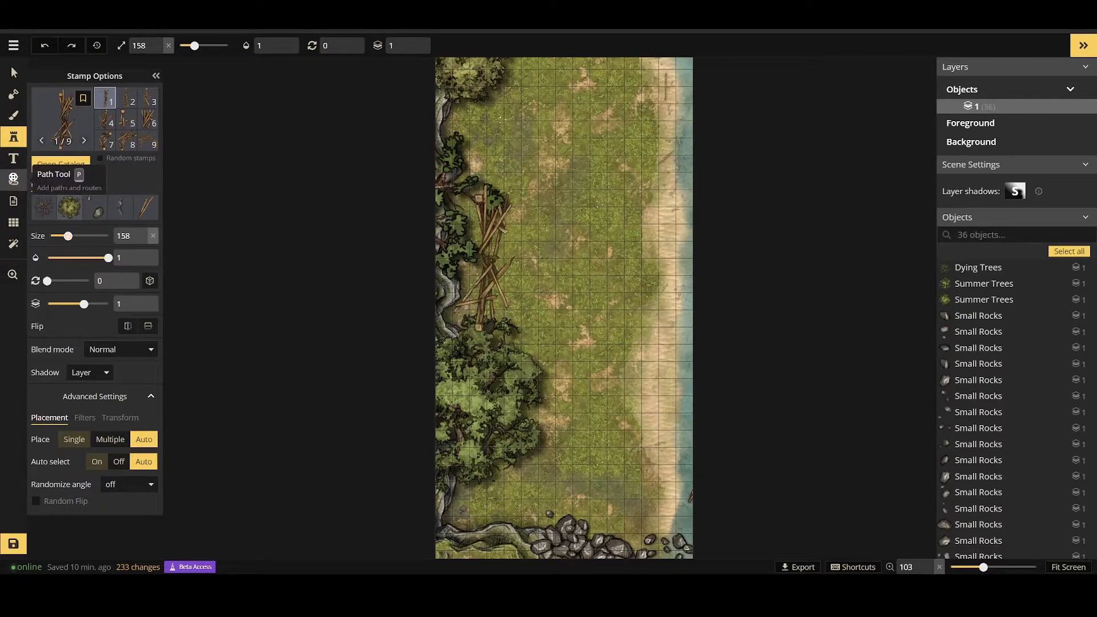
{"action": "left_click", "coordinate": [13, 179]}
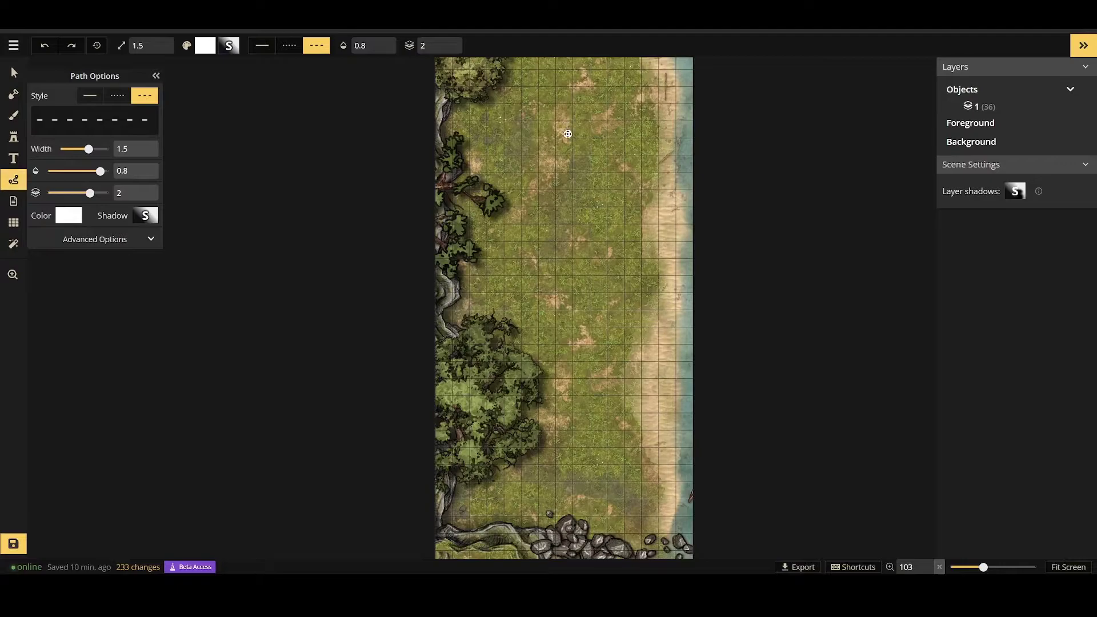
{"action": "left_click_drag", "start_coordinate": [601, 245], "coordinate": [601, 245]}
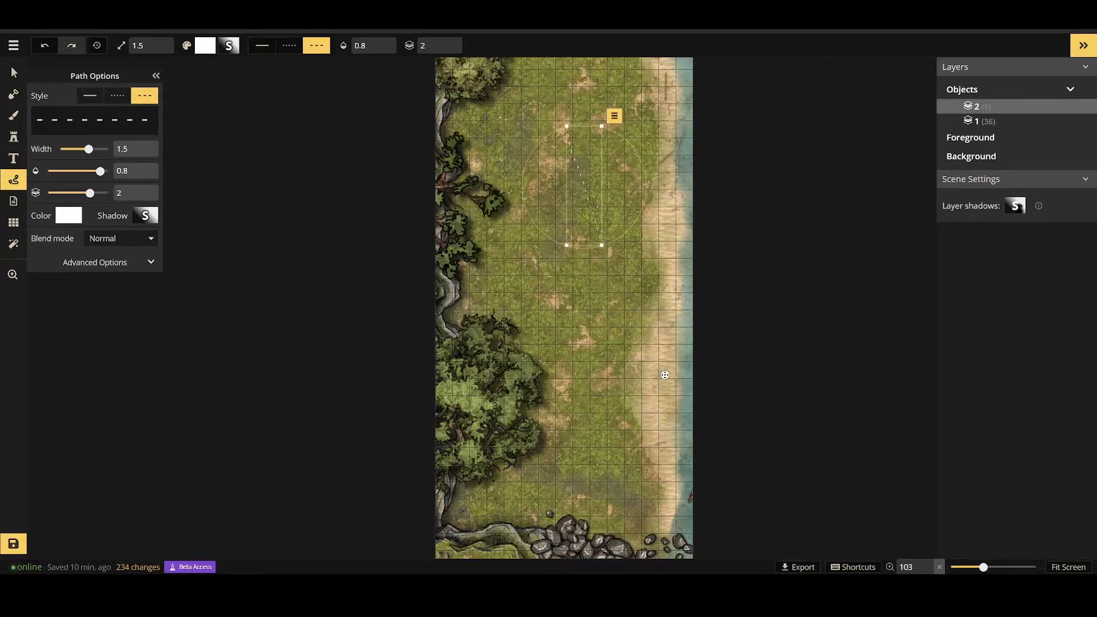
{"action": "key", "text": "Delete"}
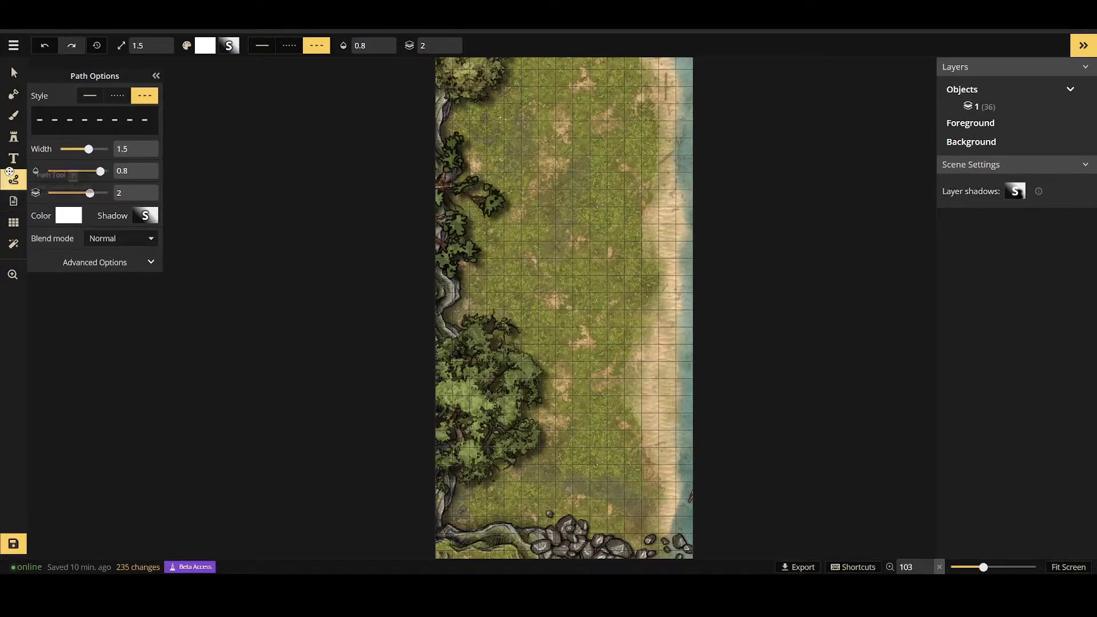
Browse all textures, choose the mossy-looking cobblestone, and set the background brush to size 59 and opacity 0.68.
{"action": "left_click", "coordinate": [14, 118]}
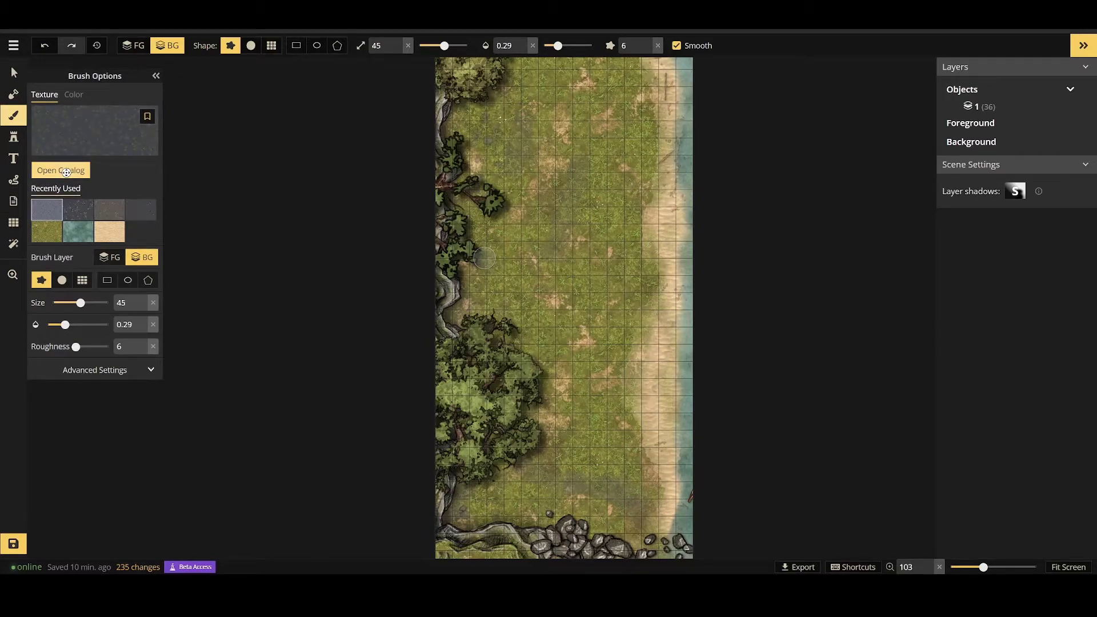
{"action": "left_click", "coordinate": [66, 172]}
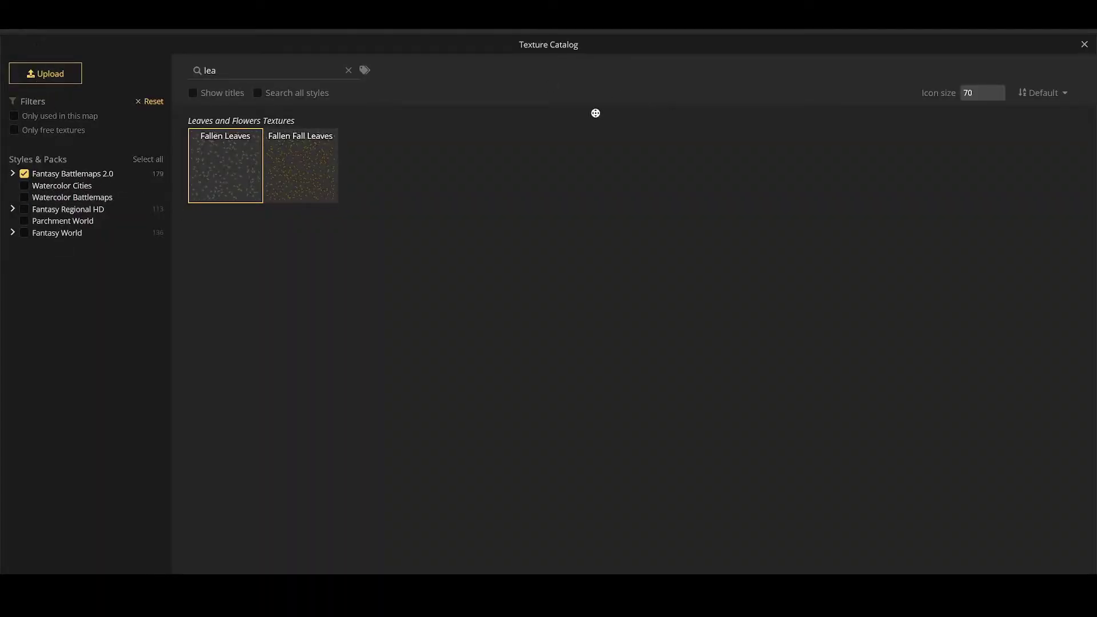
{"action": "key", "text": "BackSpace"}
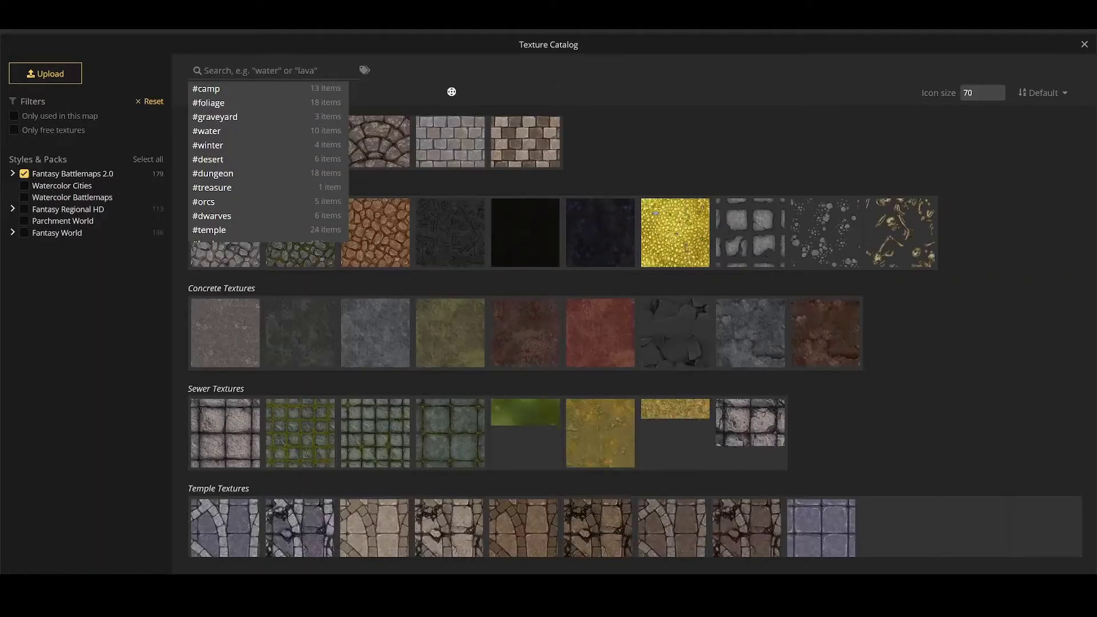
{"action": "left_click", "coordinate": [701, 80]}
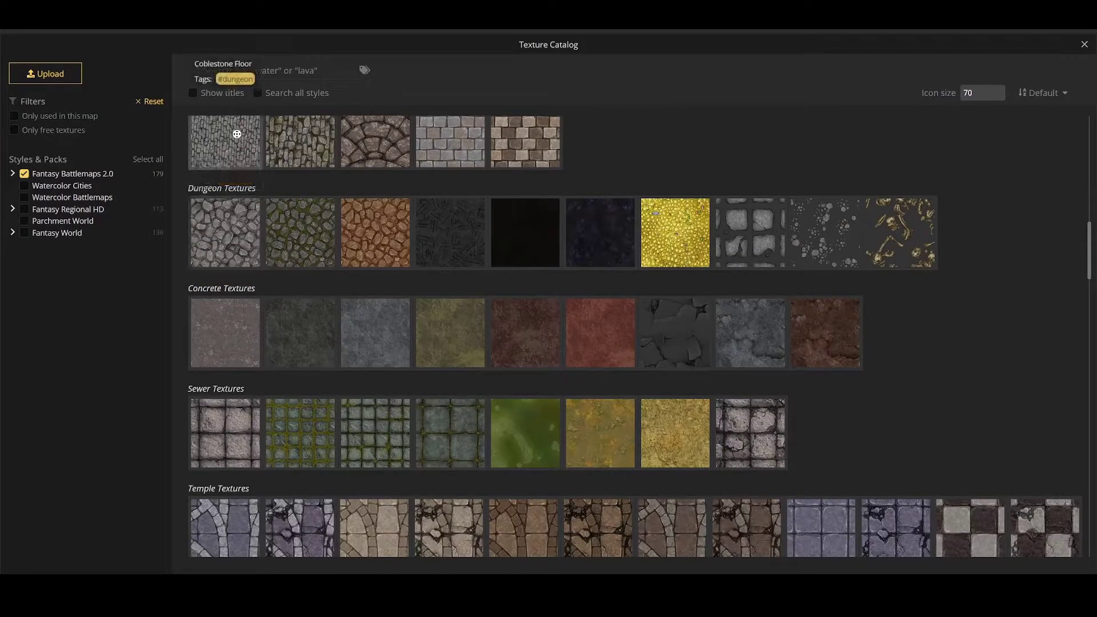
{"action": "scroll", "coordinate": [229, 143], "scroll_direction": "up", "scroll_amount": 3}
{"action": "left_click", "coordinate": [291, 296]}
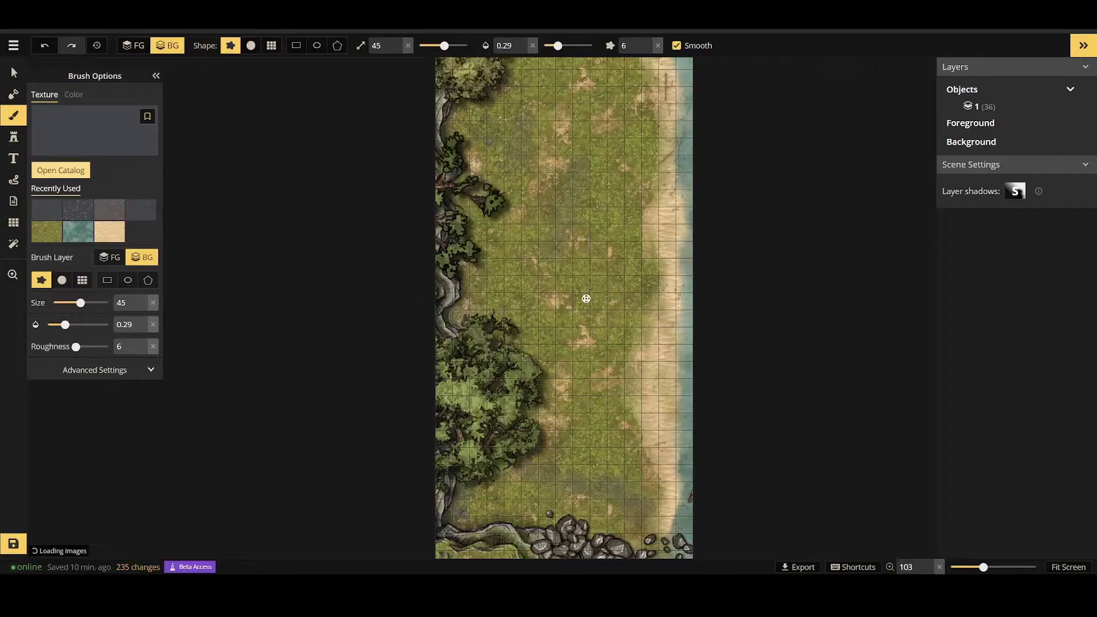
{"action": "mouse_move", "coordinate": [65, 324]}
{"action": "left_mouse_down"}
{"action": "mouse_move", "coordinate": [108, 324]}
{"action": "mouse_move", "coordinate": [70, 307]}
{"action": "mouse_move", "coordinate": [83, 308]}
{"action": "mouse_move", "coordinate": [99, 327]}
{"action": "left_mouse_up"}
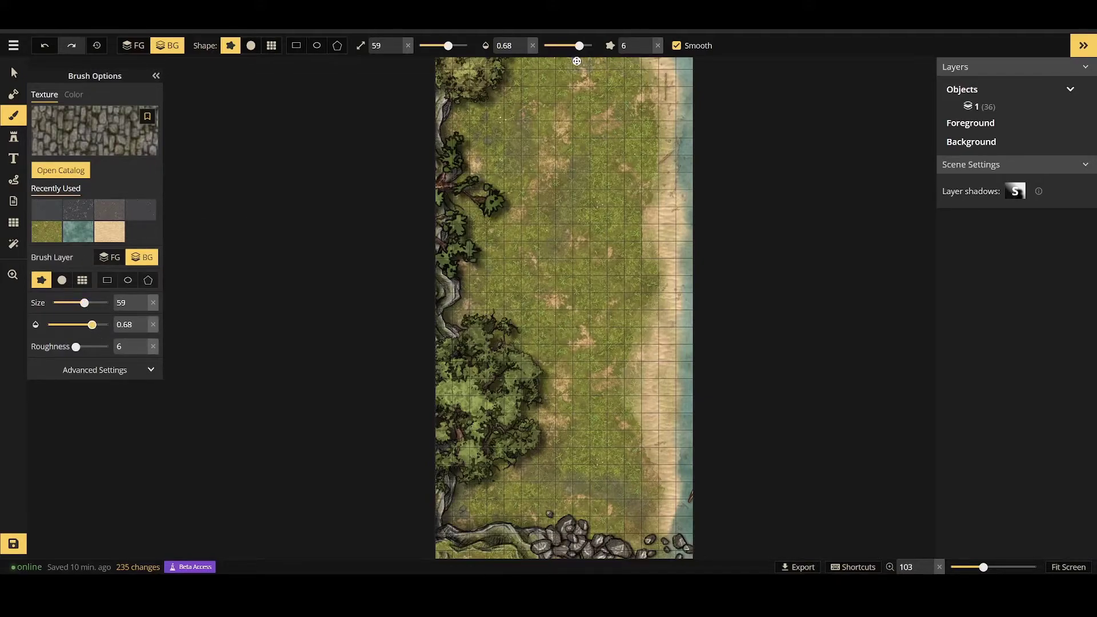
Paint cobblestone patches down the middle of the grass with the size 59 brush, lowering the opacity to 0.44 after the first ones.
{"action": "left_click", "coordinate": [537, 61]}
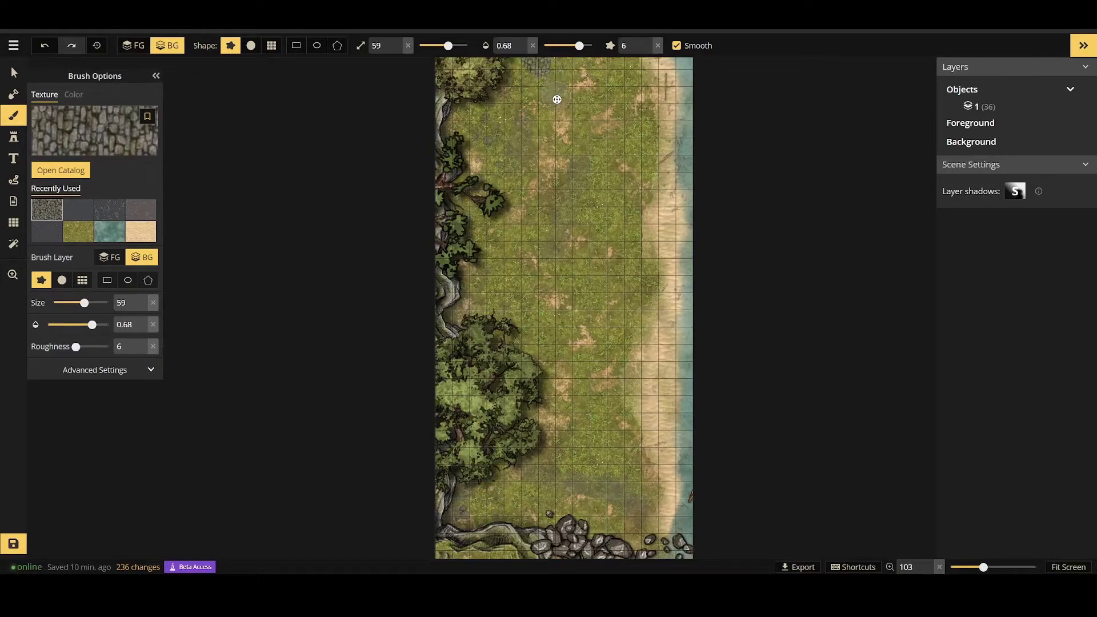
{"action": "left_click", "coordinate": [555, 128]}
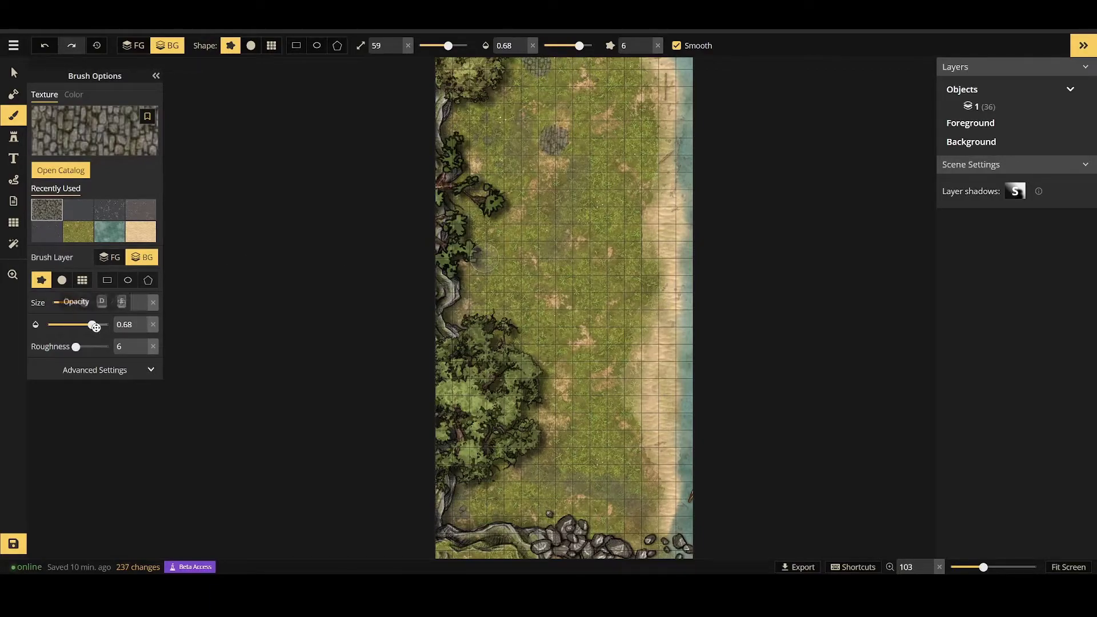
{"action": "left_click_drag", "start_coordinate": [91, 324], "coordinate": [76, 325]}
{"action": "left_click", "coordinate": [568, 127]}
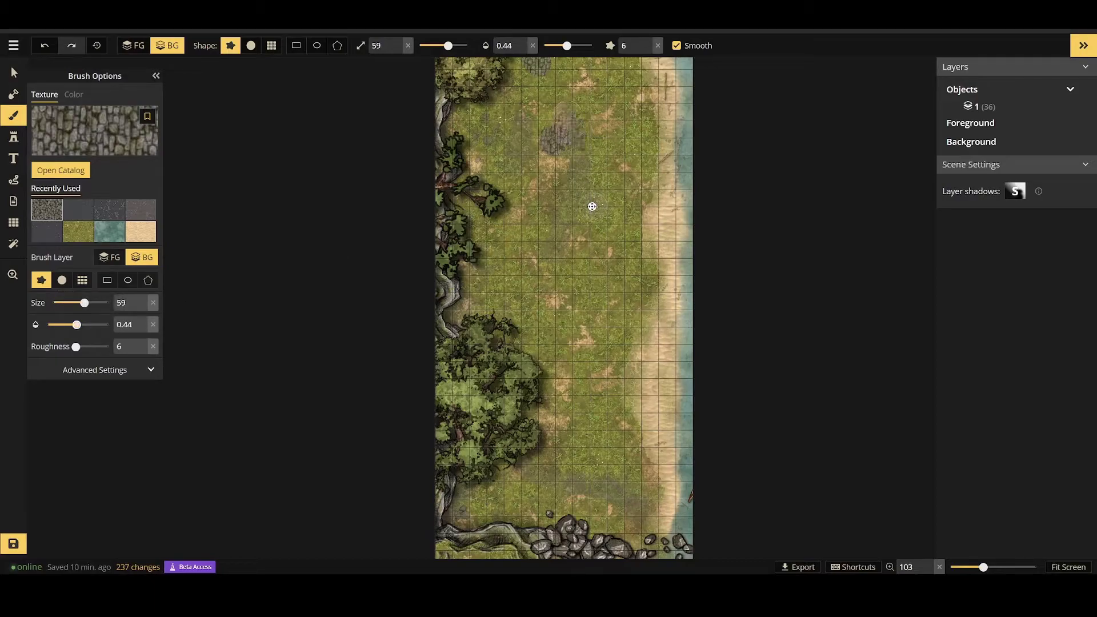
{"action": "left_click", "coordinate": [573, 290]}
{"action": "left_click", "coordinate": [573, 476]}
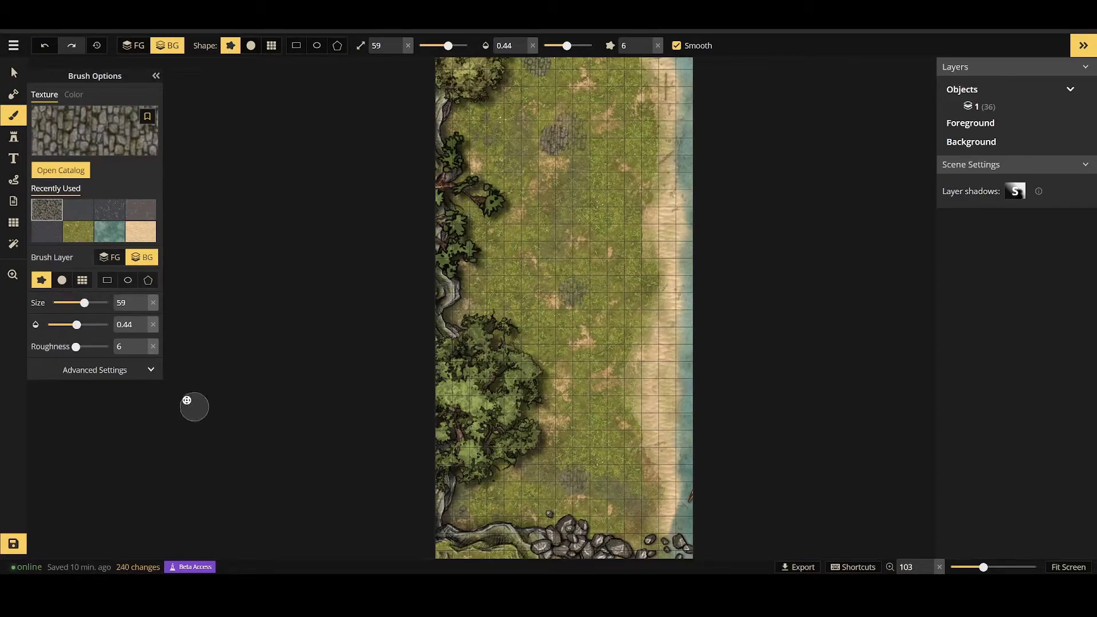
Add fainter cobblestone traces around the patches and near the lower rocks, reducing the brush to opacity 0.29 and size 36.
{"action": "left_click_drag", "start_coordinate": [71, 323], "coordinate": [65, 324]}
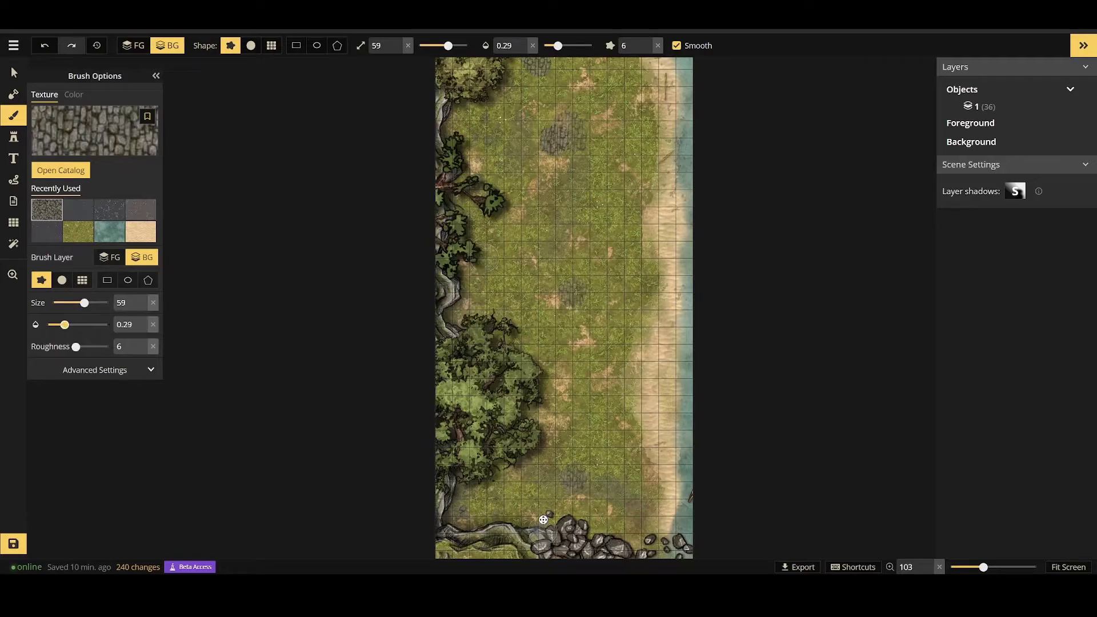
{"action": "left_click", "coordinate": [612, 506]}
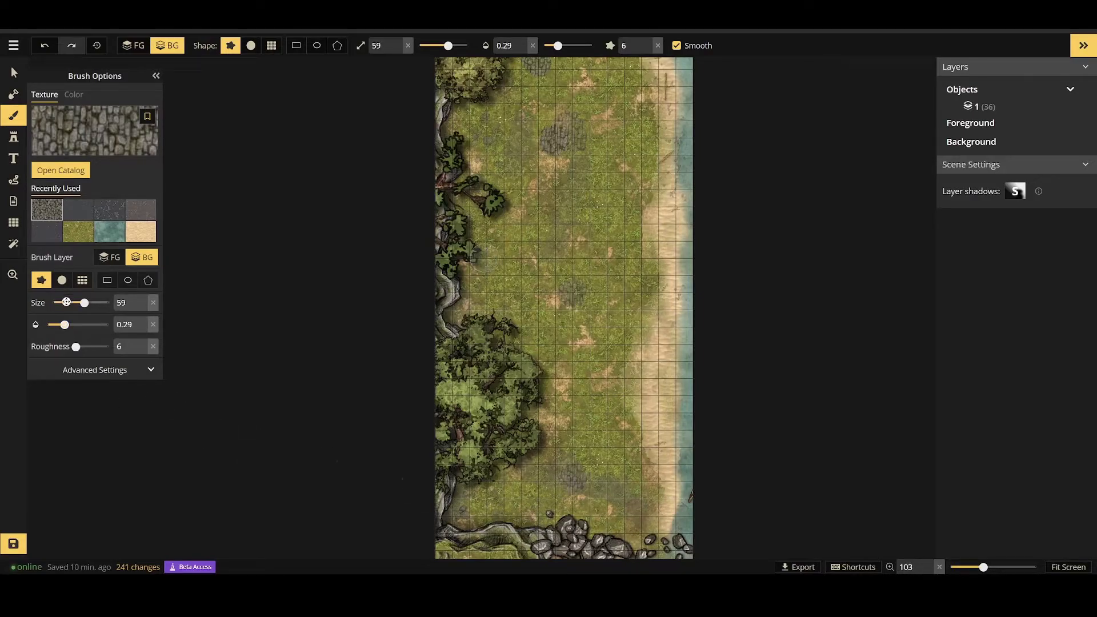
{"action": "left_click_drag", "start_coordinate": [84, 302], "coordinate": [77, 303]}
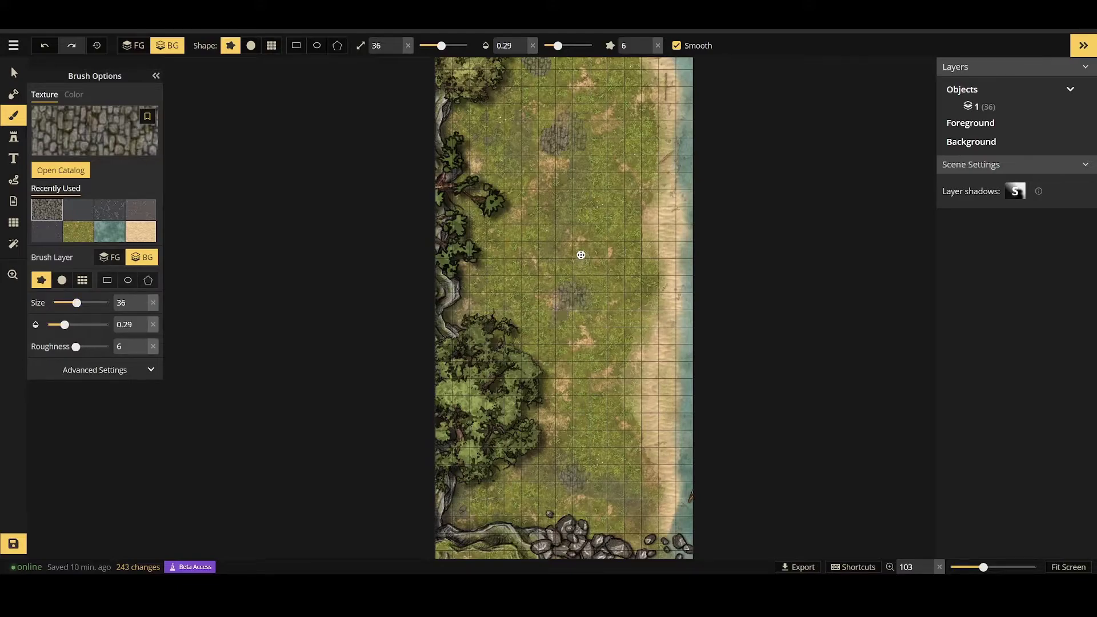
{"action": "left_click_drag", "start_coordinate": [550, 171], "coordinate": [548, 197]}
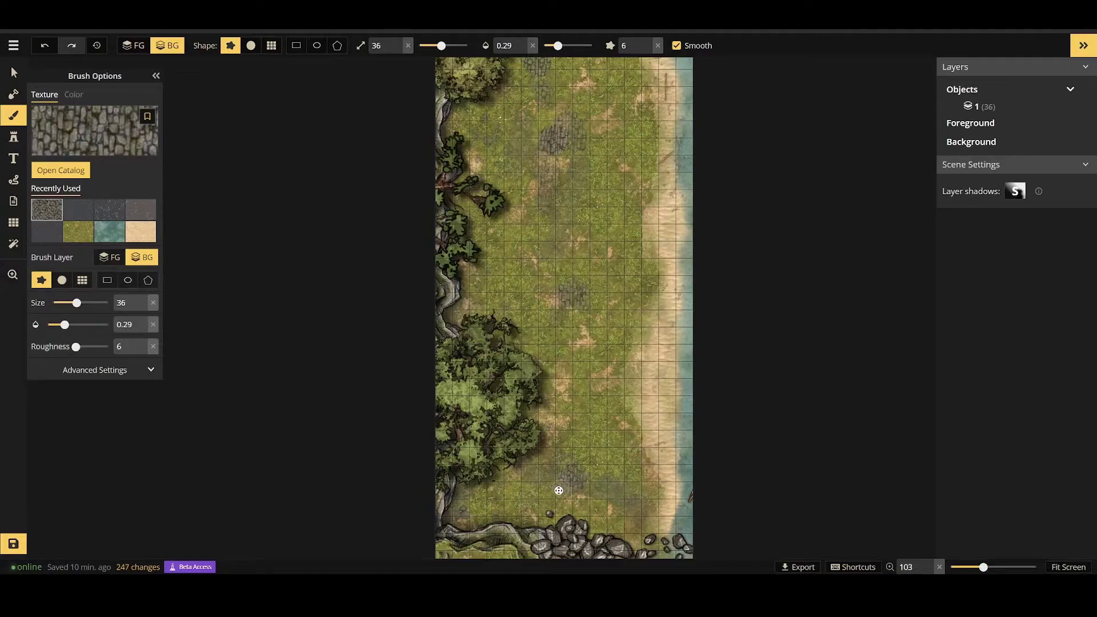
{"action": "left_click", "coordinate": [585, 546]}
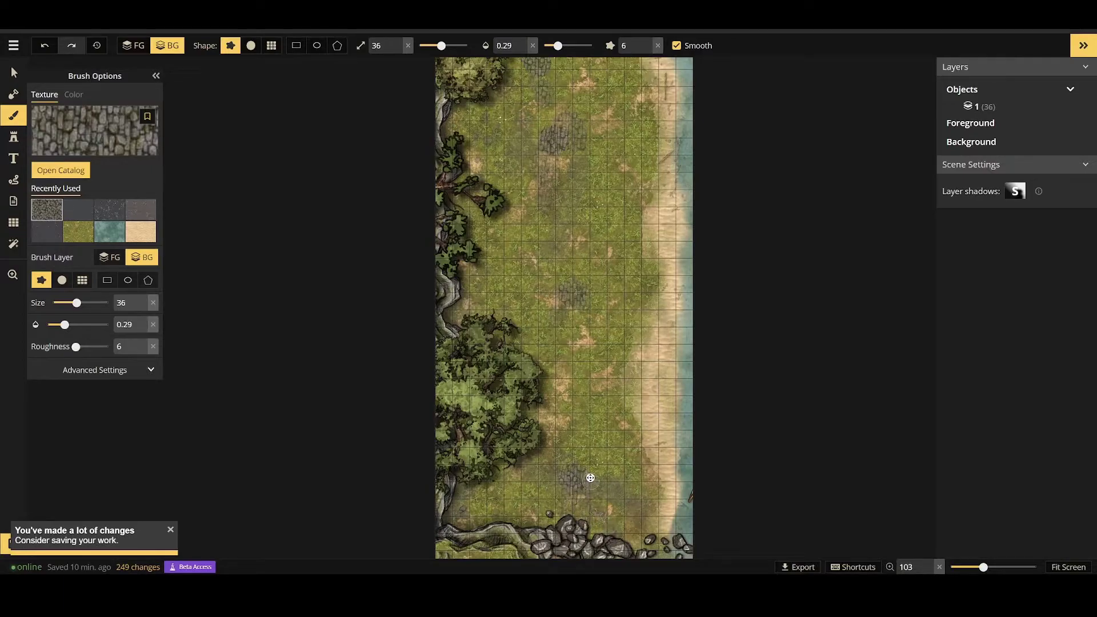
Save the finished map, export it as a 1024 x 2048 px image, and dismiss the sharing offer.
{"action": "left_click", "coordinate": [13, 45]}
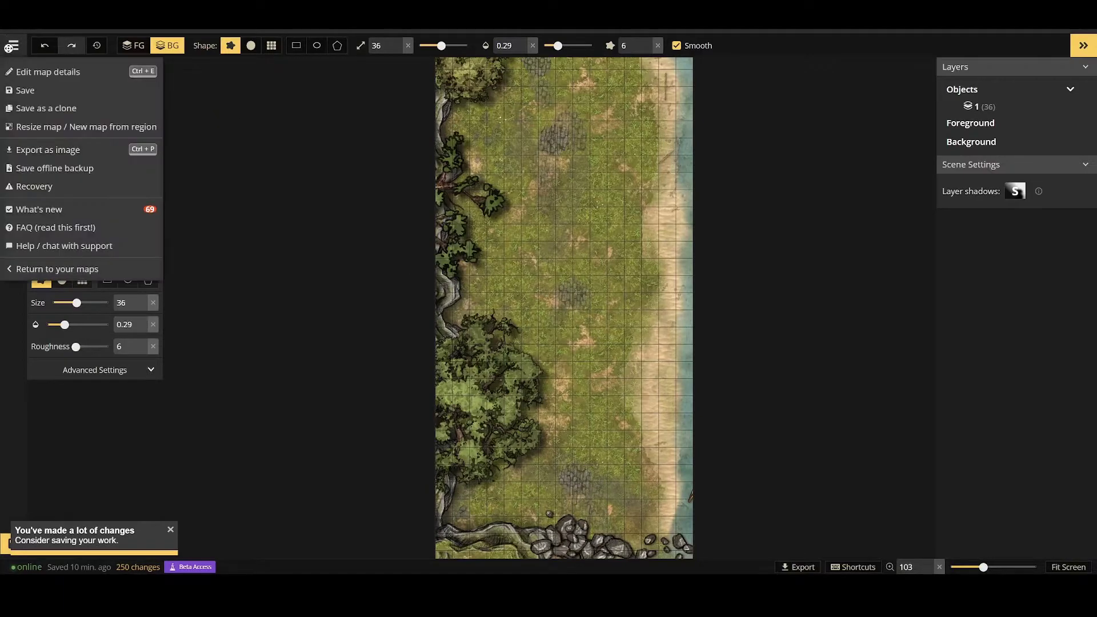
{"action": "left_click", "coordinate": [30, 90]}
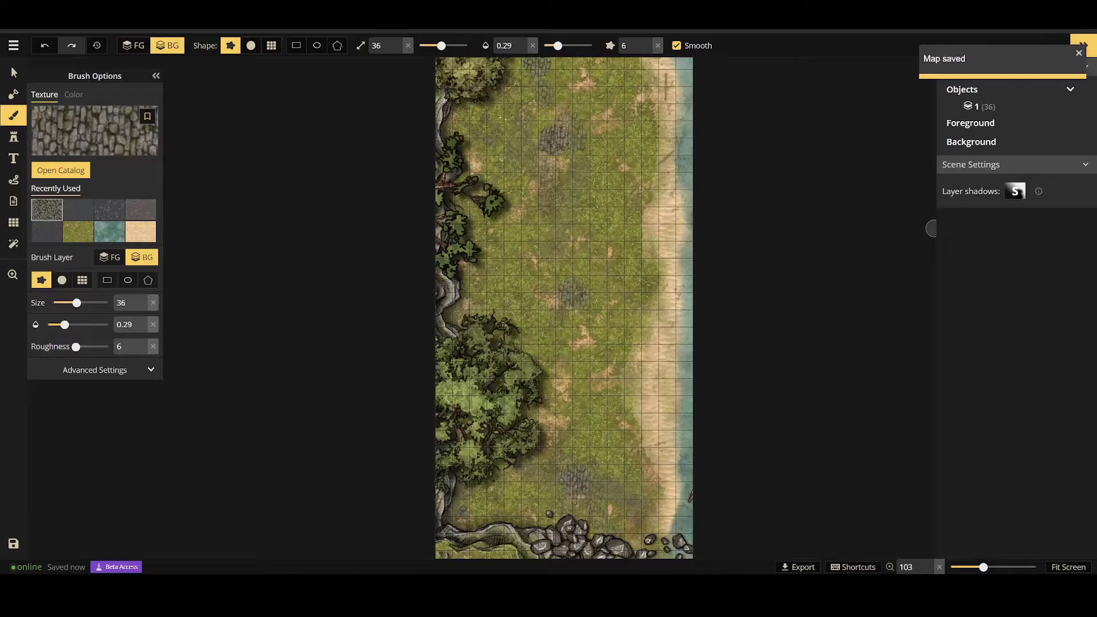
{"action": "left_click", "coordinate": [13, 45]}
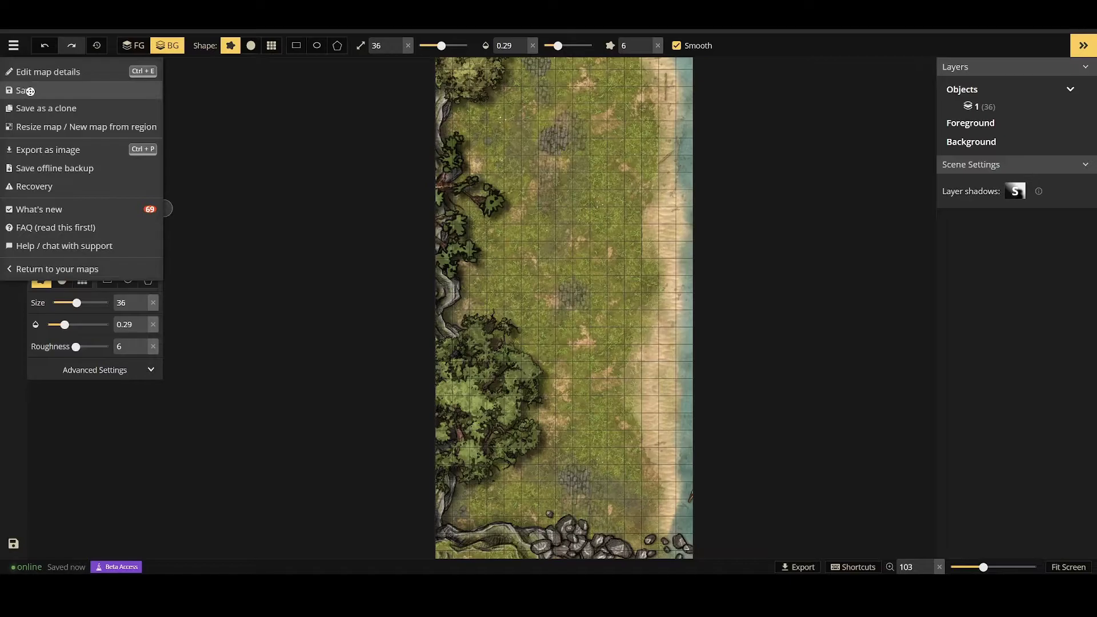
{"action": "left_click", "coordinate": [80, 149]}
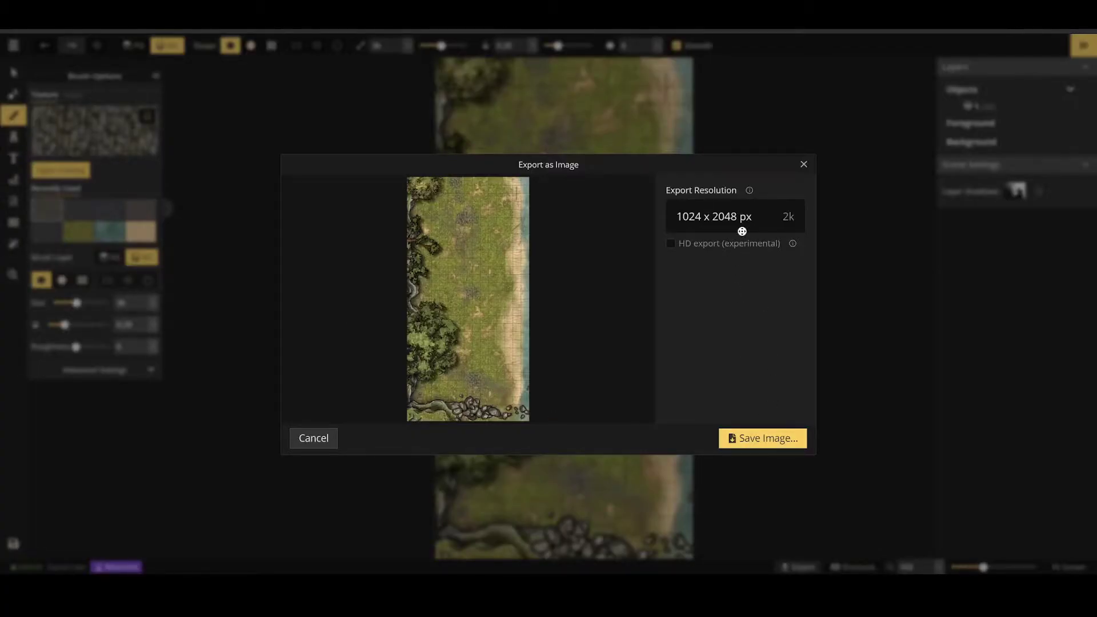
{"action": "left_click", "coordinate": [774, 440]}
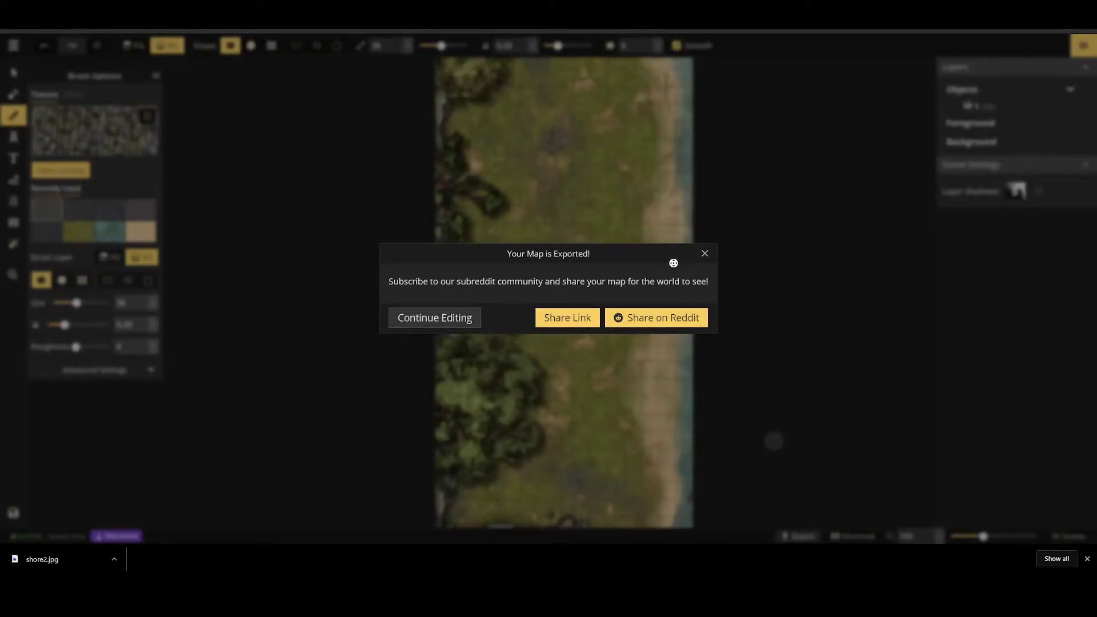
{"action": "left_click", "coordinate": [427, 327]}
Return to the map list and create a Fantasy Battlemaps 2.0 map at High (2k) resolution with 30 custom columns and 30 rows.
{"action": "left_click", "coordinate": [13, 45]}
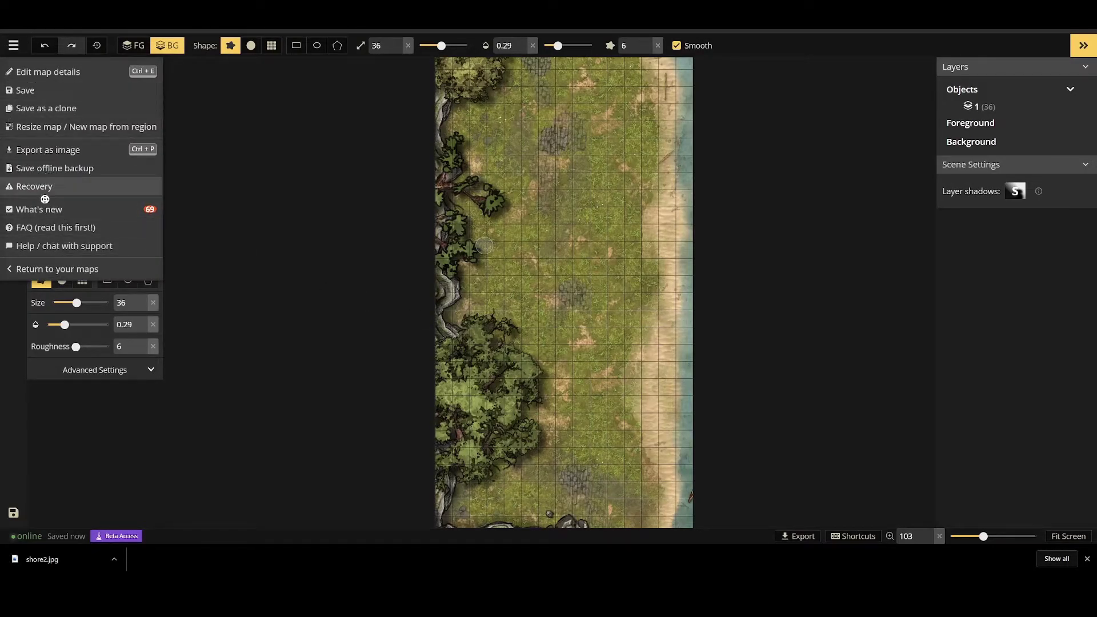
{"action": "left_click", "coordinate": [57, 269]}
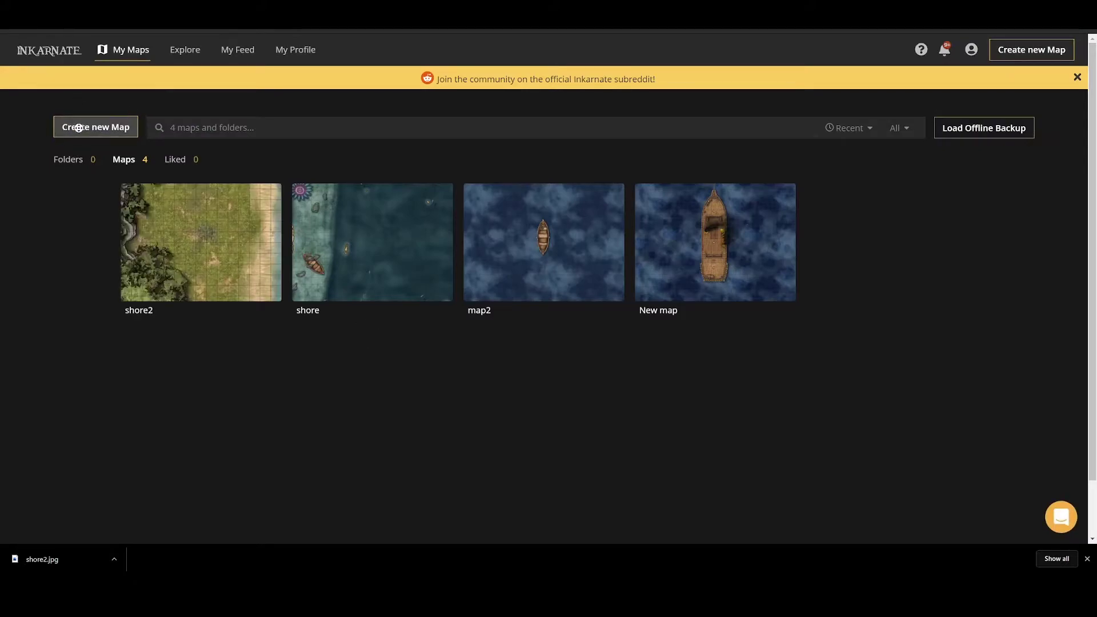
{"action": "left_click", "coordinate": [78, 125]}
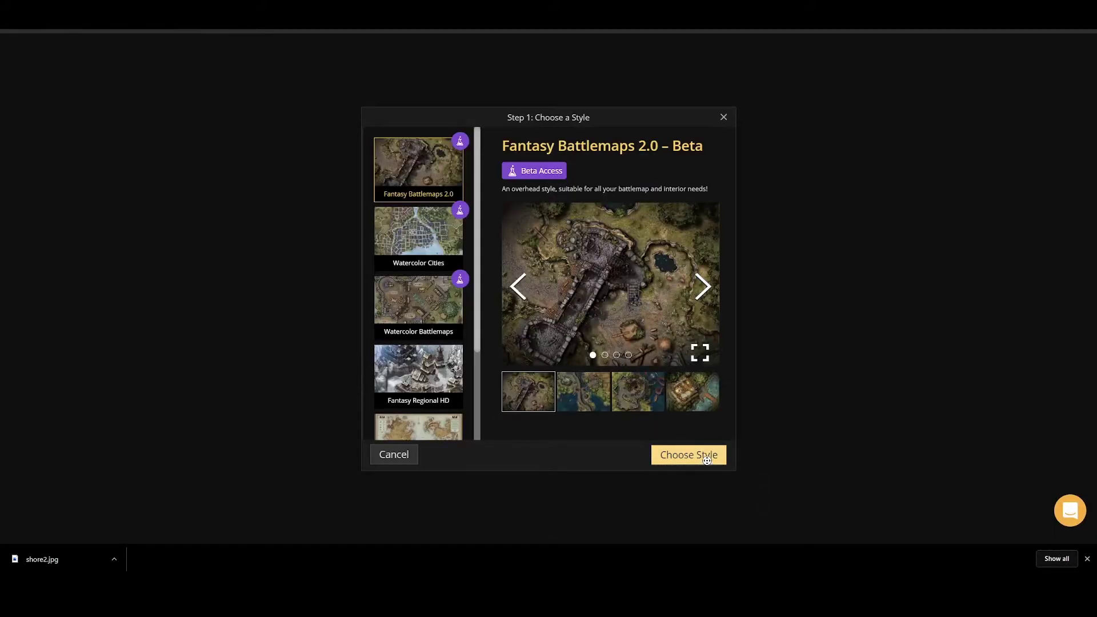
{"action": "left_click", "coordinate": [706, 457]}
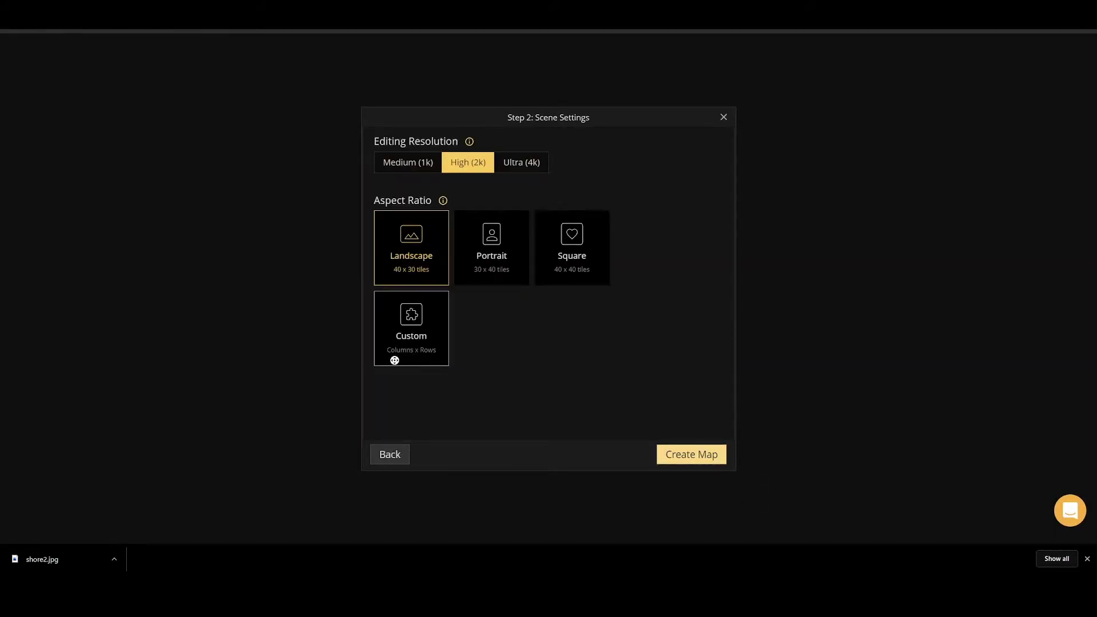
{"action": "left_click", "coordinate": [406, 345]}
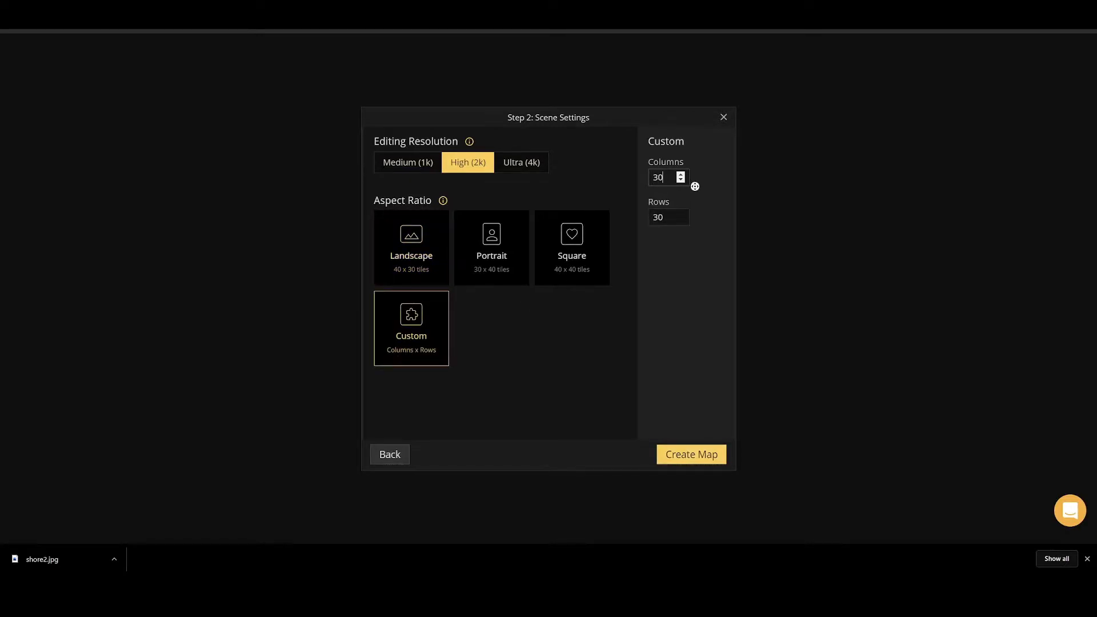
{"action": "key", "text": "Tab"}
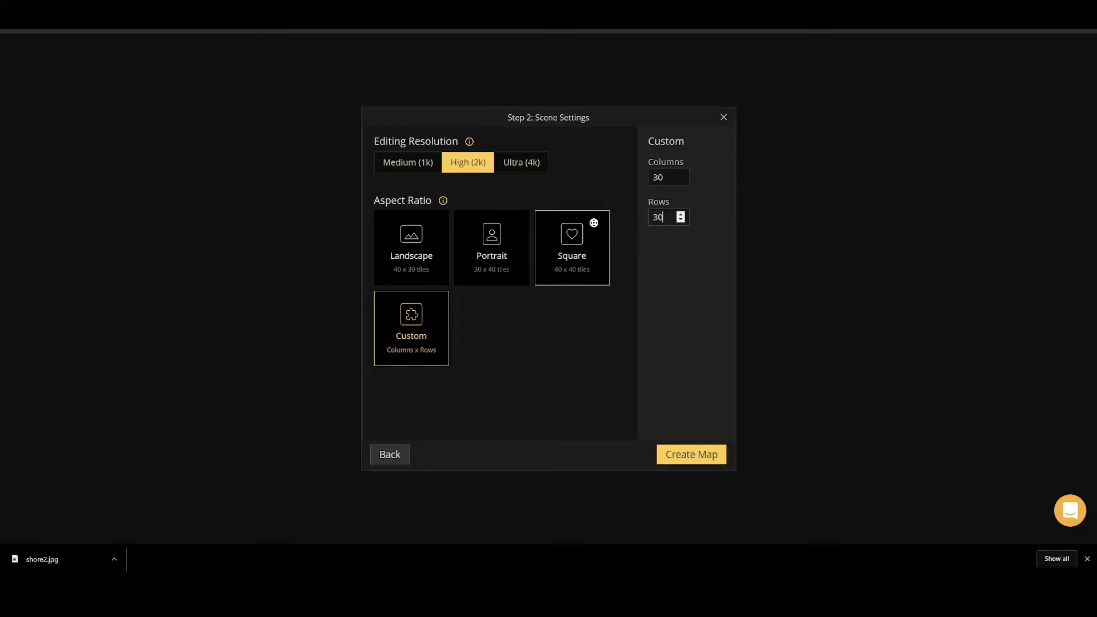
{"action": "left_click", "coordinate": [683, 446]}
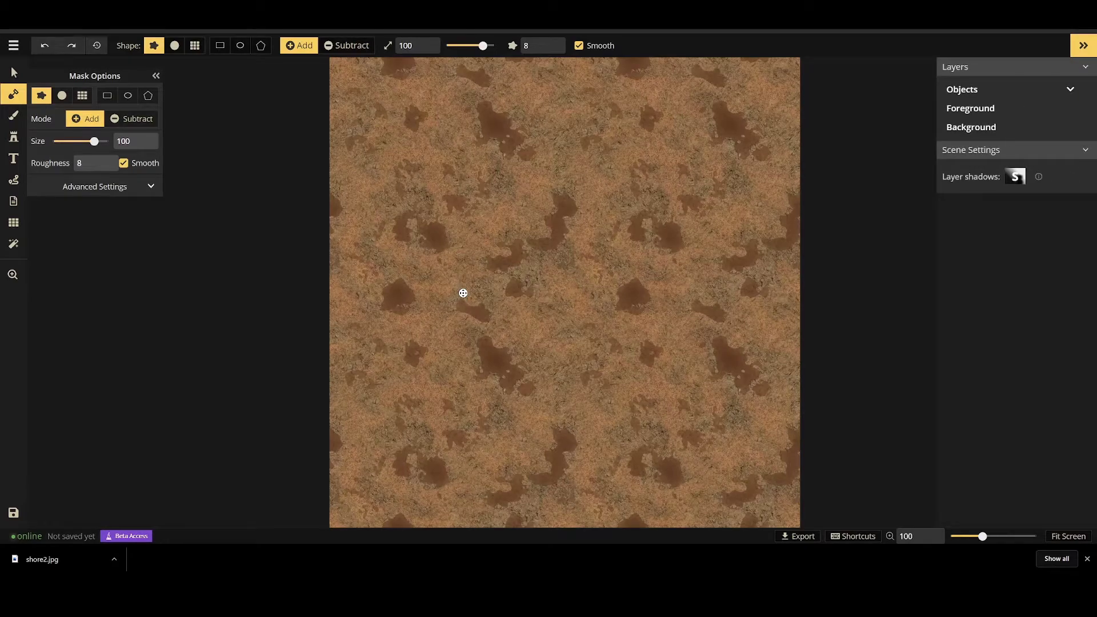
Set the mask brush to the grid shape at size 200, show the map grid, and expand the mask's advanced settings.
{"action": "left_click", "coordinate": [82, 95]}
{"action": "left_click_drag", "start_coordinate": [102, 161], "coordinate": [114, 163]}
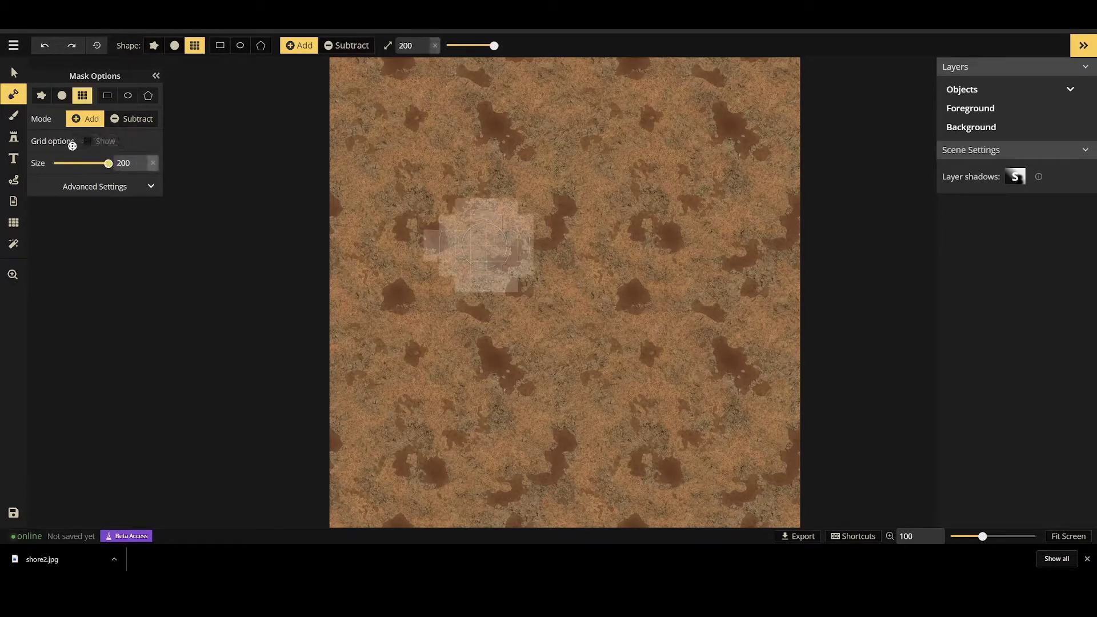
{"action": "left_click", "coordinate": [13, 222]}
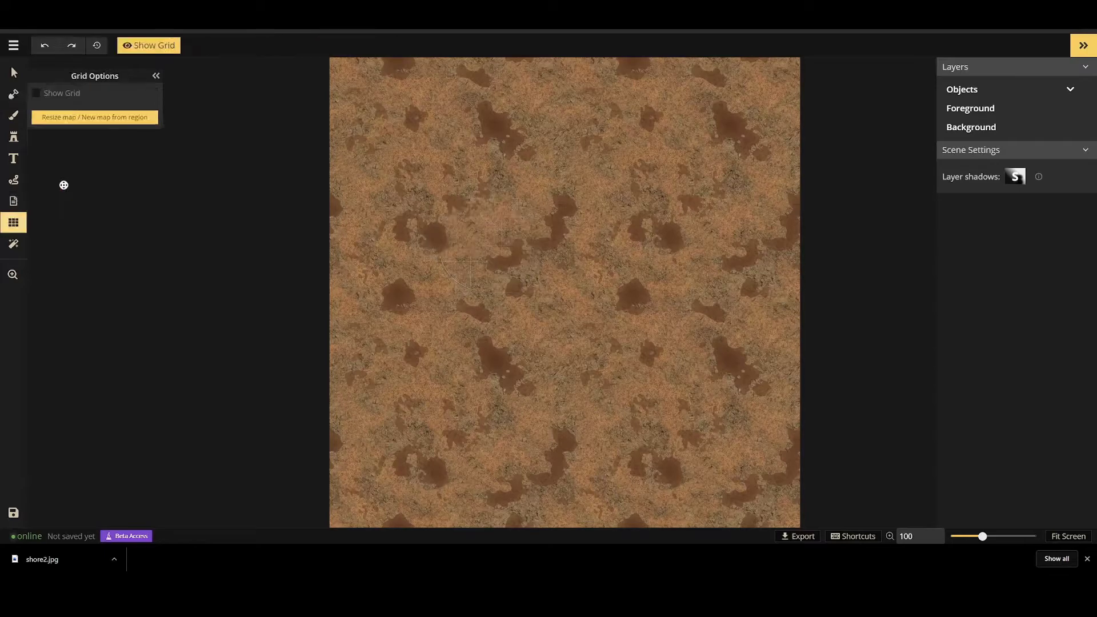
{"action": "left_click", "coordinate": [33, 97]}
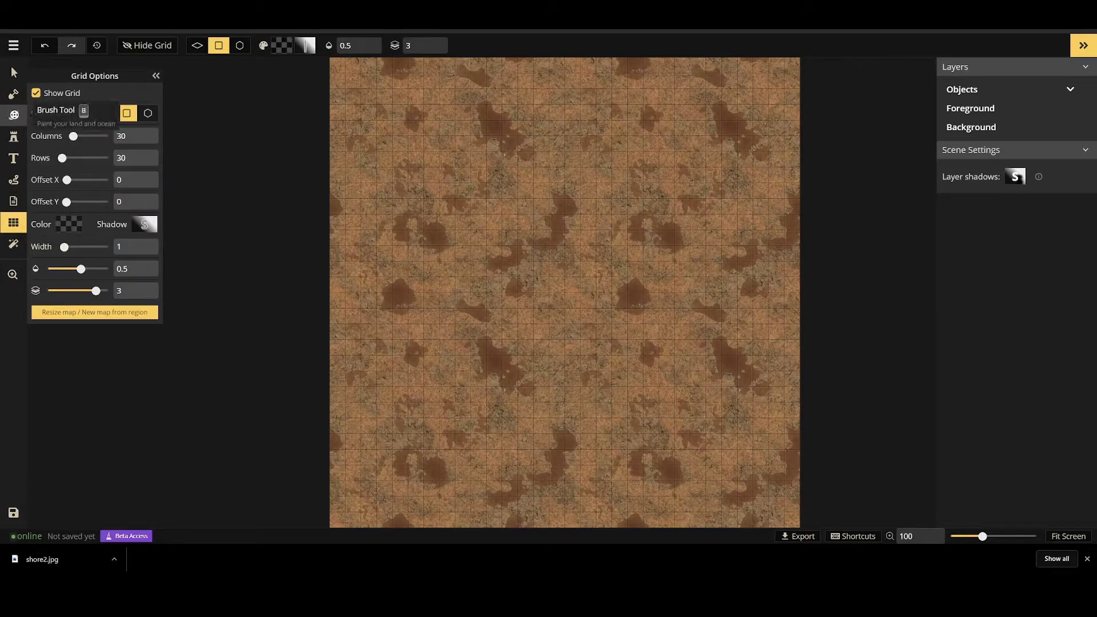
{"action": "left_click", "coordinate": [13, 115]}
{"action": "left_click", "coordinate": [14, 95]}
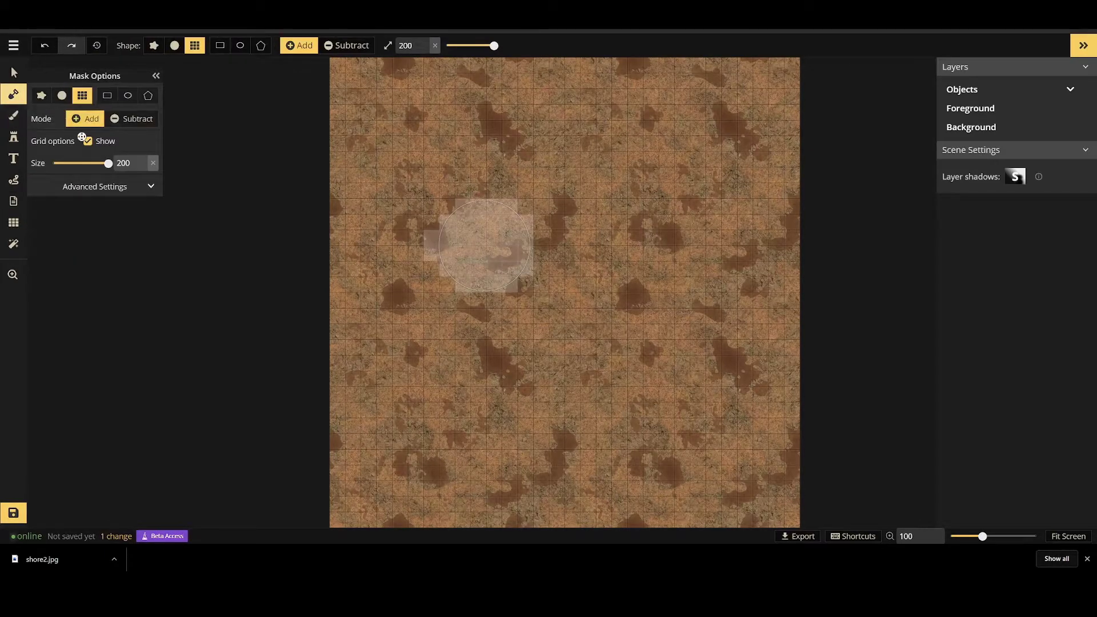
{"action": "left_click", "coordinate": [134, 189]}
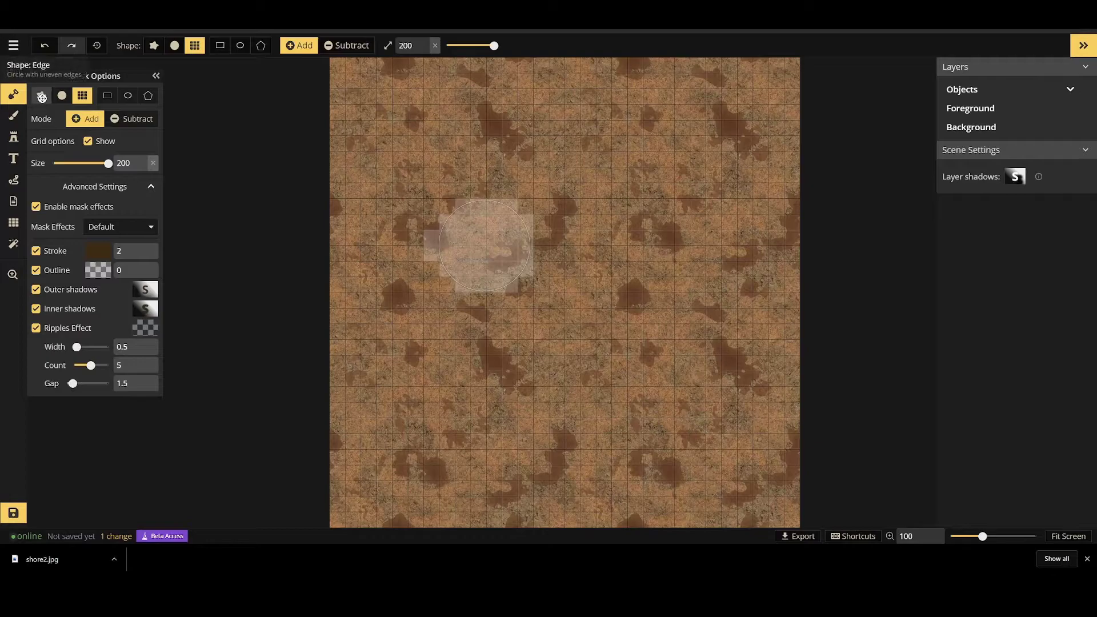
Browse the texture catalog and choose the grass texture with dirt patches for the background brush.
{"action": "left_click", "coordinate": [14, 115]}
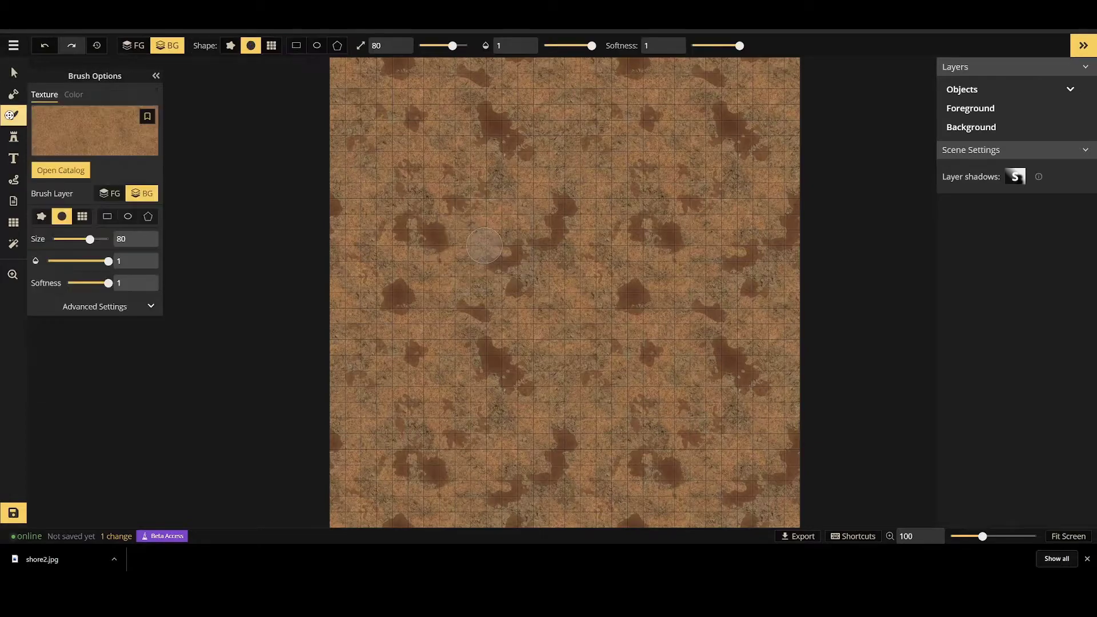
{"action": "left_click", "coordinate": [93, 139]}
{"action": "scroll", "coordinate": [587, 308], "scroll_direction": "down", "scroll_amount": 15}
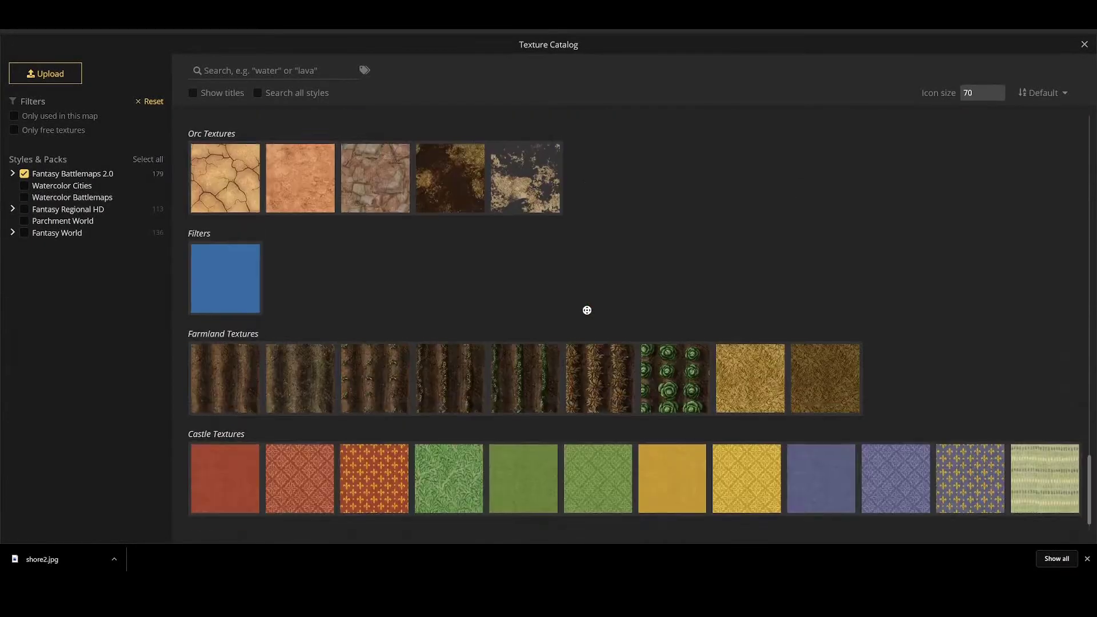
{"action": "scroll", "coordinate": [446, 419], "scroll_direction": "down", "scroll_amount": 5}
{"action": "scroll", "coordinate": [447, 419], "scroll_direction": "up", "scroll_amount": 15}
{"action": "scroll", "coordinate": [452, 419], "scroll_direction": "up", "scroll_amount": 2}
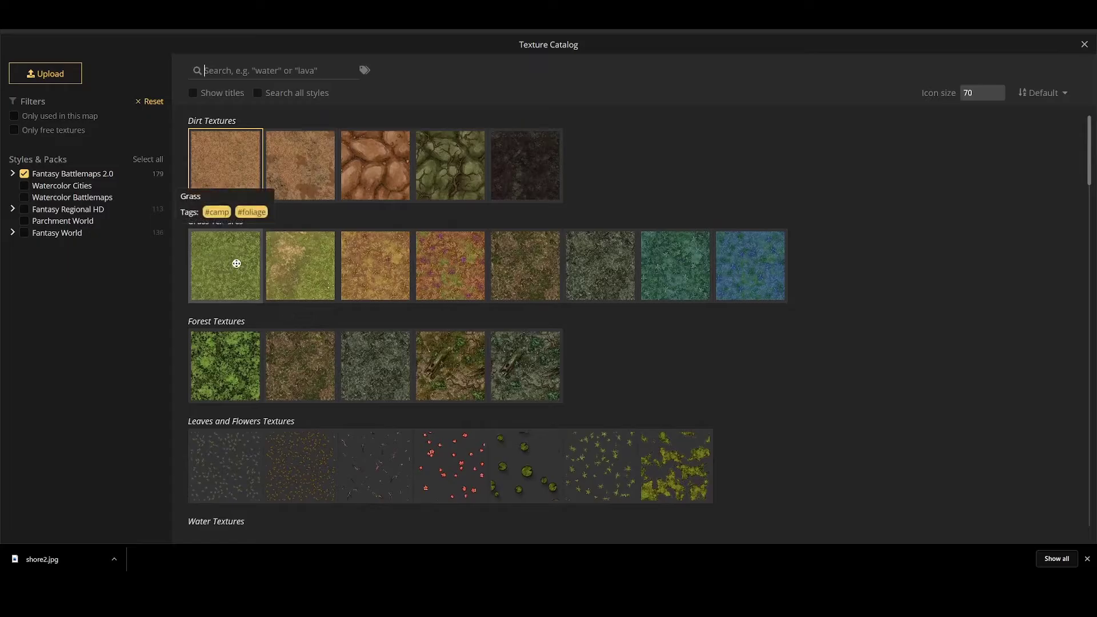
{"action": "left_click", "coordinate": [219, 260]}
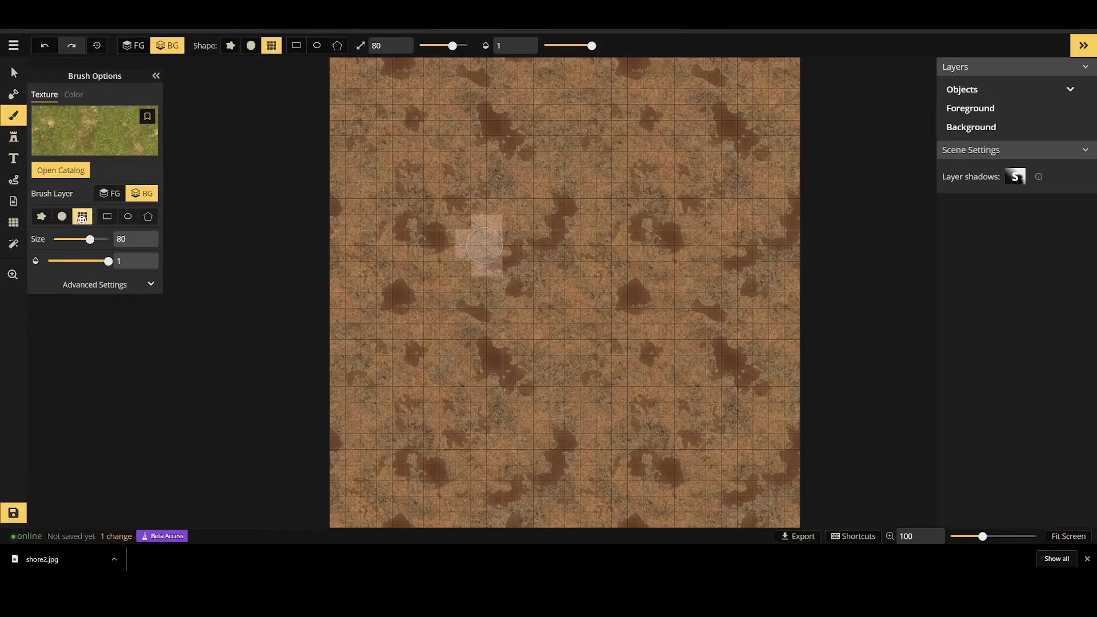
Paint grass over the entire background with the grid-shaped brush at size 200 and opacity 1.
{"action": "scroll", "coordinate": [355, 93], "scroll_direction": "down", "scroll_amount": 2}
{"action": "left_click_drag", "start_coordinate": [94, 239], "coordinate": [108, 239]}
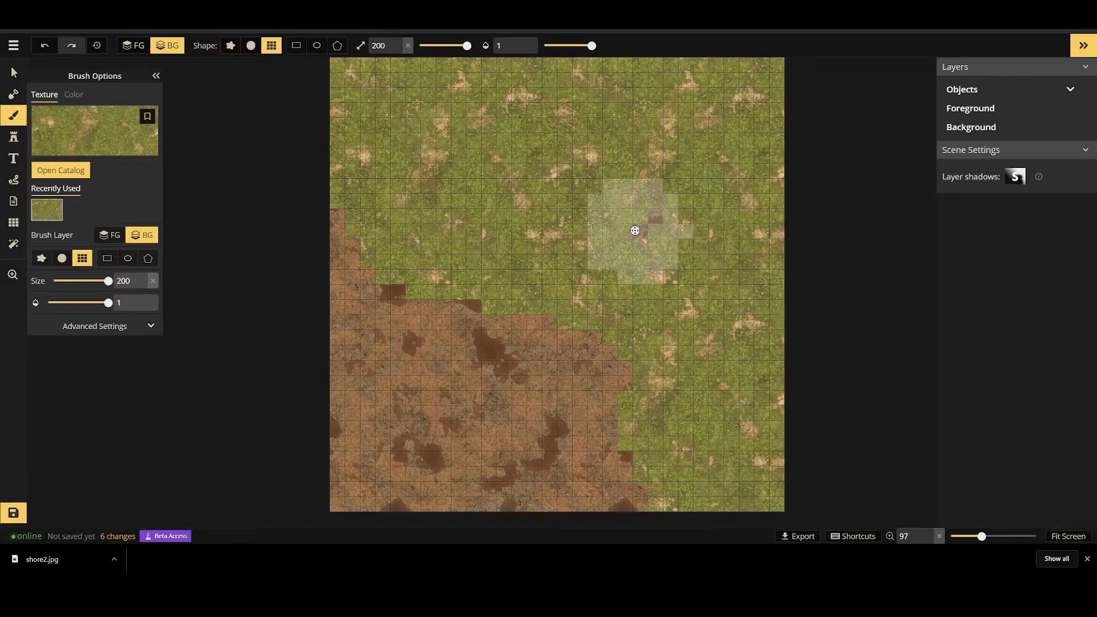
{"action": "left_click", "coordinate": [640, 495]}
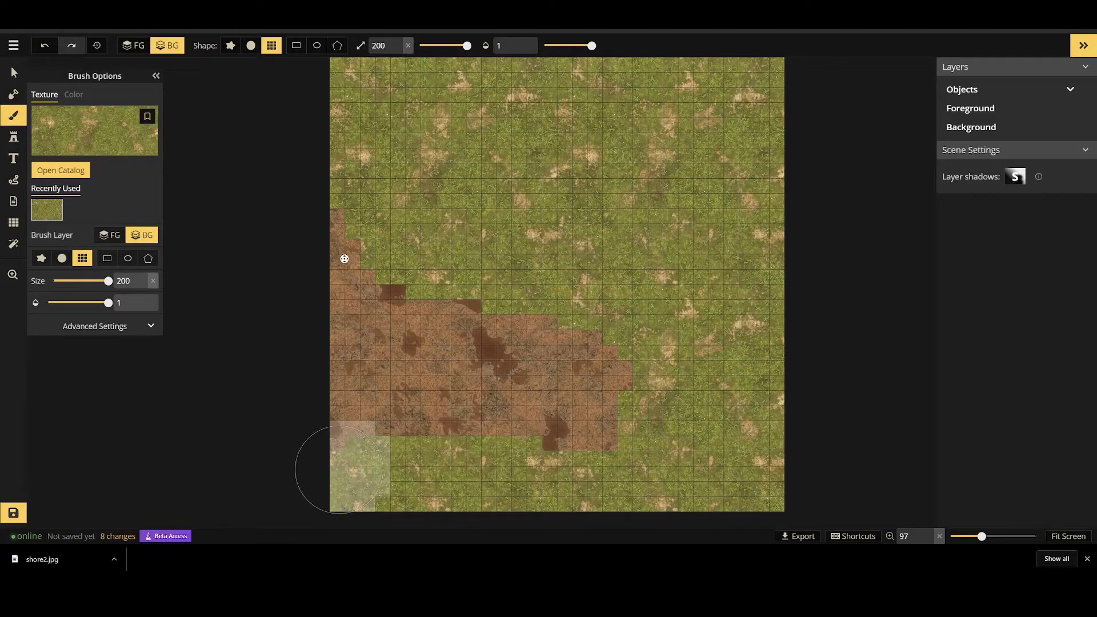
{"action": "left_click_drag", "start_coordinate": [365, 287], "coordinate": [346, 230]}
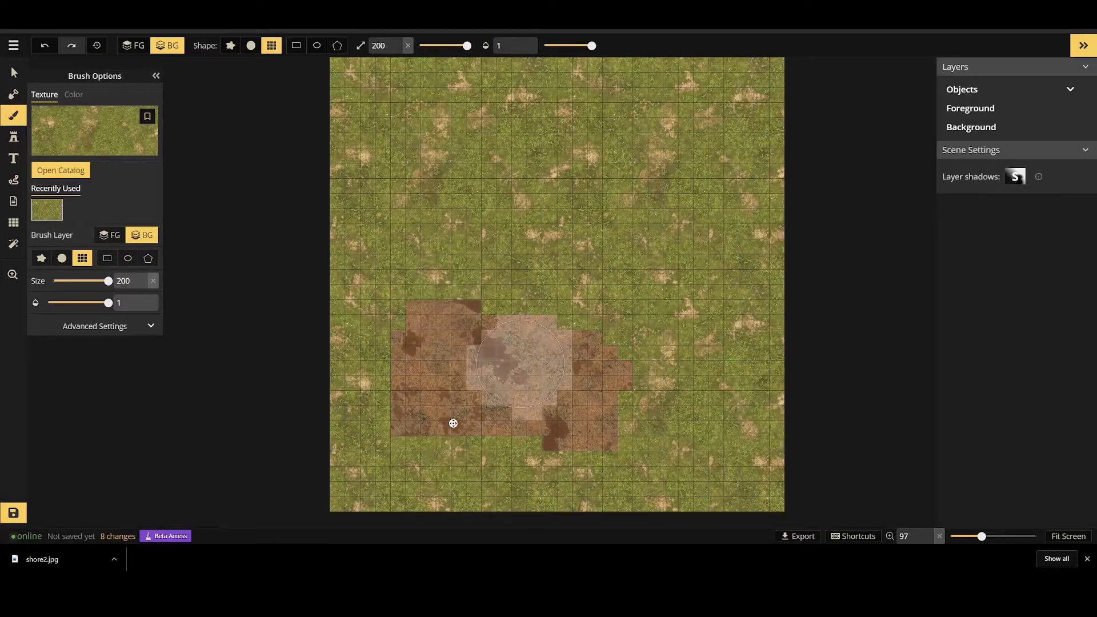
{"action": "left_click_drag", "start_coordinate": [369, 407], "coordinate": [533, 356]}
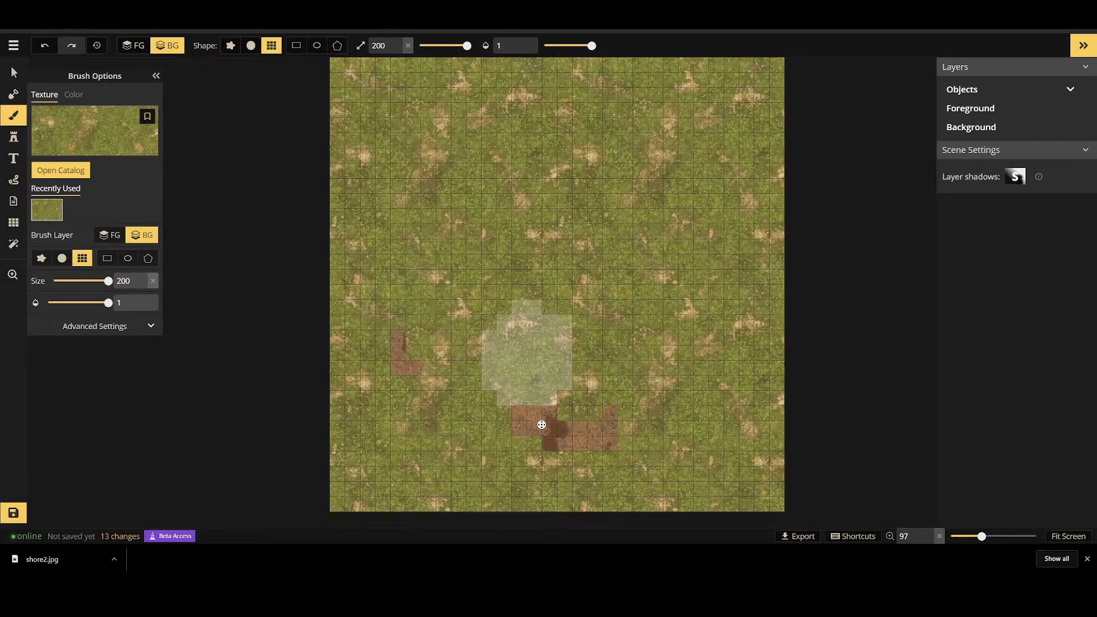
{"action": "left_click_drag", "start_coordinate": [562, 425], "coordinate": [360, 350]}
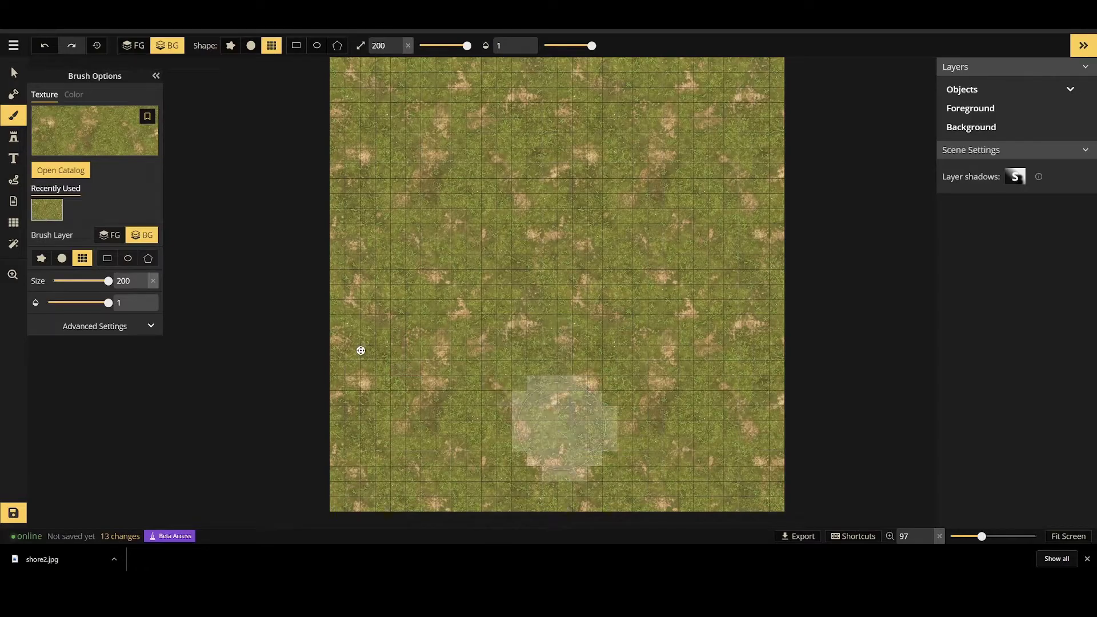
Paint another pass of grass over the background with the grid-shaped brush at size 200.
{"action": "left_click_drag", "start_coordinate": [562, 426], "coordinate": [552, 428]}
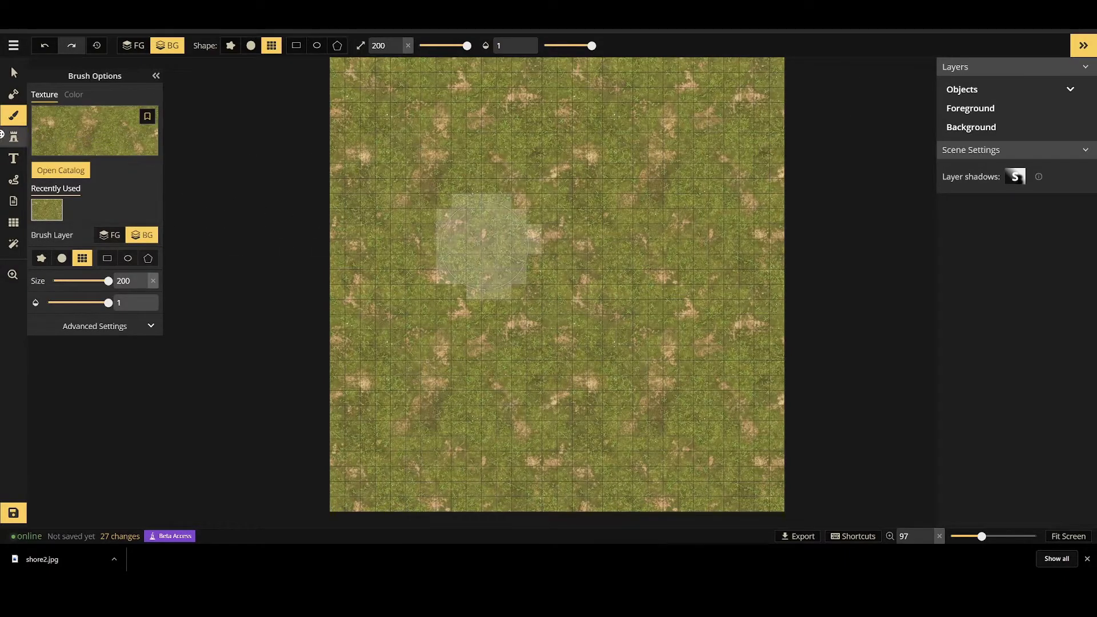
{"action": "key", "text": "s"}
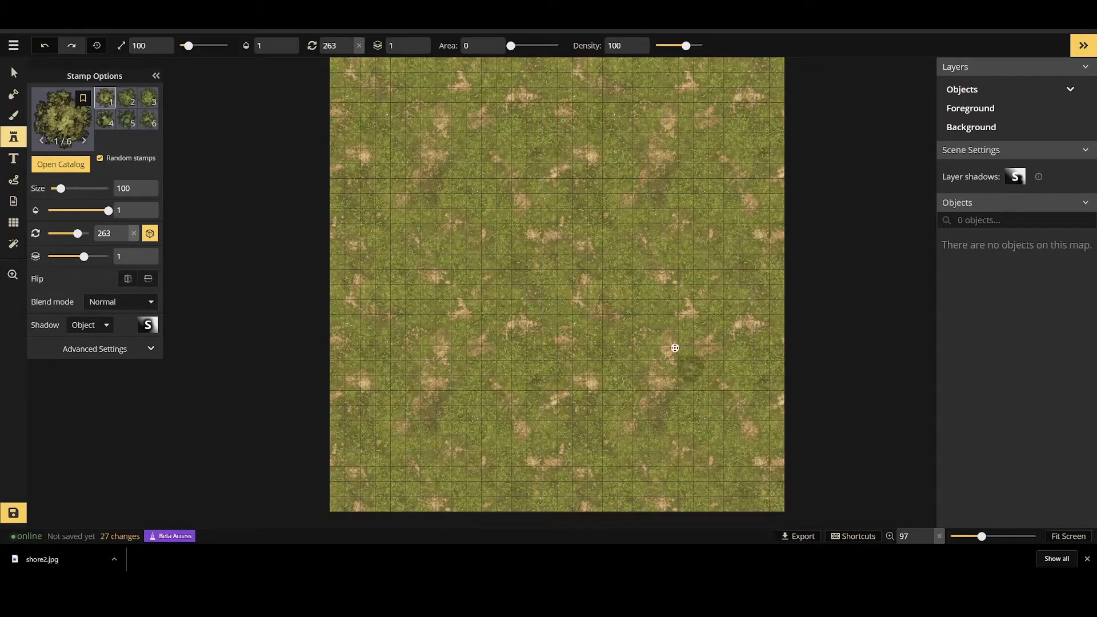
{"action": "left_click", "coordinate": [16, 115]}
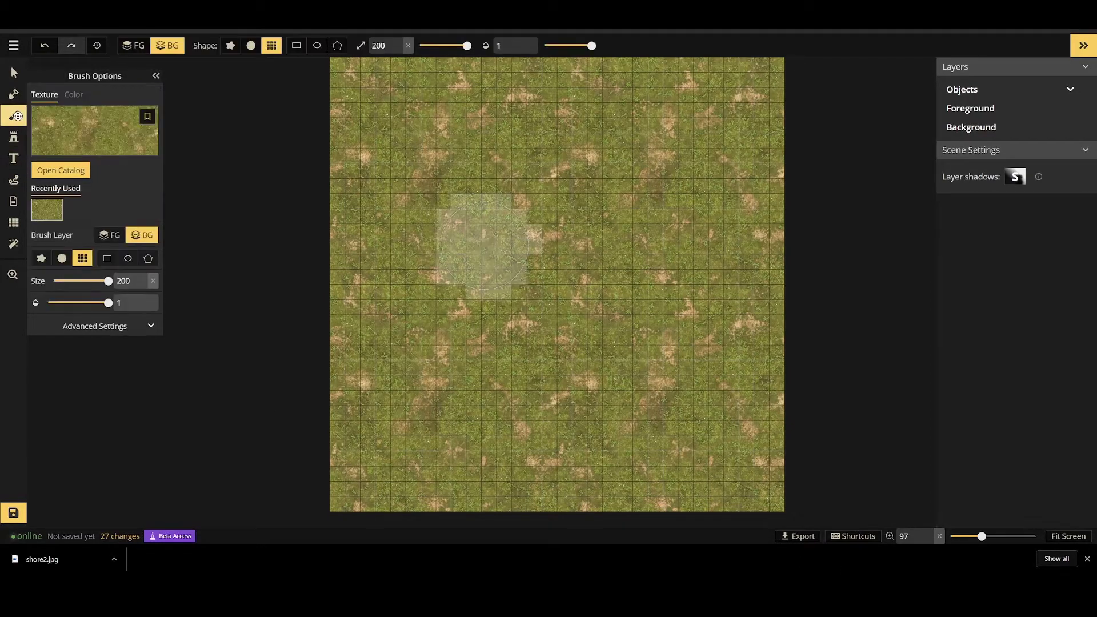
Search the stamp catalog for "cliff" and choose the last curved grey Cliff stamp in the Terrain set.
{"action": "left_click", "coordinate": [14, 159]}
{"action": "left_click", "coordinate": [14, 136]}
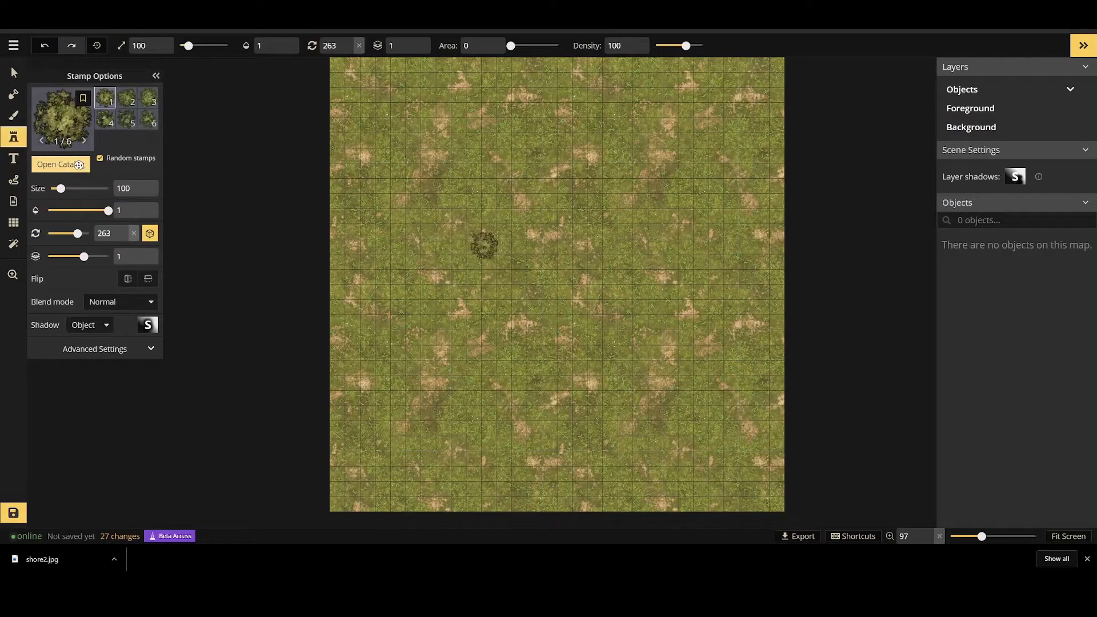
{"action": "left_click", "coordinate": [79, 165]}
{"action": "left_click", "coordinate": [266, 73]}
{"action": "type", "text": "c"}
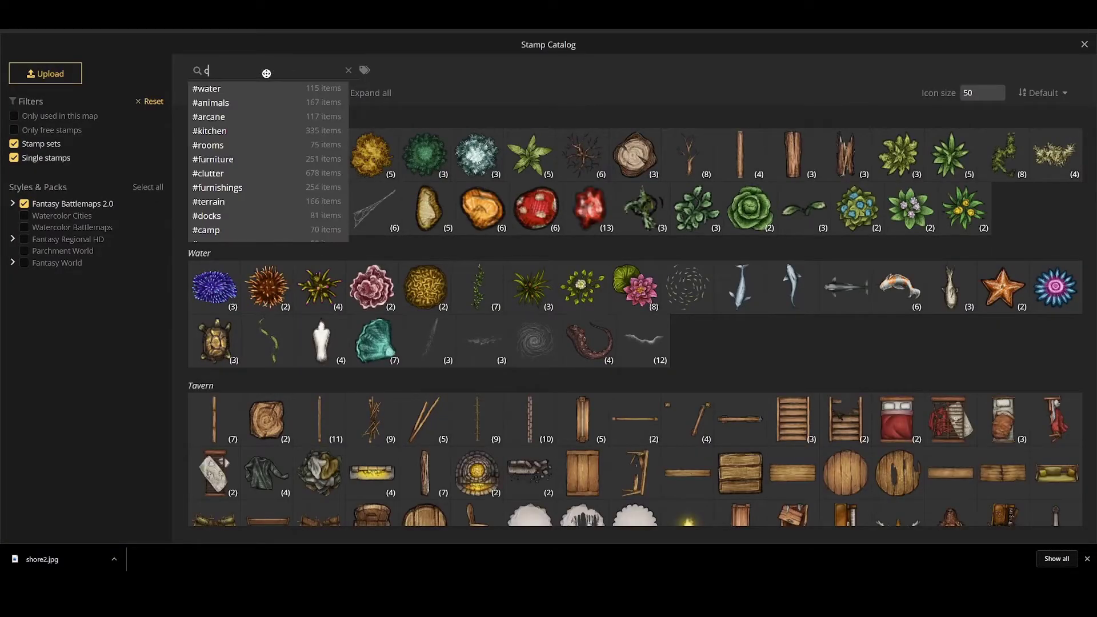
{"action": "type", "text": "liff"}
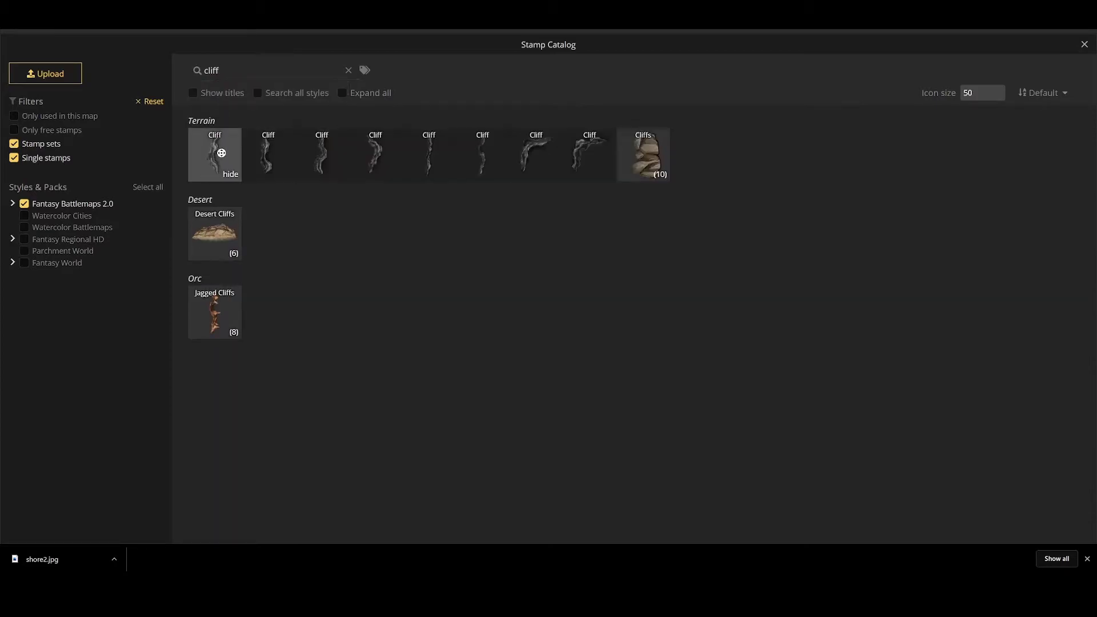
{"action": "left_click", "coordinate": [589, 155]}
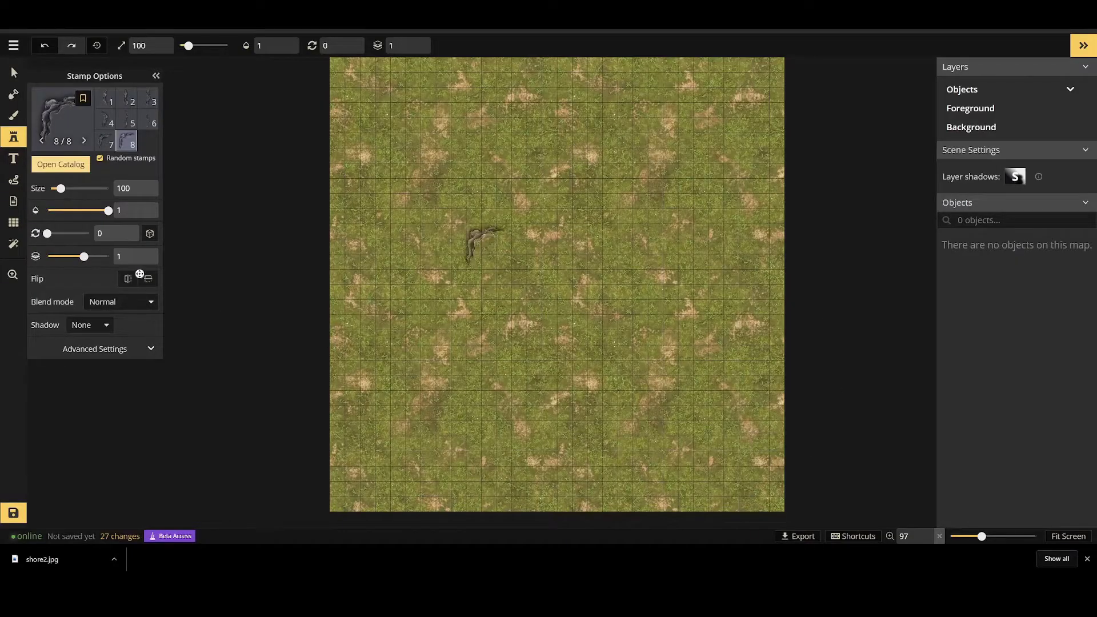
Set the cliff stamp's size to 323 and rotation to 120, and place it in the map's lower-left corner.
{"action": "left_click_drag", "start_coordinate": [60, 189], "coordinate": [87, 188]}
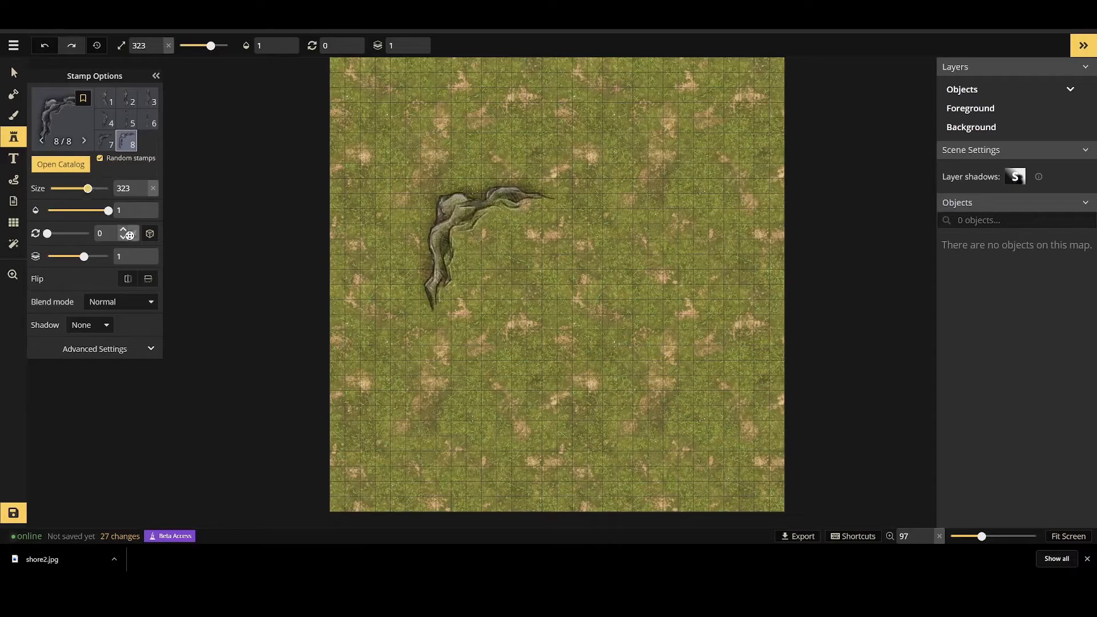
{"action": "left_click_drag", "start_coordinate": [50, 235], "coordinate": [61, 234]}
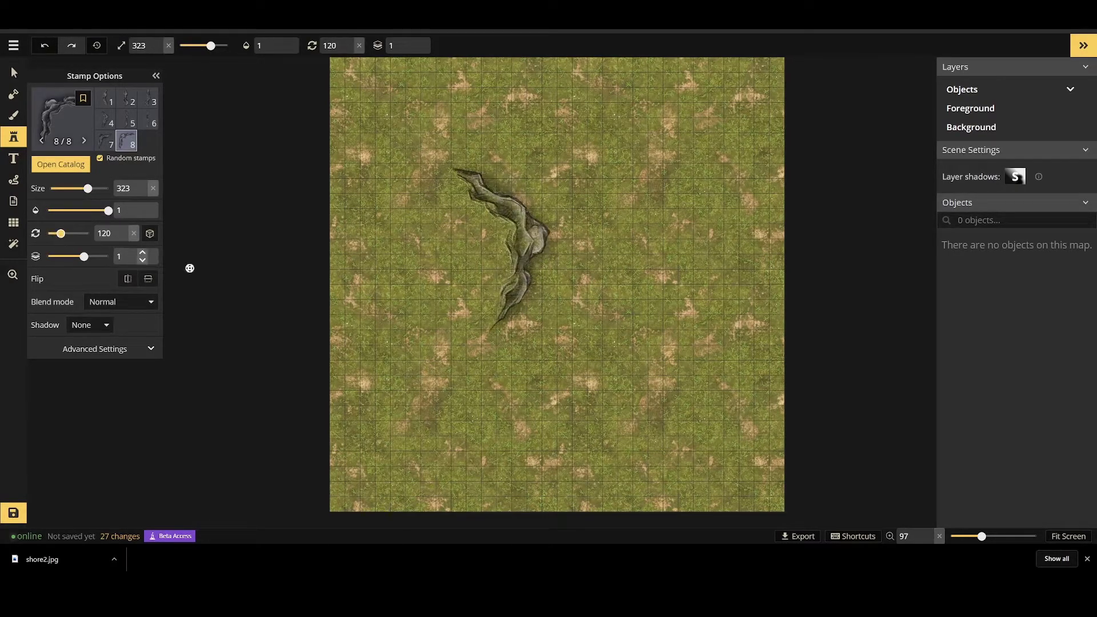
{"action": "left_click", "coordinate": [368, 489]}
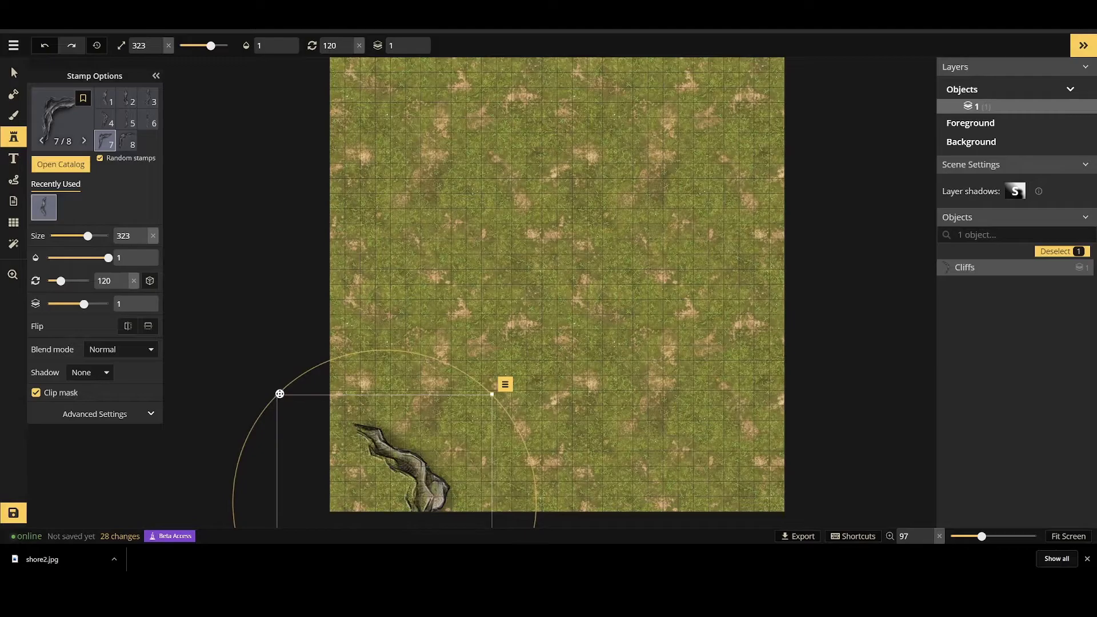
Rotate the placed cliff to 131 and move it slightly up in the map's lower-left corner.
{"action": "key", "text": "v"}
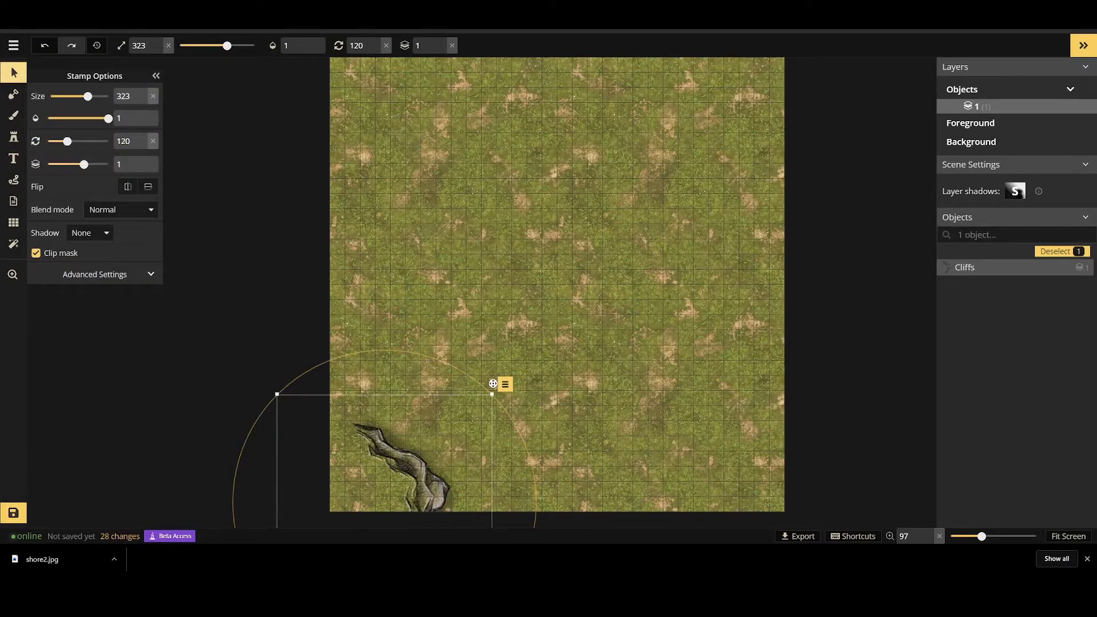
{"action": "left_click_drag", "start_coordinate": [474, 377], "coordinate": [494, 397]}
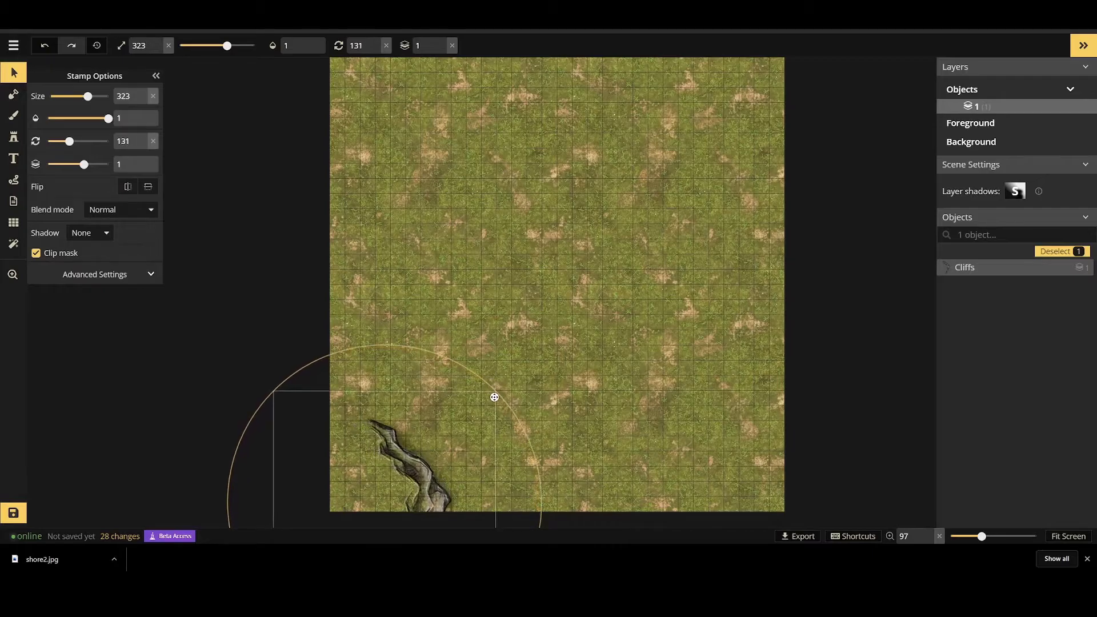
{"action": "left_click_drag", "start_coordinate": [434, 440], "coordinate": [426, 411]}
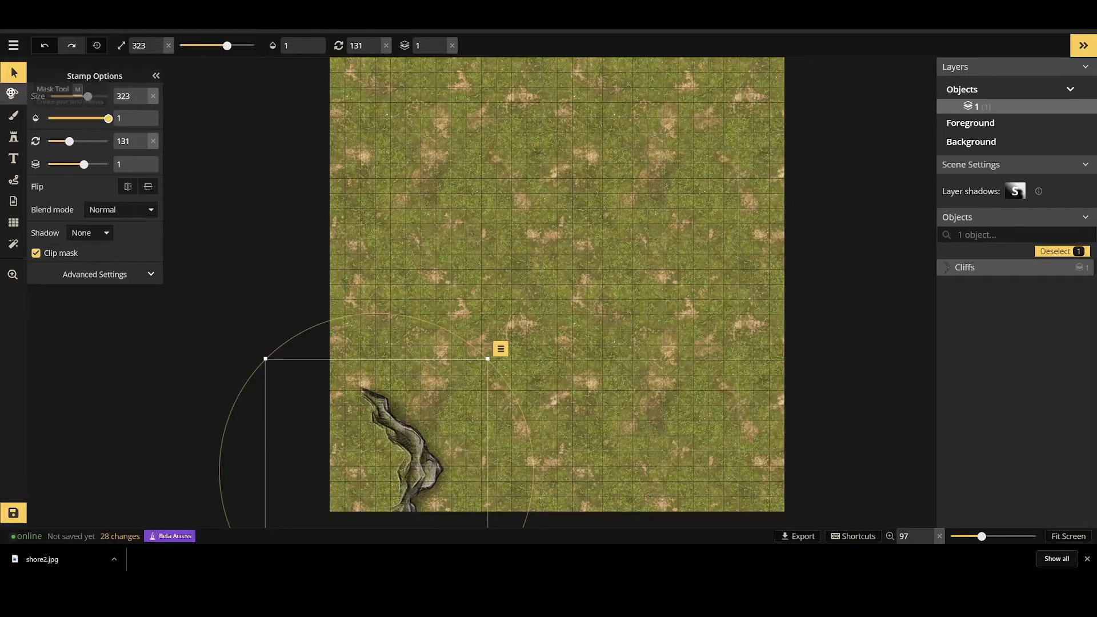
{"action": "left_click", "coordinate": [13, 114]}
{"action": "mouse_move", "coordinate": [988, 139]}
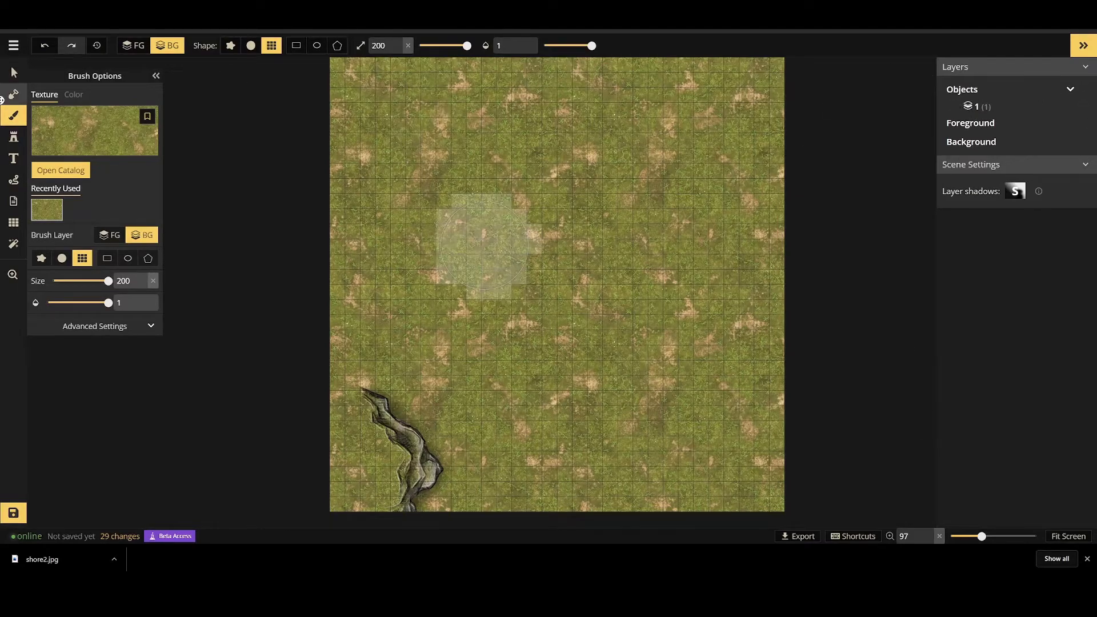
{"action": "left_click", "coordinate": [13, 72]}
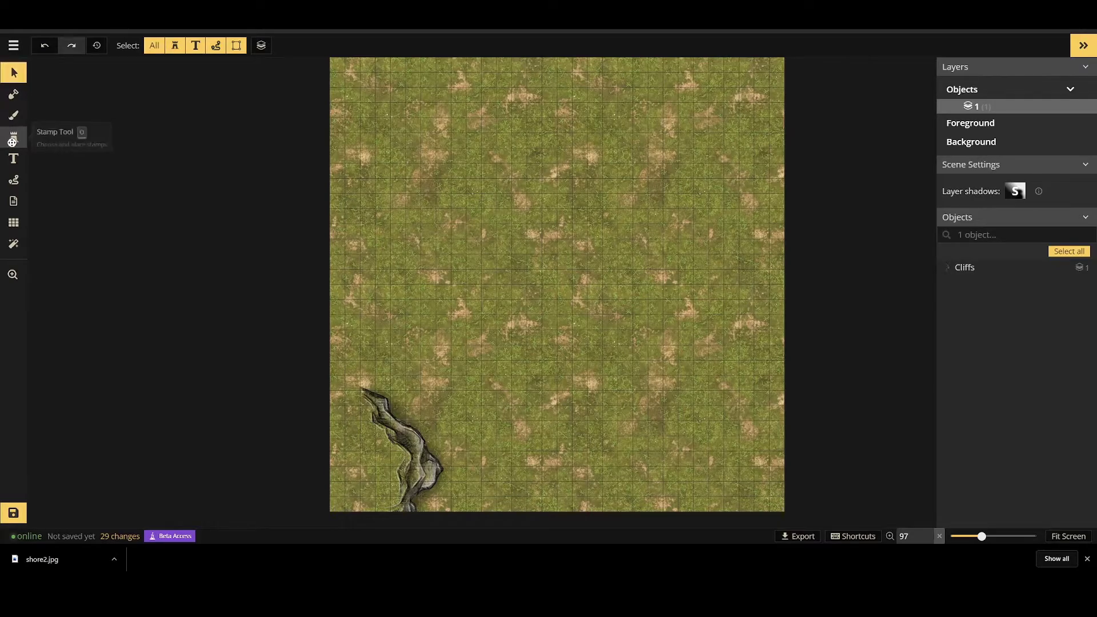
{"action": "left_click", "coordinate": [12, 143]}
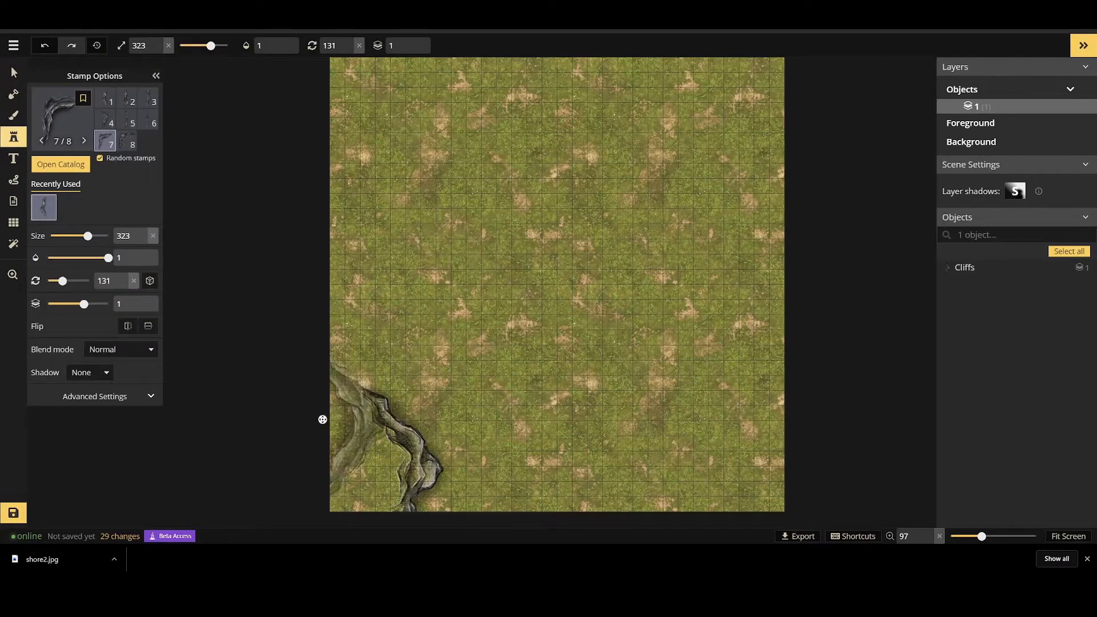
{"action": "left_click", "coordinate": [506, 246]}
{"action": "left_click", "coordinate": [148, 119]}
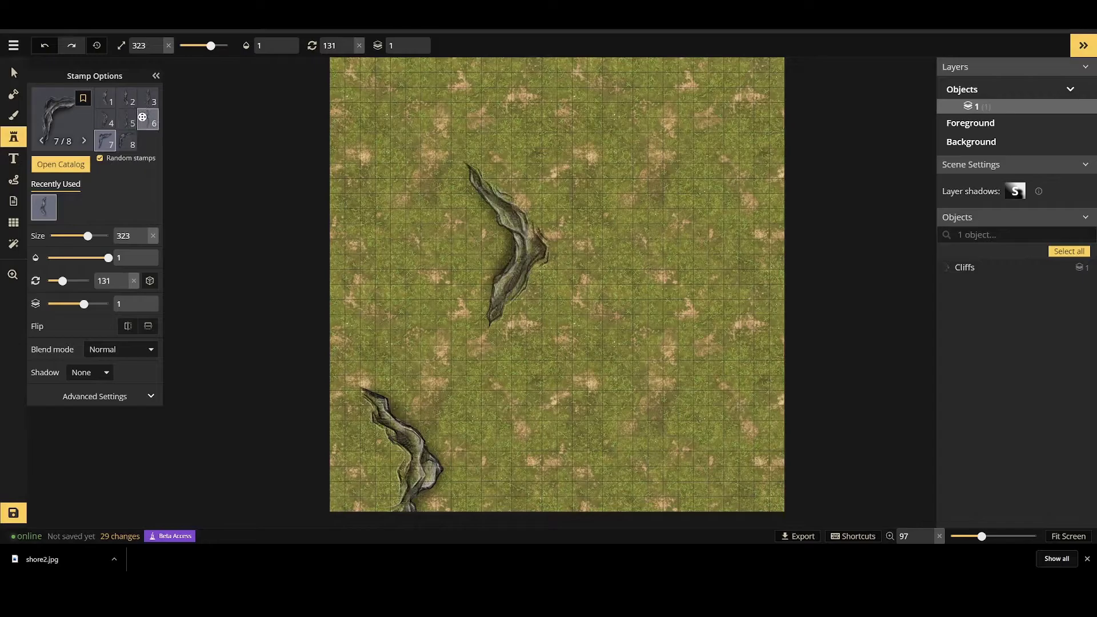
{"action": "left_click", "coordinate": [249, 308]}
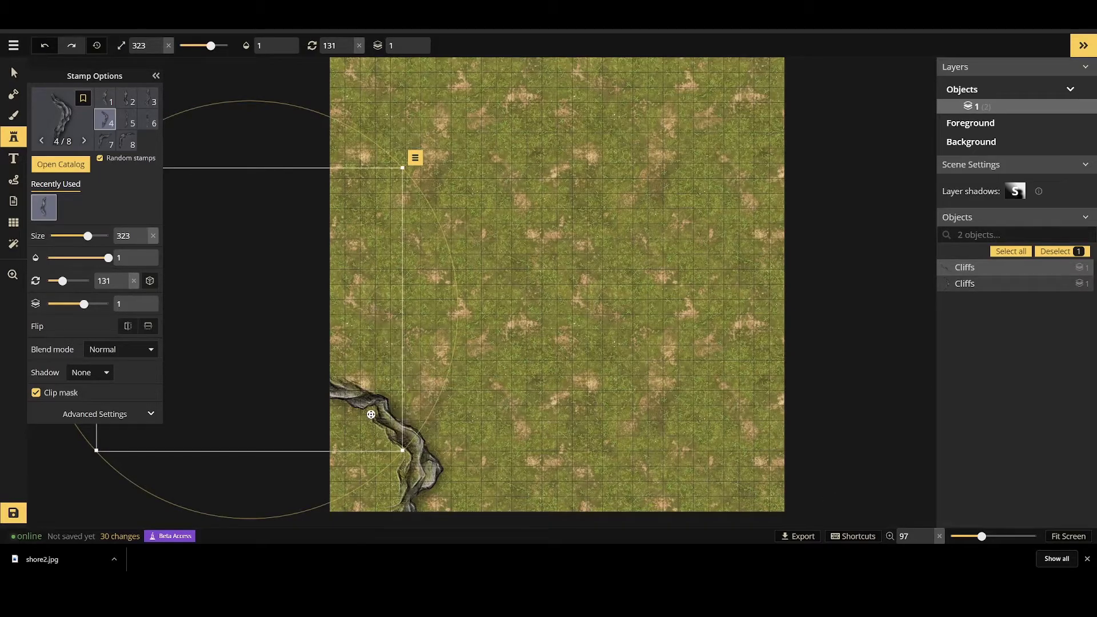
{"action": "key", "text": "Delete"}
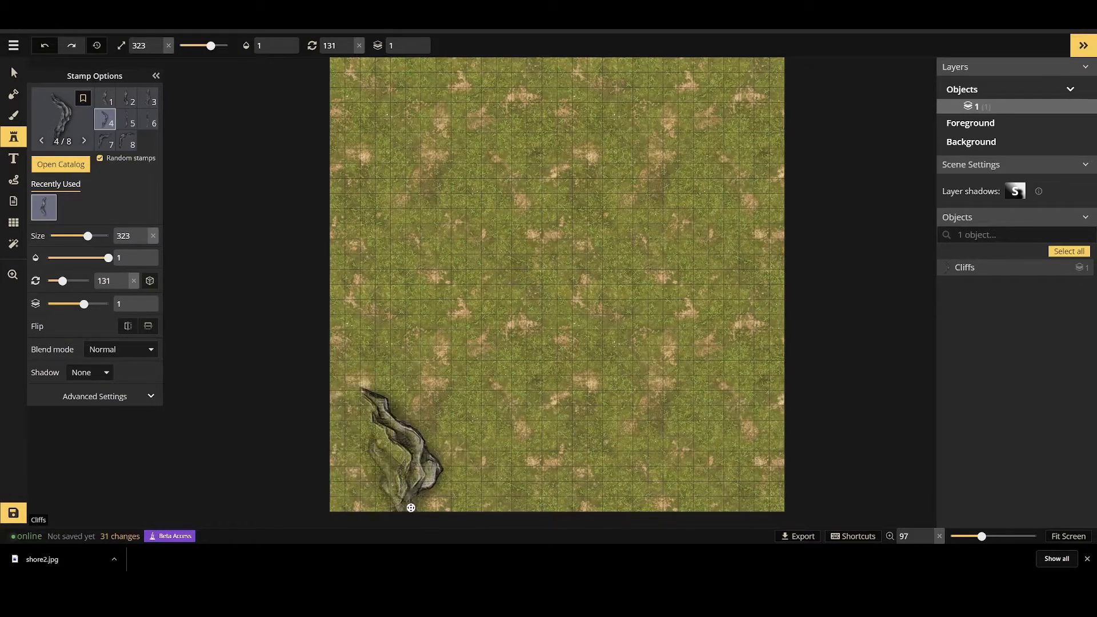
Choose the second, mossy-looking cobblestone texture and set a round background brush to size 84 and opacity 0.46.
{"action": "left_click", "coordinate": [8, 118]}
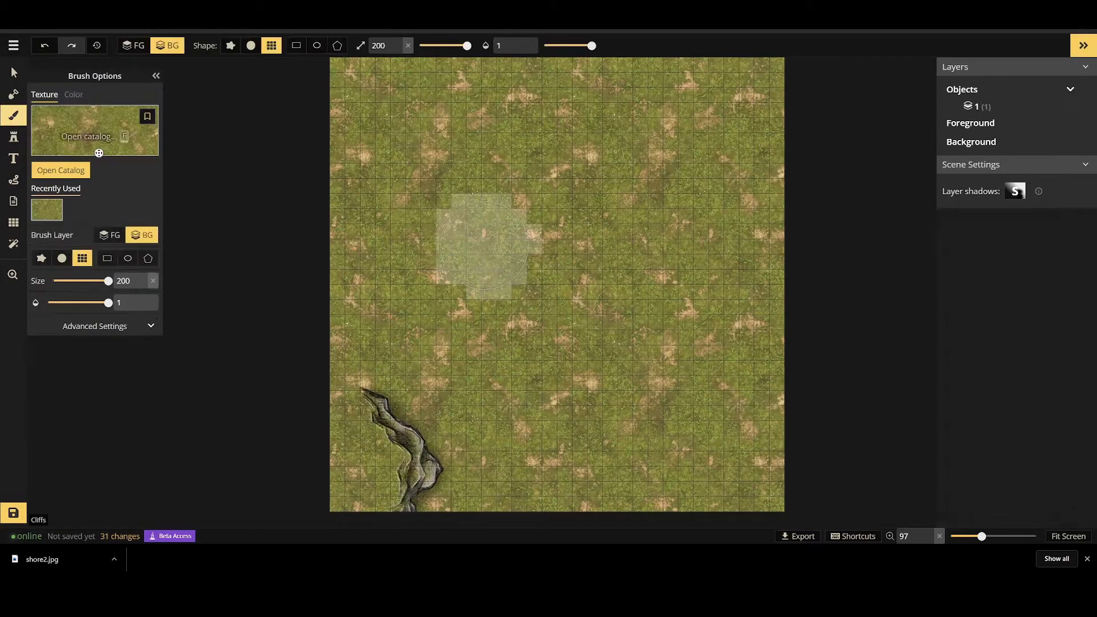
{"action": "left_click", "coordinate": [61, 169]}
{"action": "scroll", "coordinate": [693, 363], "scroll_direction": "down", "scroll_amount": 10}
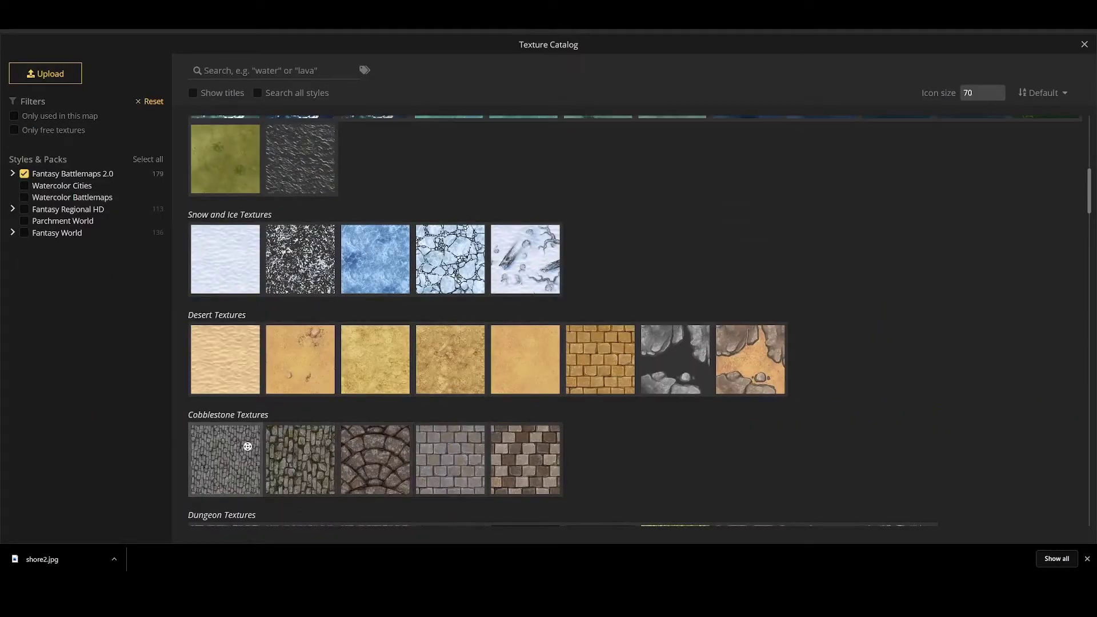
{"action": "left_click", "coordinate": [301, 458]}
{"action": "left_click", "coordinate": [62, 258]}
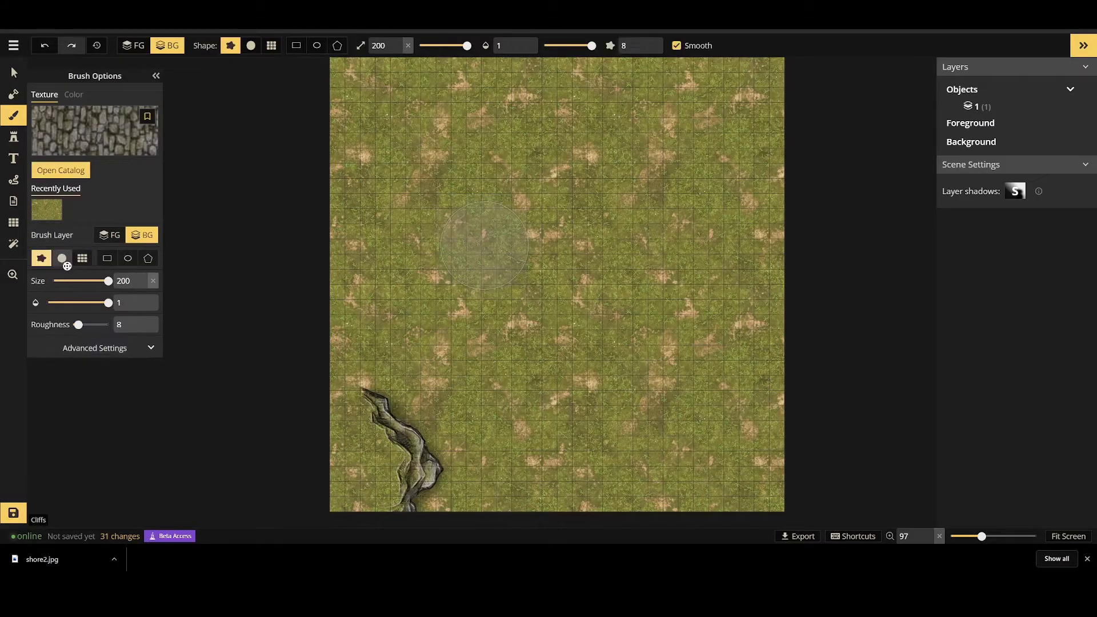
{"action": "left_click", "coordinate": [91, 284]}
{"action": "left_click_drag", "start_coordinate": [108, 303], "coordinate": [78, 303]}
Paint a faint cobblestone strip along the map's left edge and a winding diagonal path down to its lower edge.
{"action": "mouse_move", "coordinate": [352, 478]}
{"action": "left_mouse_down"}
{"action": "mouse_move", "coordinate": [347, 434]}
{"action": "mouse_move", "coordinate": [363, 470]}
{"action": "mouse_move", "coordinate": [355, 493]}
{"action": "mouse_move", "coordinate": [358, 440]}
{"action": "mouse_move", "coordinate": [366, 481]}
{"action": "mouse_move", "coordinate": [359, 490]}
{"action": "mouse_move", "coordinate": [364, 434]}
{"action": "mouse_move", "coordinate": [372, 491]}
{"action": "mouse_move", "coordinate": [361, 497]}
{"action": "mouse_move", "coordinate": [345, 423]}
{"action": "mouse_move", "coordinate": [349, 358]}
{"action": "mouse_move", "coordinate": [347, 371]}
{"action": "mouse_move", "coordinate": [369, 313]}
{"action": "mouse_move", "coordinate": [347, 382]}
{"action": "mouse_move", "coordinate": [371, 288]}
{"action": "mouse_move", "coordinate": [337, 392]}
{"action": "mouse_move", "coordinate": [353, 182]}
{"action": "mouse_move", "coordinate": [355, 317]}
{"action": "mouse_move", "coordinate": [355, 75]}
{"action": "mouse_move", "coordinate": [460, 253]}
{"action": "mouse_move", "coordinate": [345, 68]}
{"action": "mouse_move", "coordinate": [347, 115]}
{"action": "mouse_move", "coordinate": [343, 74]}
{"action": "left_mouse_up"}
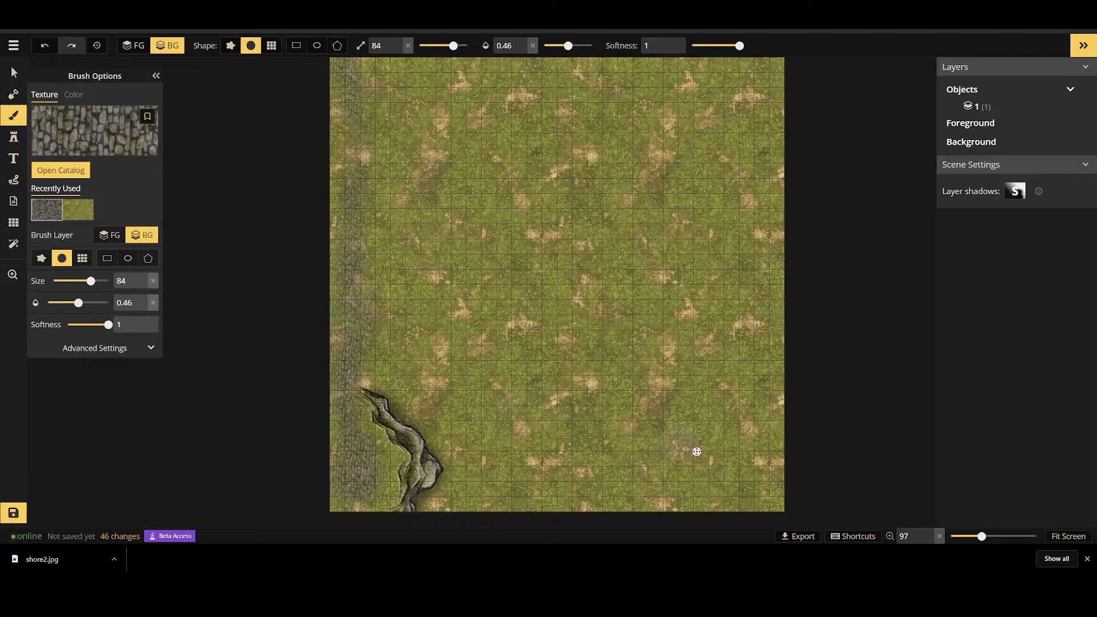
{"action": "mouse_move", "coordinate": [419, 188]}
{"action": "left_mouse_down"}
{"action": "mouse_move", "coordinate": [379, 154]}
{"action": "mouse_move", "coordinate": [485, 186]}
{"action": "mouse_move", "coordinate": [481, 197]}
{"action": "mouse_move", "coordinate": [541, 201]}
{"action": "mouse_move", "coordinate": [604, 277]}
{"action": "mouse_move", "coordinate": [468, 182]}
{"action": "mouse_move", "coordinate": [509, 202]}
{"action": "mouse_move", "coordinate": [636, 320]}
{"action": "mouse_move", "coordinate": [669, 462]}
{"action": "left_mouse_up"}
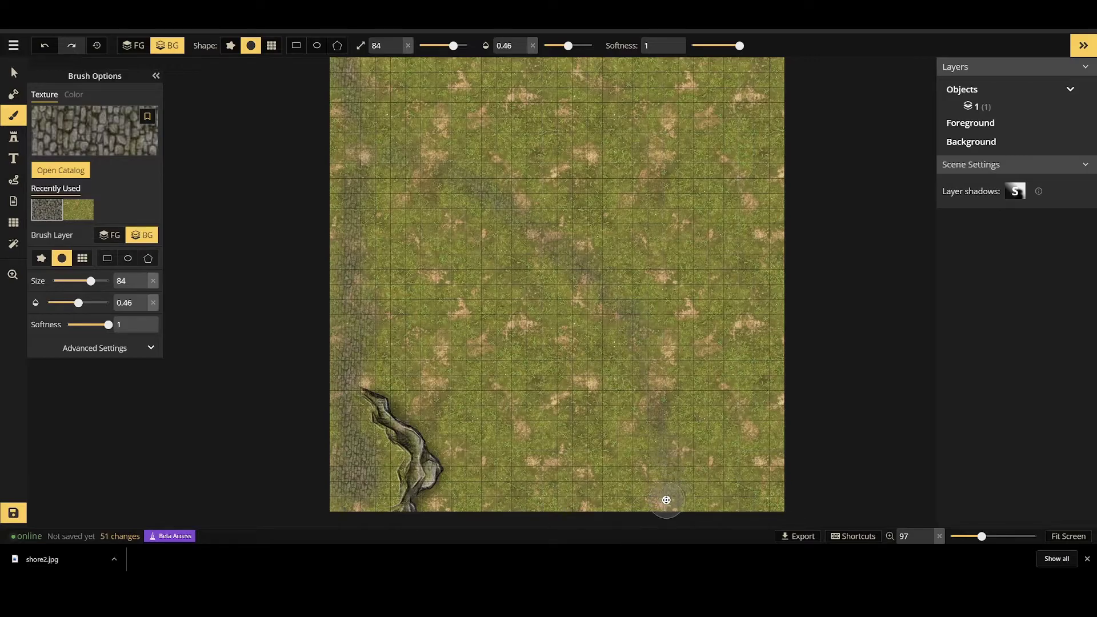
{"action": "mouse_move", "coordinate": [666, 508]}
{"action": "left_mouse_down"}
{"action": "mouse_move", "coordinate": [643, 395]}
{"action": "mouse_move", "coordinate": [649, 517]}
{"action": "left_mouse_up"}
{"action": "mouse_move", "coordinate": [511, 127]}
{"action": "left_mouse_down"}
{"action": "mouse_move", "coordinate": [580, 204]}
{"action": "mouse_move", "coordinate": [591, 371]}
{"action": "left_mouse_up"}
{"action": "left_click_drag", "start_coordinate": [539, 329], "coordinate": [498, 295]}
{"action": "left_click_drag", "start_coordinate": [483, 175], "coordinate": [468, 171]}
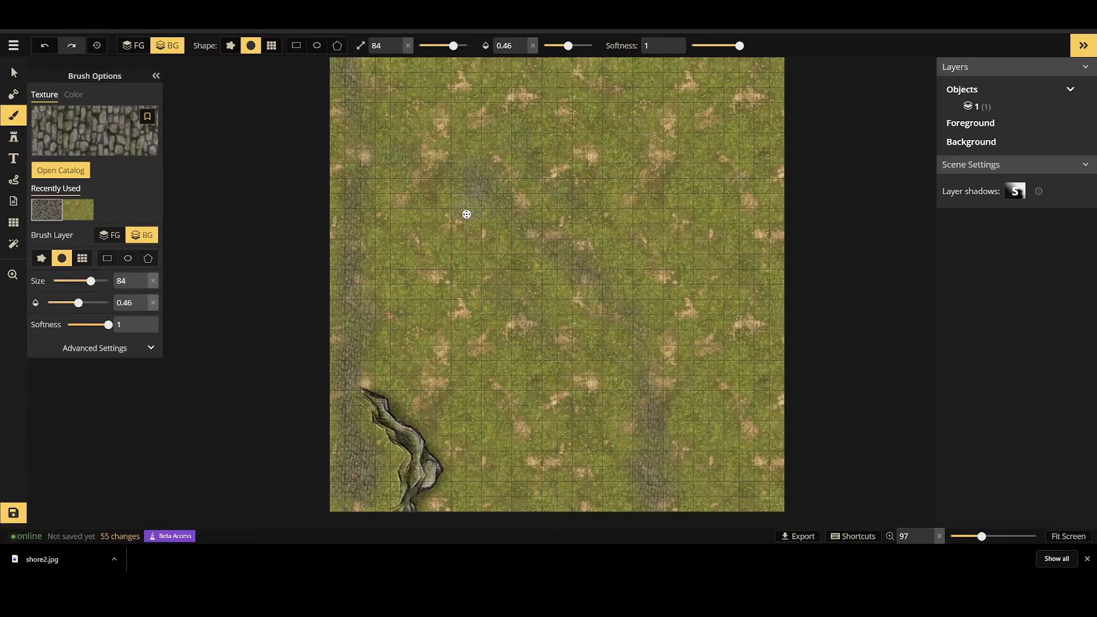
{"action": "left_click_drag", "start_coordinate": [512, 257], "coordinate": [519, 268]}
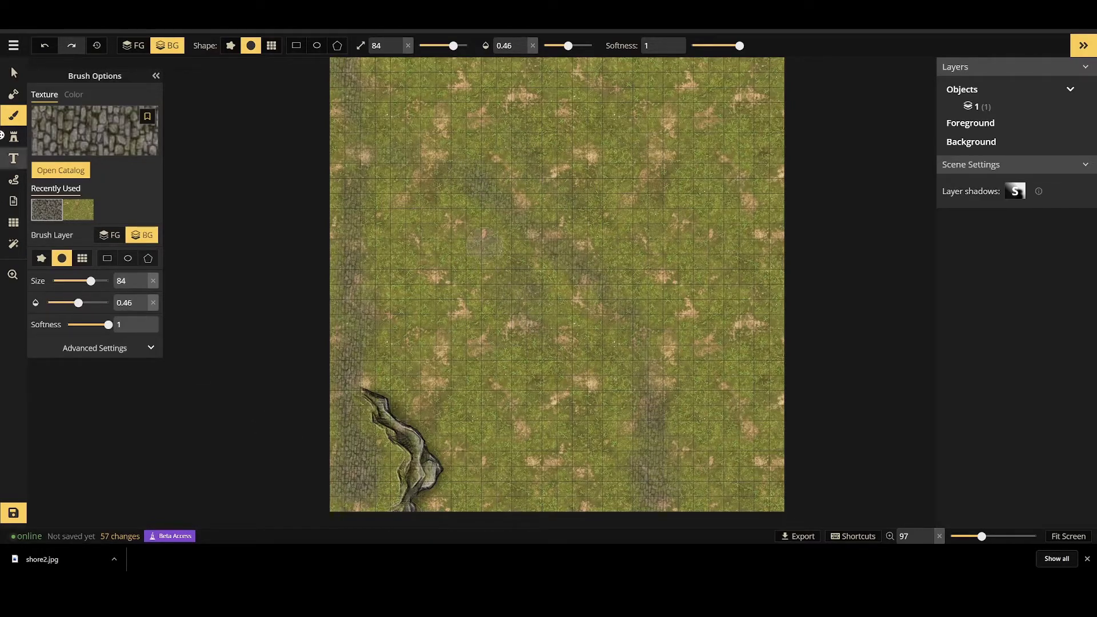
Choose the first texture under Leaves and Flowers and set the round brush to size 200 and opacity 0.24.
{"action": "left_click", "coordinate": [73, 172]}
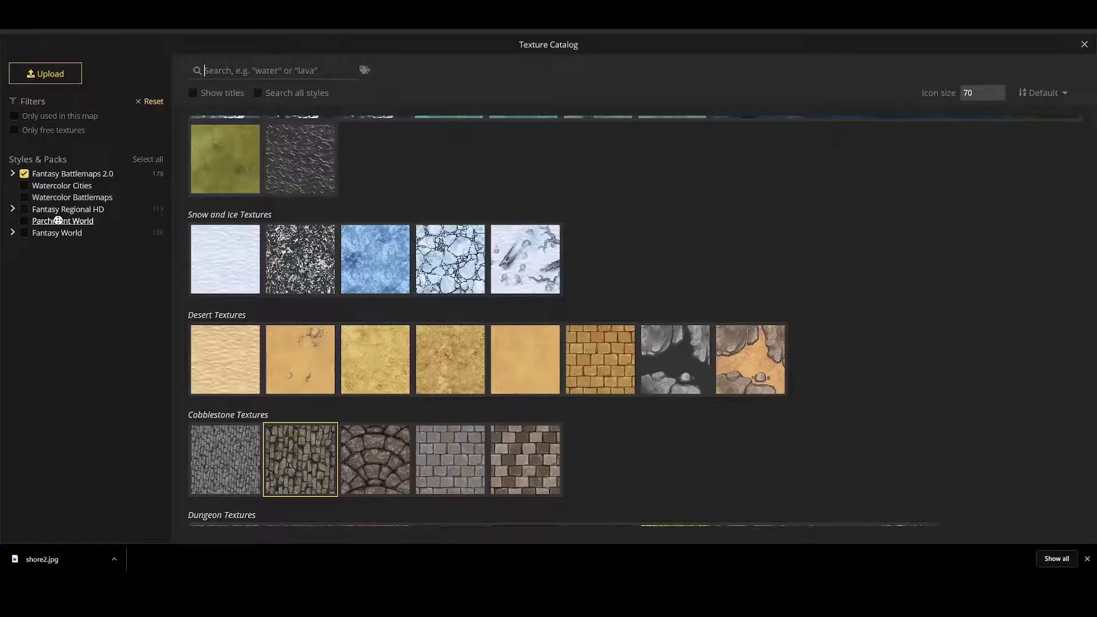
{"action": "scroll", "coordinate": [337, 126], "scroll_direction": "up", "scroll_amount": 2}
{"action": "scroll", "coordinate": [337, 126], "scroll_direction": "up", "scroll_amount": 5}
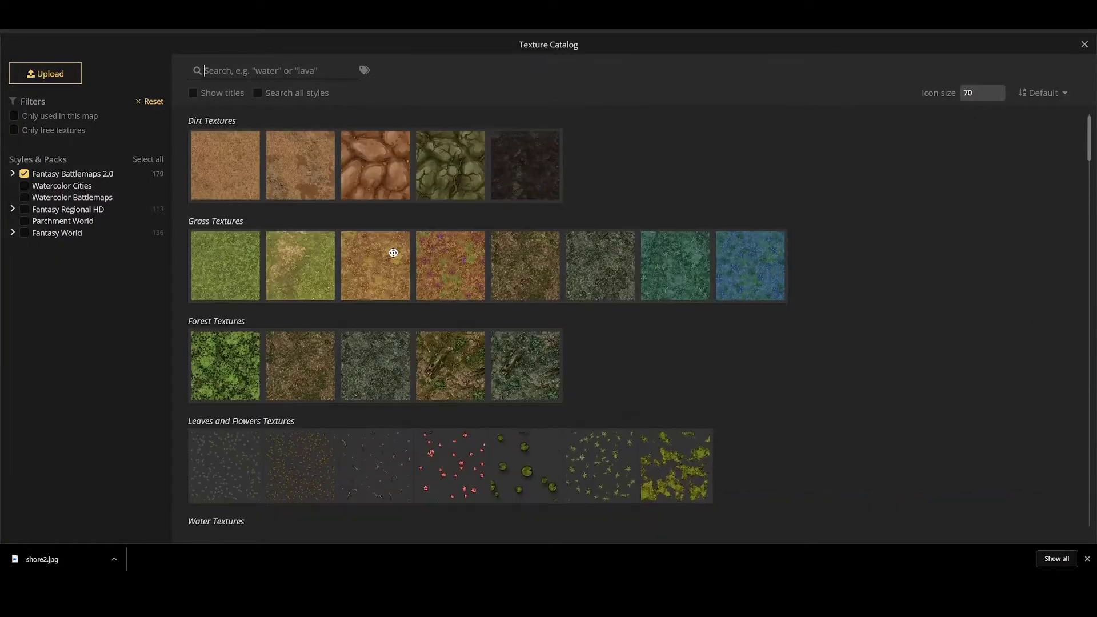
{"action": "left_click", "coordinate": [234, 458]}
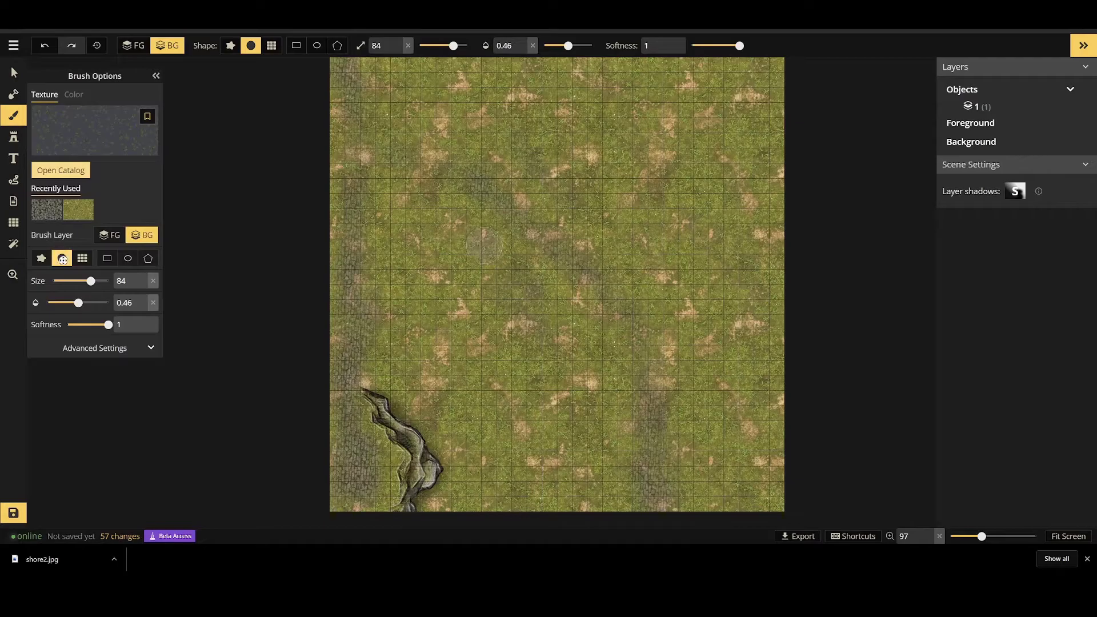
{"action": "mouse_move", "coordinate": [91, 281]}
{"action": "left_mouse_down"}
{"action": "mouse_move", "coordinate": [108, 280]}
{"action": "mouse_move", "coordinate": [60, 303]}
{"action": "left_mouse_up"}
Paint the leaf texture faintly over the cobblestone paths, around the cliff, and across the surrounding grass.
{"action": "left_click_drag", "start_coordinate": [654, 403], "coordinate": [651, 460]}
{"action": "mouse_move", "coordinate": [657, 400]}
{"action": "left_mouse_down"}
{"action": "mouse_move", "coordinate": [657, 491]}
{"action": "mouse_move", "coordinate": [644, 399]}
{"action": "mouse_move", "coordinate": [434, 211]}
{"action": "mouse_move", "coordinate": [362, 350]}
{"action": "mouse_move", "coordinate": [366, 425]}
{"action": "left_mouse_up"}
{"action": "mouse_move", "coordinate": [449, 493]}
{"action": "left_mouse_down"}
{"action": "mouse_move", "coordinate": [383, 481]}
{"action": "mouse_move", "coordinate": [369, 459]}
{"action": "mouse_move", "coordinate": [362, 384]}
{"action": "left_mouse_up"}
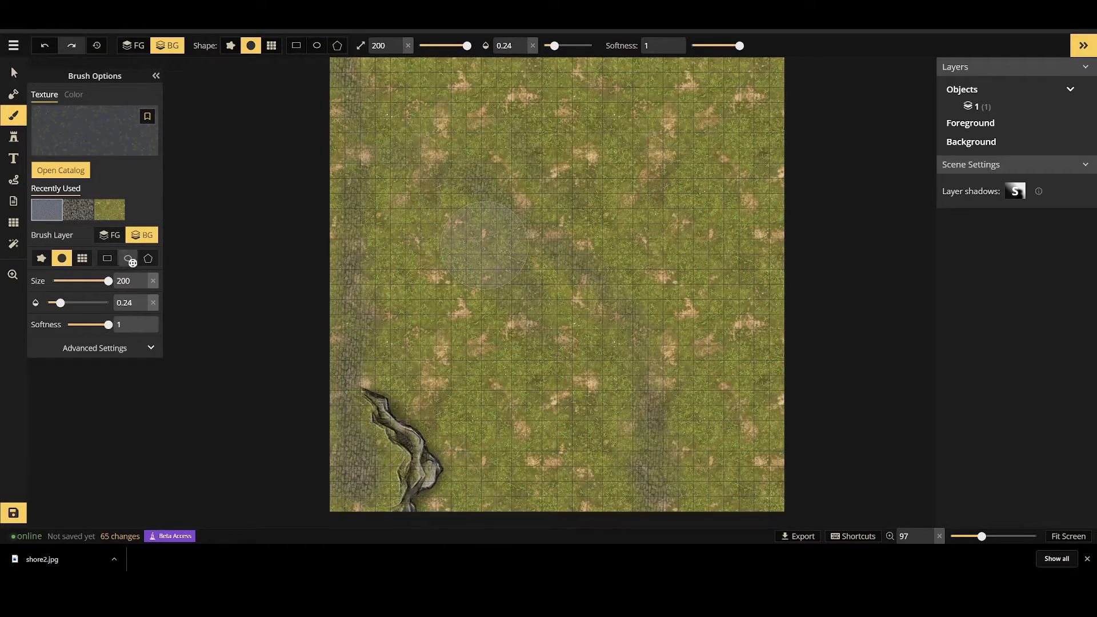
{"action": "left_click_drag", "start_coordinate": [685, 250], "coordinate": [670, 367]}
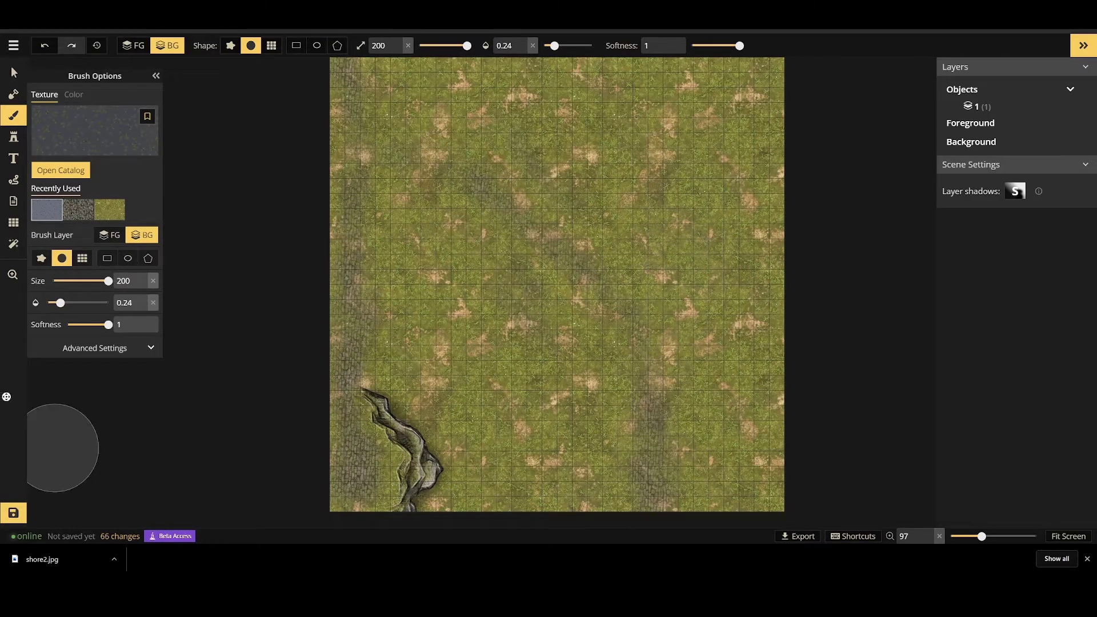
Search for "rocks", choose the scattered Rocks texture under Dungeon Textures, and paint it over the diagonal path at size 121, opacity up to 0.28.
{"action": "left_click_drag", "start_coordinate": [107, 281], "coordinate": [98, 281]}
{"action": "left_click", "coordinate": [67, 176]}
{"action": "scroll", "coordinate": [617, 326], "scroll_direction": "down", "scroll_amount": 3}
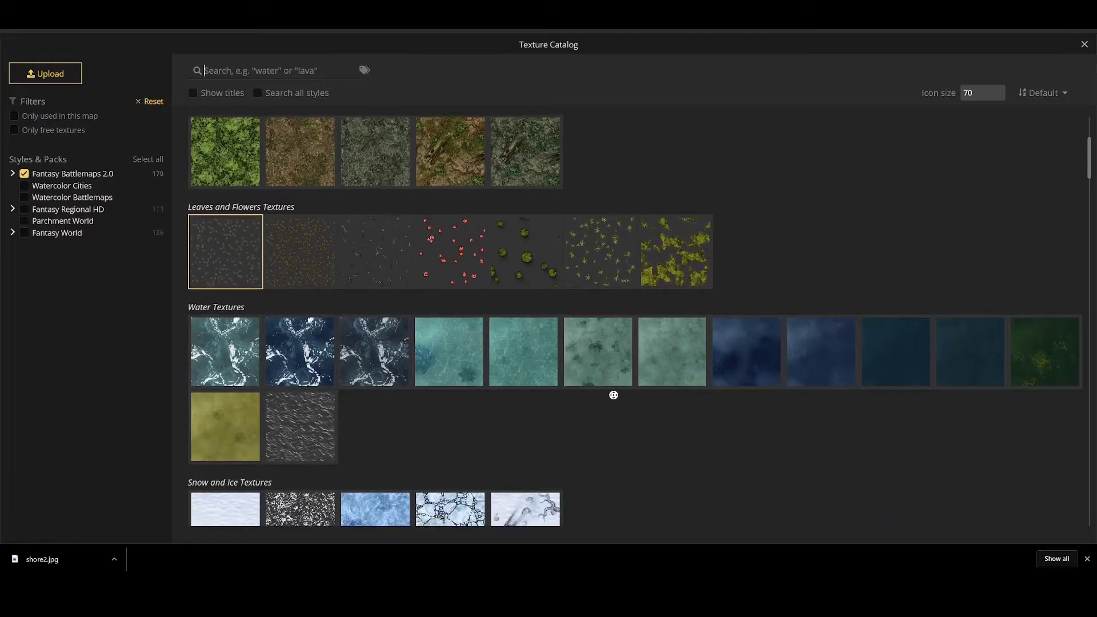
{"action": "scroll", "coordinate": [456, 286], "scroll_direction": "up", "scroll_amount": 3}
{"action": "type", "text": "rocks"}
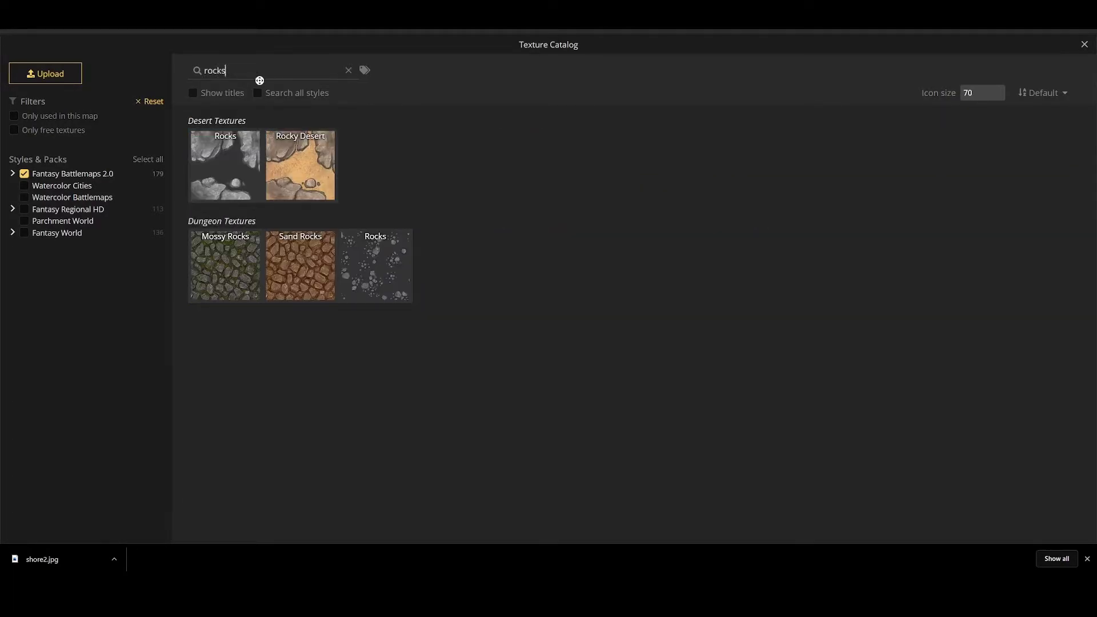
{"action": "left_click", "coordinate": [393, 289]}
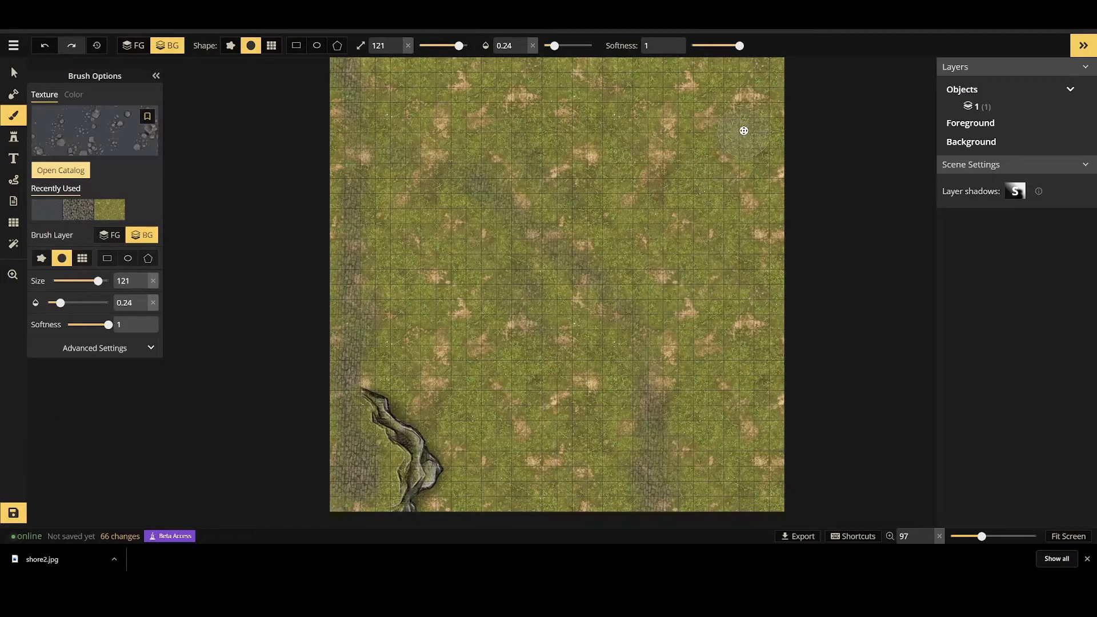
{"action": "mouse_move", "coordinate": [656, 403]}
{"action": "left_mouse_down"}
{"action": "mouse_move", "coordinate": [639, 480]}
{"action": "mouse_move", "coordinate": [647, 420]}
{"action": "mouse_move", "coordinate": [605, 238]}
{"action": "left_mouse_up"}
{"action": "mouse_move", "coordinate": [642, 311]}
{"action": "left_mouse_down"}
{"action": "mouse_move", "coordinate": [563, 240]}
{"action": "mouse_move", "coordinate": [506, 214]}
{"action": "mouse_move", "coordinate": [431, 248]}
{"action": "mouse_move", "coordinate": [506, 214]}
{"action": "mouse_move", "coordinate": [503, 181]}
{"action": "mouse_move", "coordinate": [582, 263]}
{"action": "mouse_move", "coordinate": [510, 288]}
{"action": "mouse_move", "coordinate": [484, 244]}
{"action": "mouse_move", "coordinate": [542, 262]}
{"action": "mouse_move", "coordinate": [532, 249]}
{"action": "mouse_move", "coordinate": [560, 296]}
{"action": "mouse_move", "coordinate": [523, 230]}
{"action": "mouse_move", "coordinate": [558, 255]}
{"action": "mouse_move", "coordinate": [542, 231]}
{"action": "mouse_move", "coordinate": [562, 258]}
{"action": "mouse_move", "coordinate": [543, 246]}
{"action": "mouse_move", "coordinate": [558, 284]}
{"action": "left_mouse_up"}
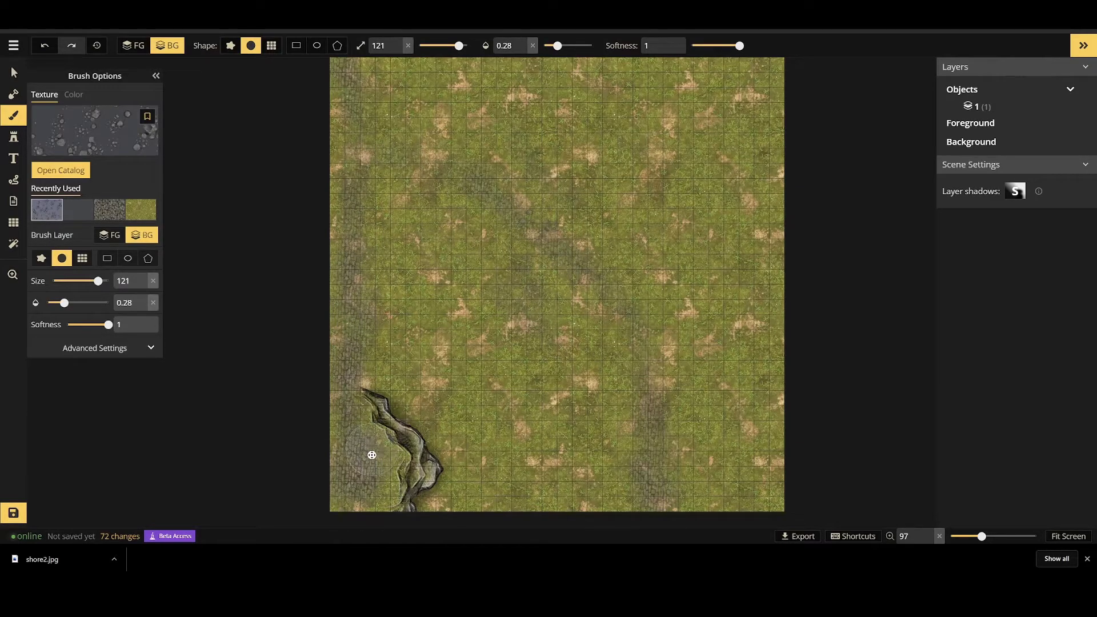
Paint the rocks texture over the grass and along the worn paths on the background, raising the brush opacity to 0.49.
{"action": "left_click_drag", "start_coordinate": [365, 483], "coordinate": [447, 515]}
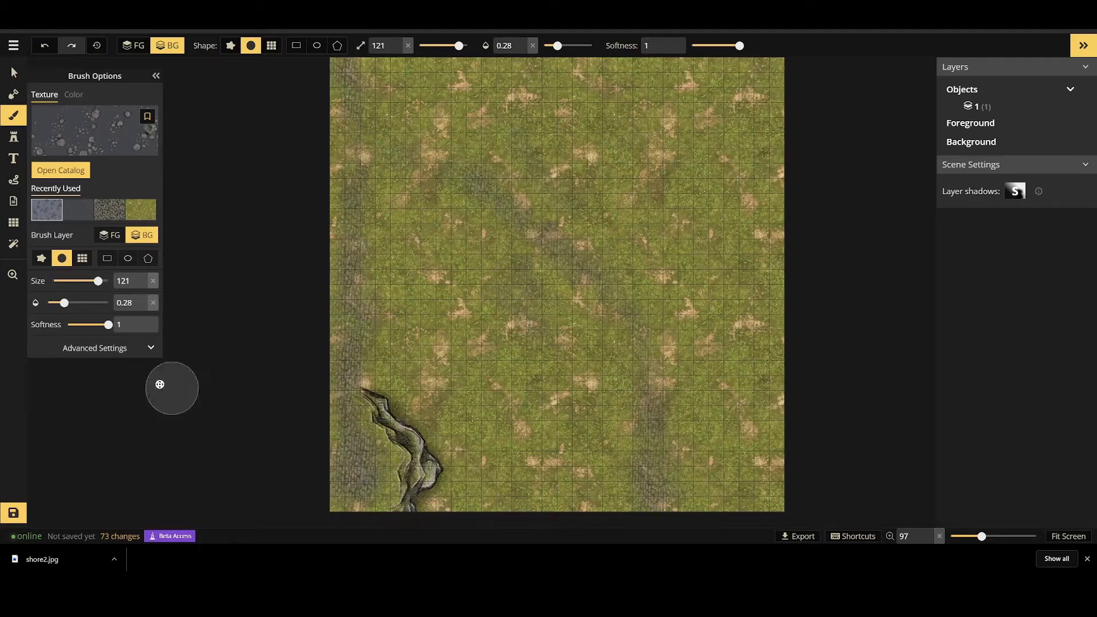
{"action": "left_click_drag", "start_coordinate": [65, 304], "coordinate": [81, 303]}
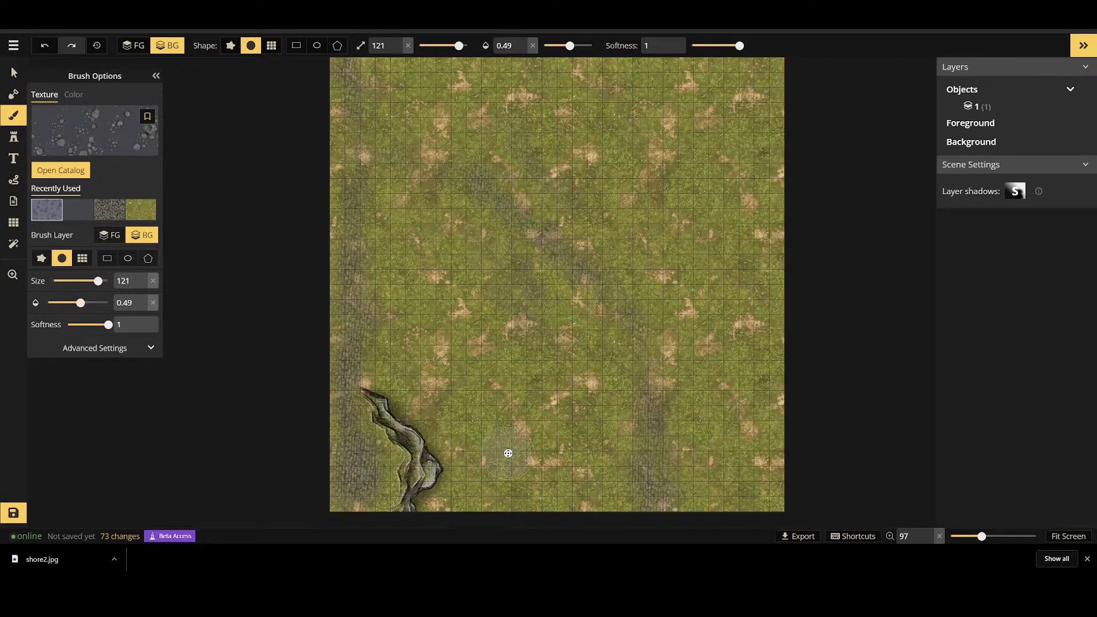
{"action": "left_click_drag", "start_coordinate": [695, 431], "coordinate": [671, 368]}
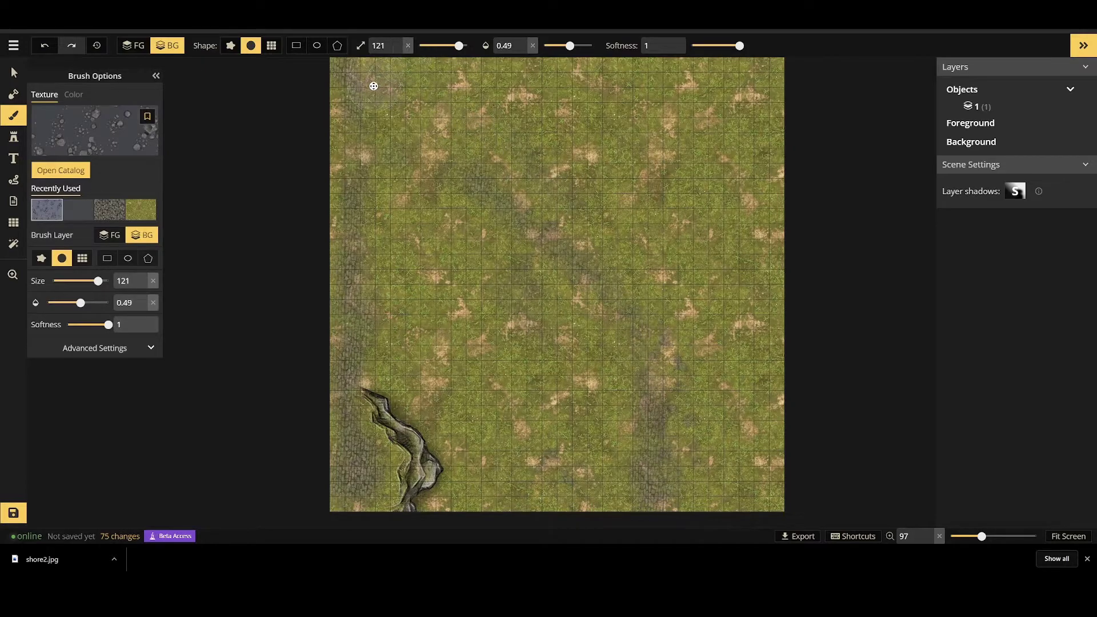
{"action": "mouse_move", "coordinate": [483, 223]}
{"action": "left_mouse_down"}
{"action": "mouse_move", "coordinate": [453, 164]}
{"action": "mouse_move", "coordinate": [393, 135]}
{"action": "left_mouse_up"}
{"action": "left_click_drag", "start_coordinate": [341, 343], "coordinate": [352, 403]}
{"action": "left_click", "coordinate": [797, 483]}
{"action": "left_click_drag", "start_coordinate": [609, 373], "coordinate": [484, 245]}
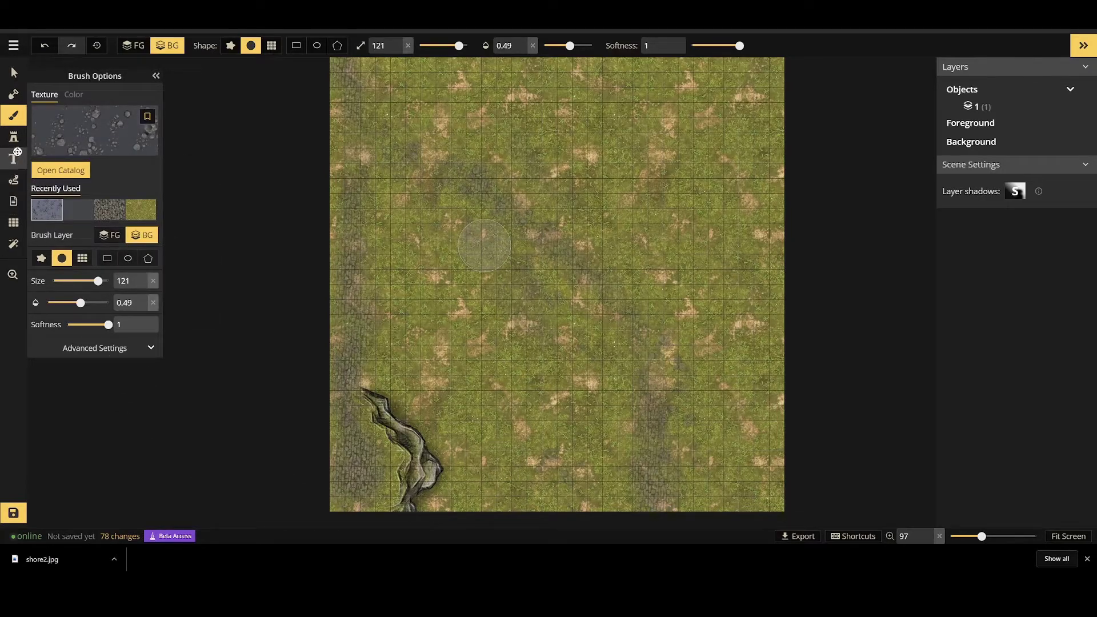
{"action": "left_click", "coordinate": [13, 157]}
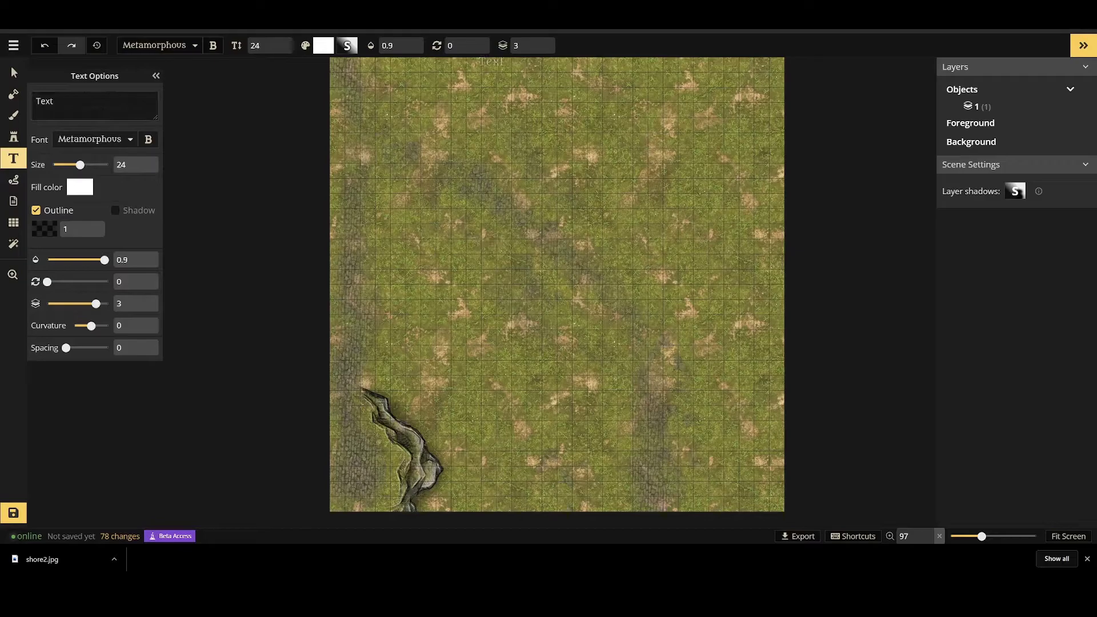
Switch to Roll20, upload shore2.jpg to the library and place it on the blank page.
{"action": "left_click", "coordinate": [423, 13]}
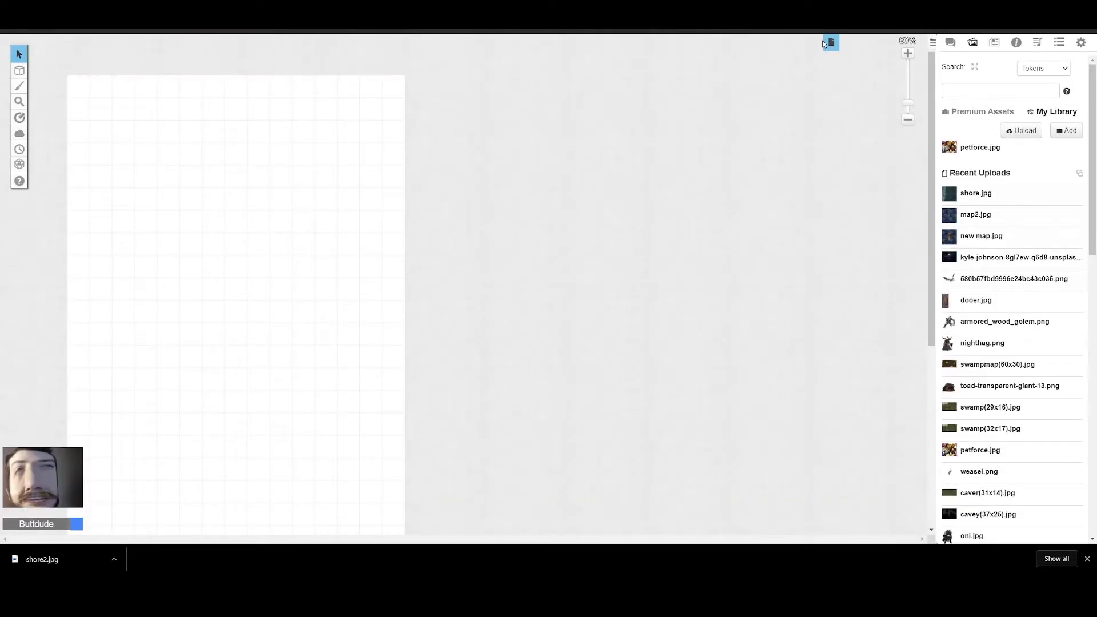
{"action": "left_click", "coordinate": [831, 45]}
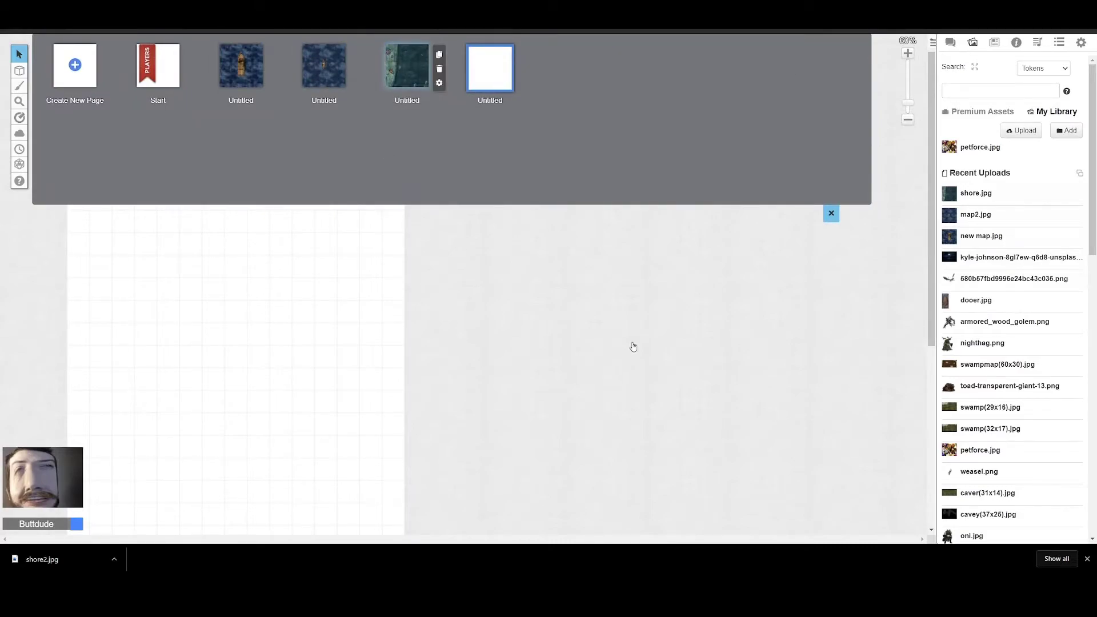
{"action": "left_click", "coordinate": [831, 213]}
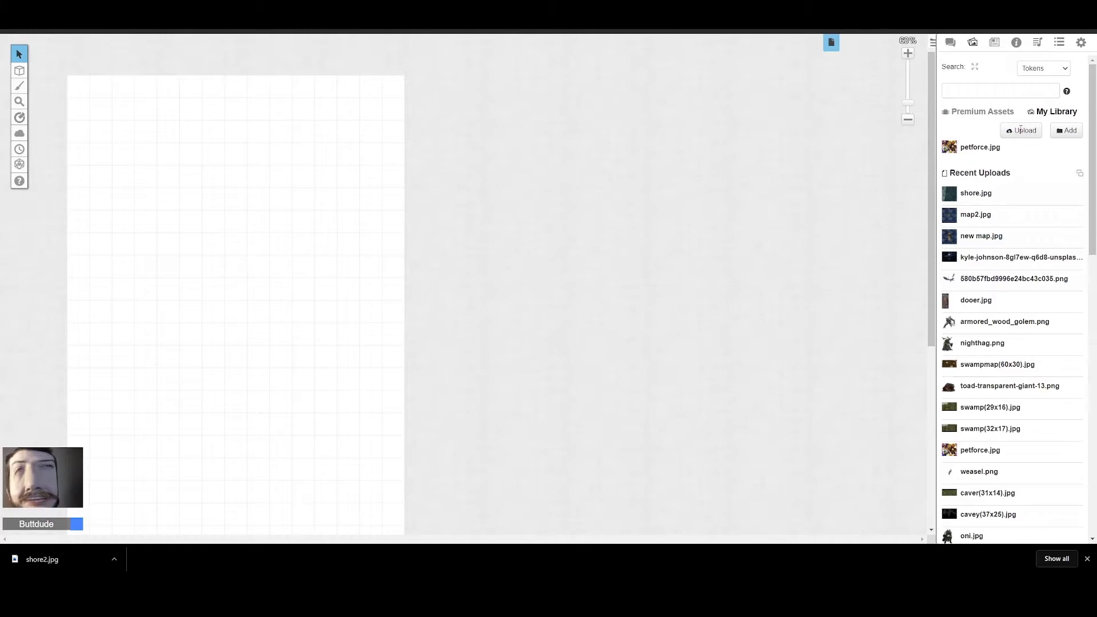
{"action": "left_click", "coordinate": [1021, 130]}
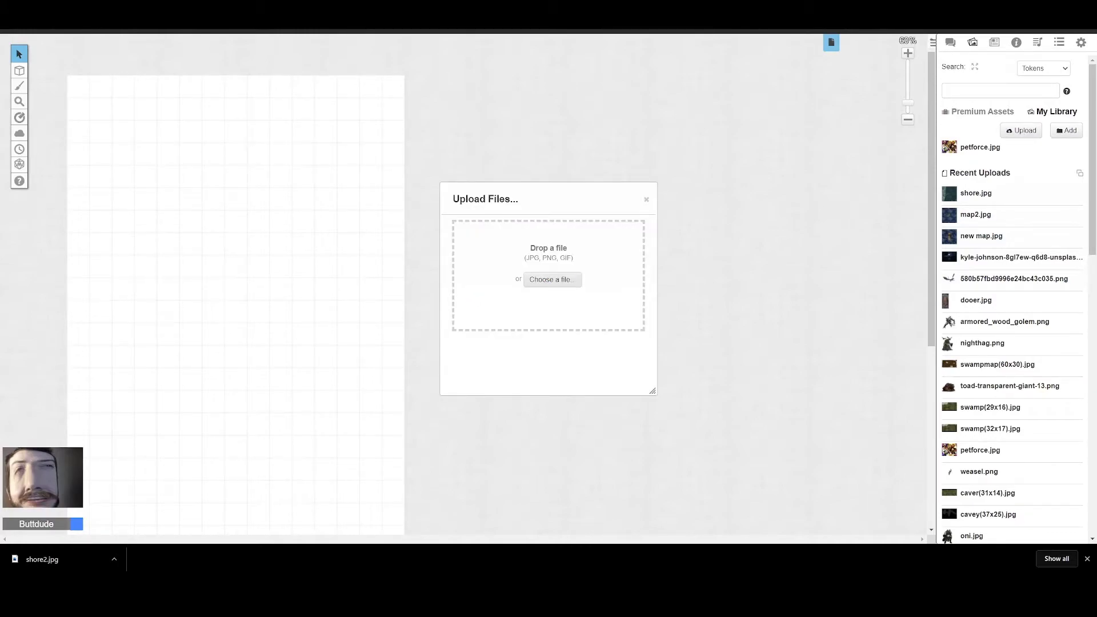
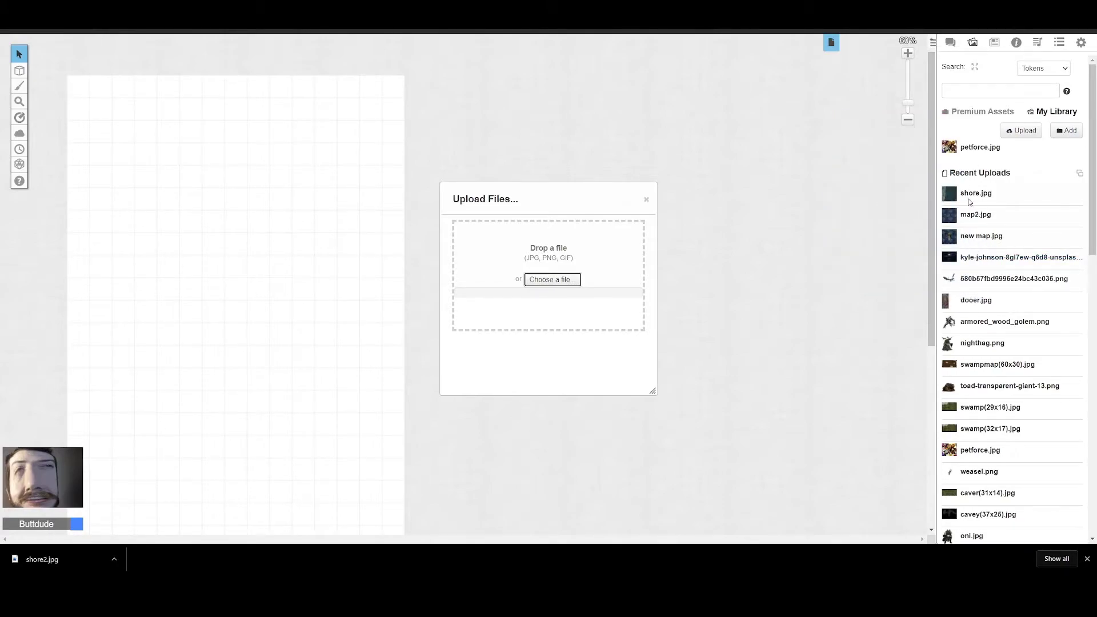
{"action": "left_click_drag", "start_coordinate": [971, 202], "coordinate": [135, 201]}
{"action": "left_click", "coordinate": [16, 53]}
{"action": "left_click", "coordinate": [123, 199]}
{"action": "left_click", "coordinate": [649, 200]}
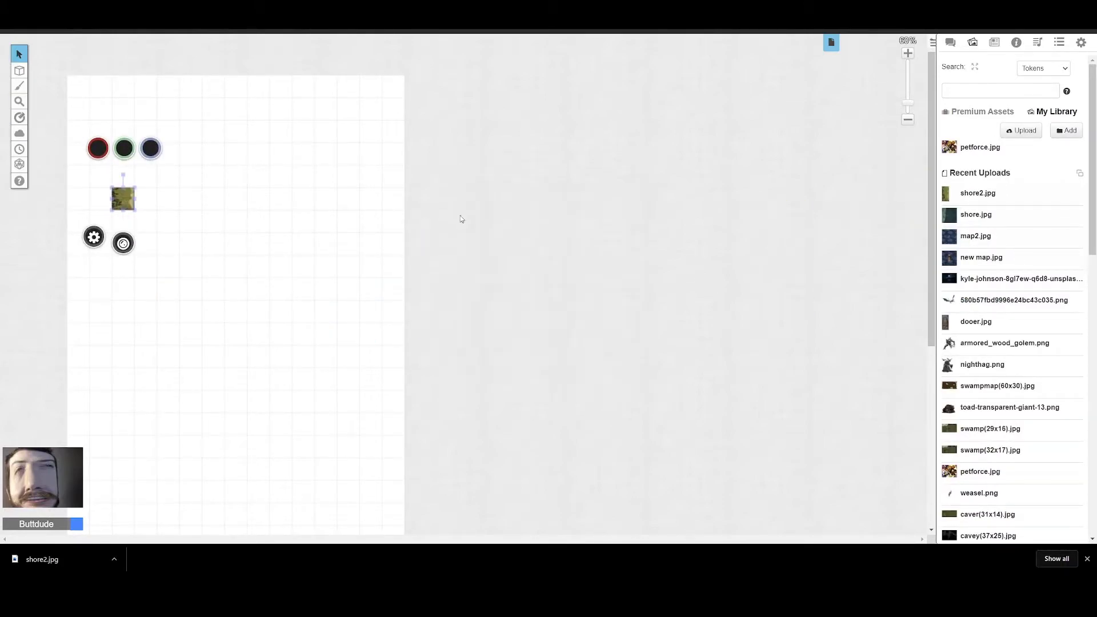
Set the shore2 image's dimensions to 20 by 30 units and move it so its upper-left corner lies inside the page.
{"action": "right_click", "coordinate": [126, 197]}
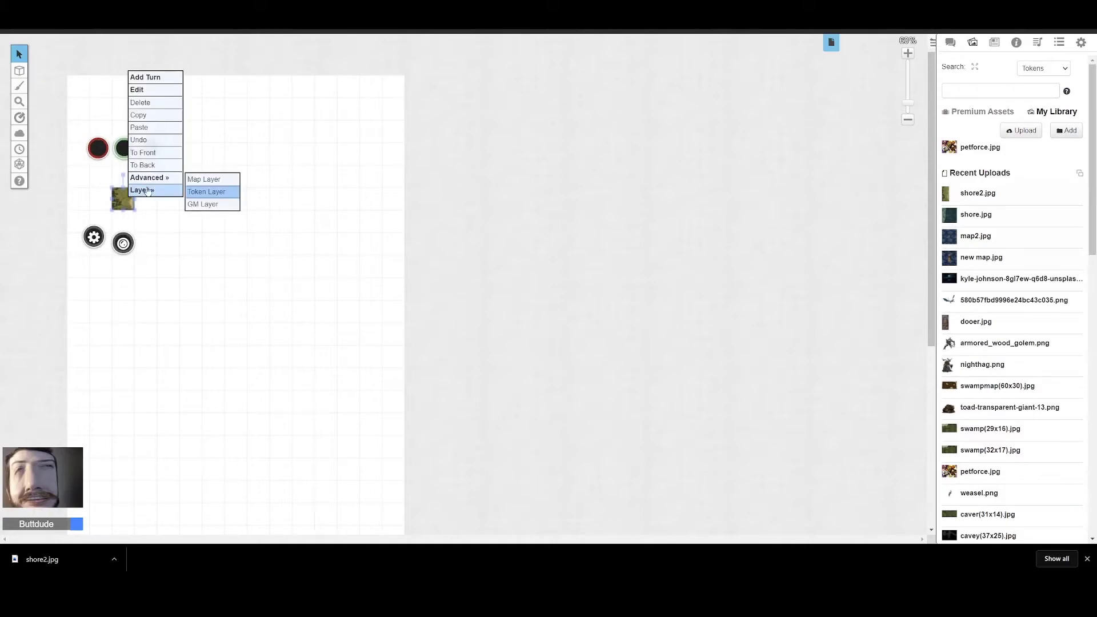
{"action": "mouse_move", "coordinate": [151, 177]}
{"action": "left_click", "coordinate": [197, 229]}
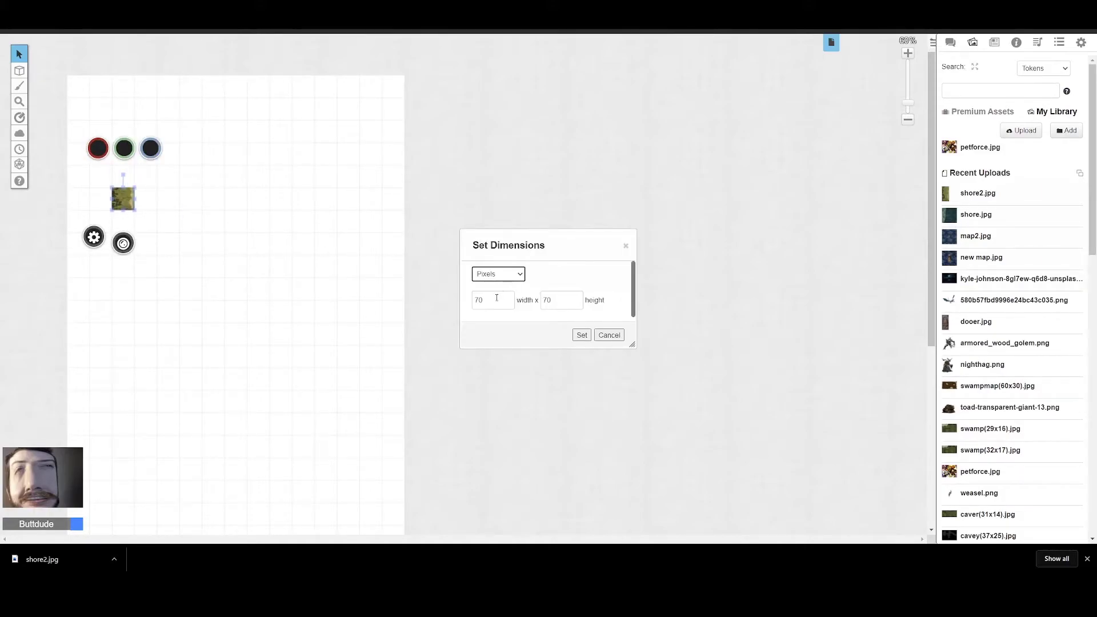
{"action": "key", "text": "Down"}
{"action": "key", "text": "Tab"}
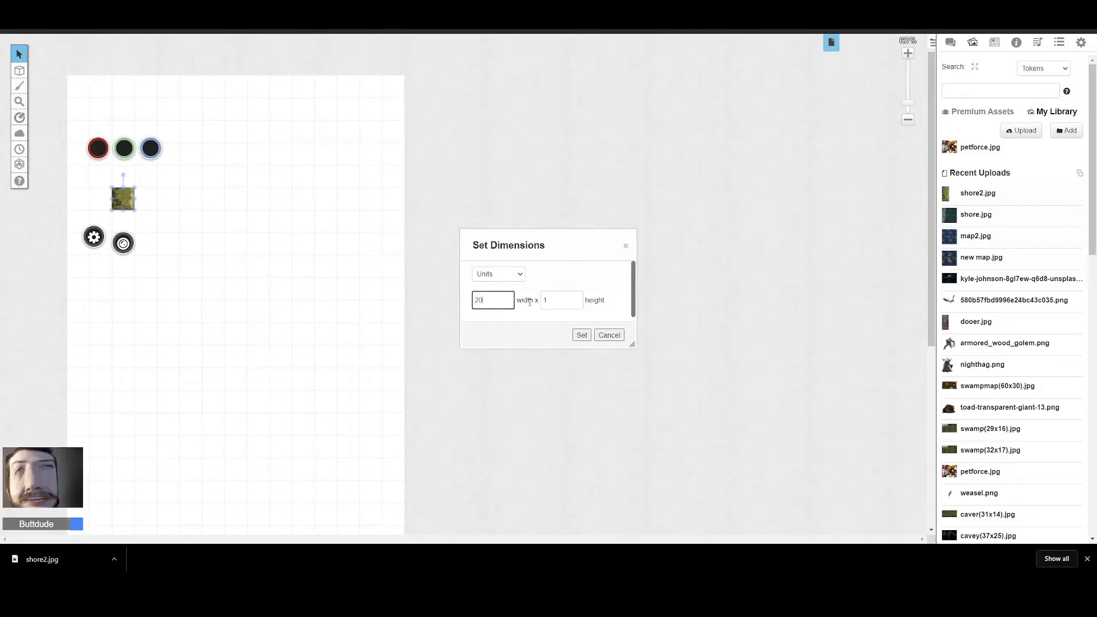
{"action": "key", "text": "Tab"}
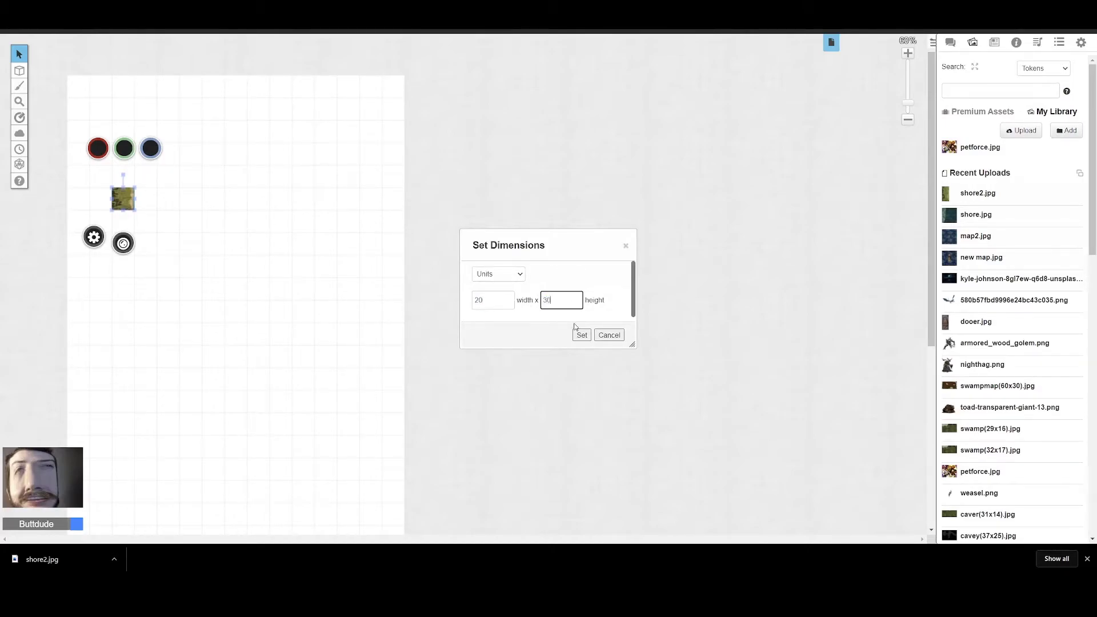
{"action": "type", "text": "30"}
{"action": "left_click", "coordinate": [575, 335]}
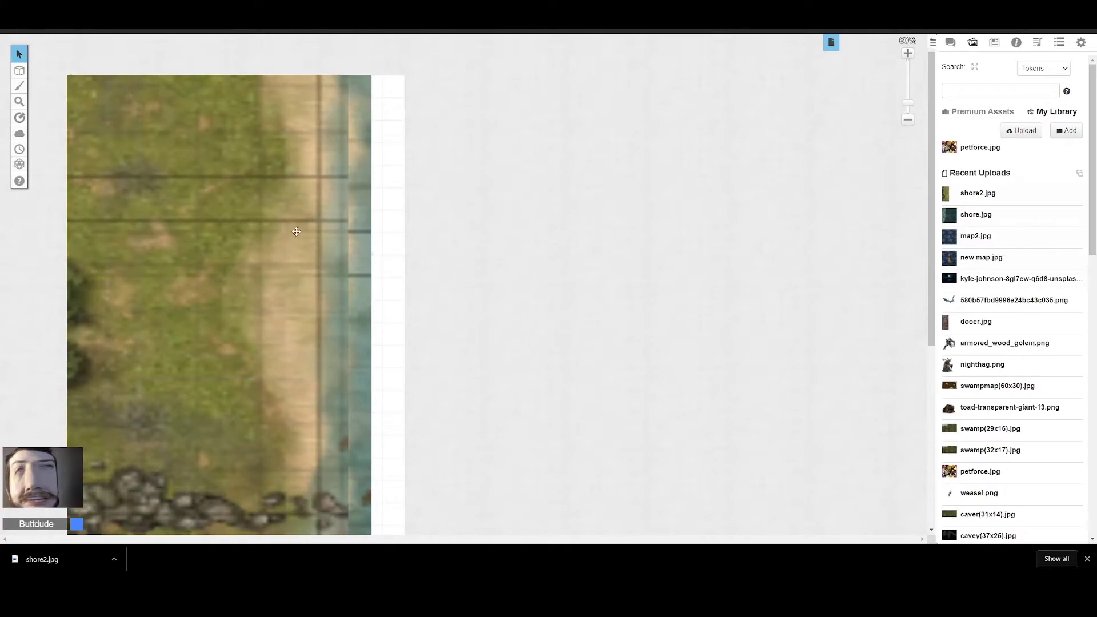
{"action": "left_click_drag", "start_coordinate": [271, 126], "coordinate": [275, 256]}
{"action": "left_click_drag", "start_coordinate": [251, 184], "coordinate": [294, 261]}
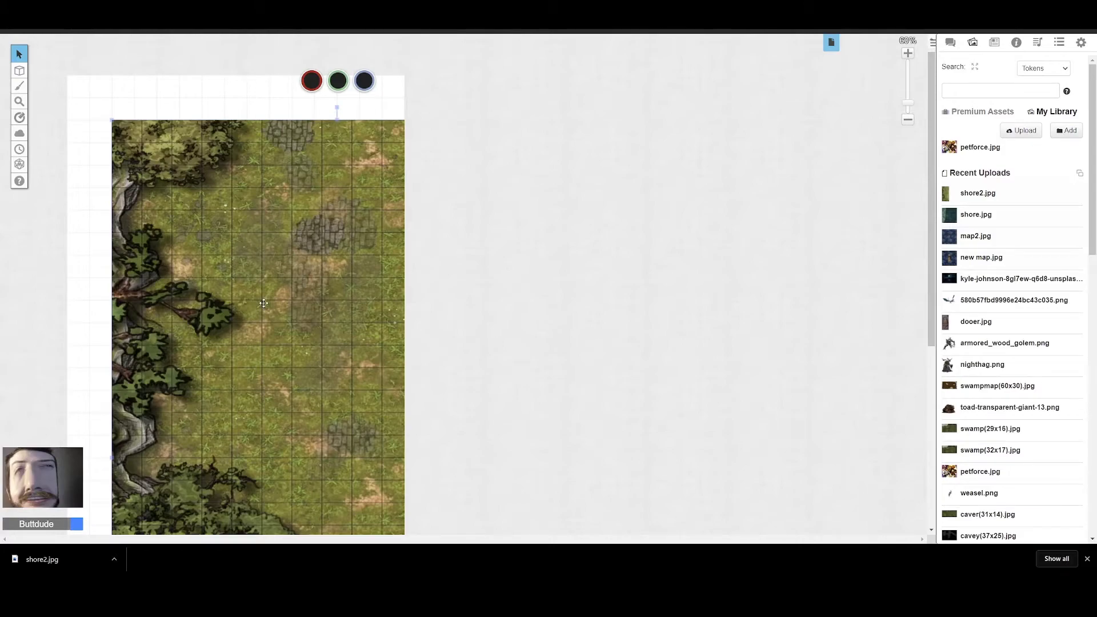
Reduce the shore2 image's width in units so that it matches the page's width.
{"action": "right_click", "coordinate": [270, 177]}
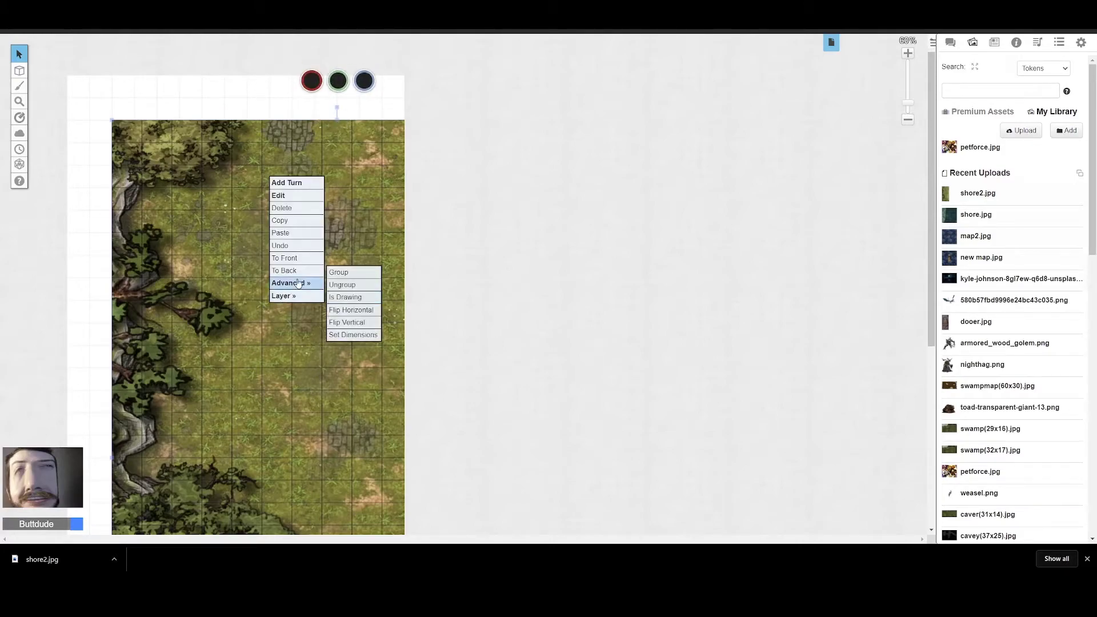
{"action": "mouse_move", "coordinate": [296, 282]}
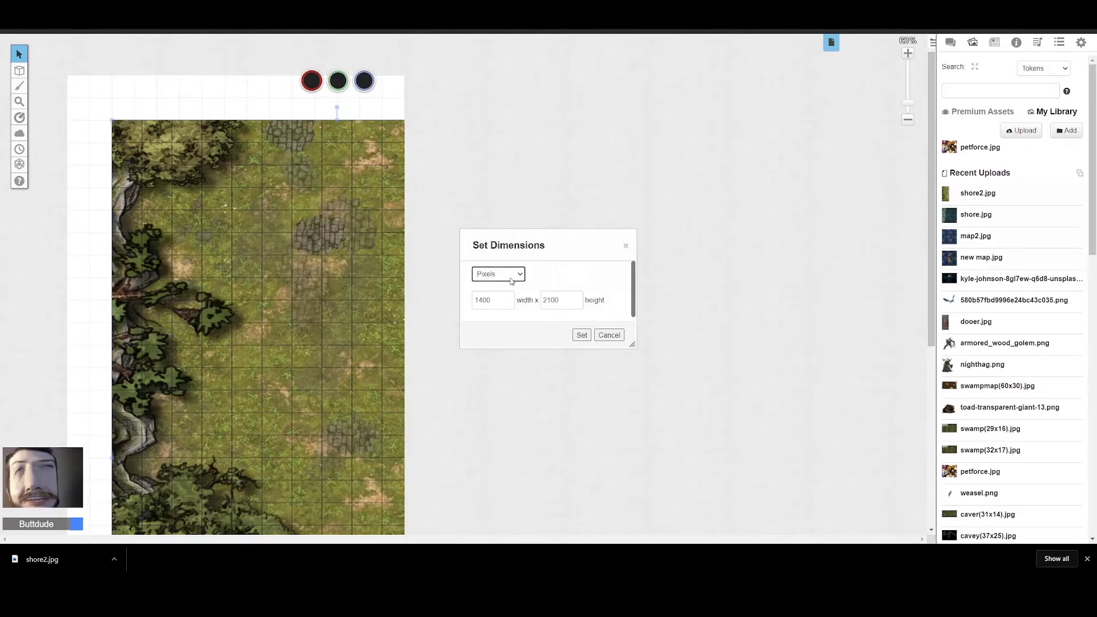
{"action": "left_click", "coordinate": [504, 297]}
{"action": "double_click", "coordinate": [545, 303]}
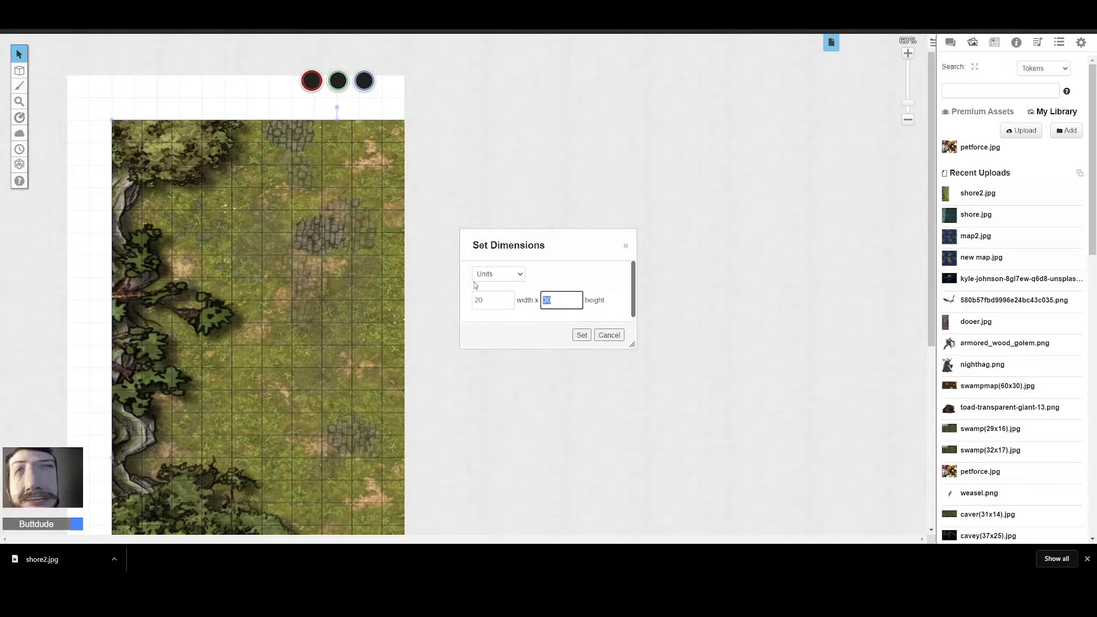
{"action": "double_click", "coordinate": [495, 307]}
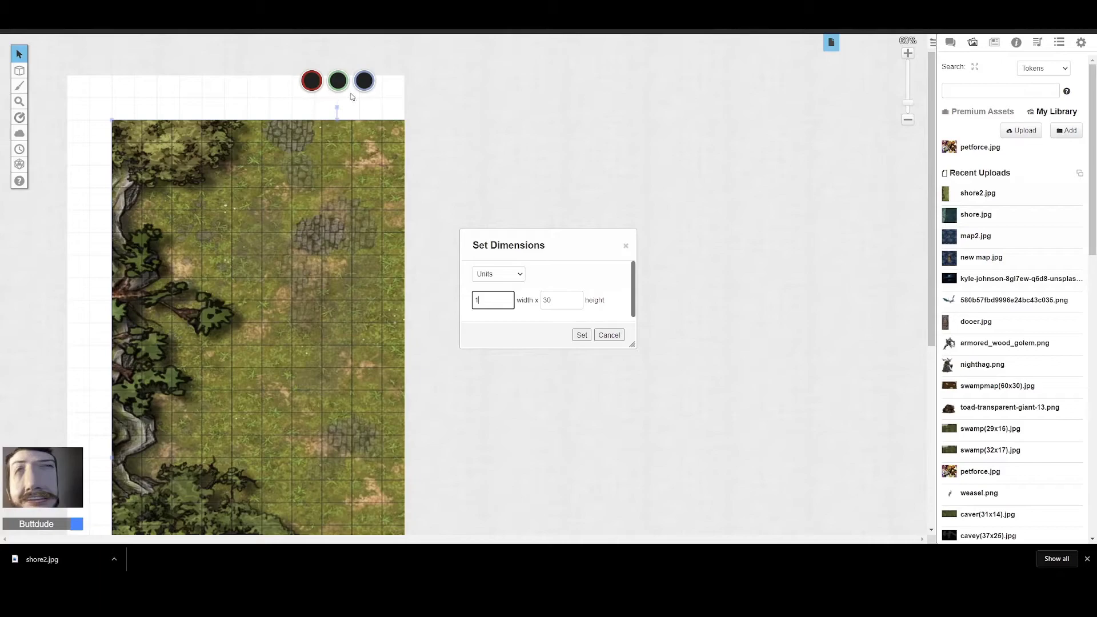
{"action": "left_click", "coordinate": [581, 337]}
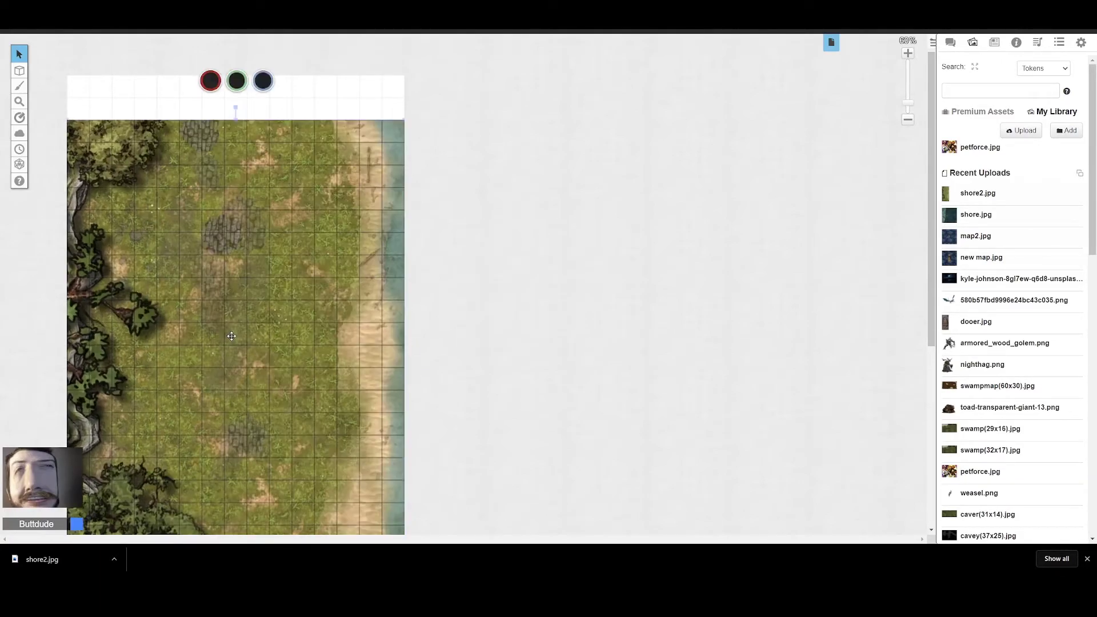
Align the shore2 image with the page's upper edge and check its fit down to the lower edge.
{"action": "left_click_drag", "start_coordinate": [231, 333], "coordinate": [230, 319]}
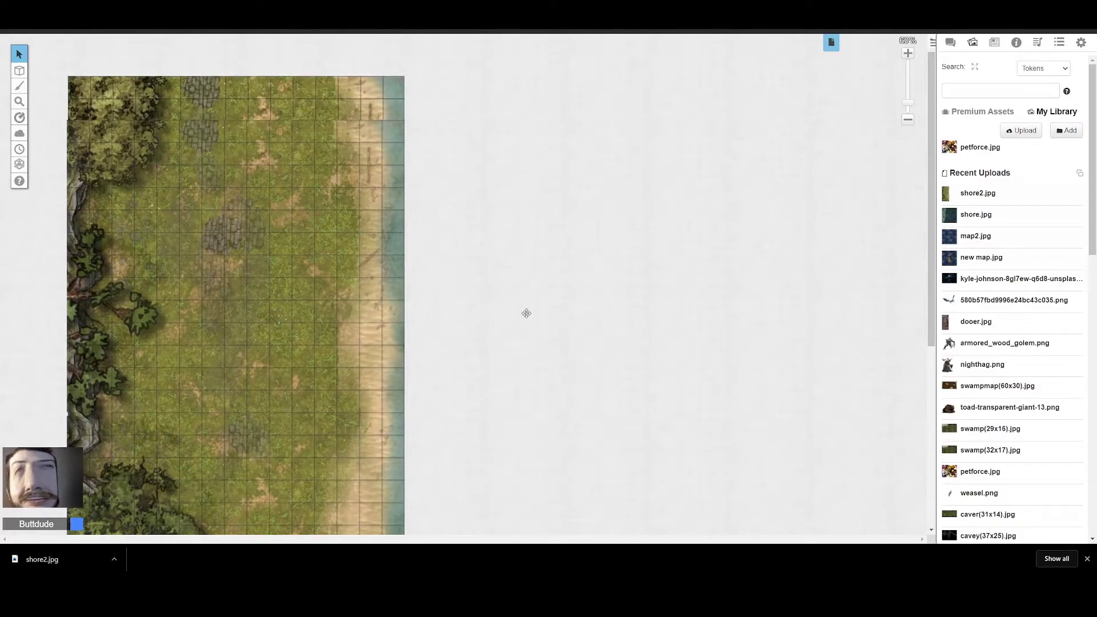
{"action": "left_click", "coordinate": [353, 237]}
{"action": "scroll", "coordinate": [206, 270], "scroll_direction": "down", "scroll_amount": 5}
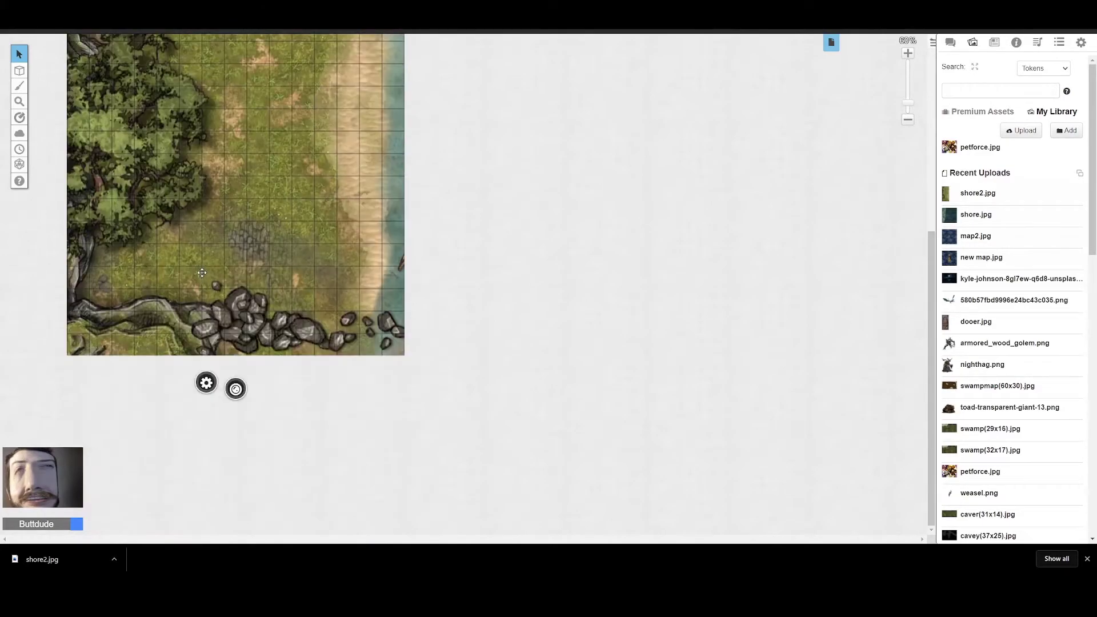
{"action": "scroll", "coordinate": [201, 272], "scroll_direction": "up", "scroll_amount": 3}
{"action": "scroll", "coordinate": [247, 282], "scroll_direction": "up", "scroll_amount": 3}
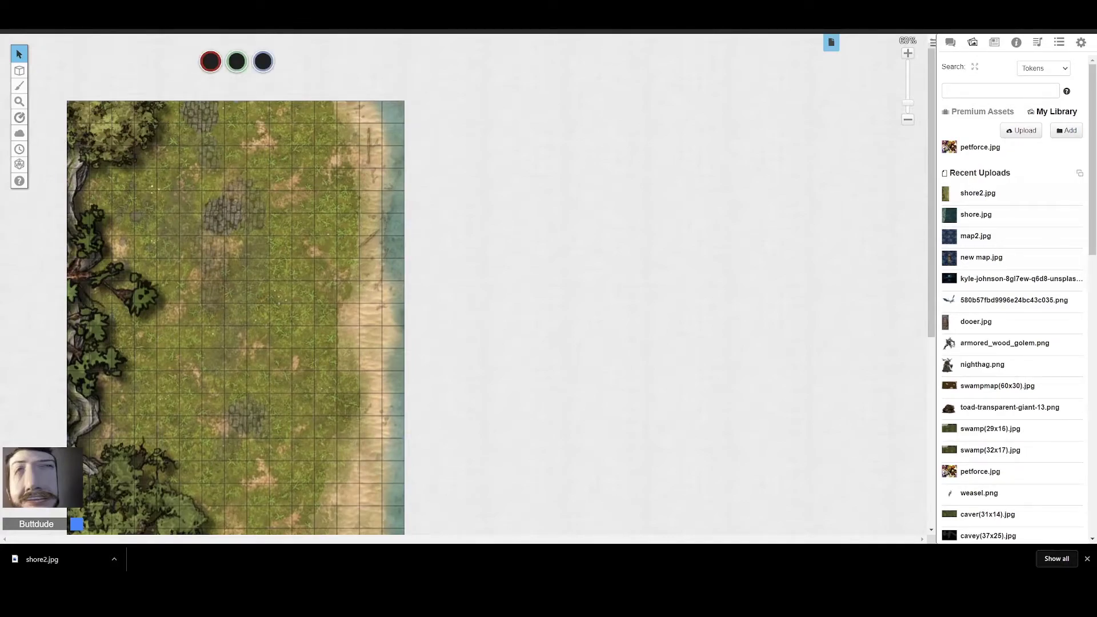
Switch back to Inkarnate, open the stamp catalog and clear the cliff search.
{"action": "key", "text": "ctrl+Tab"}
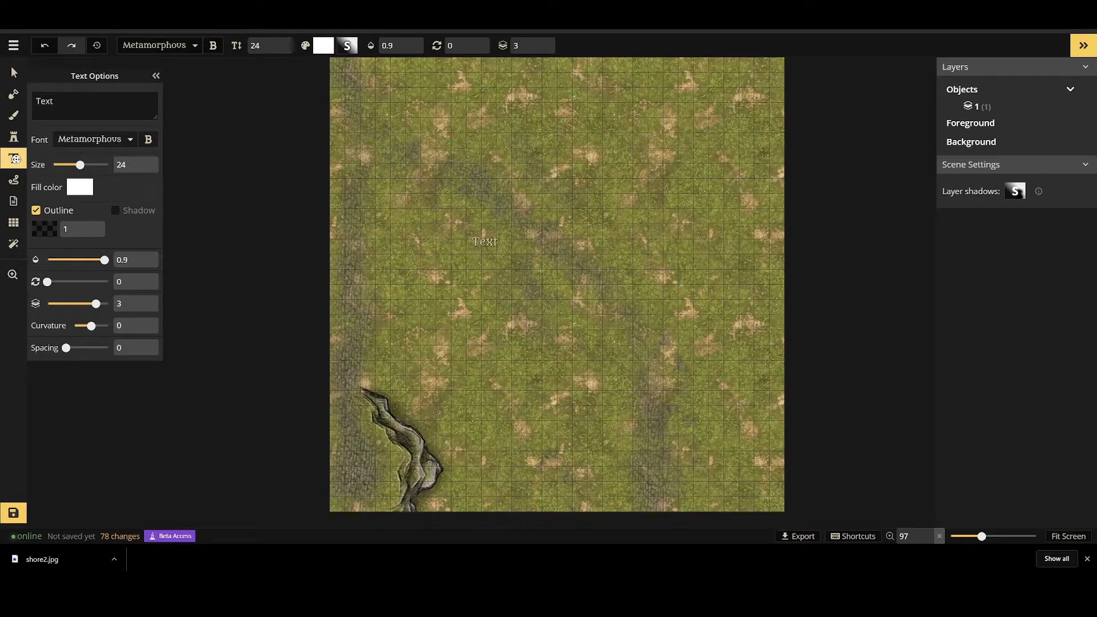
{"action": "left_click", "coordinate": [14, 115]}
{"action": "left_click", "coordinate": [14, 136]}
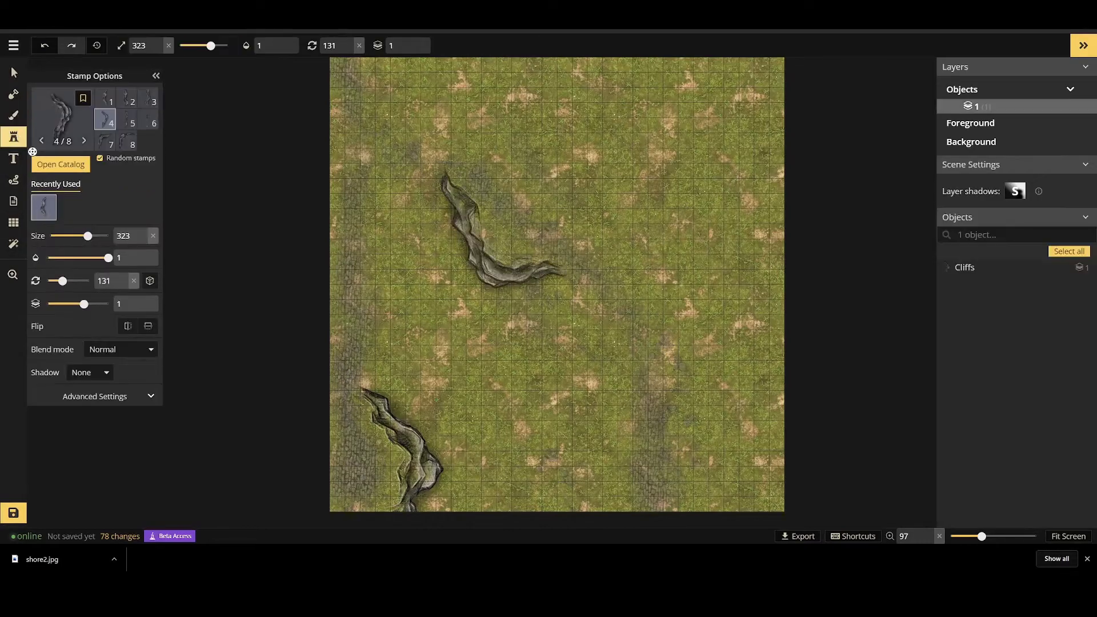
{"action": "left_click", "coordinate": [67, 170]}
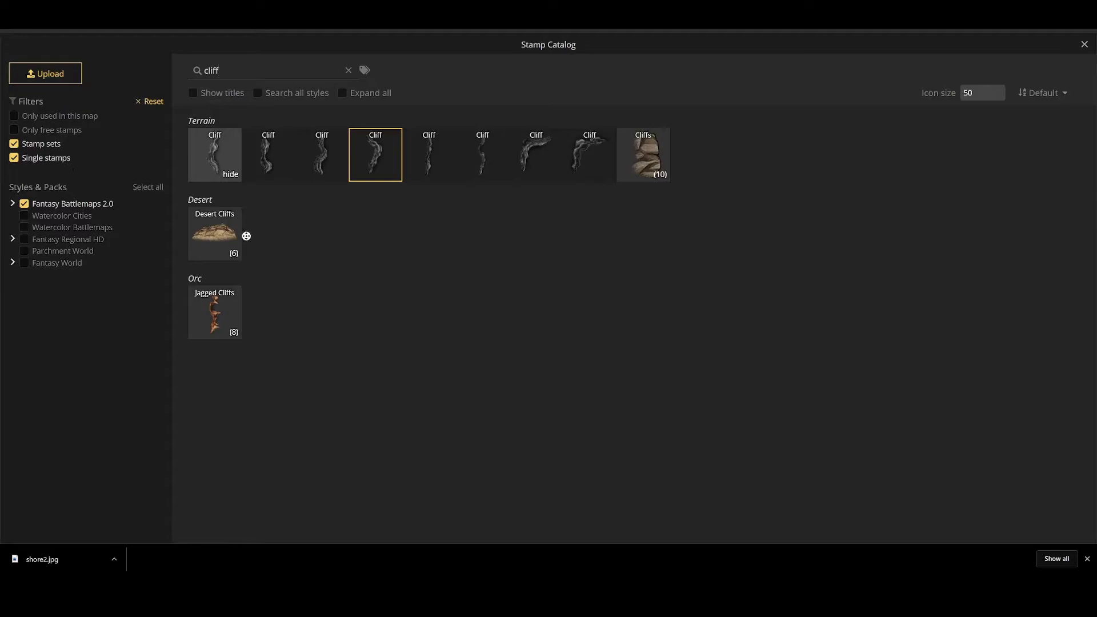
{"action": "left_click_drag", "start_coordinate": [223, 71], "coordinate": [184, 69]}
{"action": "key", "text": "BackSpace"}
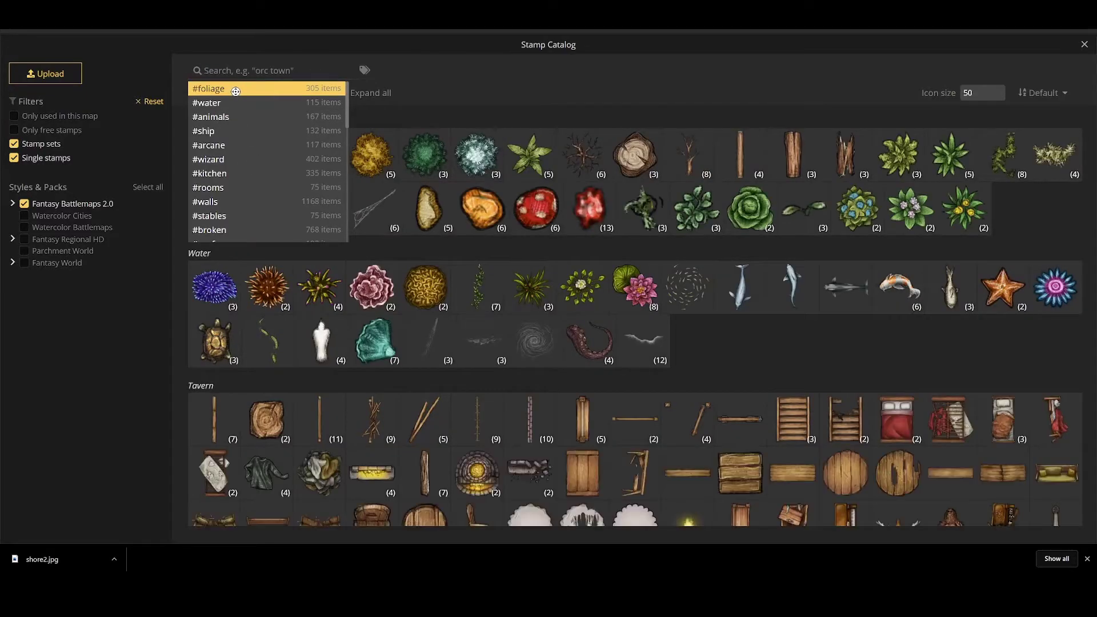
Choose the Summer Trees stamp from the #foliage category, set its size to 420 and place one tree in the map's lower-left corner.
{"action": "left_click", "coordinate": [234, 90]}
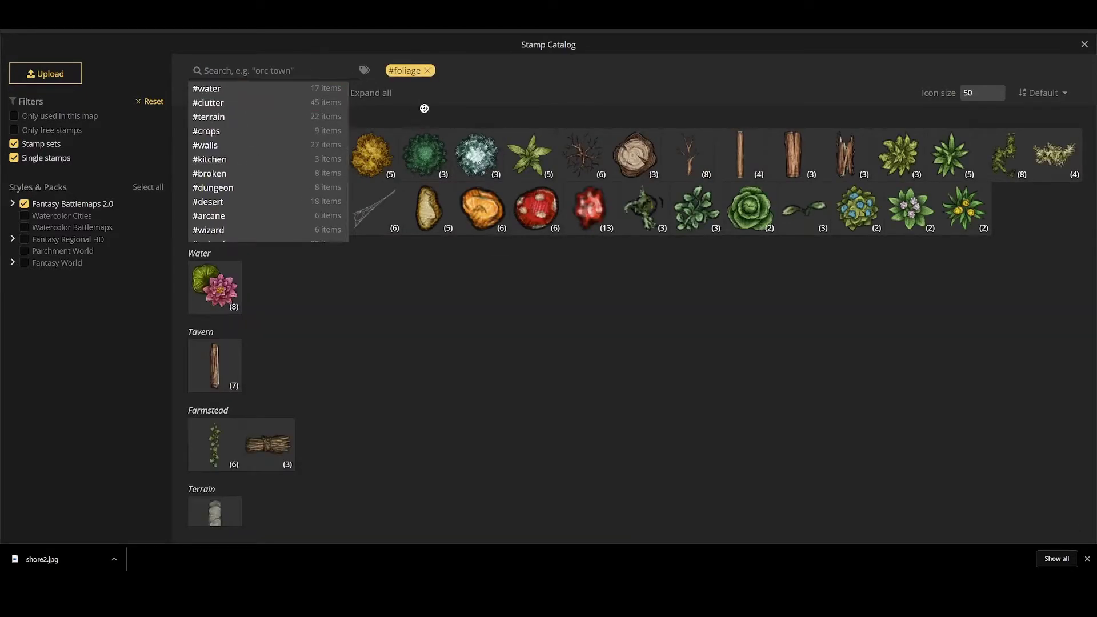
{"action": "left_click", "coordinate": [215, 155]}
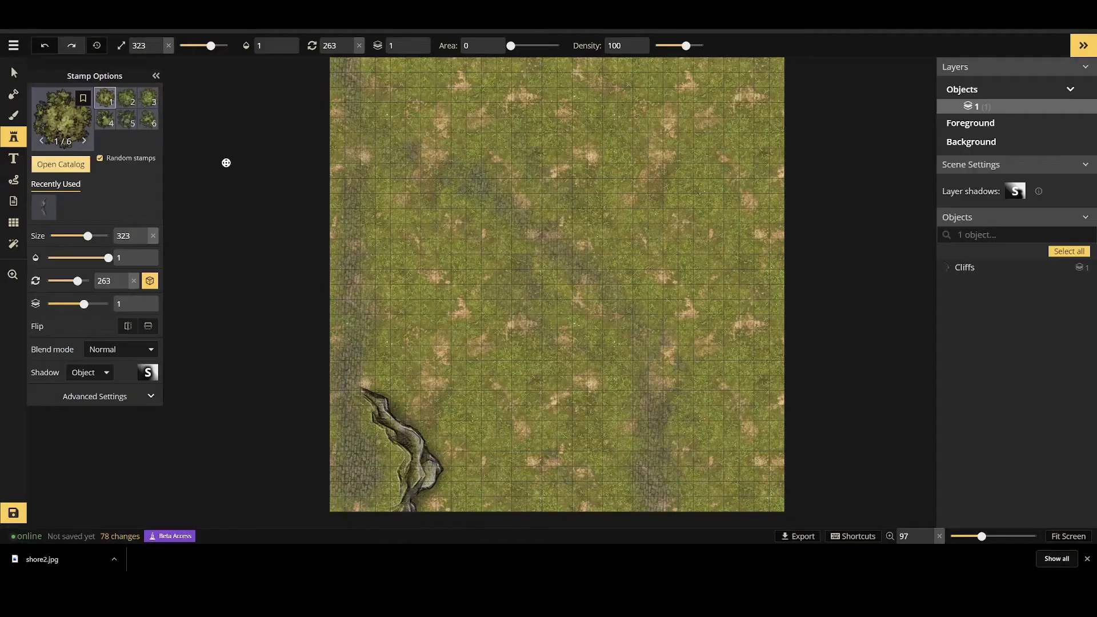
{"action": "left_click_drag", "start_coordinate": [87, 235], "coordinate": [99, 236]}
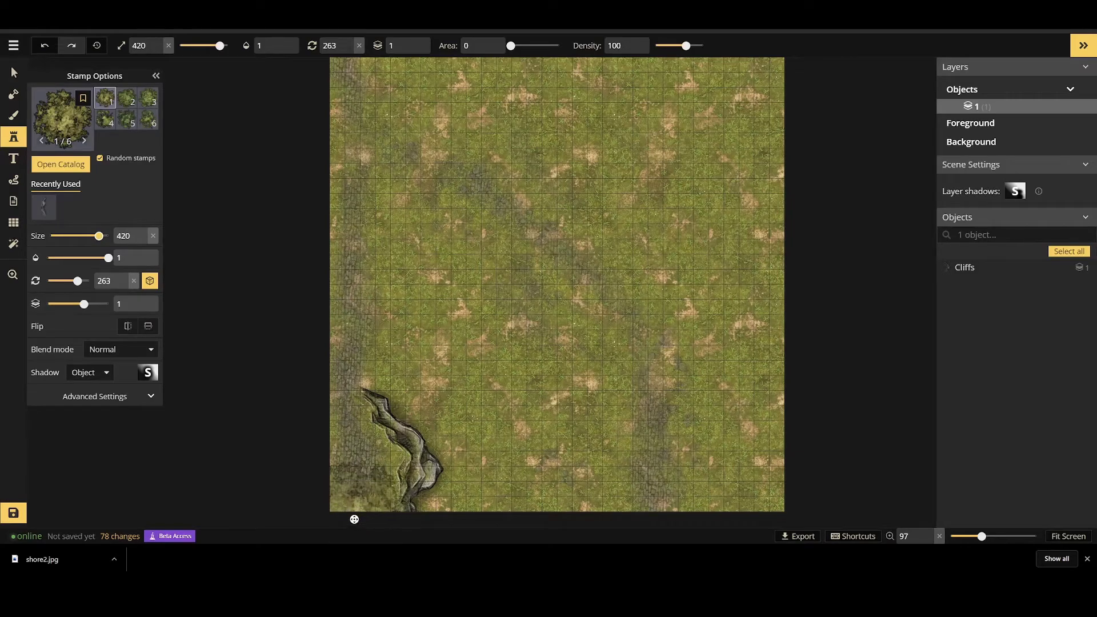
{"action": "left_click", "coordinate": [517, 96]}
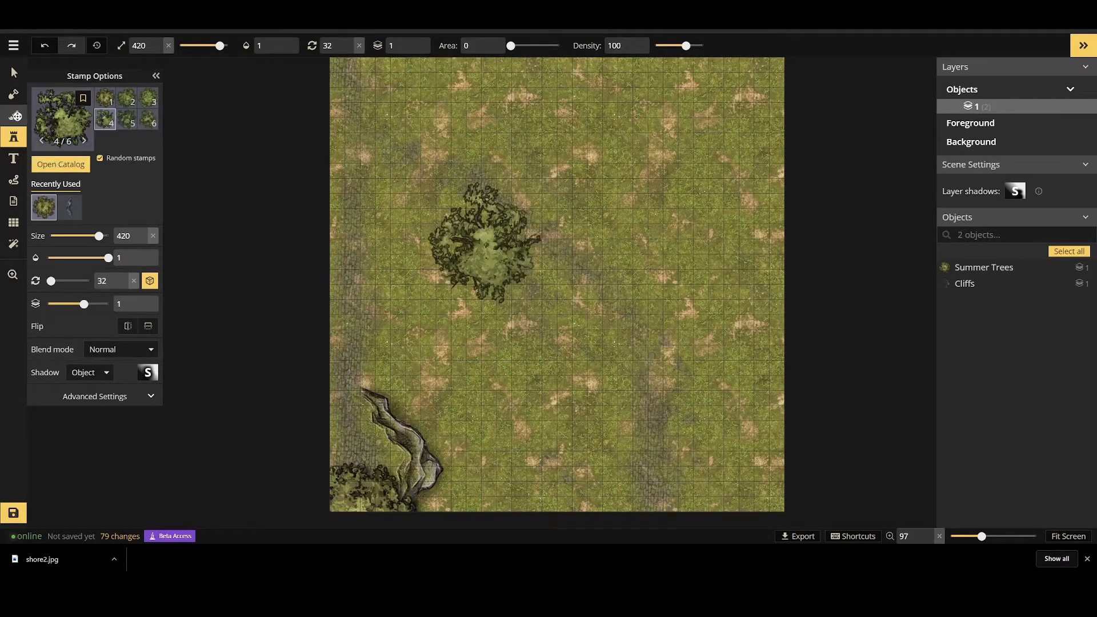
{"action": "key", "text": "b"}
{"action": "left_click", "coordinate": [91, 117]}
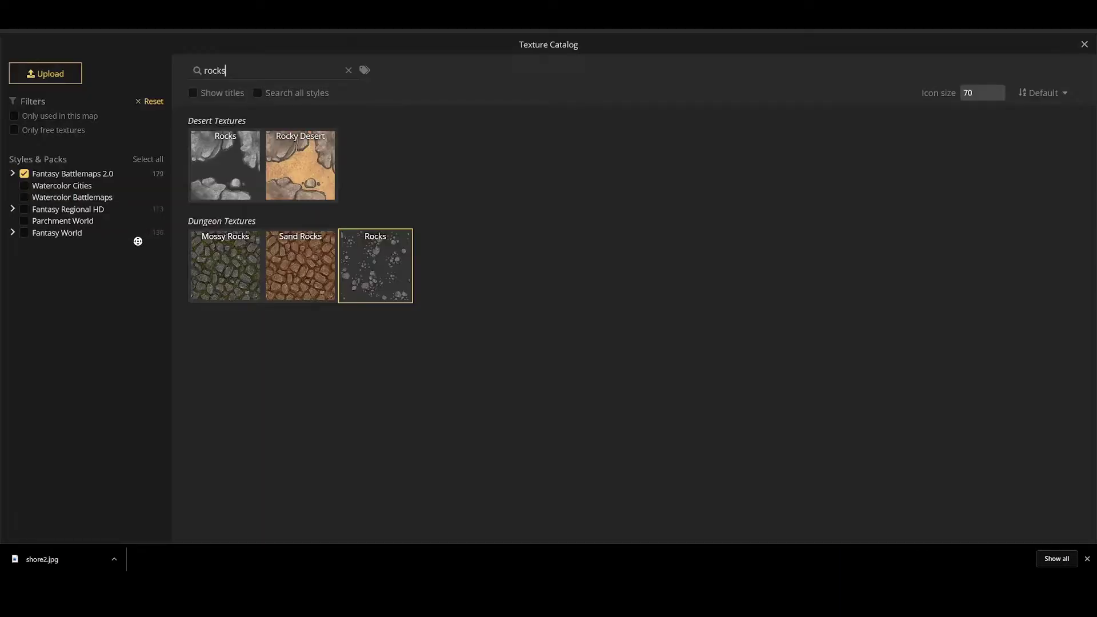
{"action": "left_click", "coordinate": [1084, 44]}
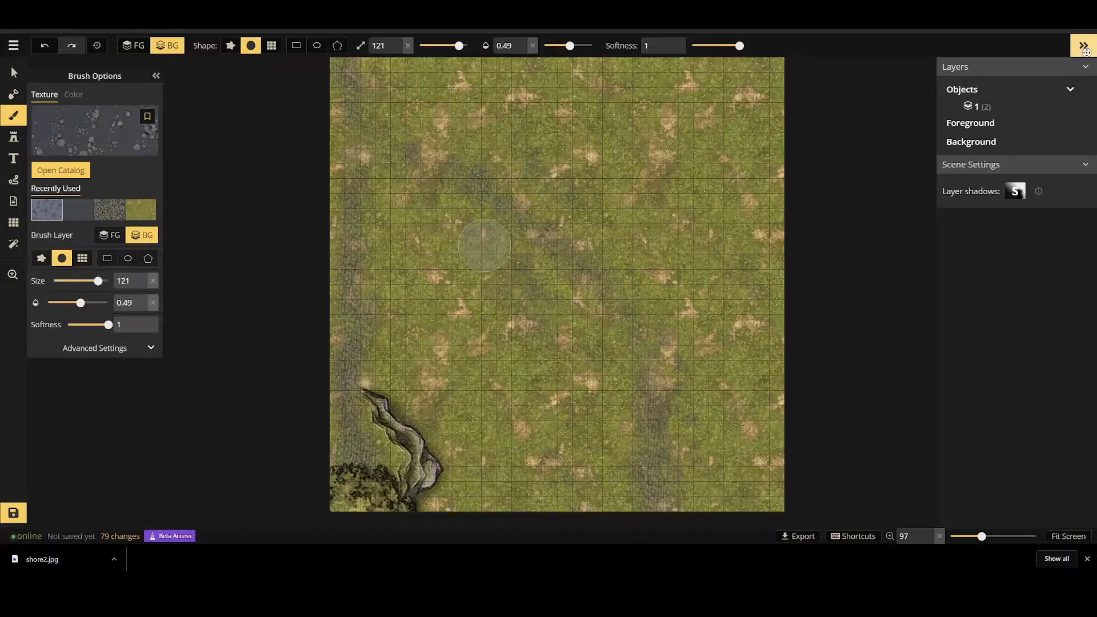
Choose a teal water texture from the texture catalog and paint it on the background along the map's upper right edge.
{"action": "left_click", "coordinate": [60, 169]}
{"action": "left_click", "coordinate": [254, 65]}
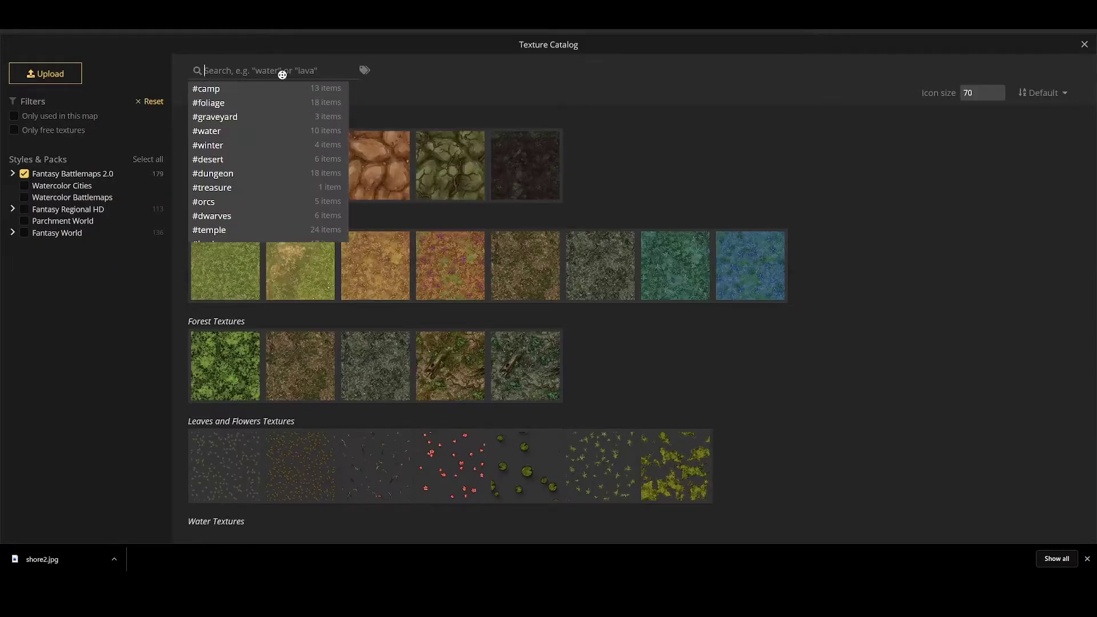
{"action": "left_click", "coordinate": [846, 177]}
{"action": "scroll", "coordinate": [787, 331], "scroll_direction": "down", "scroll_amount": 1}
{"action": "scroll", "coordinate": [517, 326], "scroll_direction": "up", "scroll_amount": 4}
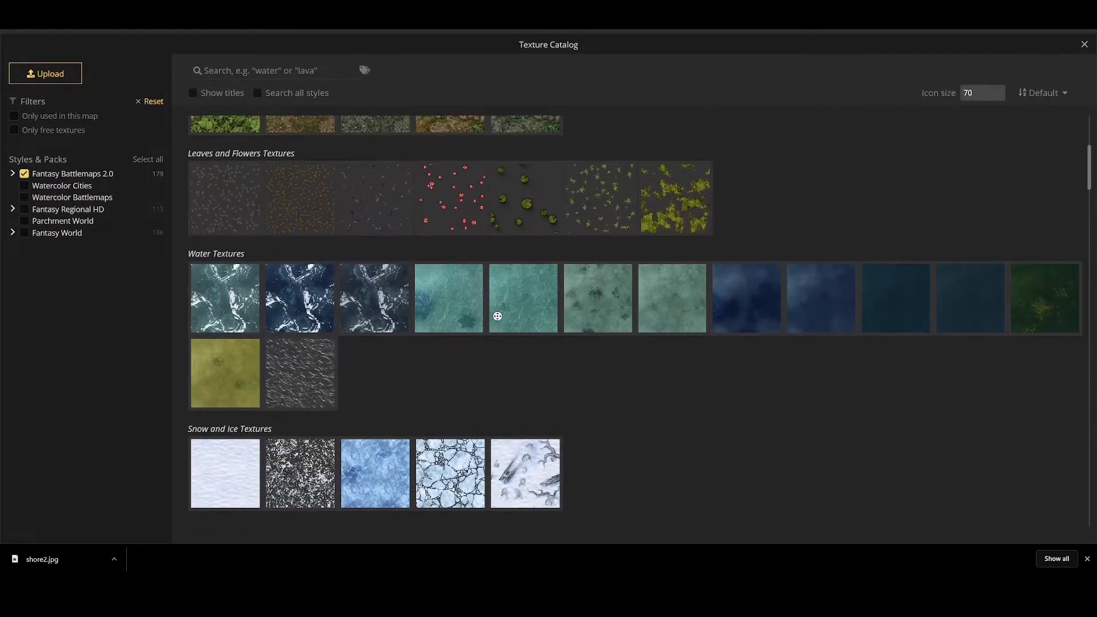
{"action": "left_click", "coordinate": [722, 304]}
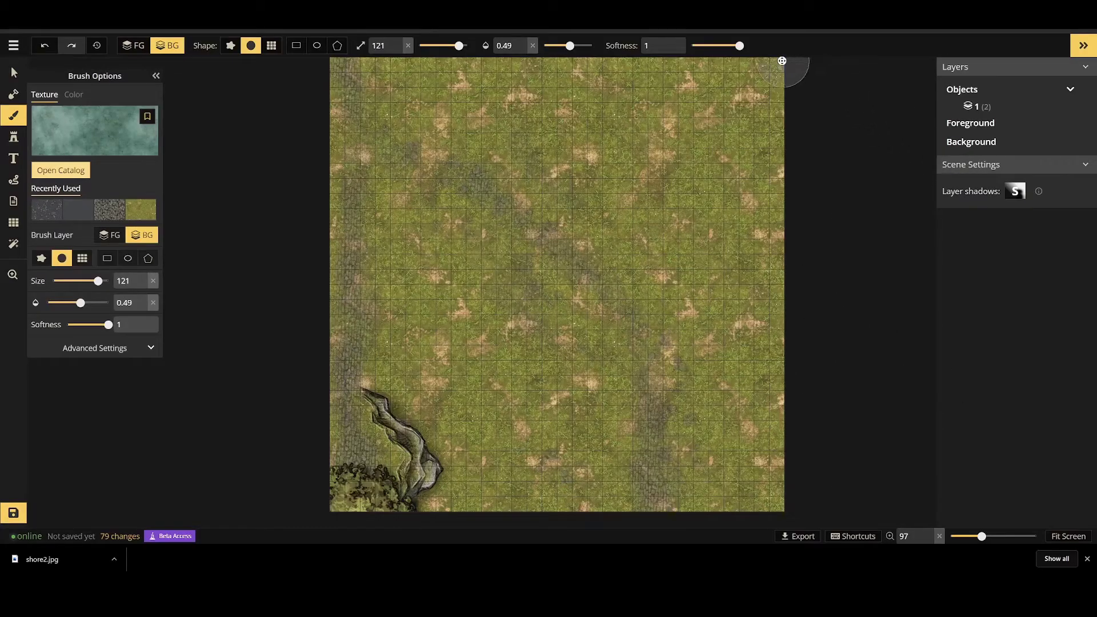
{"action": "mouse_move", "coordinate": [796, 97]}
{"action": "left_mouse_down"}
{"action": "mouse_move", "coordinate": [783, 77]}
{"action": "mouse_move", "coordinate": [794, 107]}
{"action": "mouse_move", "coordinate": [780, 64]}
{"action": "mouse_move", "coordinate": [788, 93]}
{"action": "left_mouse_up"}
{"action": "mouse_move", "coordinate": [797, 202]}
{"action": "left_mouse_down"}
{"action": "mouse_move", "coordinate": [790, 133]}
{"action": "mouse_move", "coordinate": [783, 268]}
{"action": "mouse_move", "coordinate": [778, 195]}
{"action": "mouse_move", "coordinate": [787, 328]}
{"action": "mouse_move", "coordinate": [771, 68]}
{"action": "mouse_move", "coordinate": [774, 96]}
{"action": "mouse_move", "coordinate": [752, 61]}
{"action": "mouse_move", "coordinate": [788, 107]}
{"action": "mouse_move", "coordinate": [766, 68]}
{"action": "left_mouse_up"}
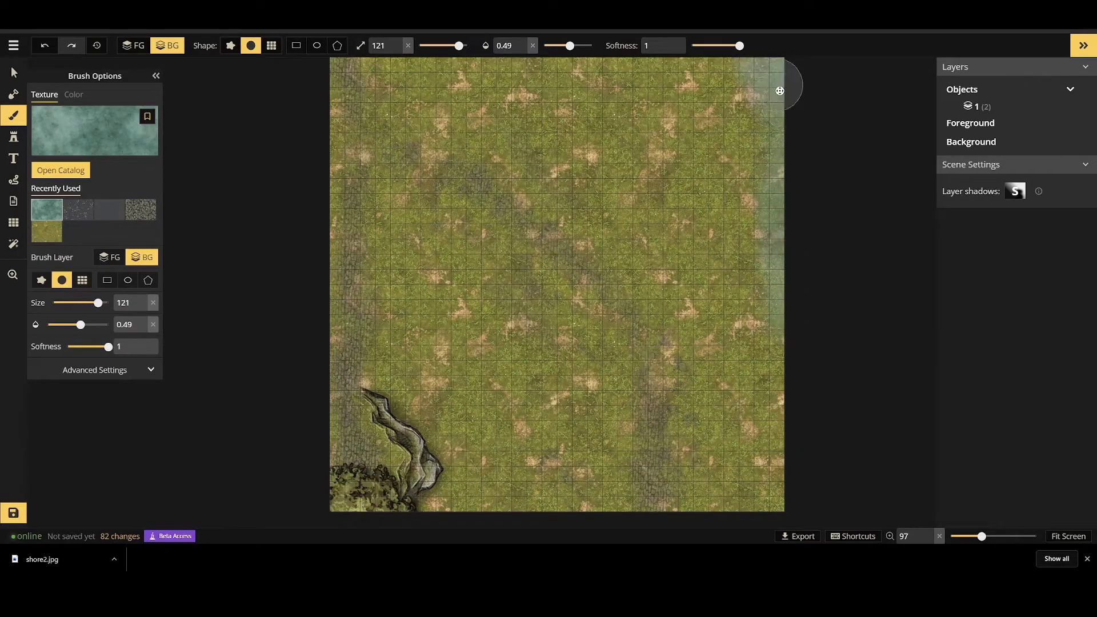
{"action": "mouse_move", "coordinate": [757, 29]}
{"action": "left_mouse_down"}
{"action": "mouse_move", "coordinate": [783, 90]}
{"action": "mouse_move", "coordinate": [769, 115]}
{"action": "mouse_move", "coordinate": [778, 114]}
{"action": "mouse_move", "coordinate": [784, 225]}
{"action": "mouse_move", "coordinate": [767, 138]}
{"action": "mouse_move", "coordinate": [768, 186]}
{"action": "mouse_move", "coordinate": [763, 58]}
{"action": "left_mouse_up"}
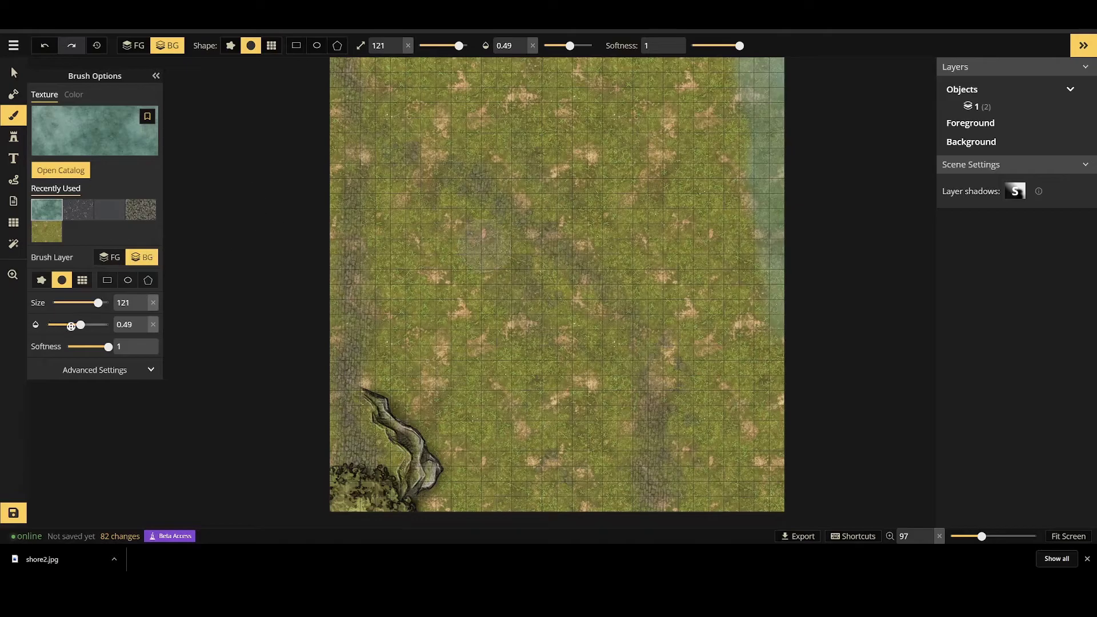
Raise the brush opacity to 0.74 and paint over the water strip, adding a darker mottled teal water texture.
{"action": "left_click_drag", "start_coordinate": [86, 324], "coordinate": [96, 324]}
{"action": "mouse_move", "coordinate": [779, 64]}
{"action": "left_mouse_down"}
{"action": "mouse_move", "coordinate": [785, 97]}
{"action": "mouse_move", "coordinate": [779, 66]}
{"action": "mouse_move", "coordinate": [780, 205]}
{"action": "left_mouse_up"}
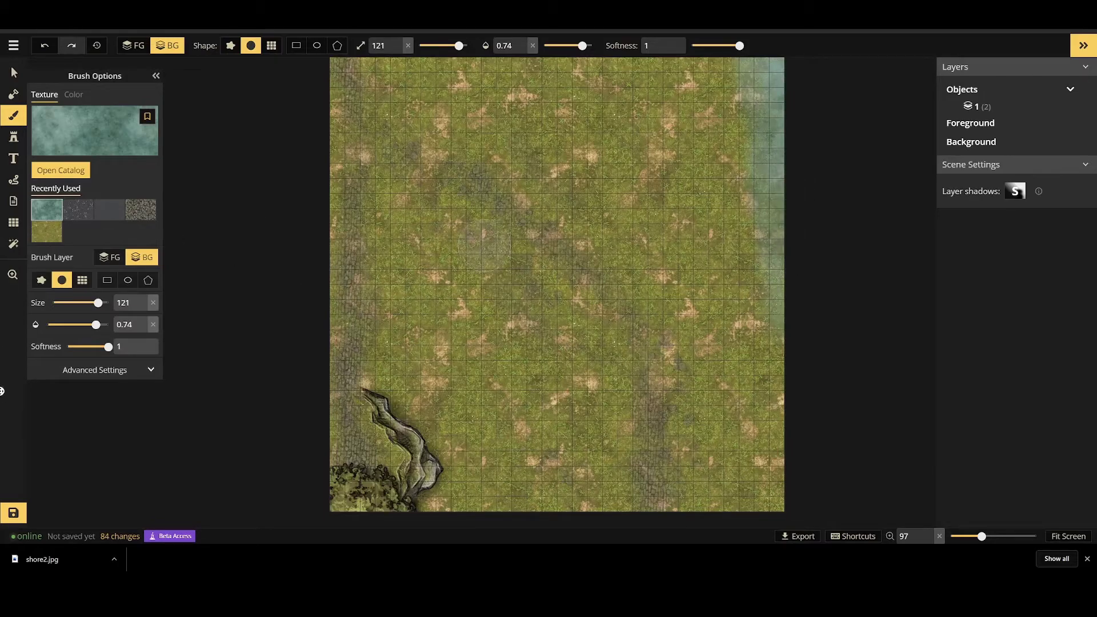
{"action": "left_click", "coordinate": [60, 171]}
{"action": "left_click", "coordinate": [593, 306]}
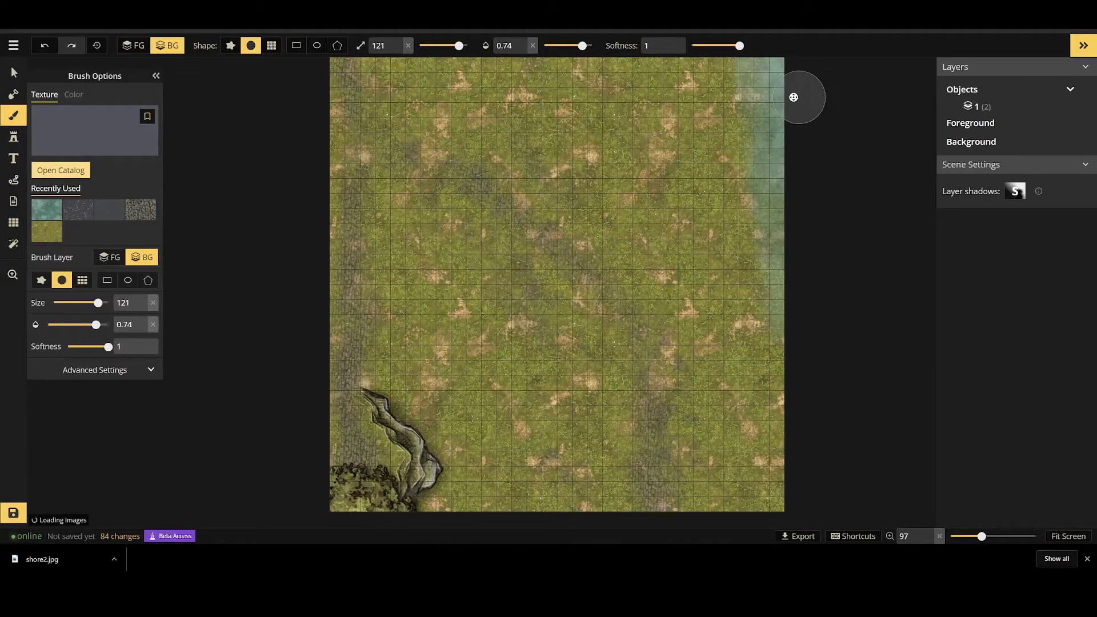
{"action": "mouse_move", "coordinate": [780, 176]}
{"action": "left_mouse_down"}
{"action": "mouse_move", "coordinate": [773, 68]}
{"action": "mouse_move", "coordinate": [746, 62]}
{"action": "left_mouse_up"}
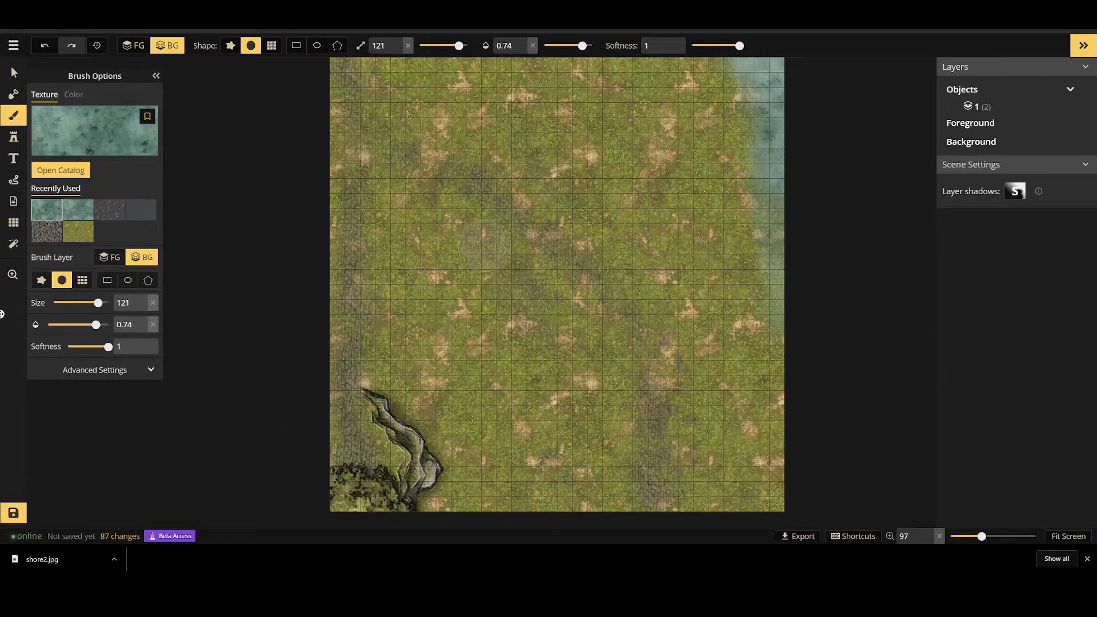
Search the texture catalog for sand, choose the pale sand texture and paint a shoreline along the water with brush size 40.
{"action": "left_click", "coordinate": [69, 171]}
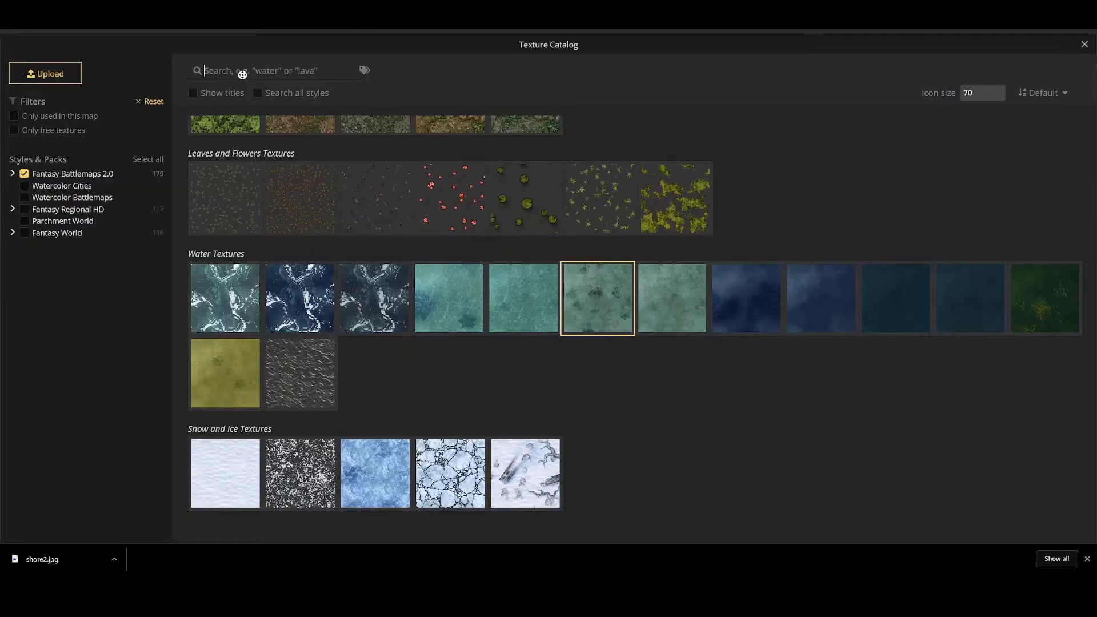
{"action": "left_click", "coordinate": [301, 72]}
{"action": "type", "text": "sand"}
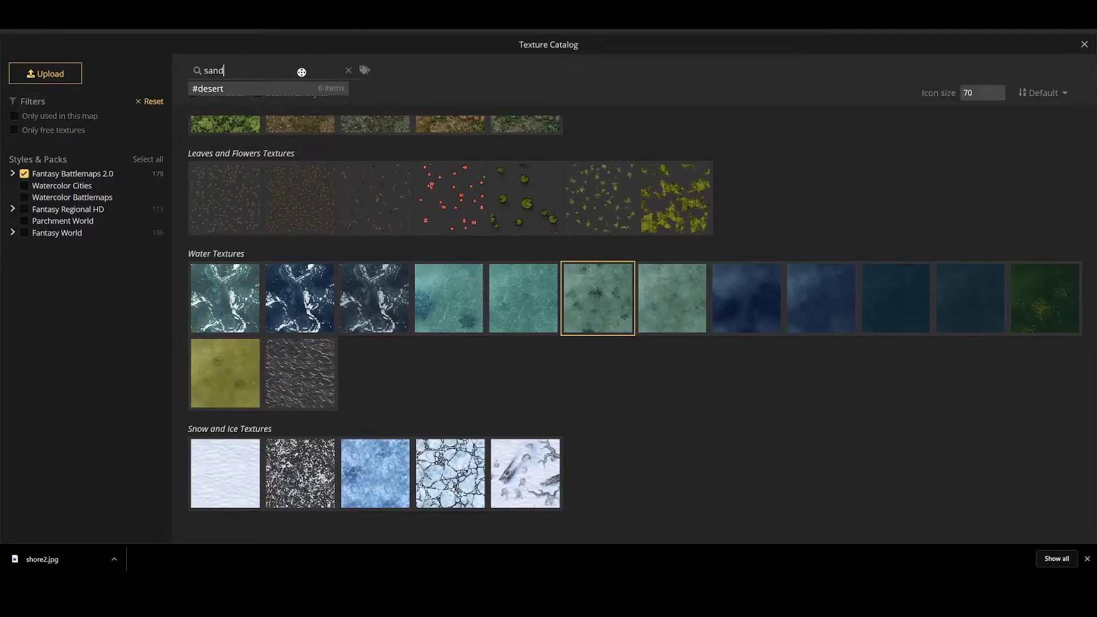
{"action": "left_click", "coordinate": [256, 165]}
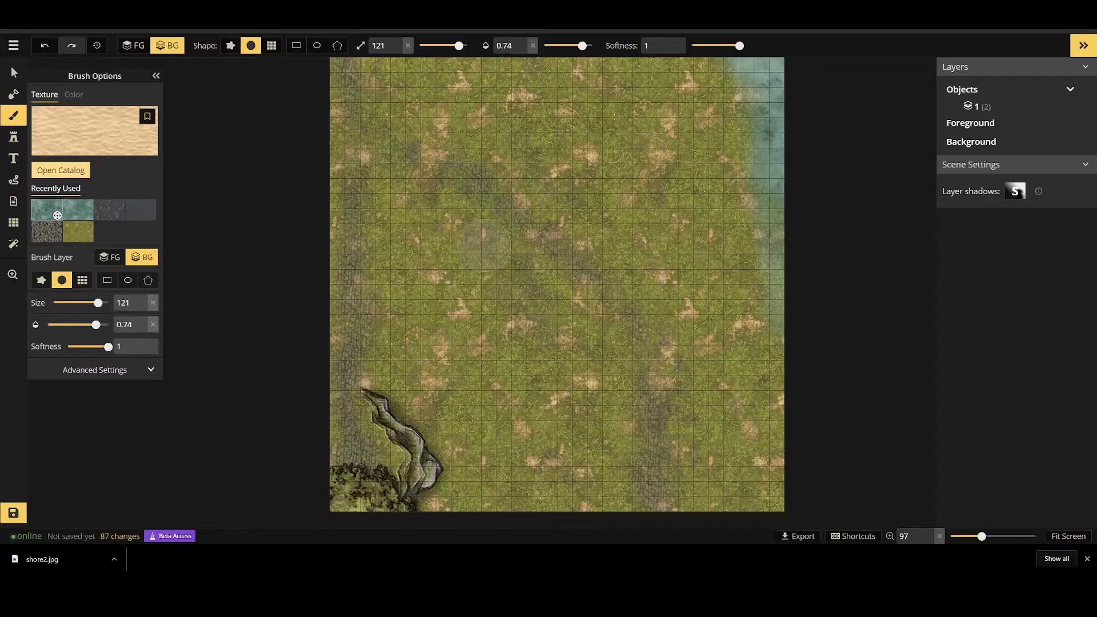
{"action": "left_click", "coordinate": [77, 306]}
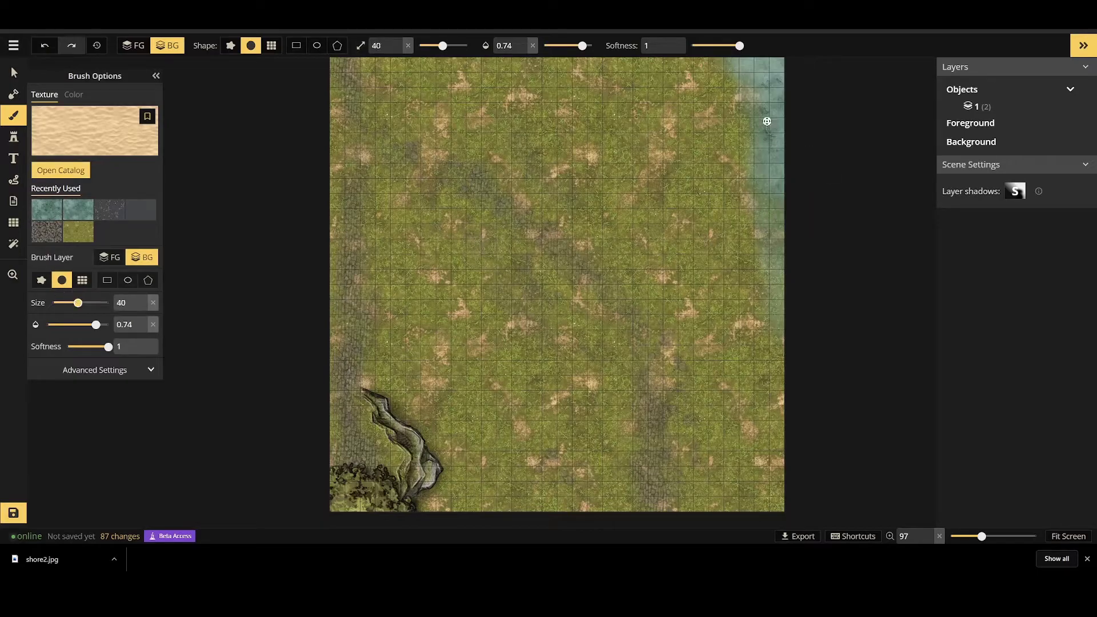
{"action": "mouse_move", "coordinate": [721, 61]}
{"action": "left_mouse_down"}
{"action": "mouse_move", "coordinate": [758, 100]}
{"action": "mouse_move", "coordinate": [763, 165]}
{"action": "left_mouse_up"}
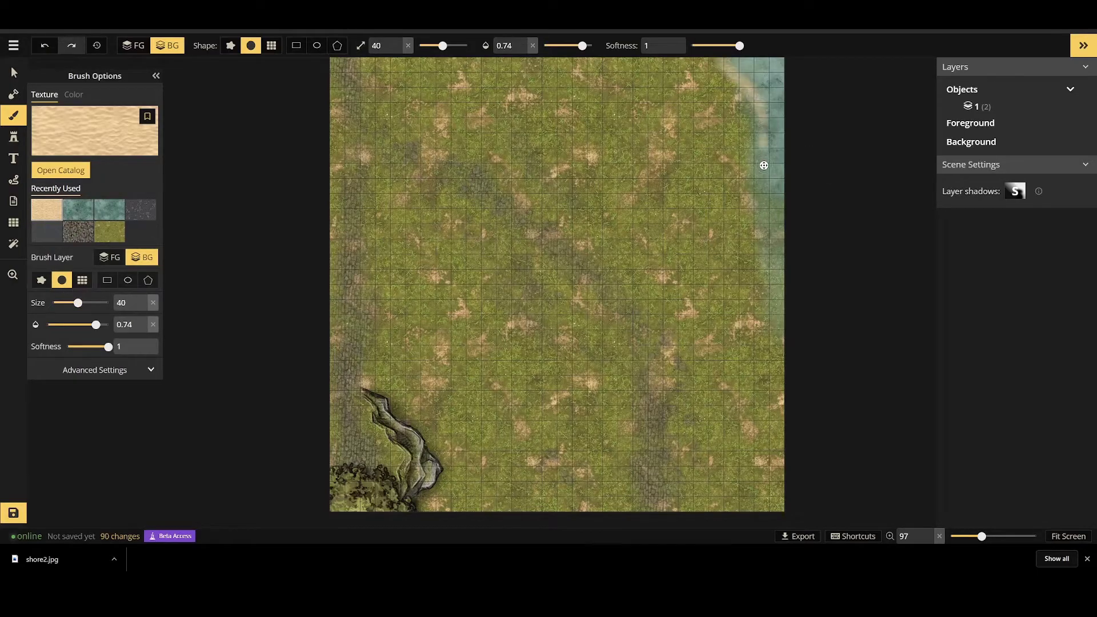
{"action": "mouse_move", "coordinate": [758, 234]}
{"action": "left_mouse_down"}
{"action": "mouse_move", "coordinate": [765, 286]}
{"action": "mouse_move", "coordinate": [764, 272]}
{"action": "mouse_move", "coordinate": [786, 318]}
{"action": "left_mouse_up"}
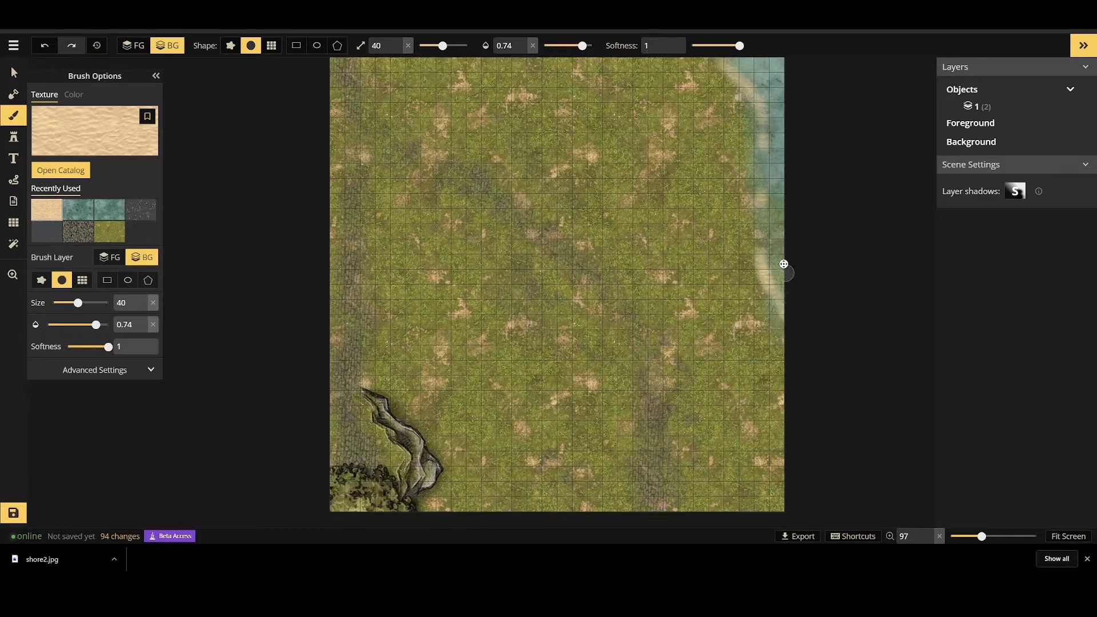
{"action": "left_click_drag", "start_coordinate": [774, 184], "coordinate": [789, 274]}
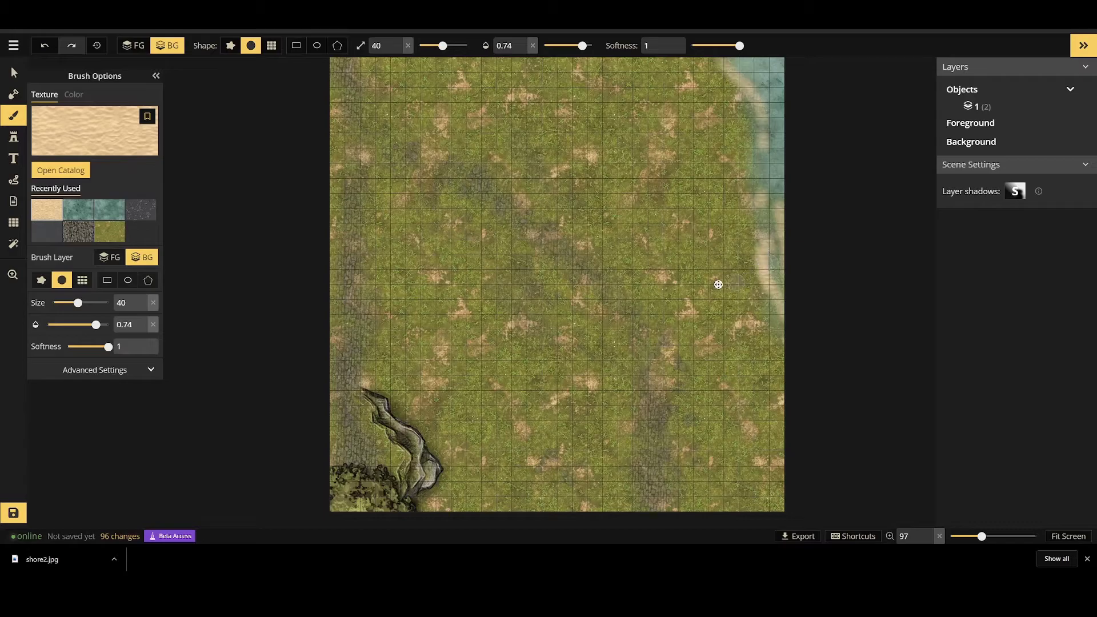
Blend the sandy shoreline into the land using the recently used grass texture at brush size 50 and opacity 0.4.
{"action": "left_click", "coordinate": [106, 236]}
{"action": "mouse_move", "coordinate": [96, 327]}
{"action": "left_mouse_down"}
{"action": "mouse_move", "coordinate": [74, 324]}
{"action": "mouse_move", "coordinate": [82, 303]}
{"action": "left_mouse_up"}
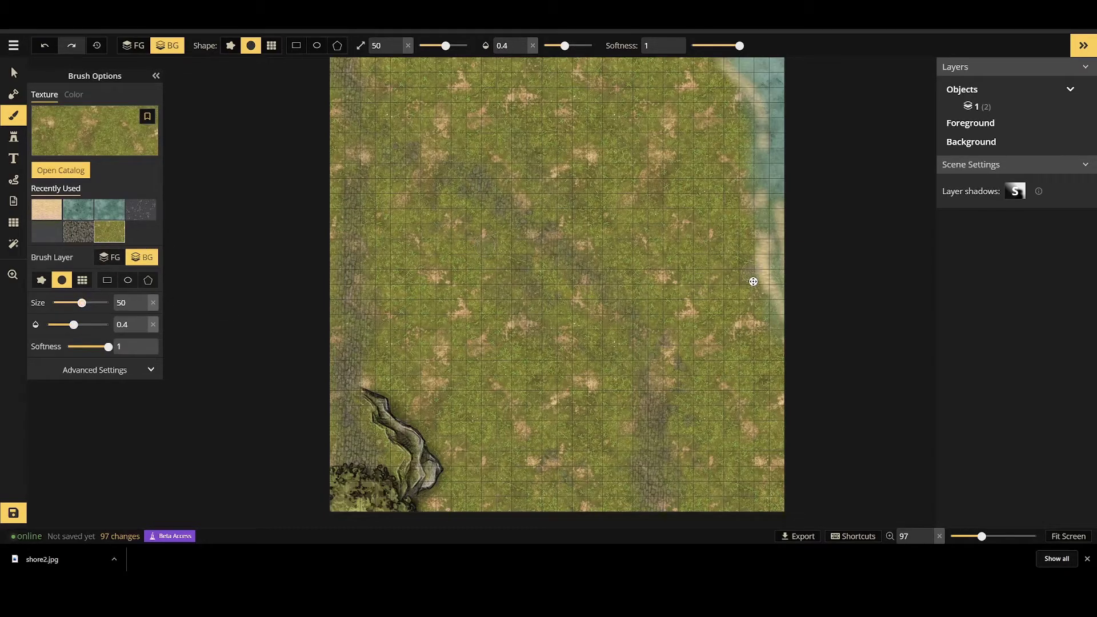
{"action": "left_click_drag", "start_coordinate": [767, 290], "coordinate": [770, 271]}
{"action": "mouse_move", "coordinate": [772, 222]}
{"action": "left_mouse_down"}
{"action": "mouse_move", "coordinate": [773, 264]}
{"action": "mouse_move", "coordinate": [754, 227]}
{"action": "left_mouse_up"}
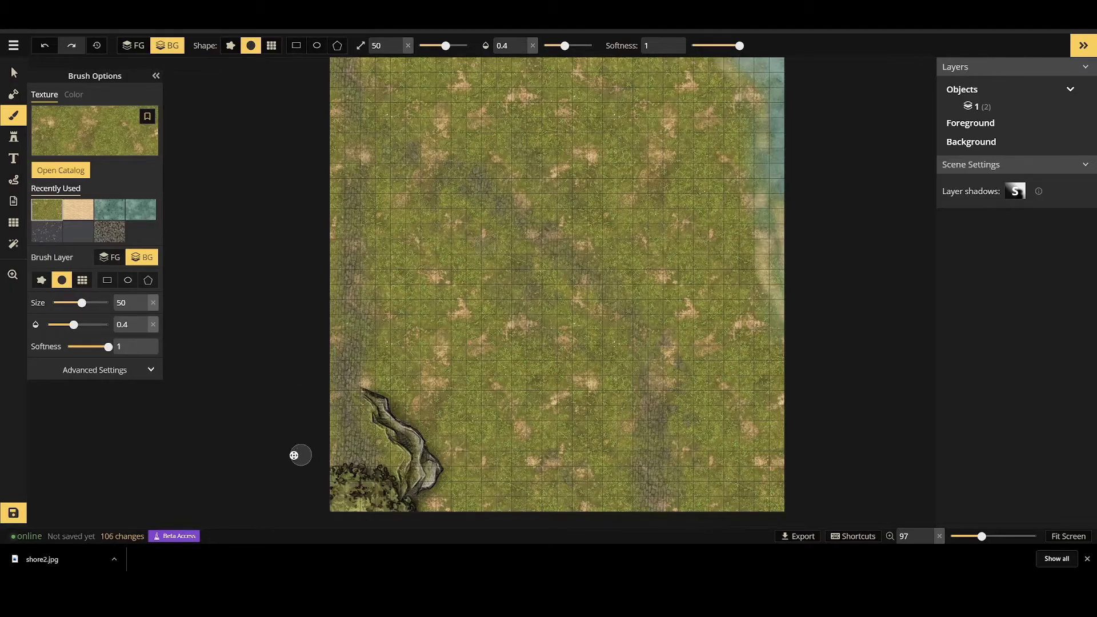
Set the Summer Trees stamp to size 206 and place one tree near the map's centre and another on its upper left edge.
{"action": "left_click", "coordinate": [14, 158]}
{"action": "left_click", "coordinate": [14, 136]}
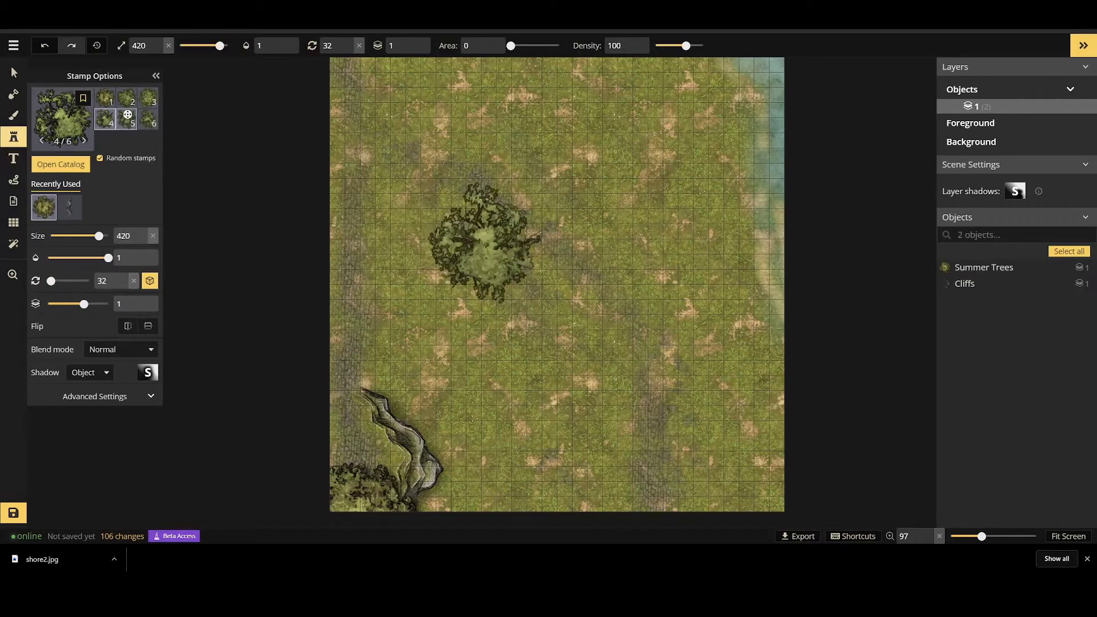
{"action": "left_click", "coordinate": [149, 121]}
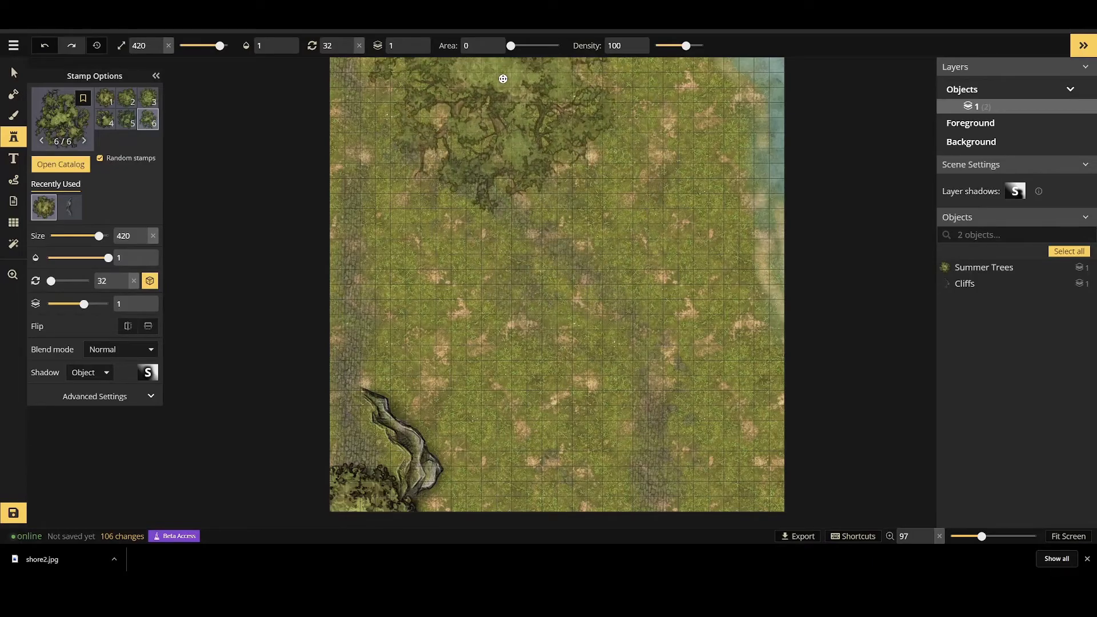
{"action": "mouse_move", "coordinate": [89, 239]}
{"action": "left_mouse_down"}
{"action": "mouse_move", "coordinate": [71, 240]}
{"action": "mouse_move", "coordinate": [79, 233]}
{"action": "left_mouse_up"}
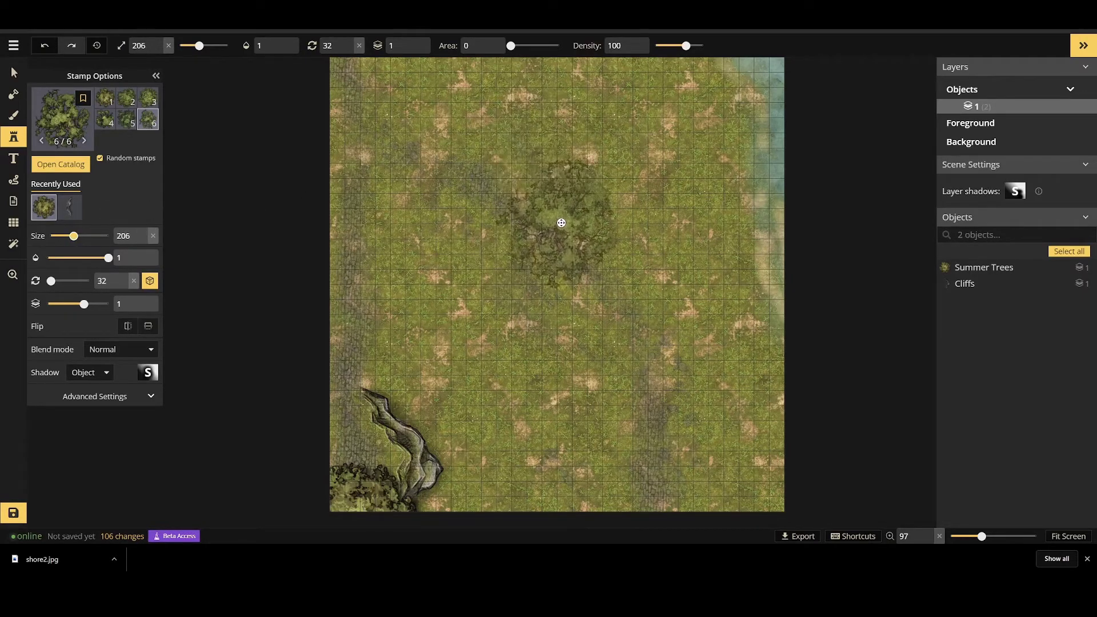
{"action": "left_click", "coordinate": [563, 222]}
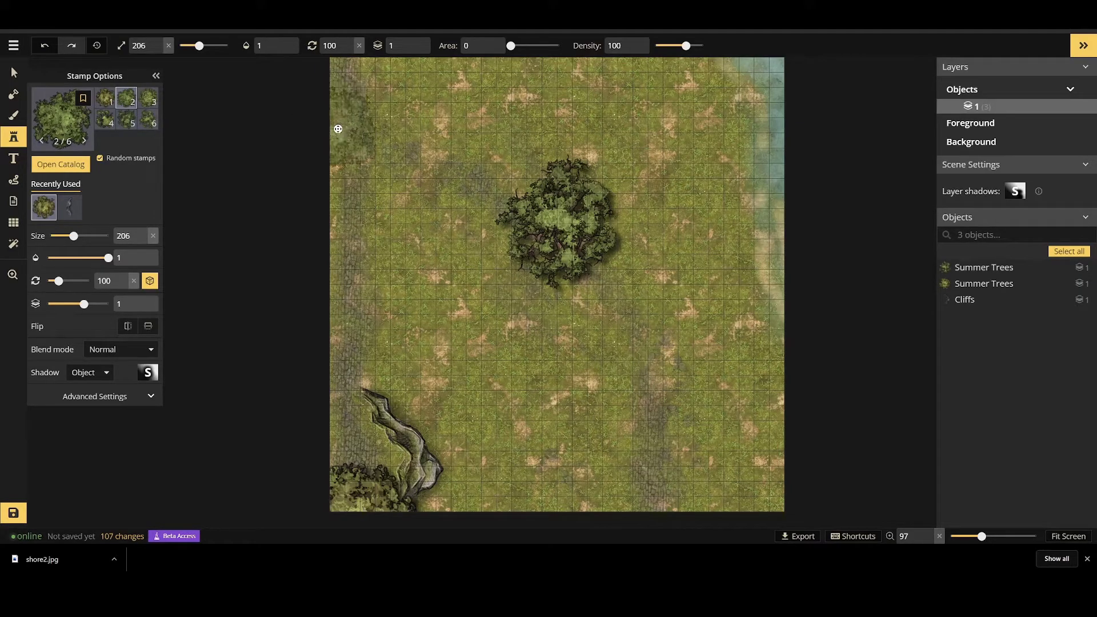
{"action": "left_click", "coordinate": [336, 120]}
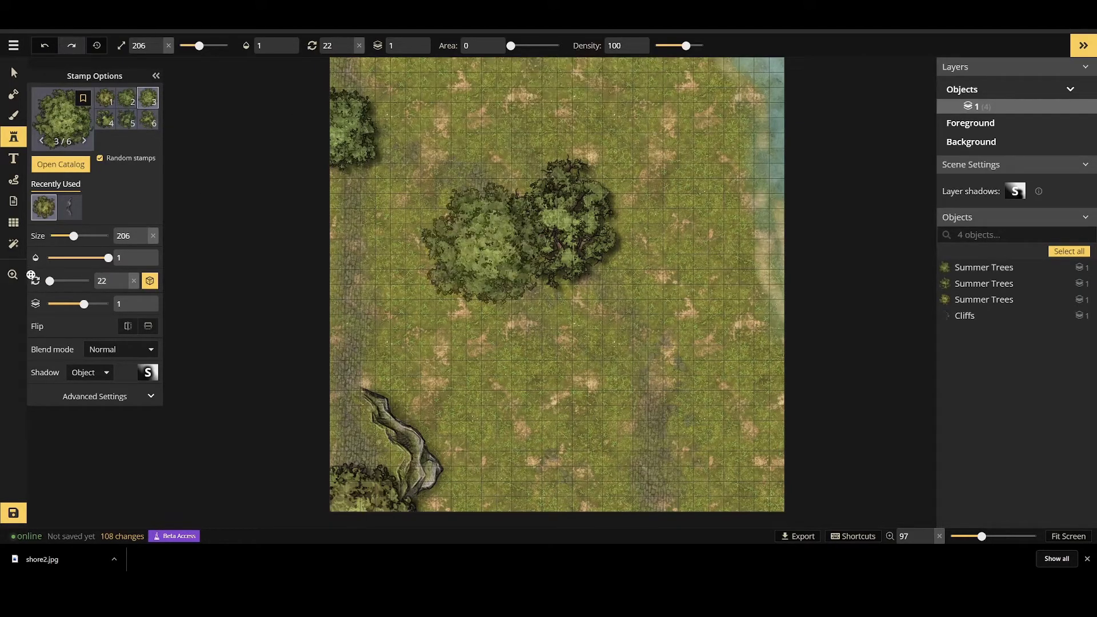
{"action": "left_click", "coordinate": [14, 222]}
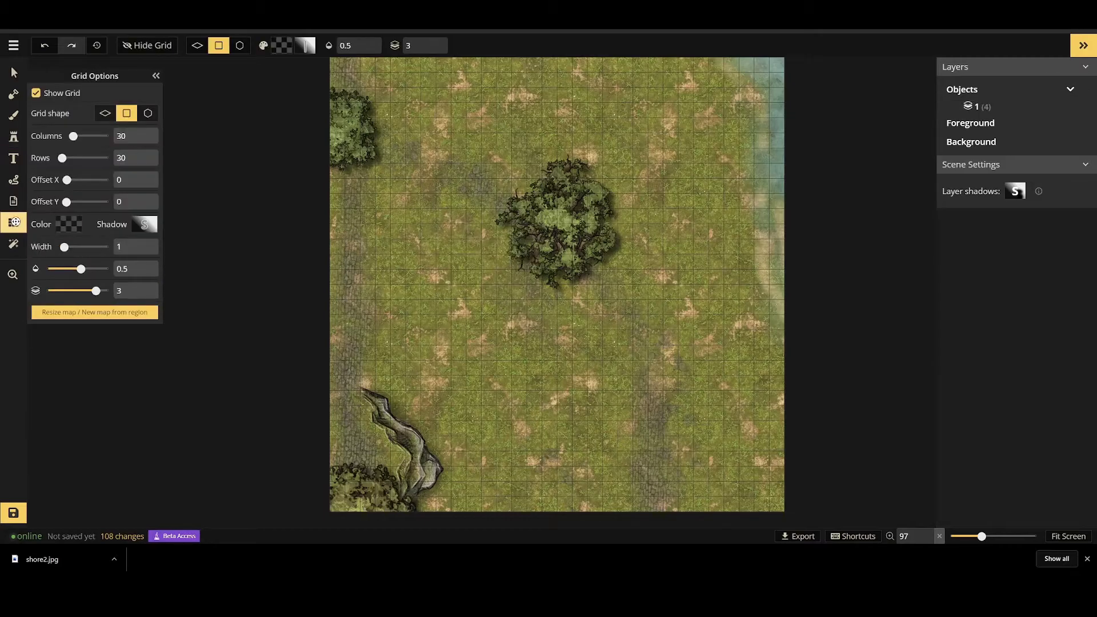
{"action": "left_click", "coordinate": [14, 158]}
{"action": "left_click", "coordinate": [14, 136]}
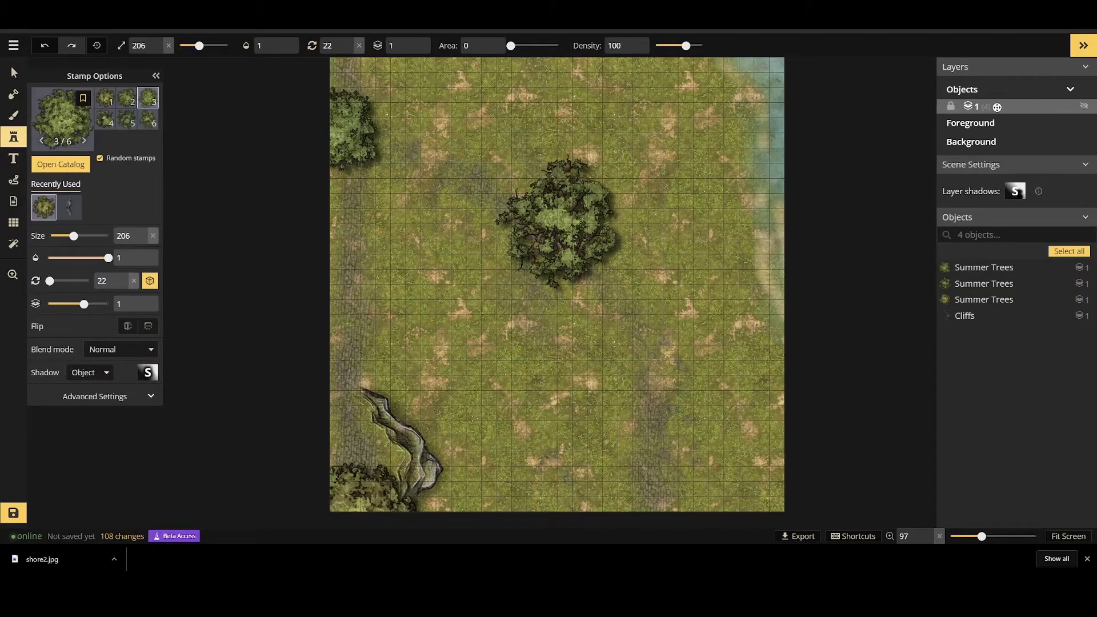
{"action": "left_click", "coordinate": [484, 243]}
Search the stamp catalog for #structure and remove the #foliage filter.
{"action": "left_click", "coordinate": [60, 164]}
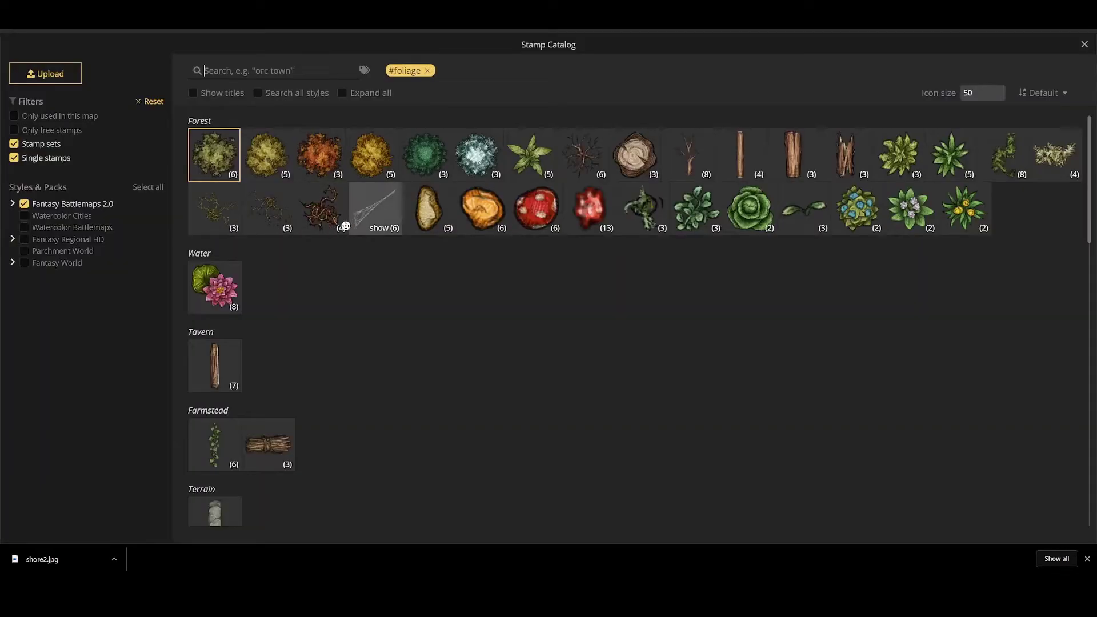
{"action": "left_click", "coordinate": [300, 70]}
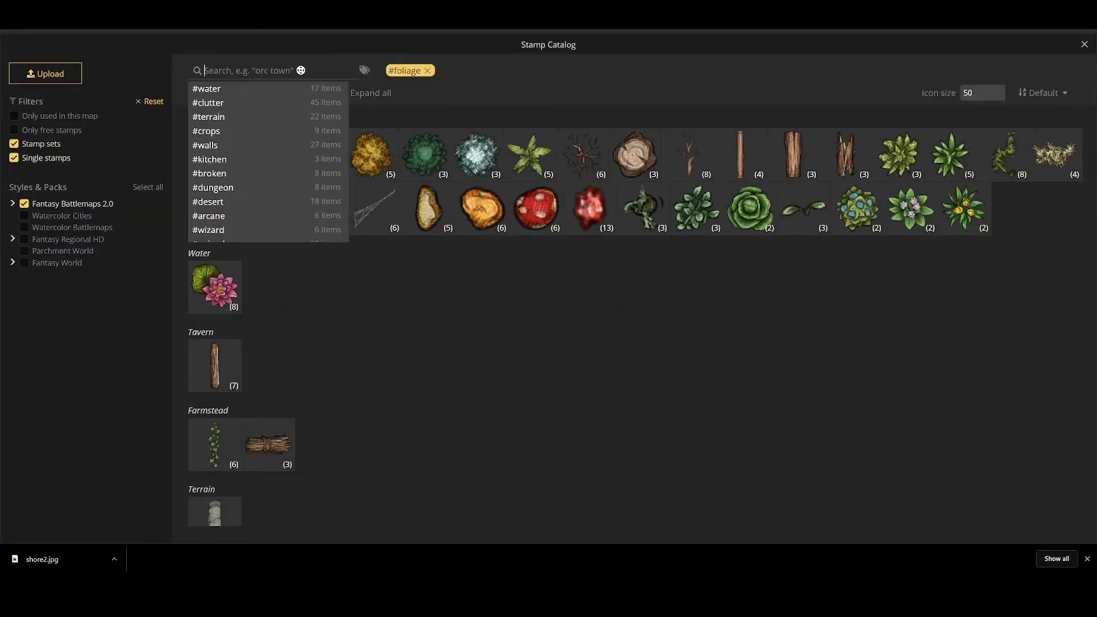
{"action": "type", "text": "struct"}
{"action": "key", "text": "ctrl+a"}
{"action": "type", "text": "s"}
{"action": "key", "text": "BackSpace"}
{"action": "type", "text": "#struc"}
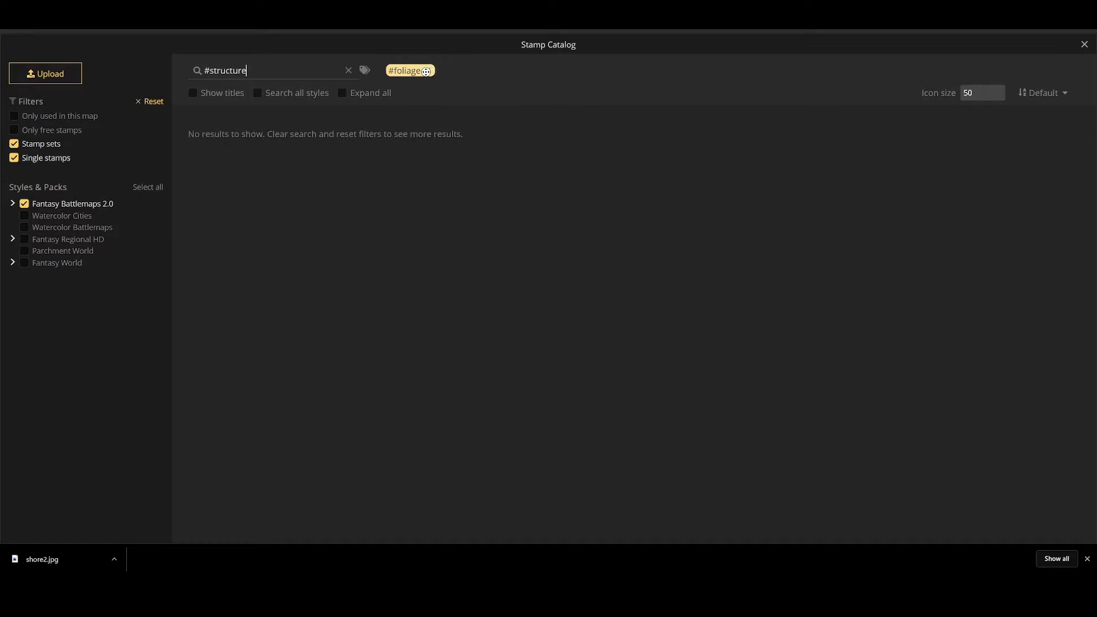
{"action": "left_click", "coordinate": [426, 71]}
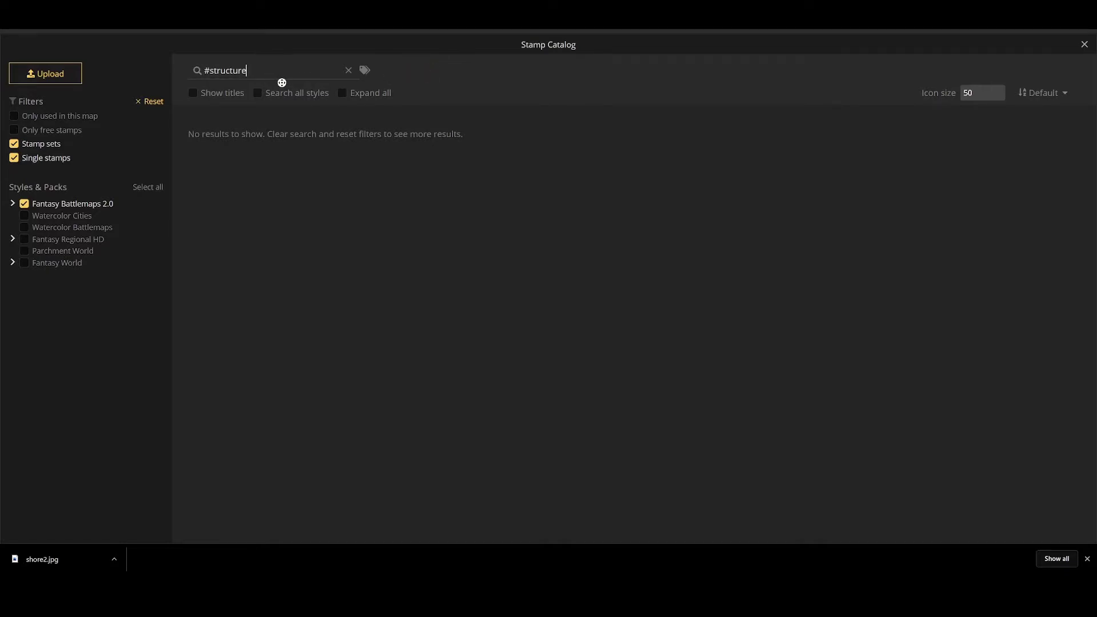
Replace the catalog search with wall and choose the Broken Wood Walls stamp.
{"action": "left_click_drag", "start_coordinate": [271, 74], "coordinate": [122, 71]}
{"action": "key", "text": "BackSpace"}
{"action": "type", "text": "wa;"}
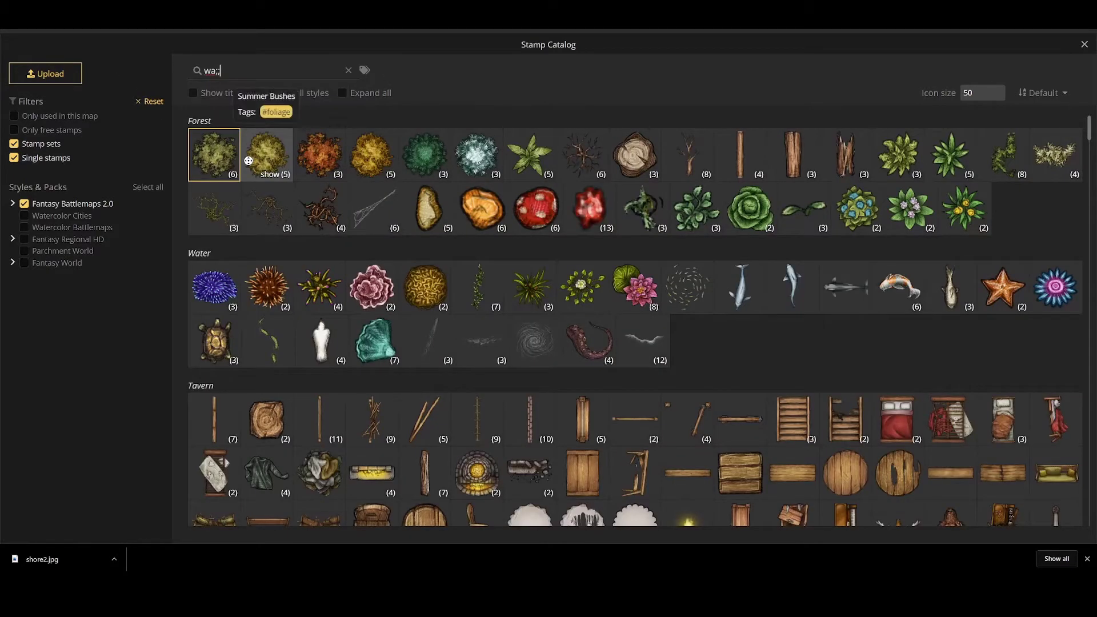
{"action": "key", "text": "BackSpace"}
{"action": "type", "text": "ll"}
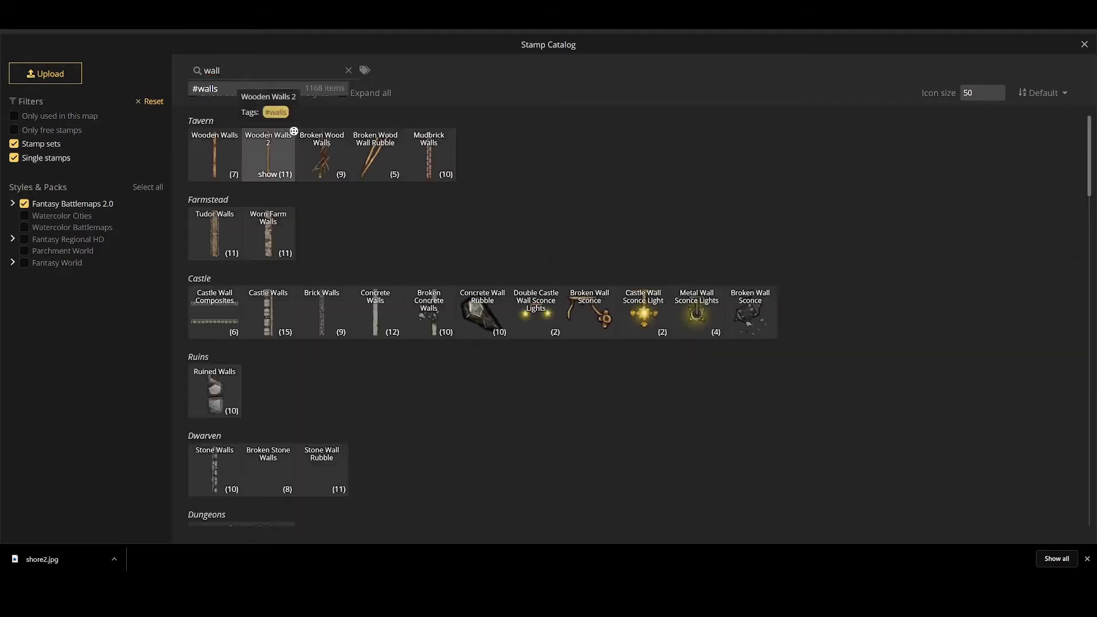
{"action": "left_click", "coordinate": [333, 159]}
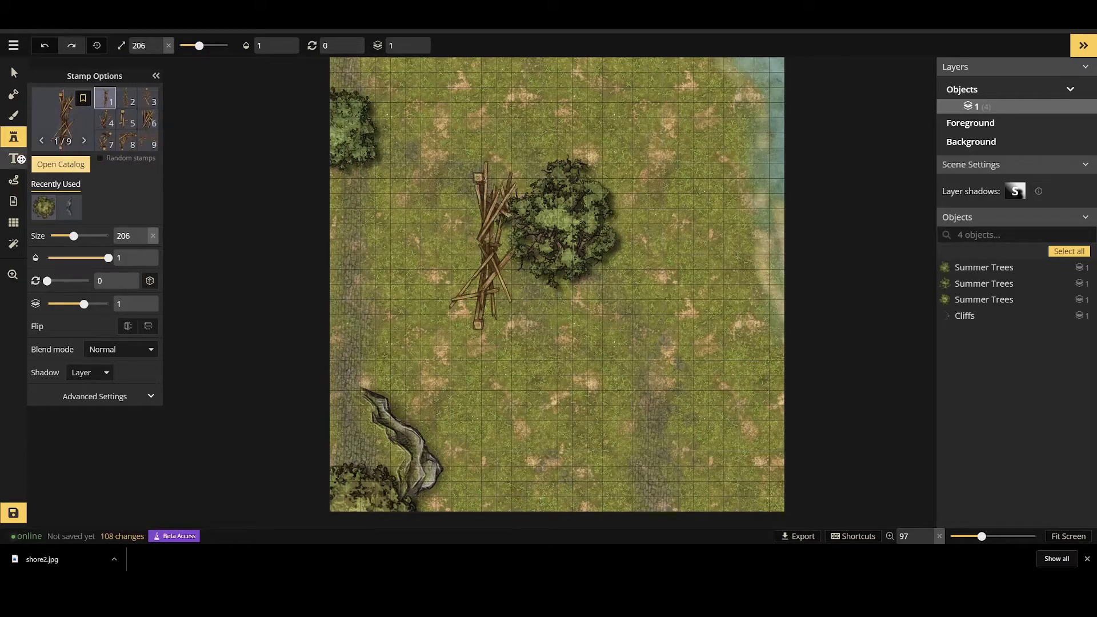
Set the Broken Wood Walls stamp to size 100, rotation 78 and opacity 0.93.
{"action": "left_click_drag", "start_coordinate": [78, 234], "coordinate": [71, 234]}
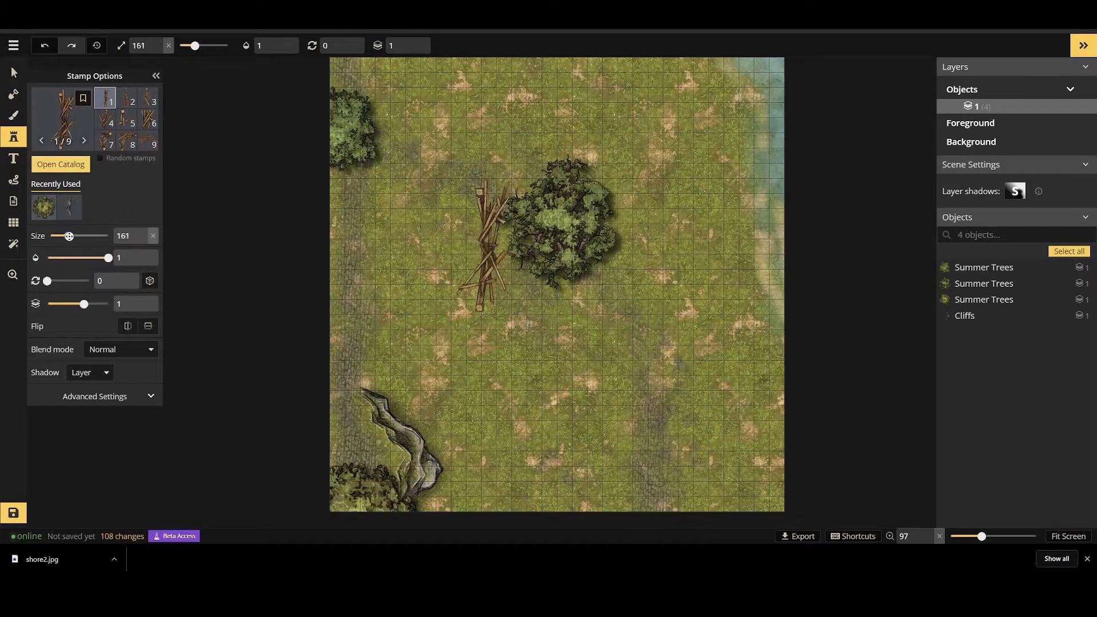
{"action": "left_click_drag", "start_coordinate": [48, 281], "coordinate": [56, 280]}
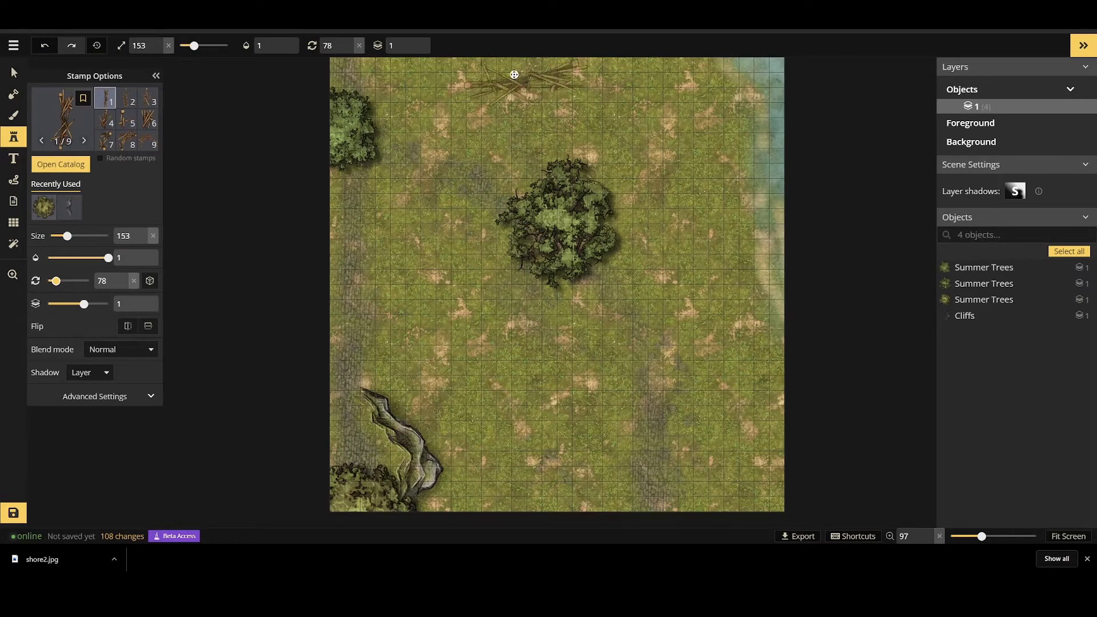
{"action": "left_click", "coordinate": [483, 251]}
{"action": "left_click_drag", "start_coordinate": [108, 258], "coordinate": [101, 257]}
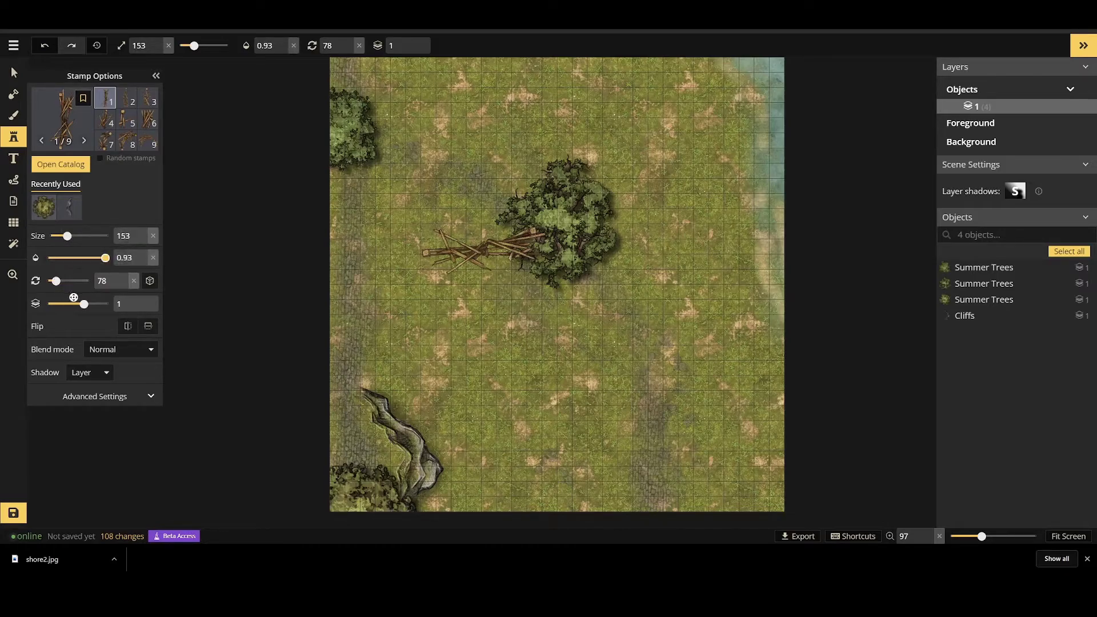
{"action": "left_click_drag", "start_coordinate": [64, 238], "coordinate": [61, 236]}
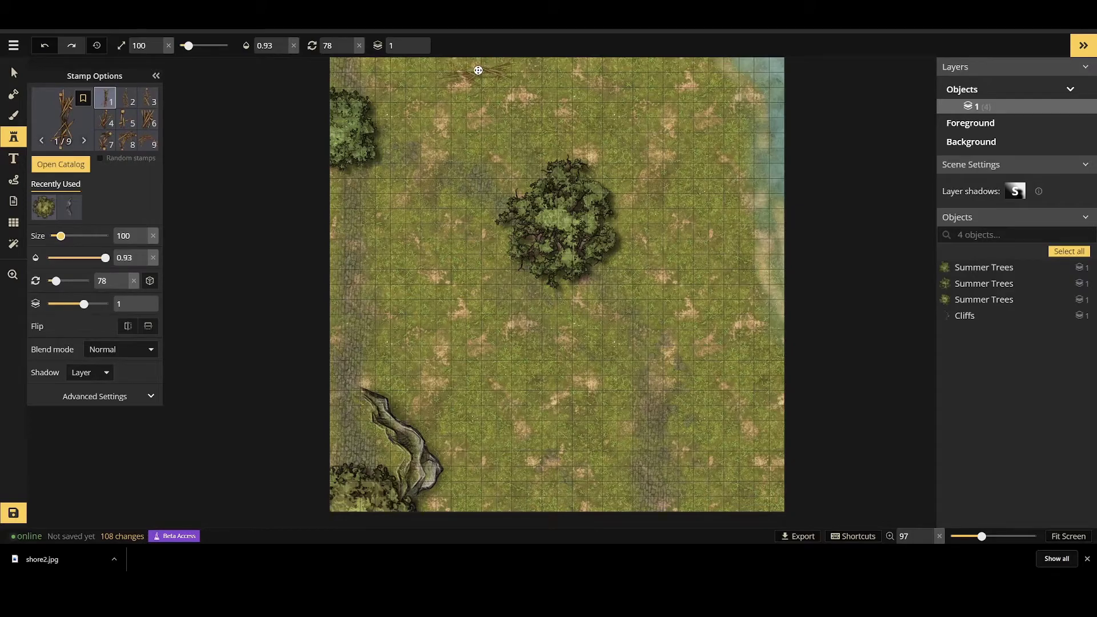
Place the first Broken Wood Walls variant at the map's top edge and rotate the placed wall to 83.
{"action": "left_click", "coordinate": [476, 65]}
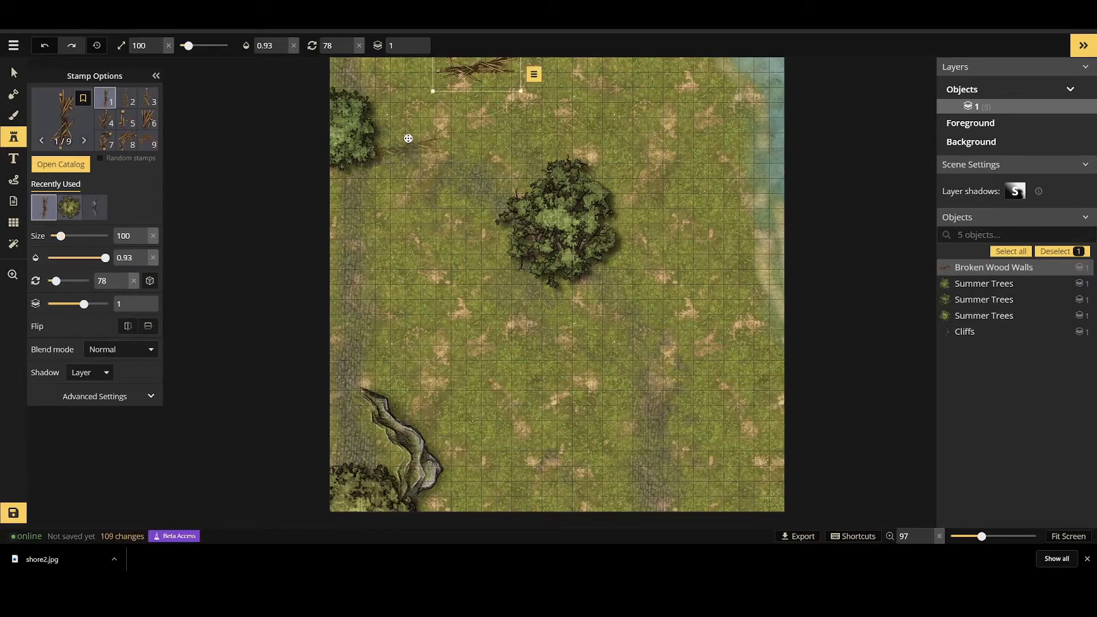
{"action": "left_click", "coordinate": [14, 73]}
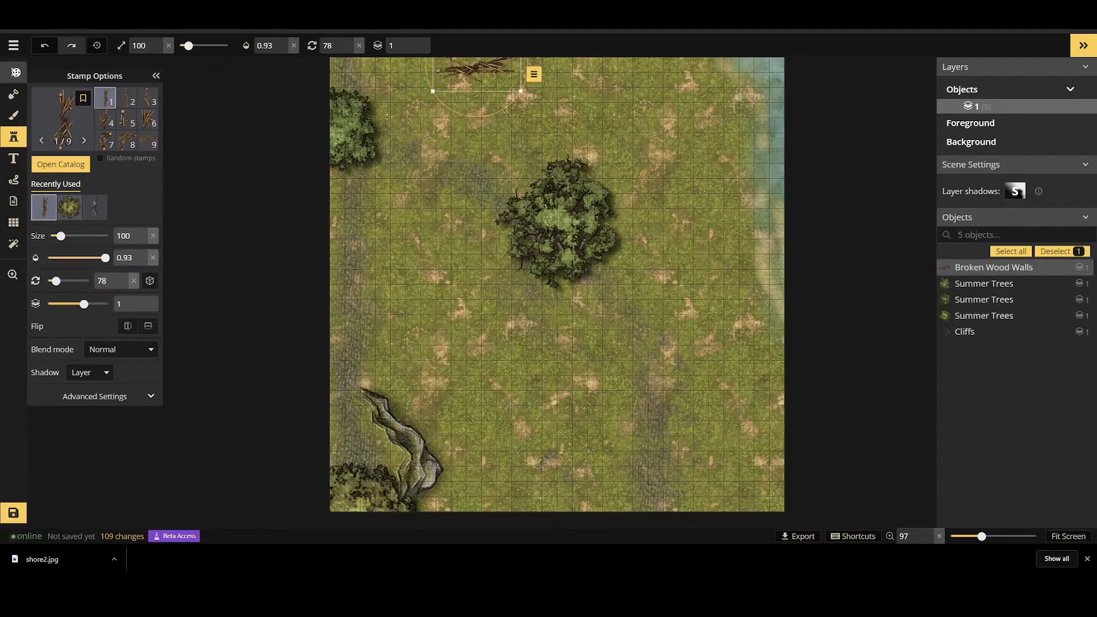
{"action": "left_click_drag", "start_coordinate": [482, 115], "coordinate": [485, 164]}
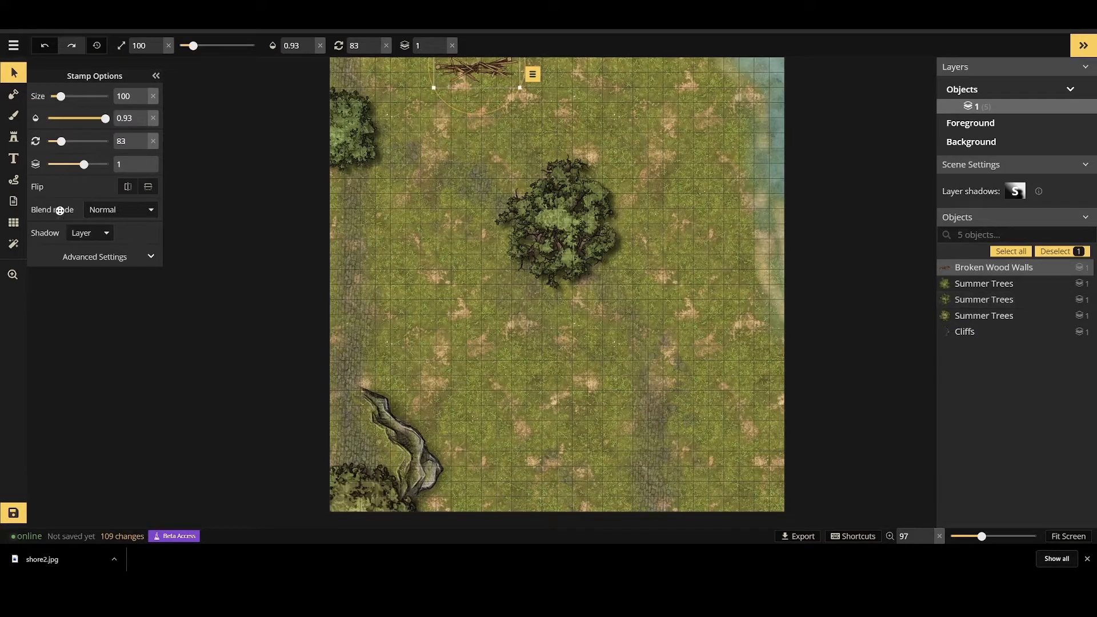
Place Broken Wood Walls variant 8 at the map's top edge near the upper left corner, with opacity 0.76.
{"action": "left_click", "coordinate": [14, 136]}
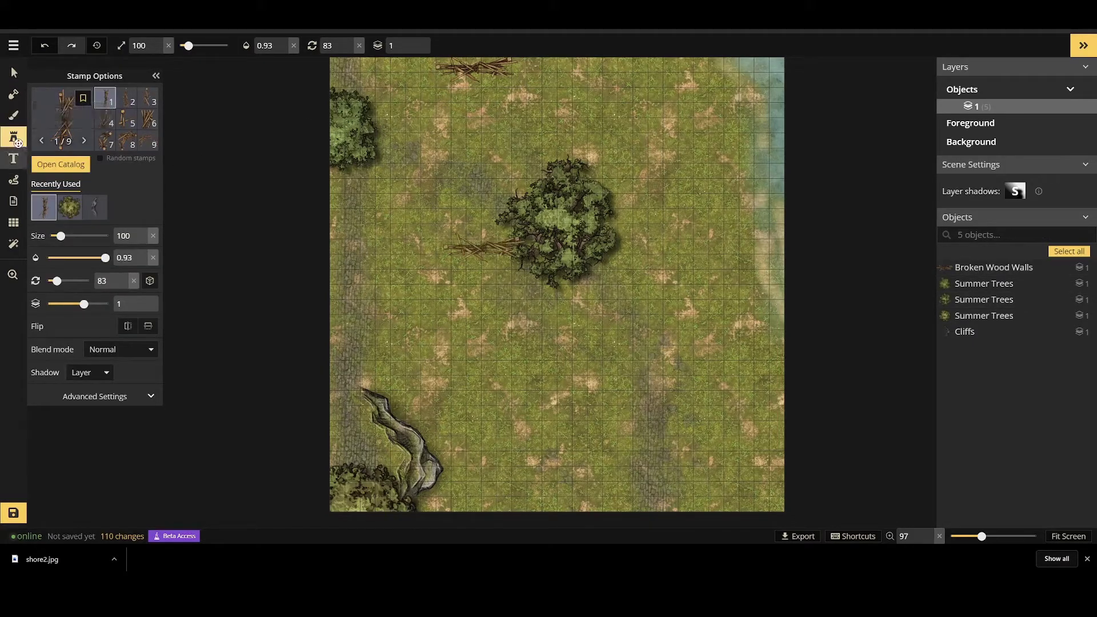
{"action": "left_click", "coordinate": [126, 140]}
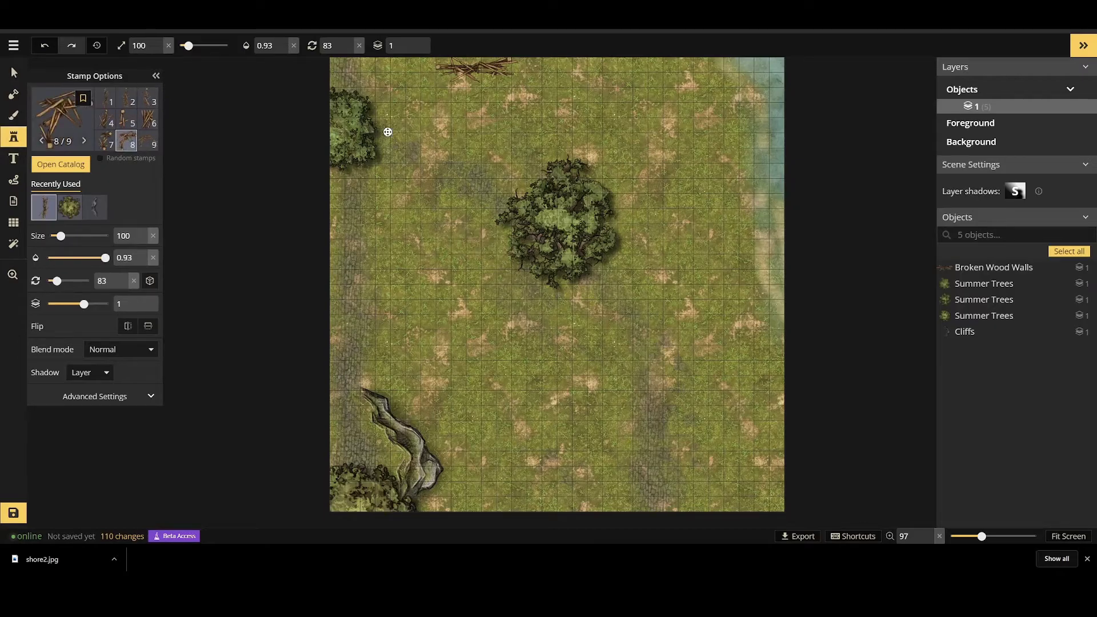
{"action": "left_click", "coordinate": [375, 65]}
{"action": "left_click_drag", "start_coordinate": [105, 258], "coordinate": [99, 258]}
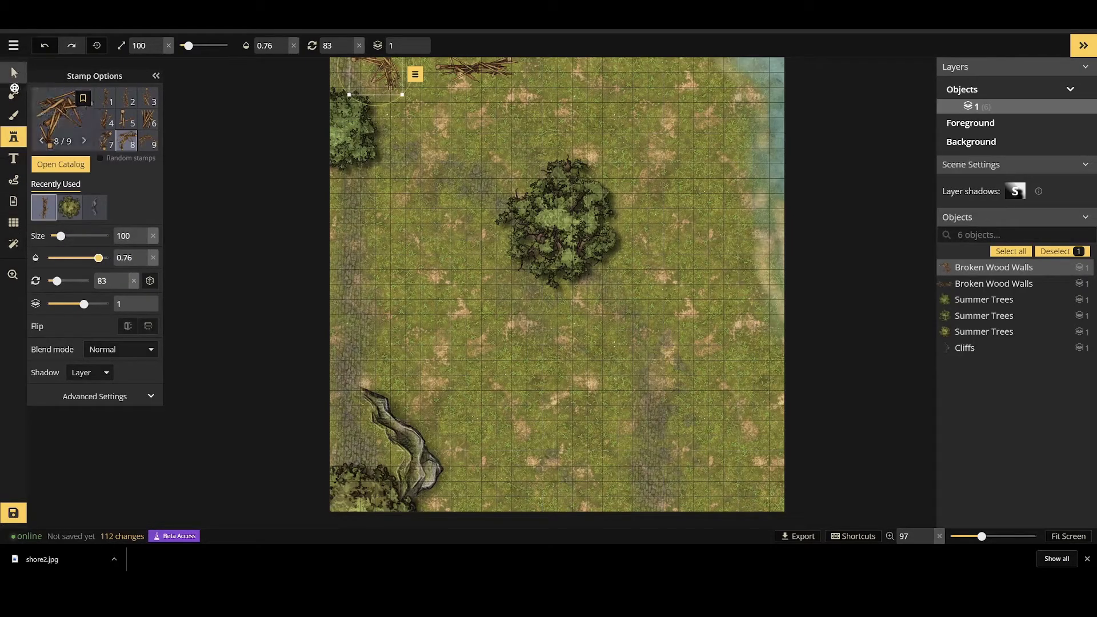
Search the texture catalog for wood, choose the wooden plank texture and paint it on the background between the two broken walls.
{"action": "left_click", "coordinate": [15, 115]}
{"action": "left_click", "coordinate": [73, 168]}
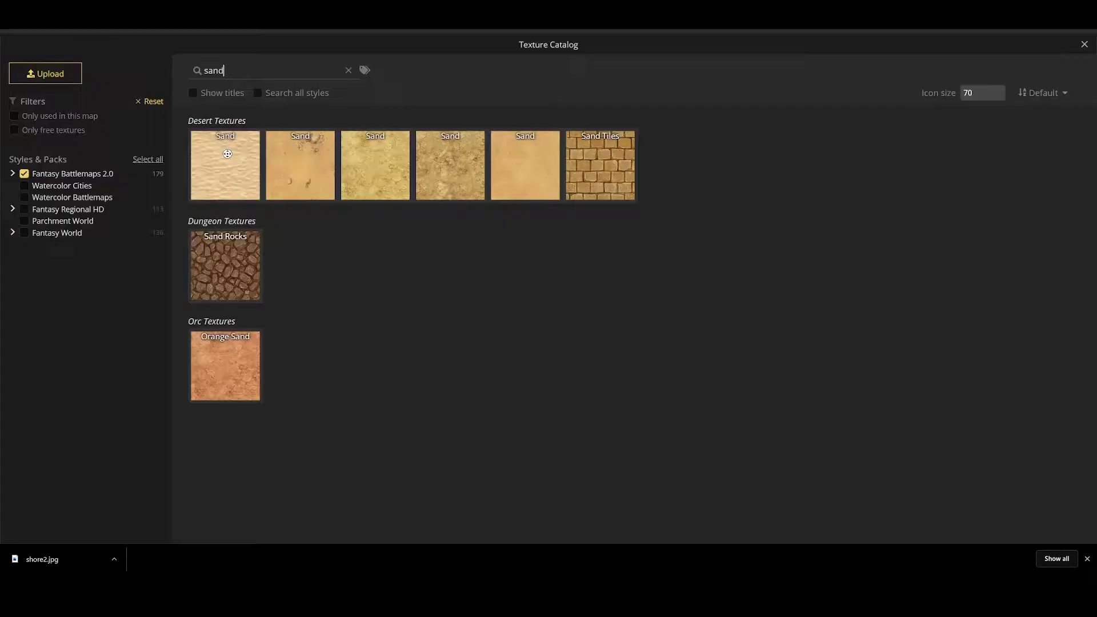
{"action": "key", "text": "ctrl+a"}
{"action": "type", "text": "wood"}
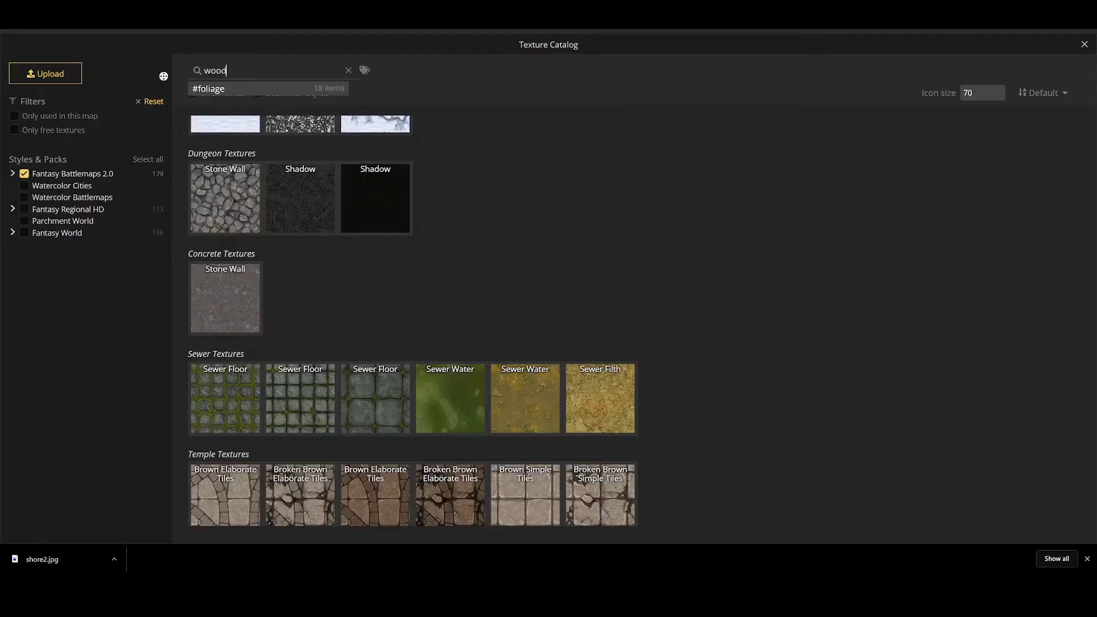
{"action": "left_click", "coordinate": [537, 156]}
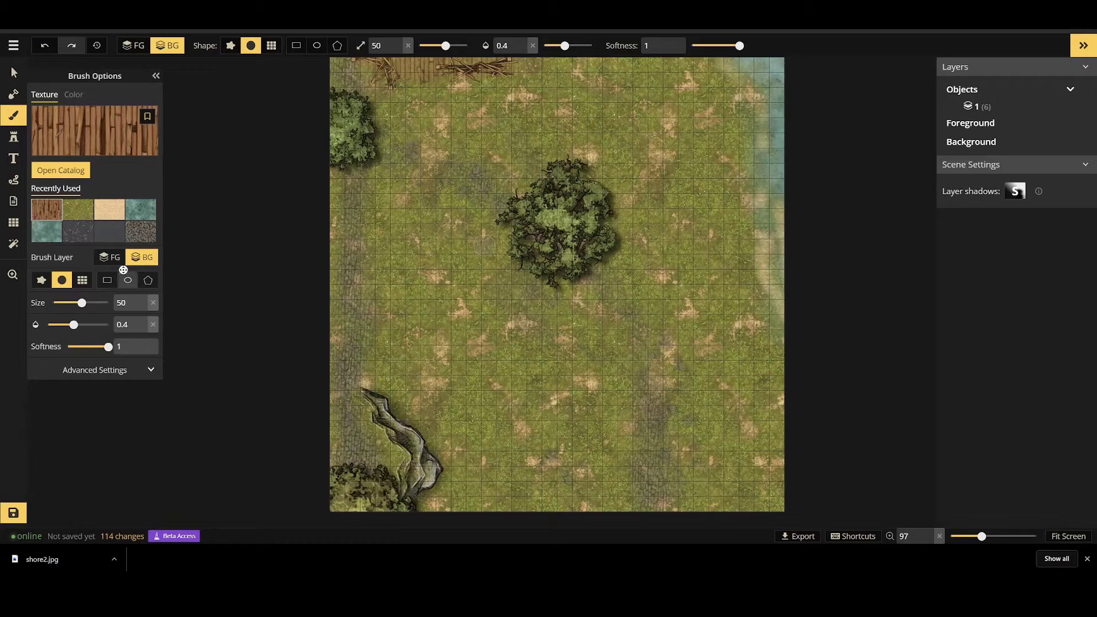
Dab the recently used grey stony texture over the background grass at brush size 200 and opacity 0.15, and set the opacity to 0.42.
{"action": "left_click", "coordinate": [79, 229]}
{"action": "mouse_move", "coordinate": [82, 302]}
{"action": "left_mouse_down"}
{"action": "mouse_move", "coordinate": [108, 302]}
{"action": "mouse_move", "coordinate": [52, 325]}
{"action": "left_mouse_up"}
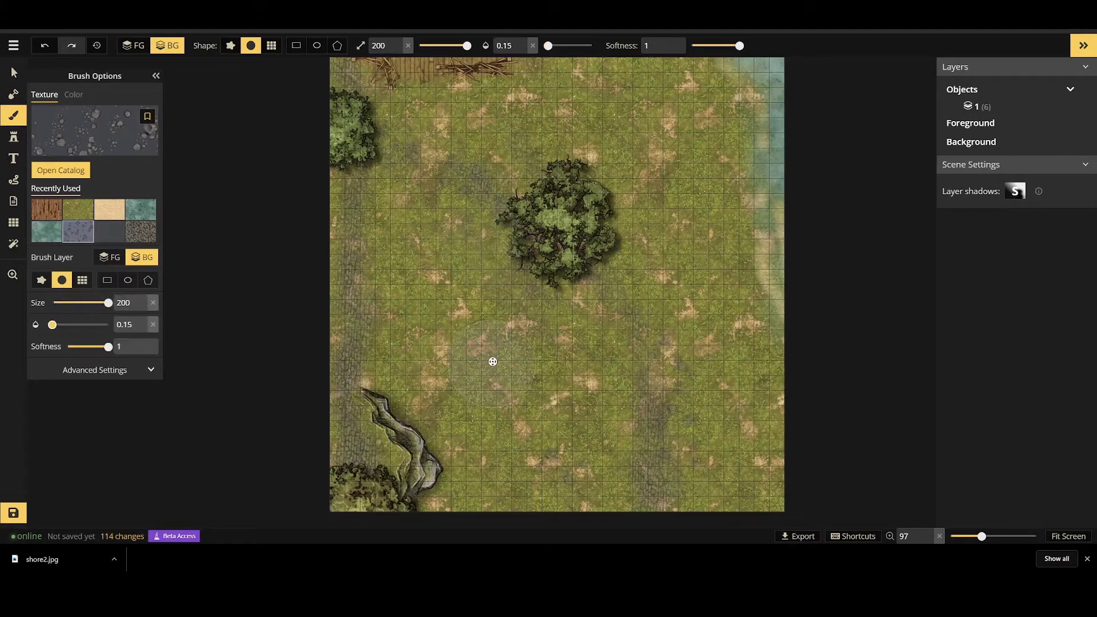
{"action": "left_click", "coordinate": [477, 340]}
{"action": "left_click", "coordinate": [678, 166]}
{"action": "left_click", "coordinate": [695, 269]}
{"action": "left_click", "coordinate": [663, 260]}
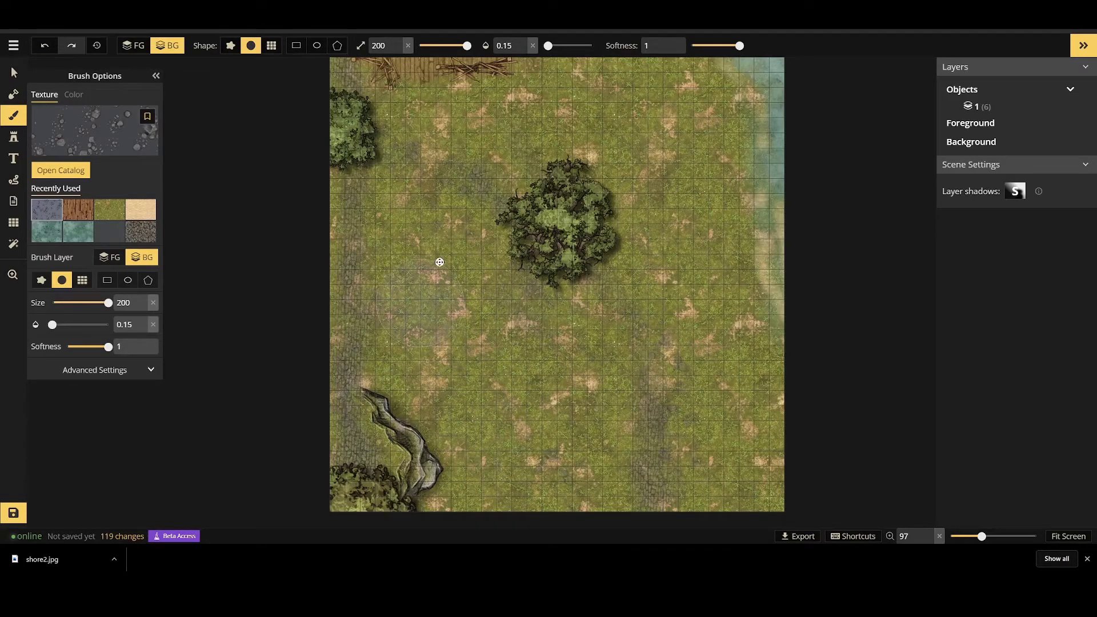
{"action": "left_click", "coordinate": [483, 246]}
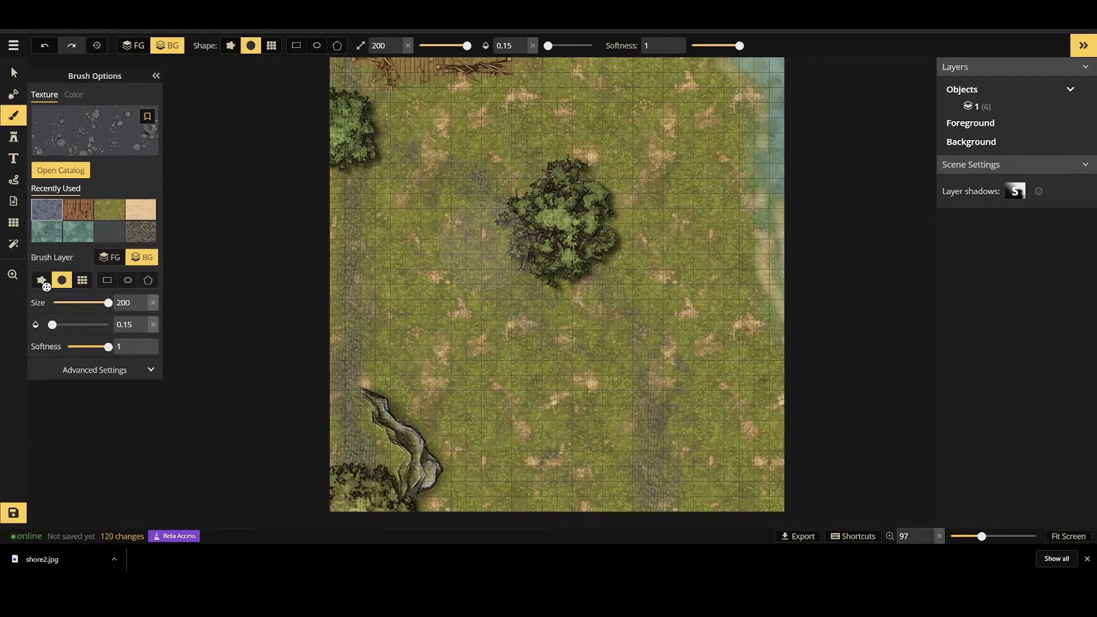
{"action": "left_click_drag", "start_coordinate": [76, 324], "coordinate": [73, 324]}
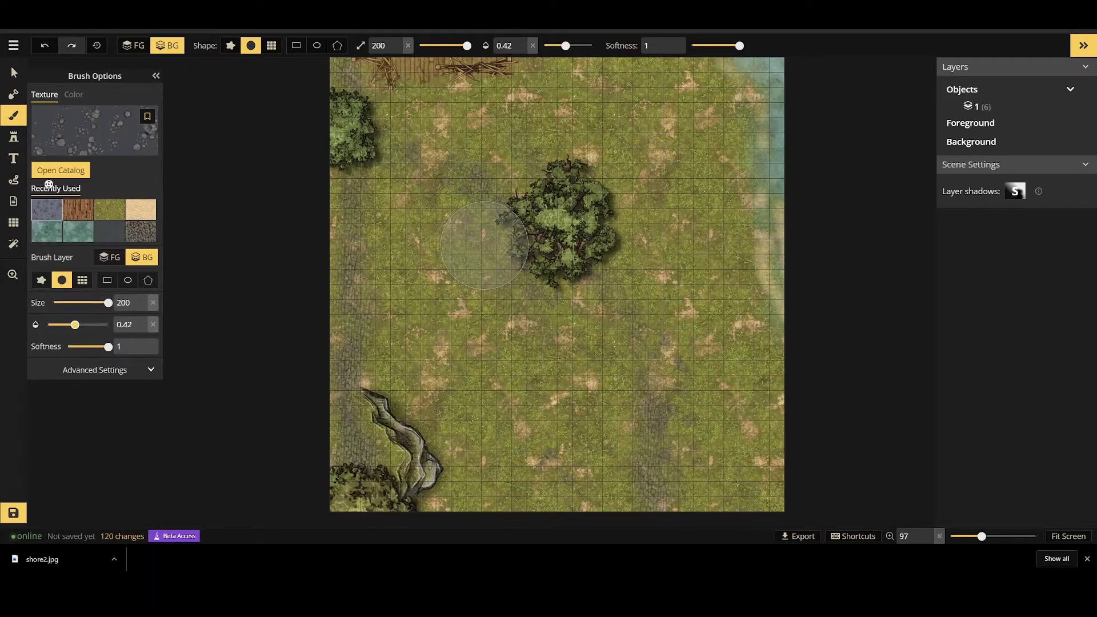
Open the stamp catalog and clear its search so all stamp sets are listed.
{"action": "left_click", "coordinate": [18, 137]}
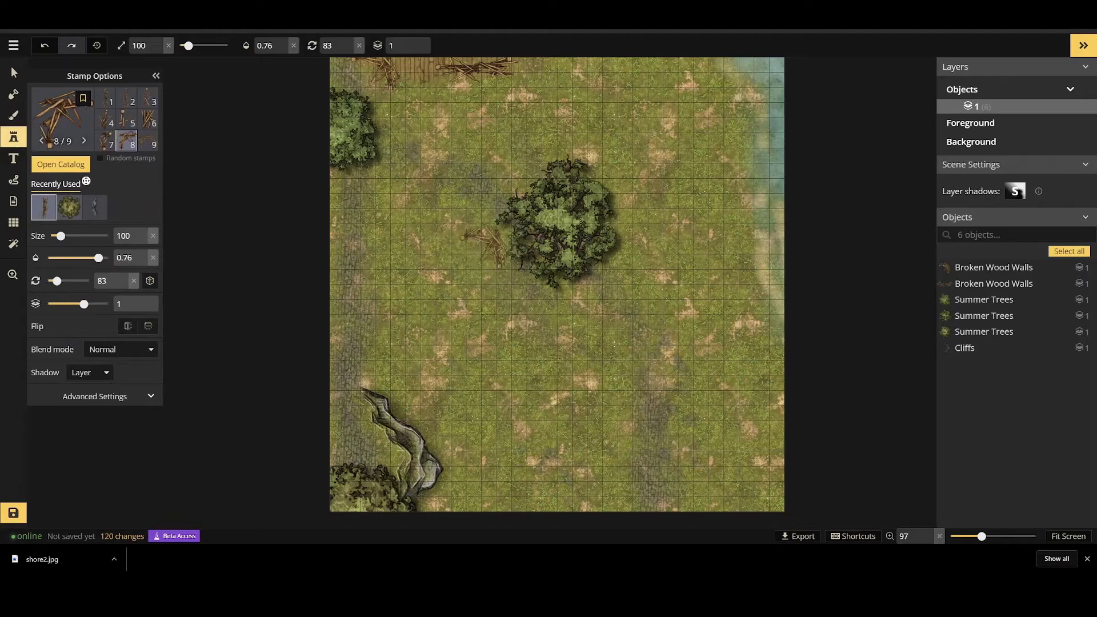
{"action": "left_click", "coordinate": [57, 163]}
{"action": "key", "text": "ctrl+a"}
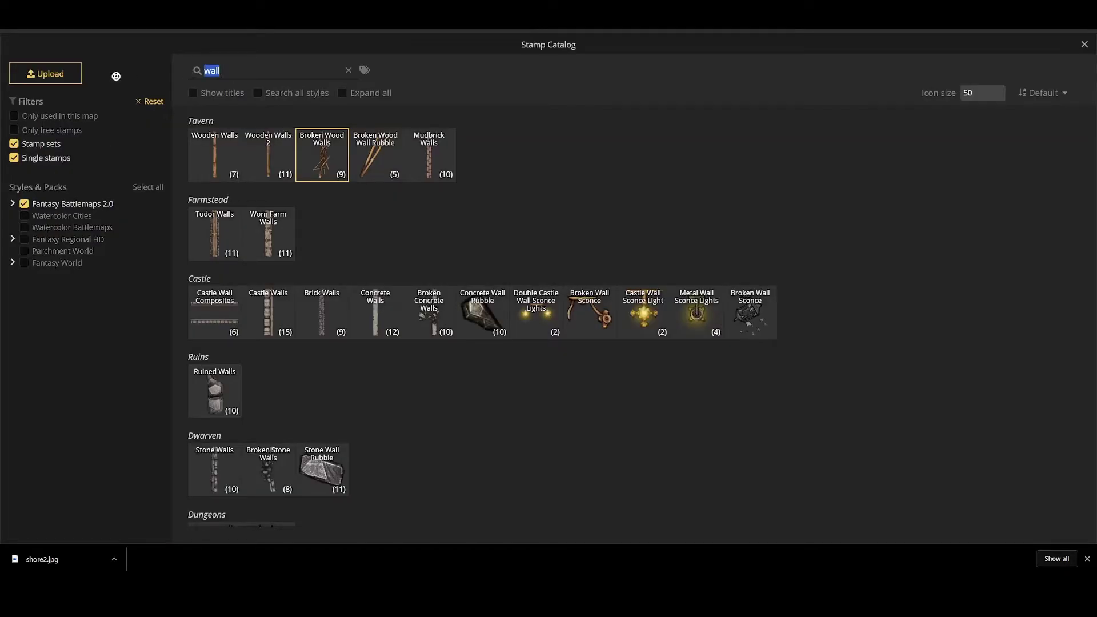
{"action": "key", "text": "BackSpace"}
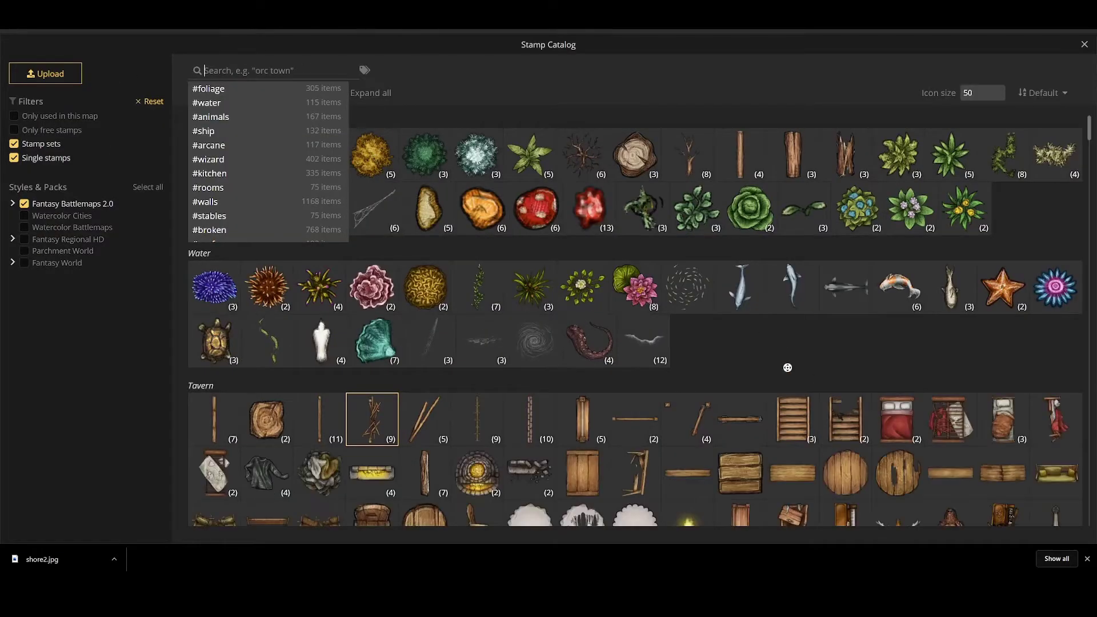
{"action": "left_click", "coordinate": [784, 365]}
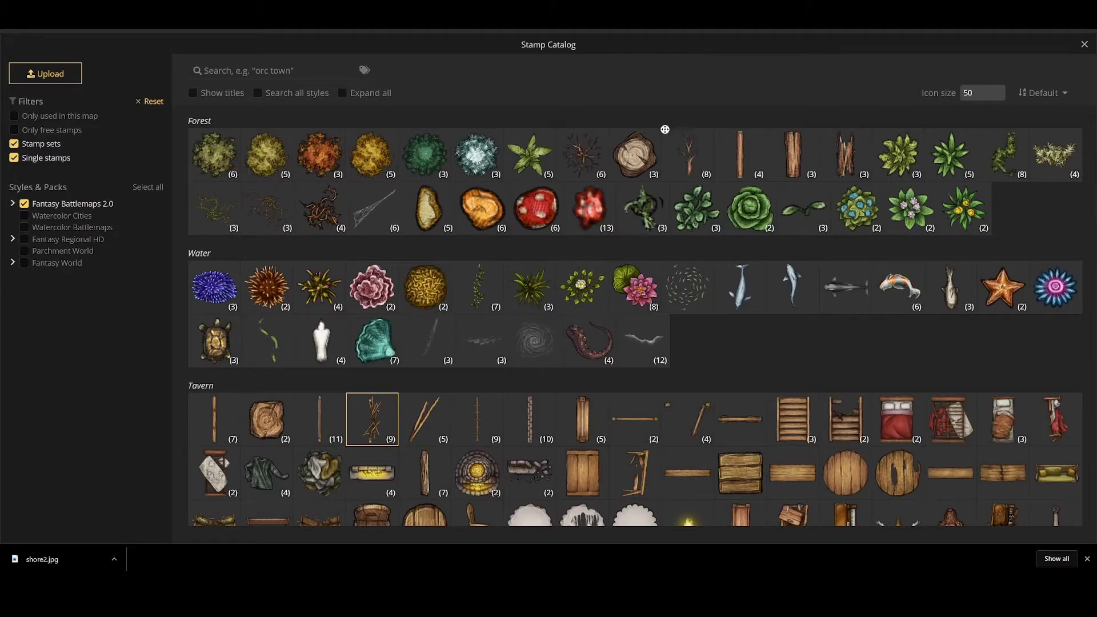
Choose the Broken Tools stamp from the Weaponry & Tools set and place variant 2 on the shore near the map's upper right corner.
{"action": "scroll", "coordinate": [482, 166], "scroll_direction": "down", "scroll_amount": 3}
{"action": "scroll", "coordinate": [507, 178], "scroll_direction": "down", "scroll_amount": 7}
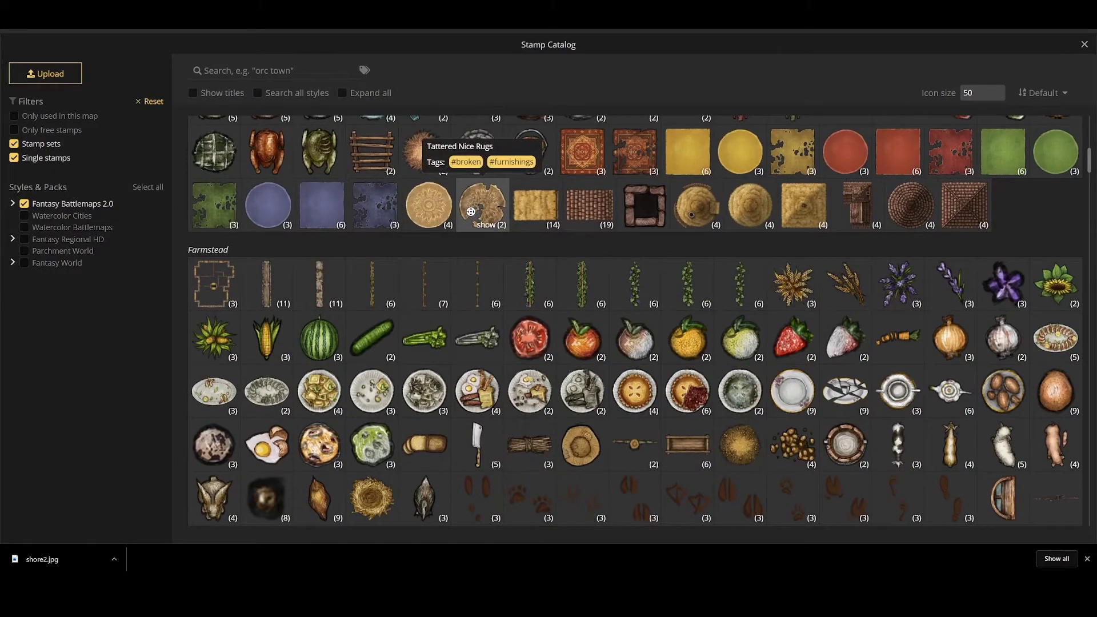
{"action": "scroll", "coordinate": [470, 212], "scroll_direction": "down", "scroll_amount": 10}
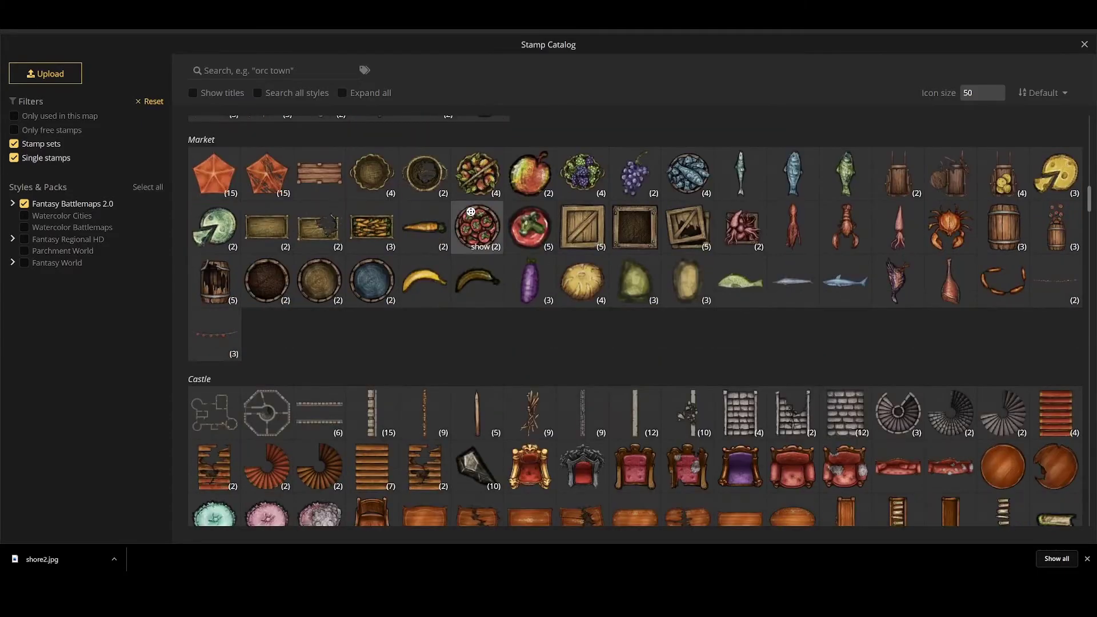
{"action": "scroll", "coordinate": [471, 212], "scroll_direction": "down", "scroll_amount": 12}
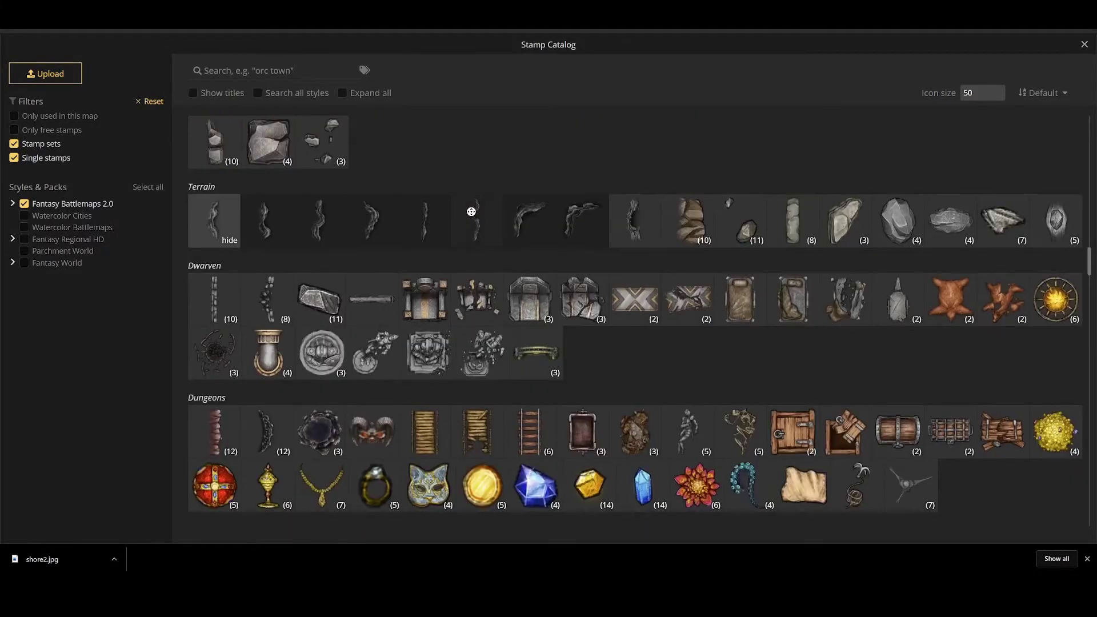
{"action": "scroll", "coordinate": [471, 212], "scroll_direction": "down", "scroll_amount": 5}
{"action": "scroll", "coordinate": [470, 212], "scroll_direction": "down", "scroll_amount": 2}
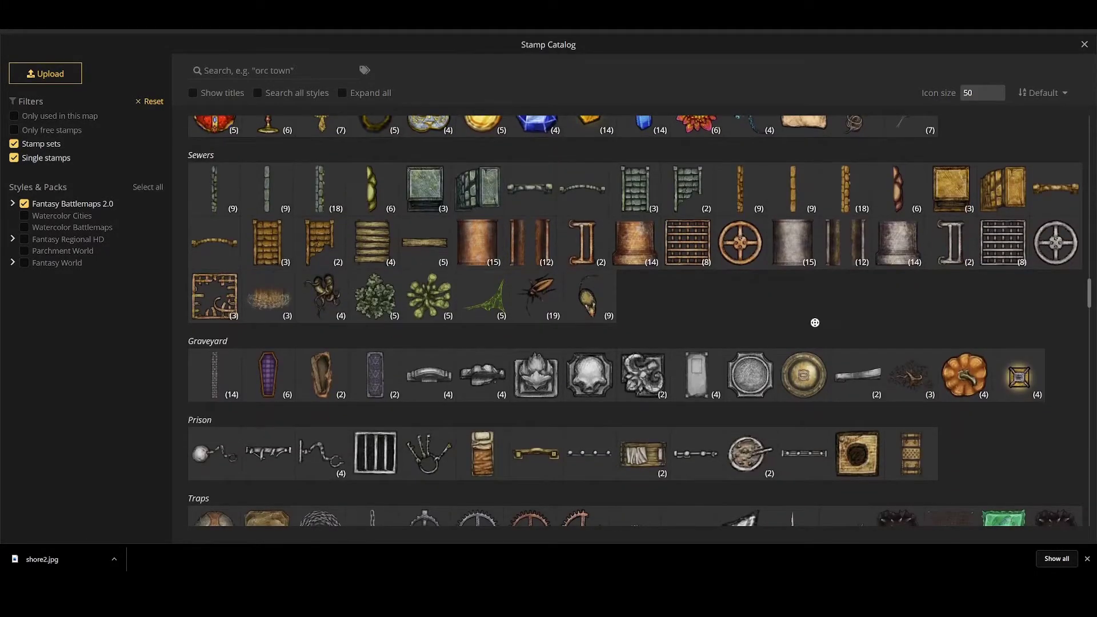
{"action": "scroll", "coordinate": [815, 323], "scroll_direction": "down", "scroll_amount": 10}
{"action": "scroll", "coordinate": [814, 323], "scroll_direction": "down", "scroll_amount": 10}
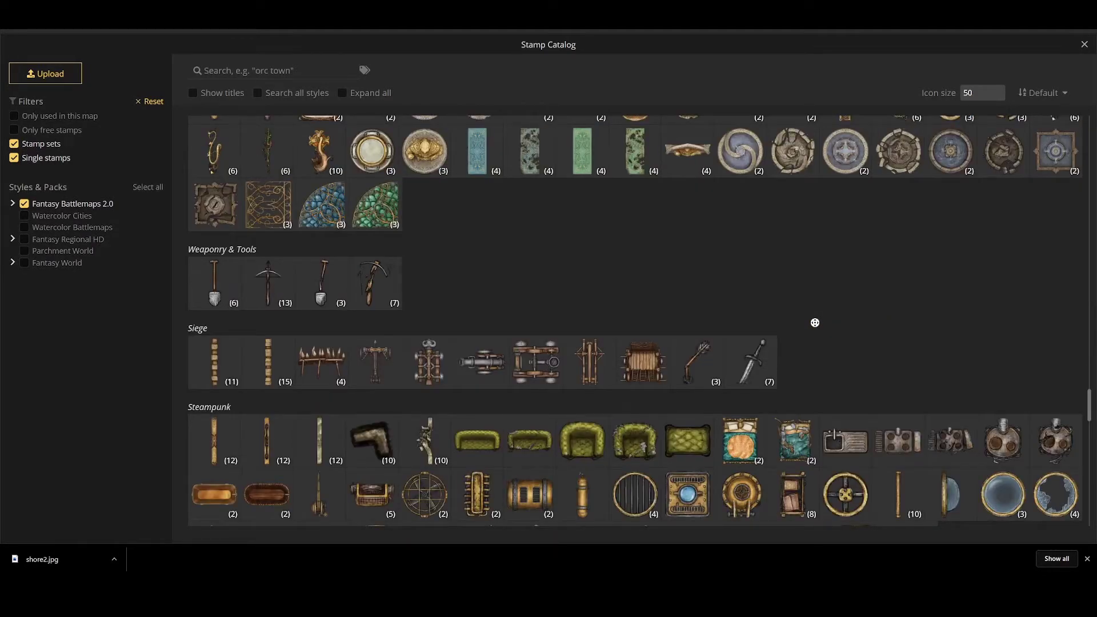
{"action": "left_click", "coordinate": [323, 281]}
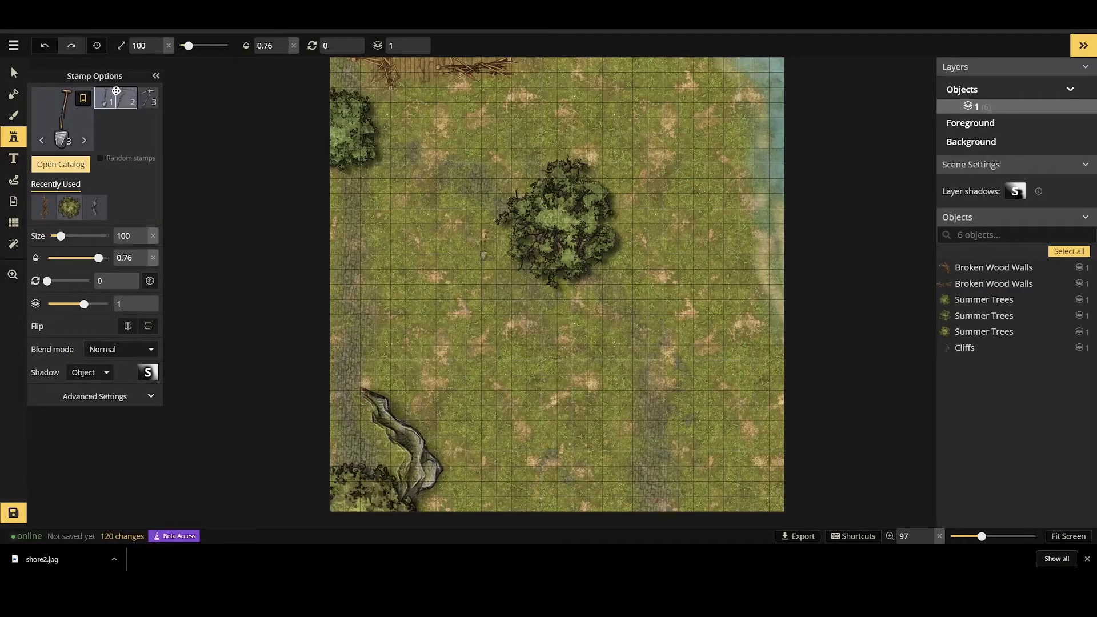
{"action": "left_click", "coordinate": [126, 101]}
{"action": "left_click", "coordinate": [741, 106]}
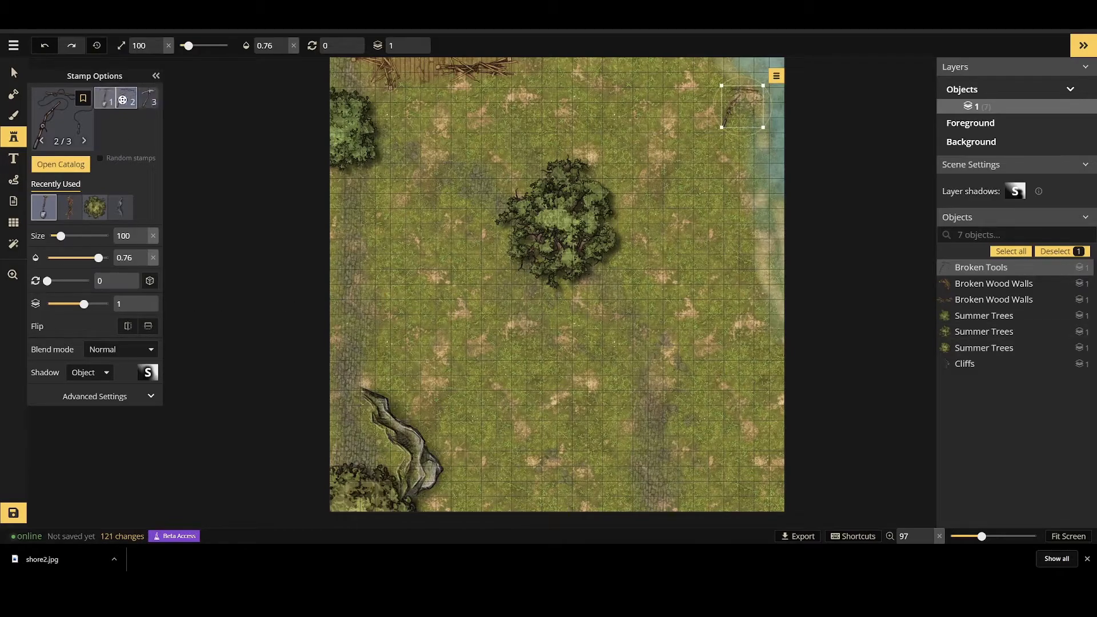
Browse the stamp catalog to the Ship set and choose the Broken Oar stamp.
{"action": "left_click", "coordinate": [64, 159]}
{"action": "scroll", "coordinate": [220, 333], "scroll_direction": "down", "scroll_amount": 5}
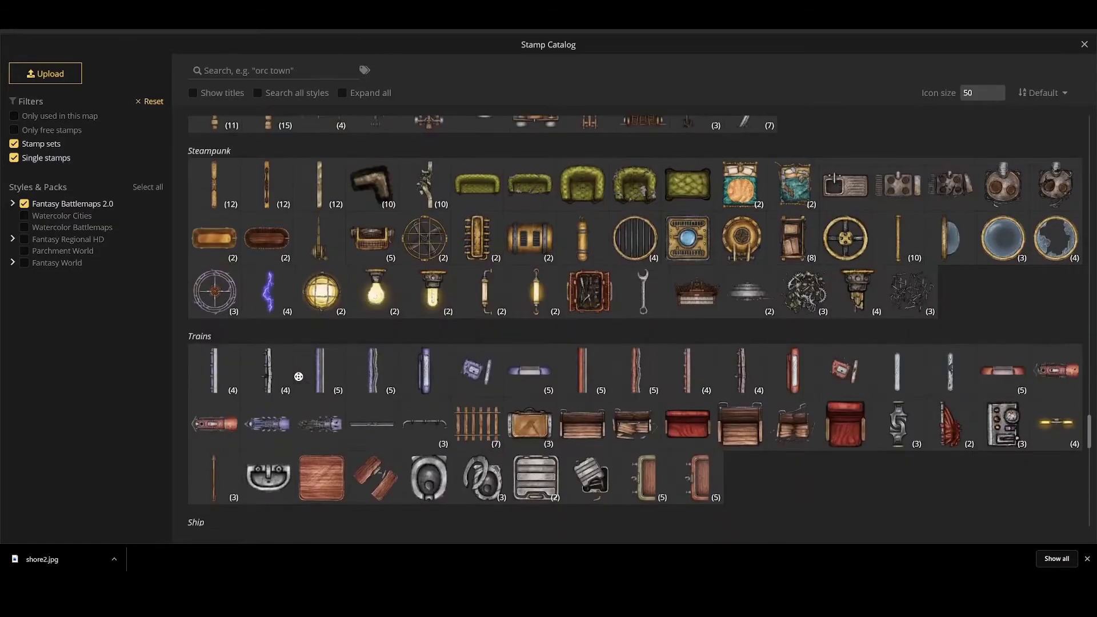
{"action": "scroll", "coordinate": [220, 333], "scroll_direction": "down", "scroll_amount": 5}
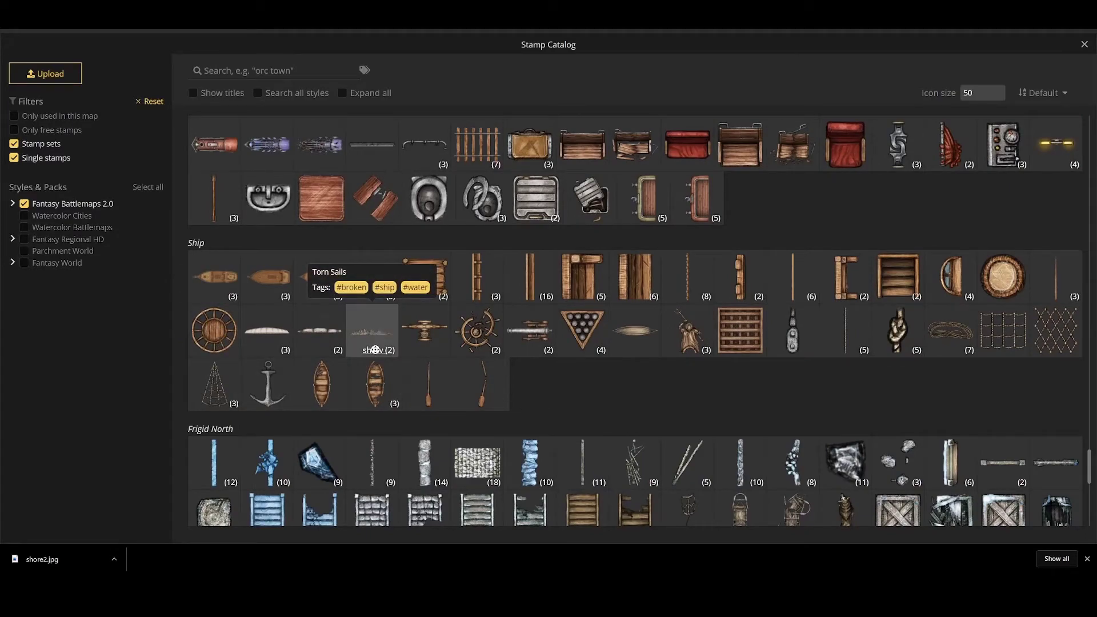
{"action": "left_click", "coordinate": [375, 349]}
{"action": "left_click", "coordinate": [376, 350]}
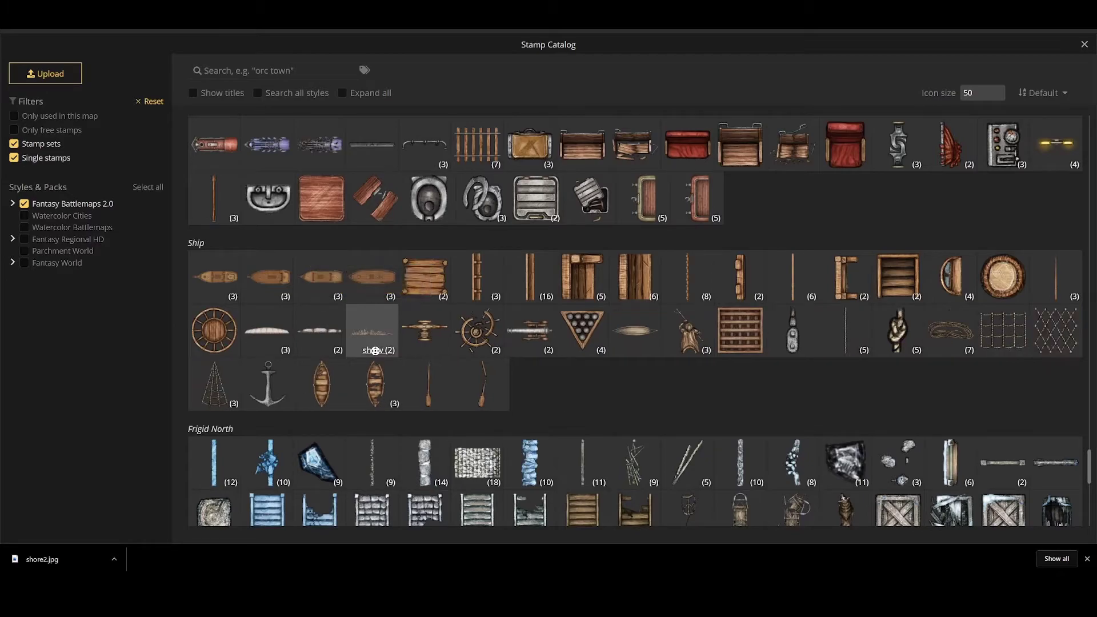
{"action": "scroll", "coordinate": [378, 322], "scroll_direction": "down", "scroll_amount": 2}
{"action": "scroll", "coordinate": [378, 322], "scroll_direction": "down", "scroll_amount": 1}
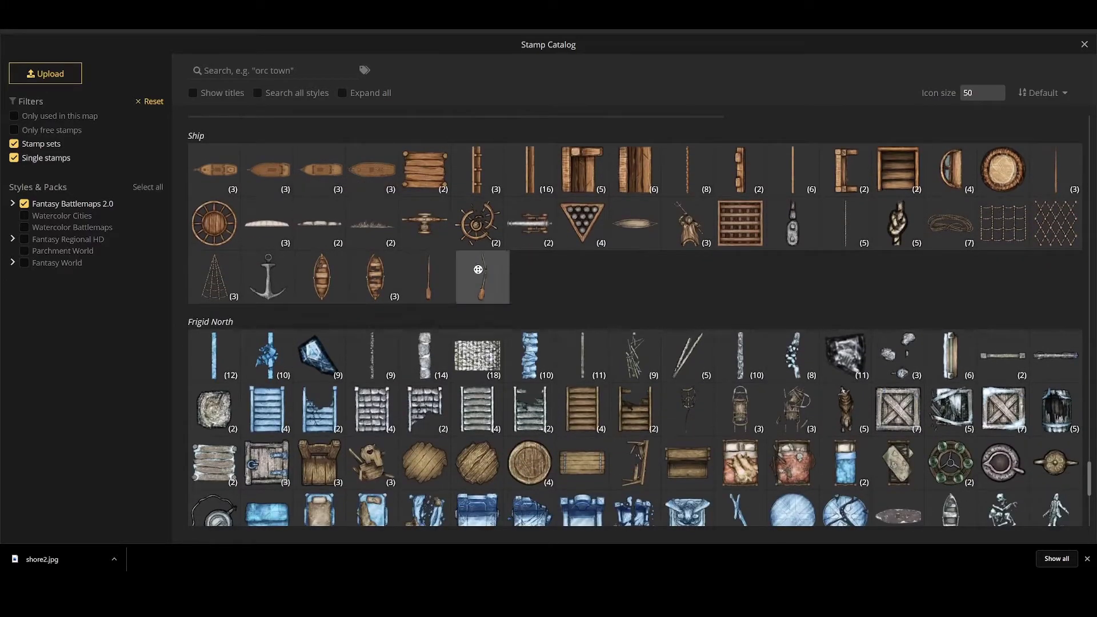
{"action": "left_click", "coordinate": [480, 276]}
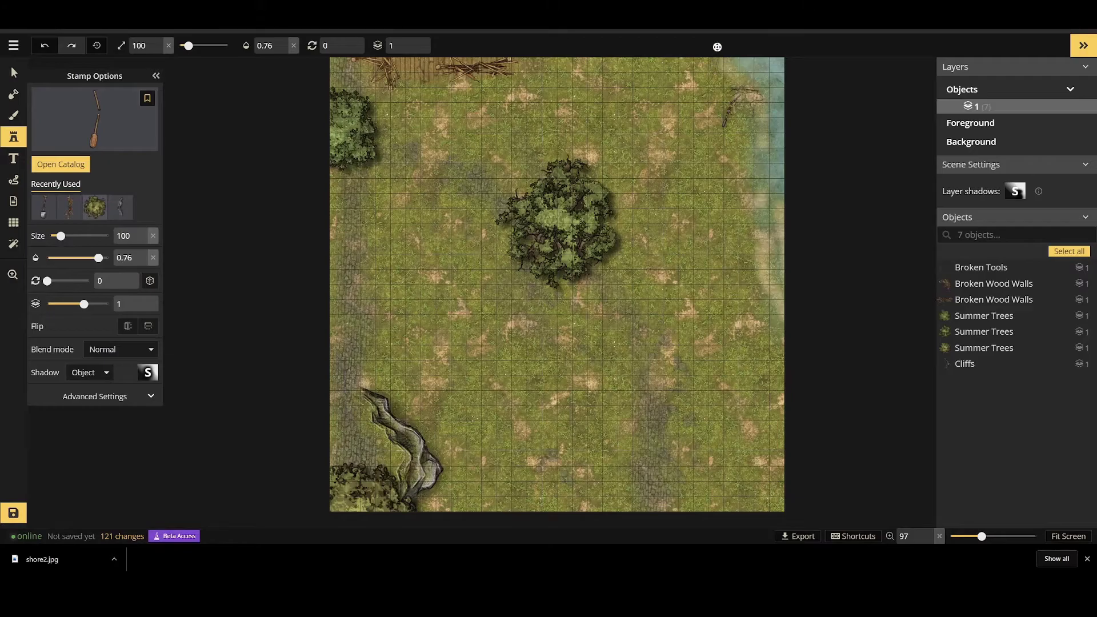
Try placing the Broken Oar at the map's top edge beside the water, and delete it.
{"action": "left_click", "coordinate": [718, 65]}
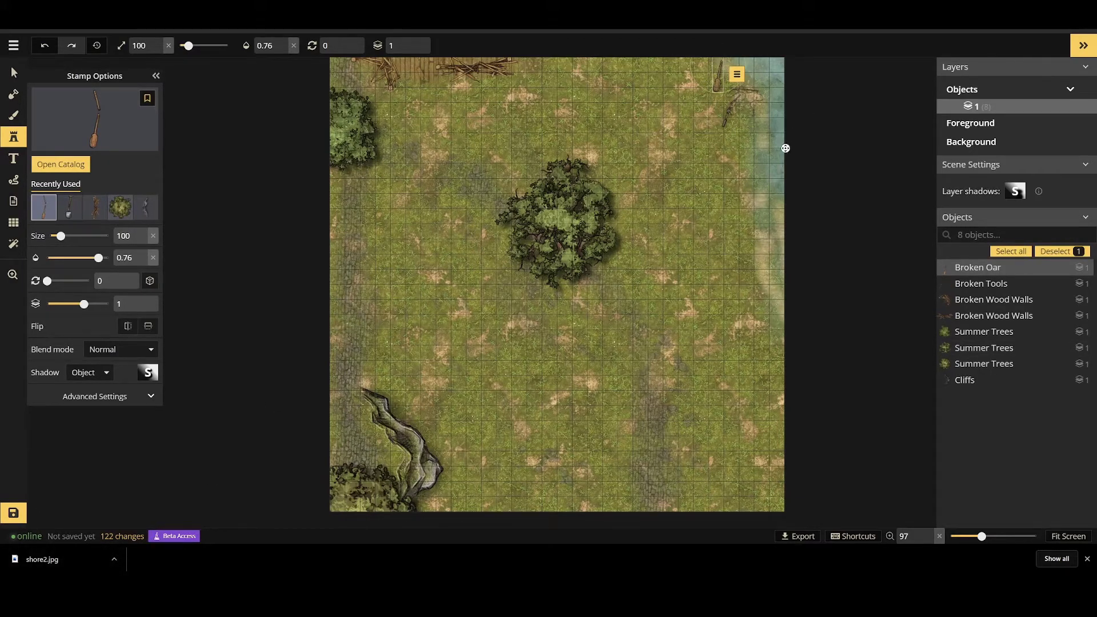
{"action": "key", "text": "Delete"}
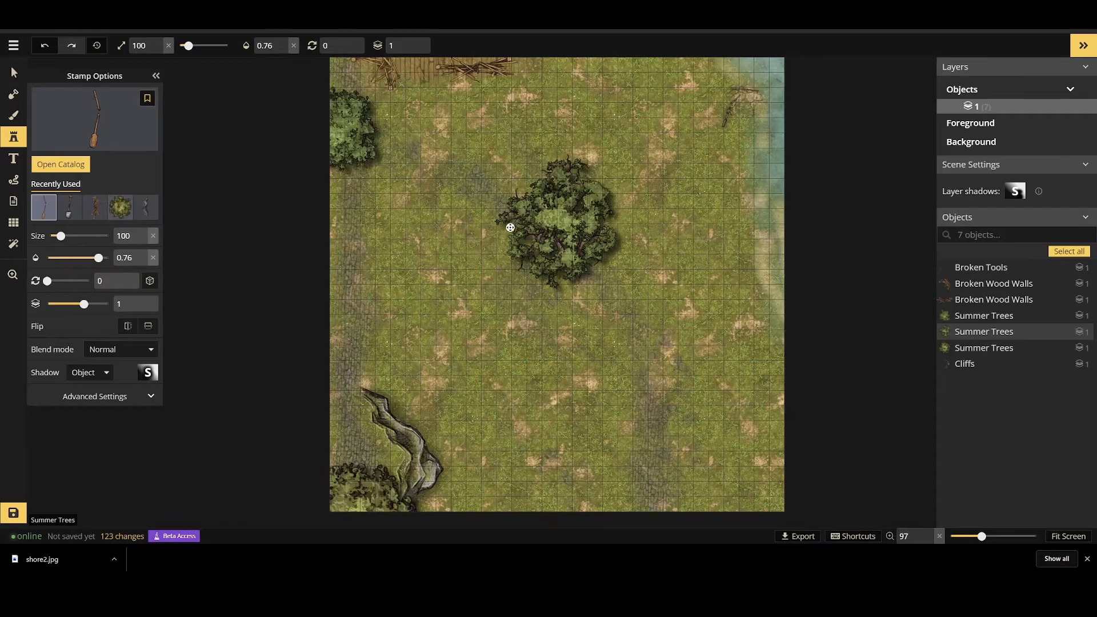
Place the Broken Oar on the left edge of the central tree, move it down a layer and shift it slightly left.
{"action": "left_click", "coordinate": [517, 233]}
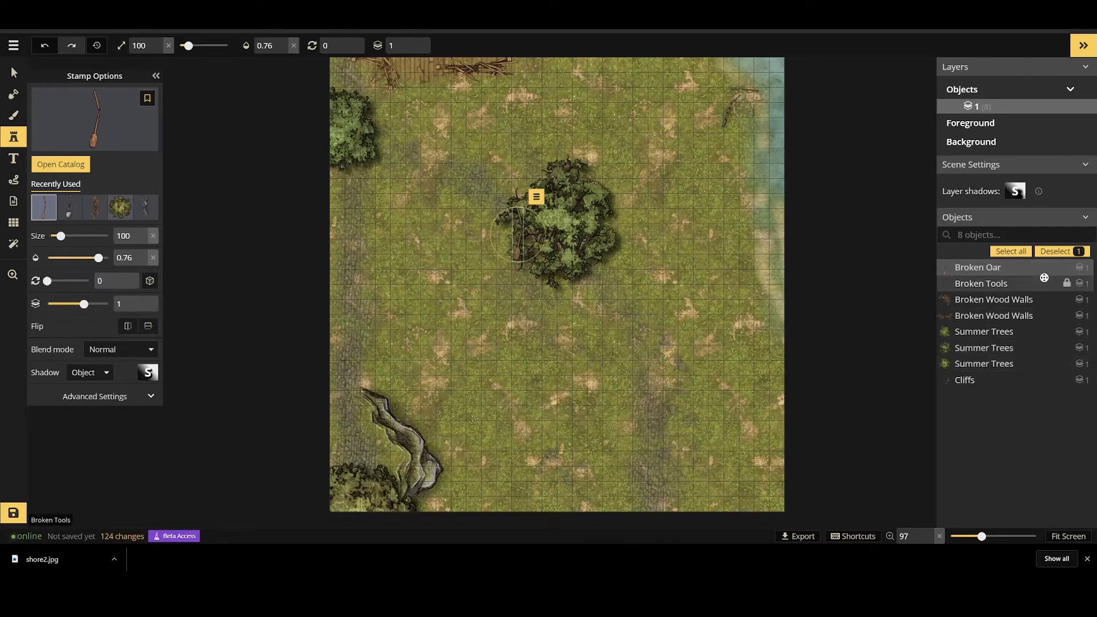
{"action": "right_click", "coordinate": [533, 207]}
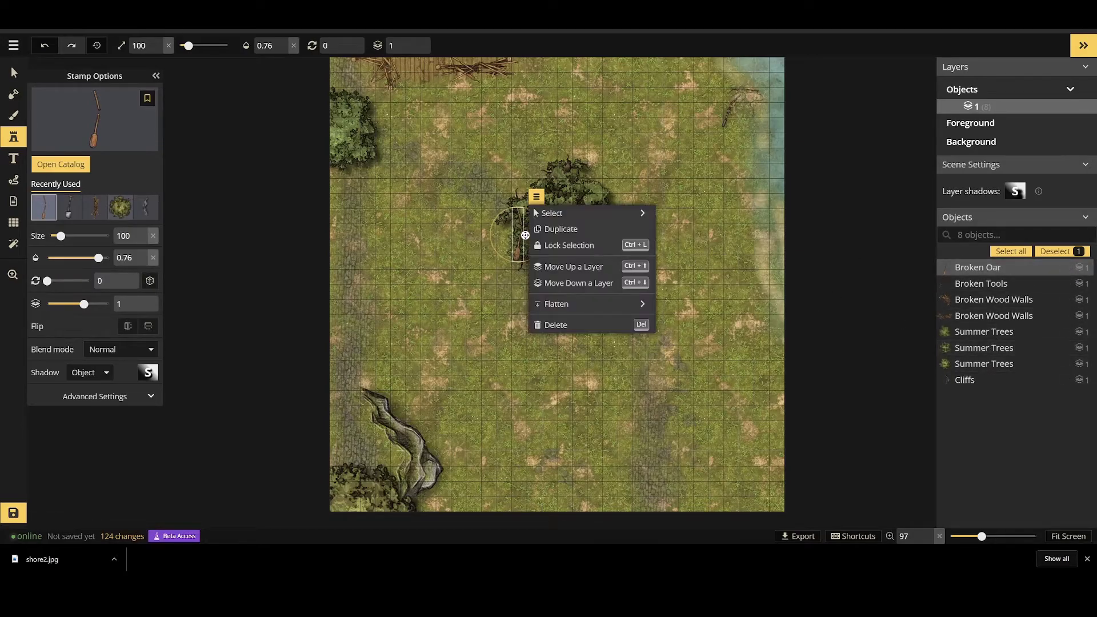
{"action": "left_click", "coordinate": [571, 282]}
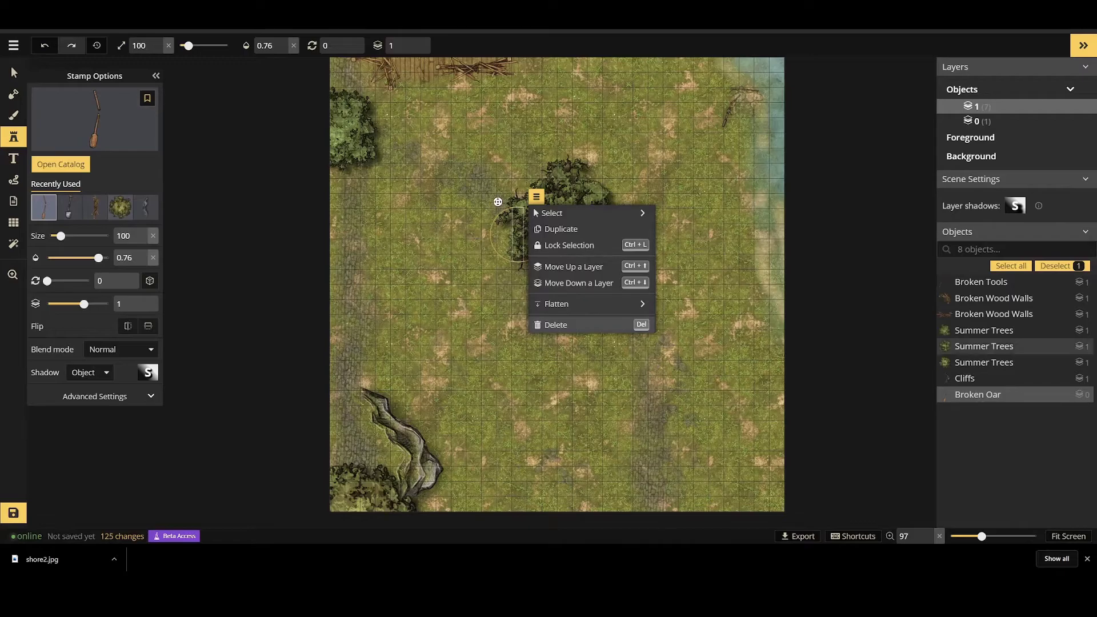
{"action": "left_click", "coordinate": [15, 73]}
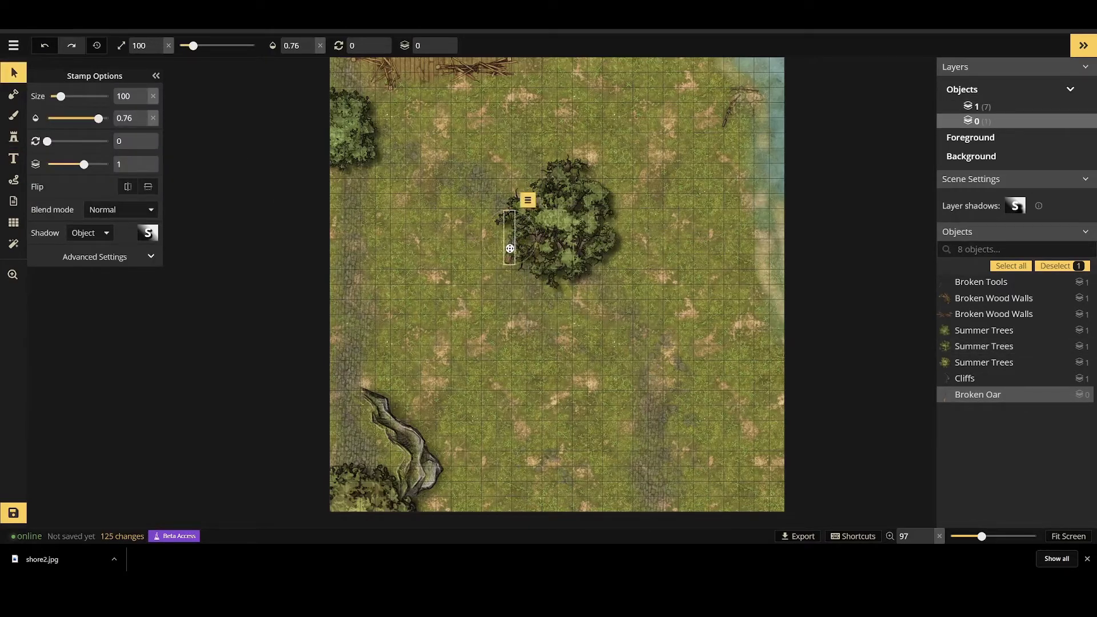
Deselect the Broken Oar, inspect it up close beneath the central tree and fit the map back on screen.
{"action": "left_click", "coordinate": [405, 230]}
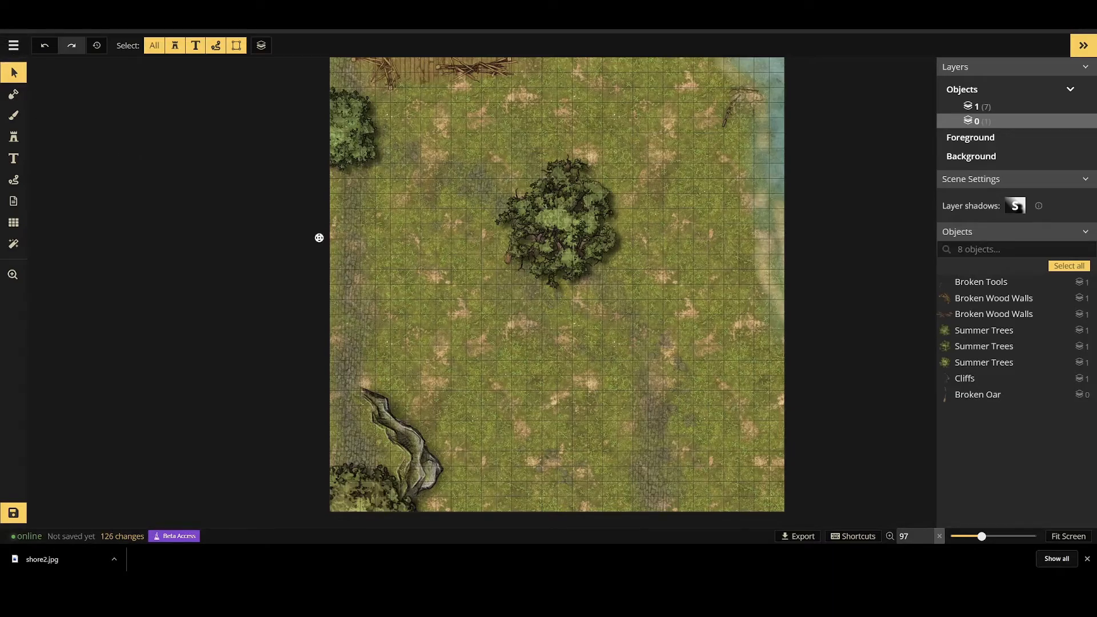
{"action": "scroll", "coordinate": [505, 217], "scroll_direction": "up", "scroll_amount": 1}
{"action": "scroll", "coordinate": [505, 217], "scroll_direction": "up", "scroll_amount": 9}
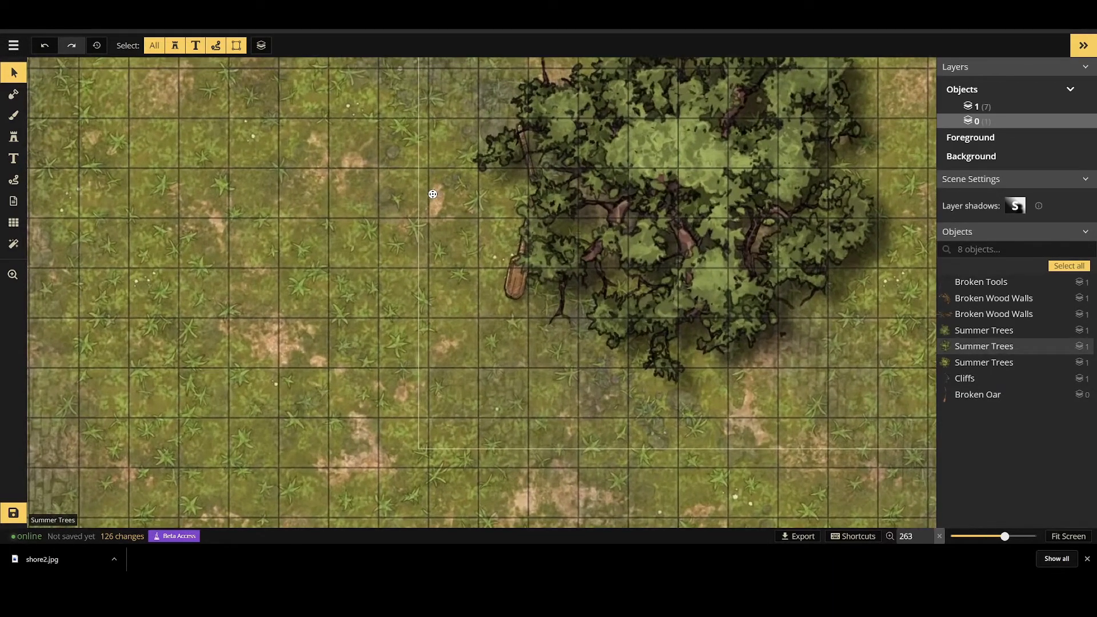
{"action": "scroll", "coordinate": [433, 194], "scroll_direction": "down", "scroll_amount": 11}
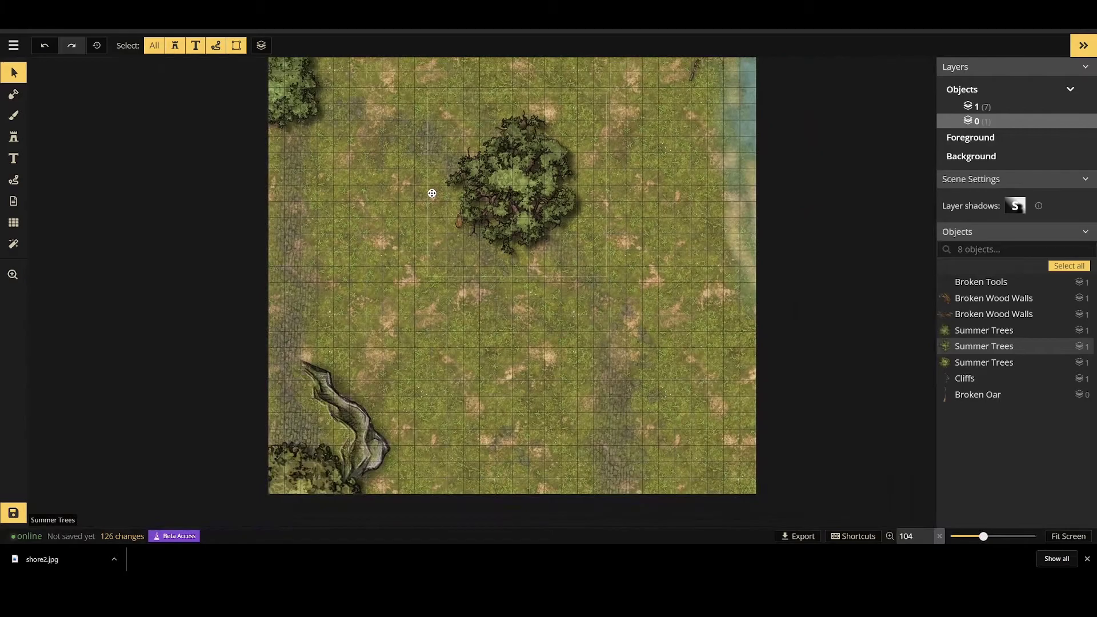
{"action": "scroll", "coordinate": [432, 193], "scroll_direction": "down", "scroll_amount": 2}
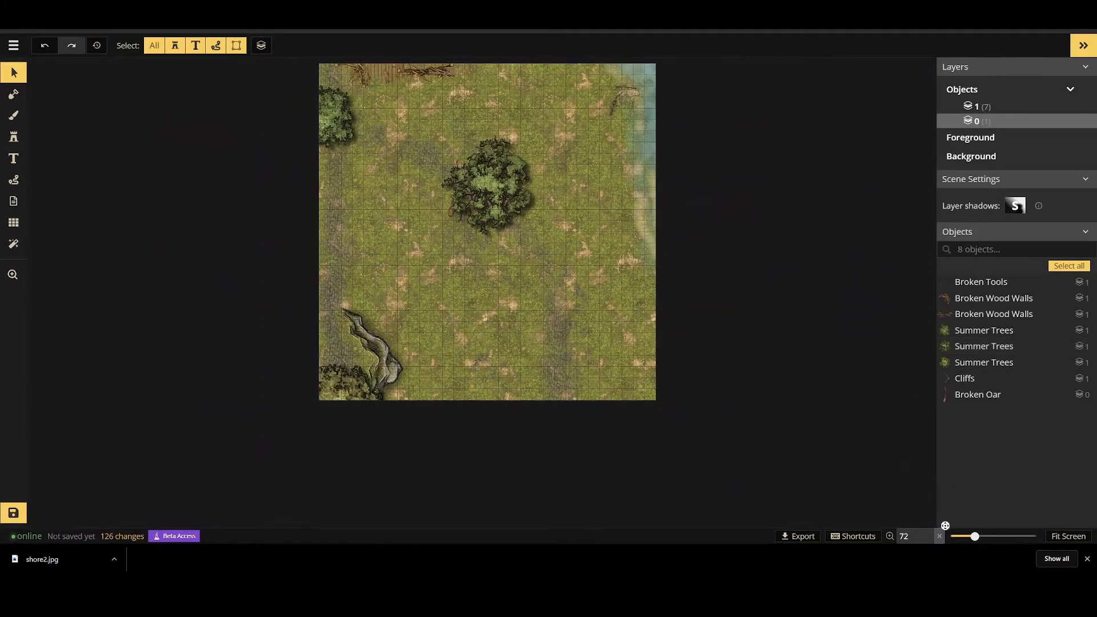
{"action": "left_click", "coordinate": [1076, 540]}
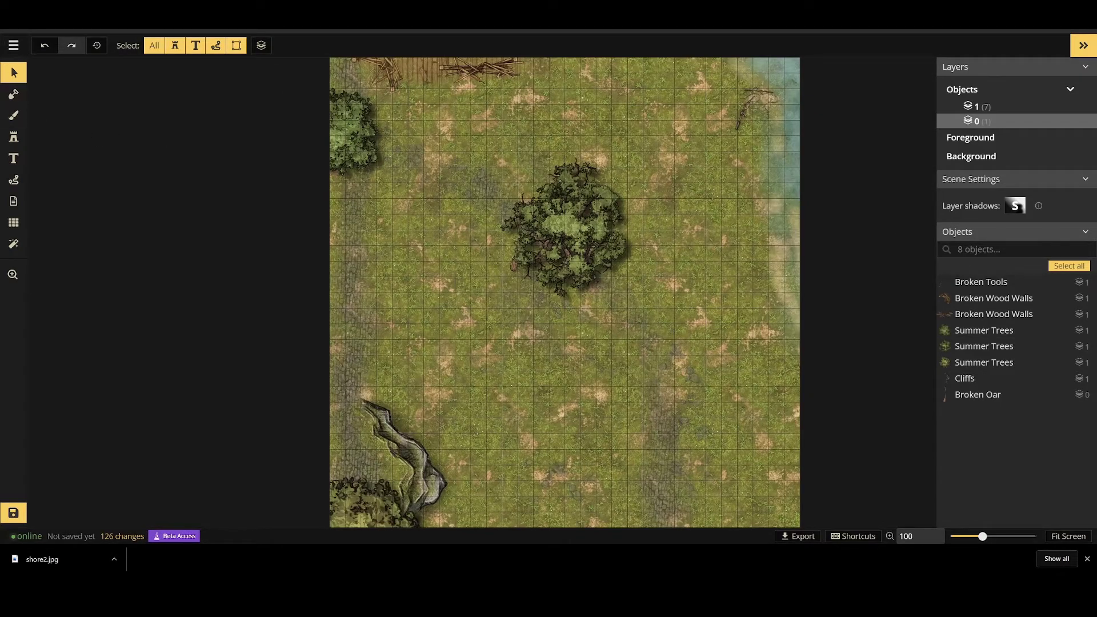
Save the map under the name "onward after shore".
{"action": "left_click", "coordinate": [13, 45]}
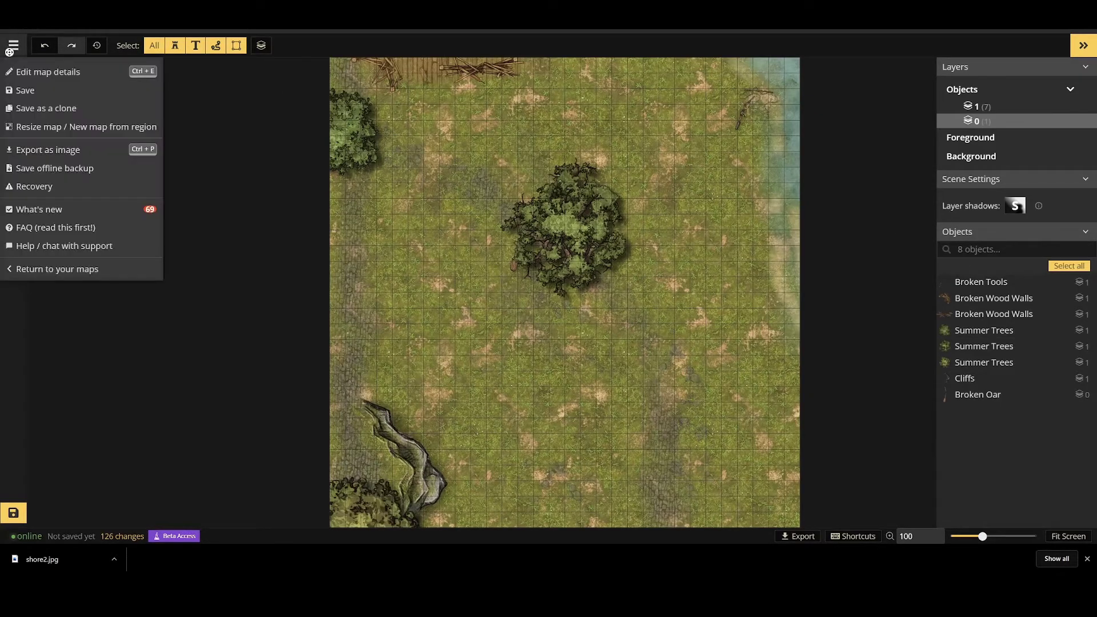
{"action": "left_click", "coordinate": [66, 91]}
{"action": "key", "text": "BackSpace"}
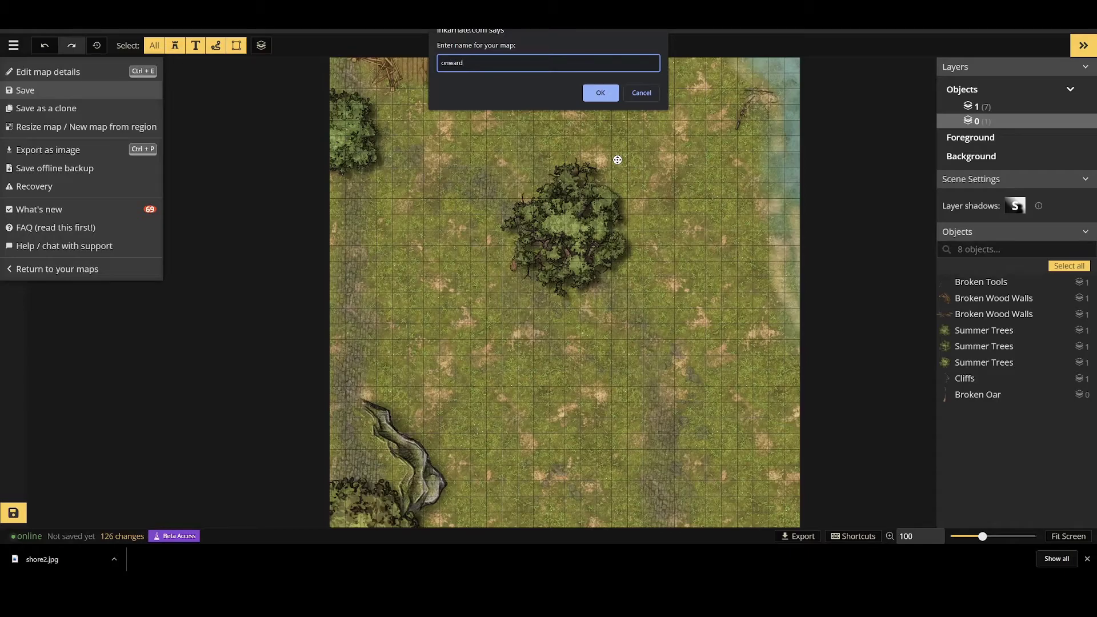
{"action": "type", "text": "onward after shore"}
{"action": "key", "text": "Return"}
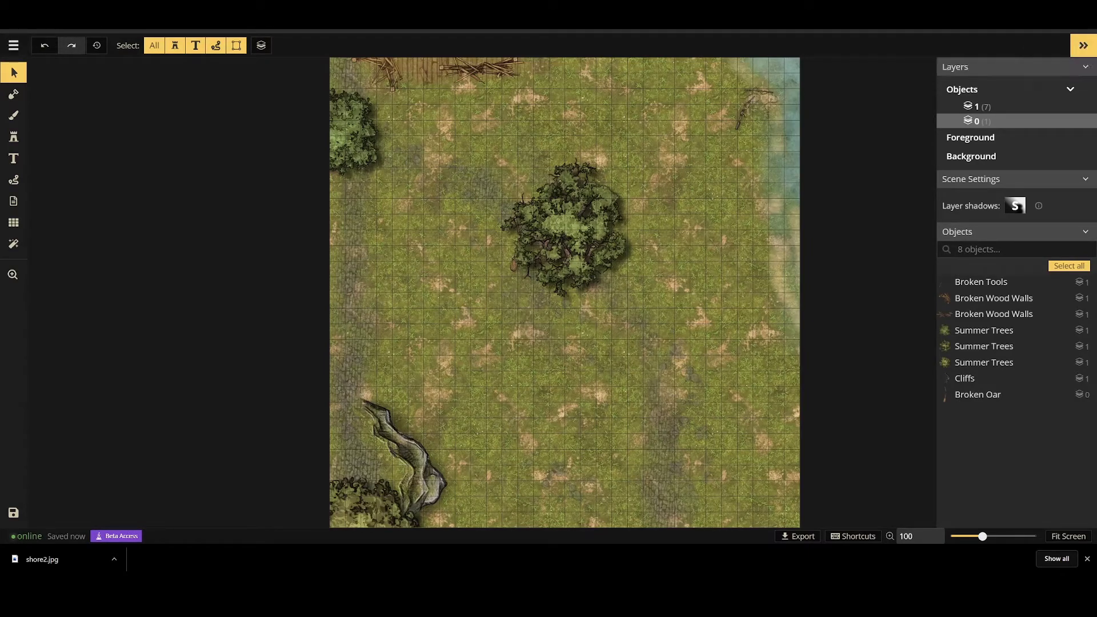
{"action": "key", "text": "ctrl+Tab"}
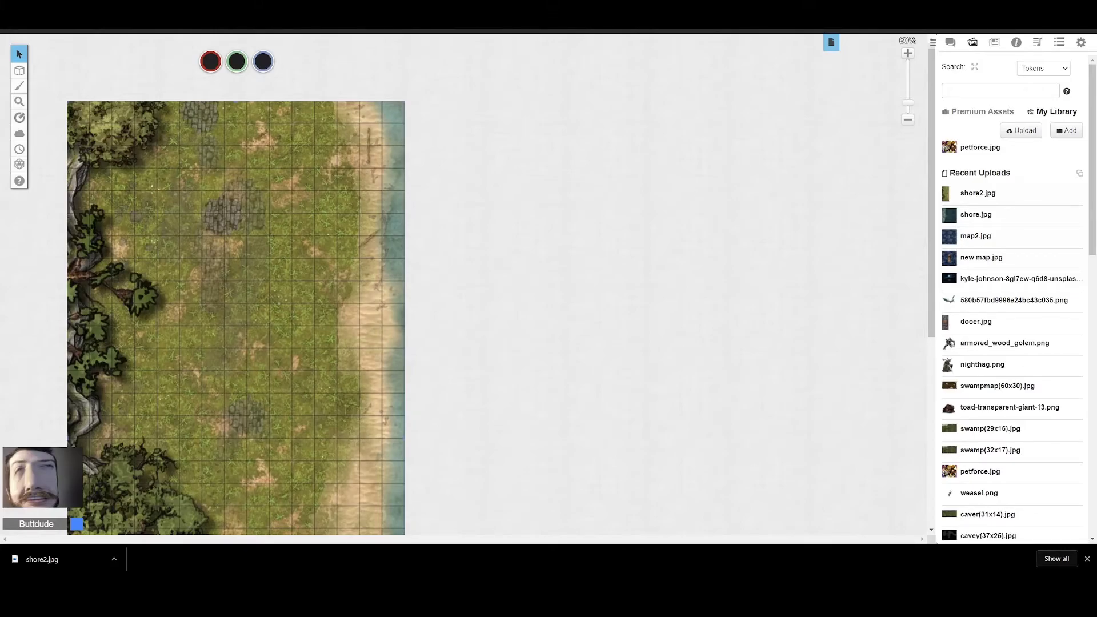
{"action": "key", "text": "ctrl+Tab"}
{"action": "key", "text": "ctrl+Tab"}
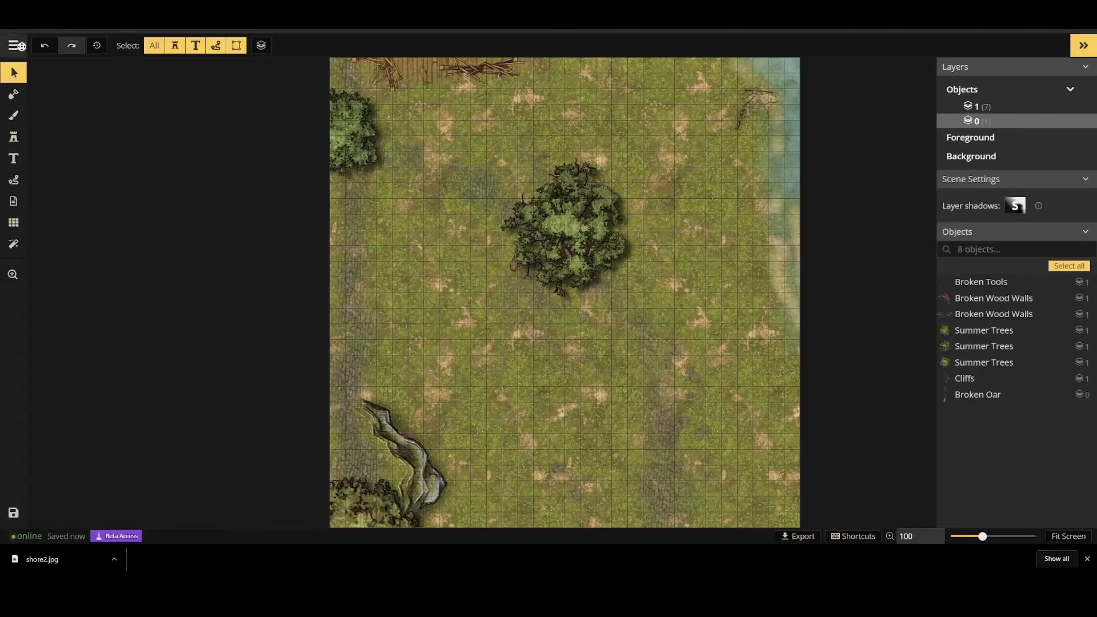
Export the map as a 2048 x 2048 px image and dismiss the sharing prompt.
{"action": "left_click", "coordinate": [21, 46]}
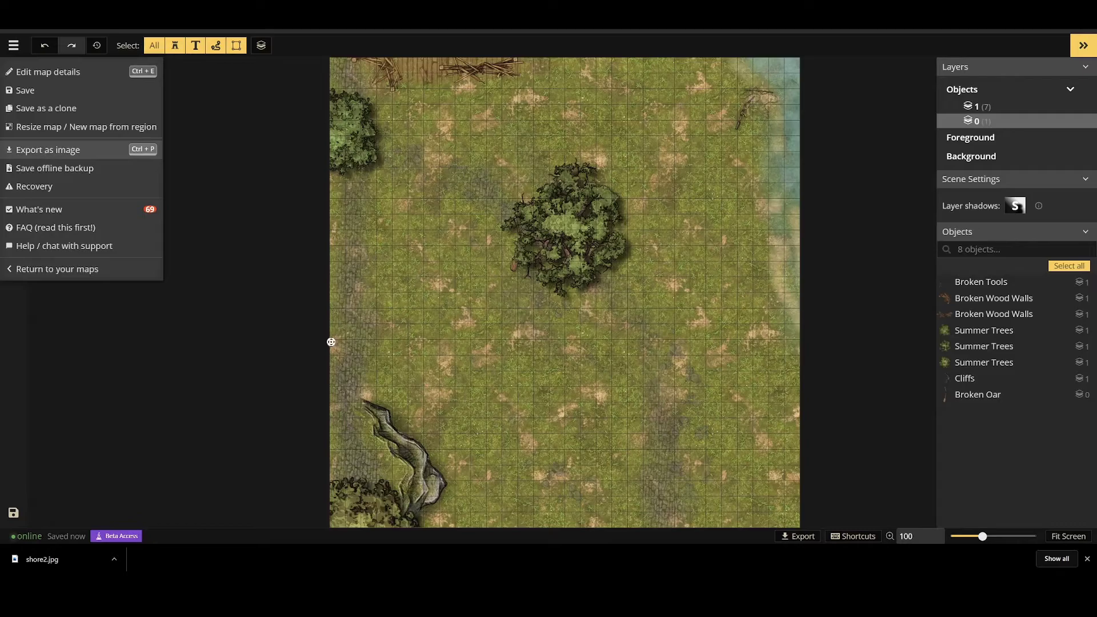
{"action": "key", "text": "ctrl+p"}
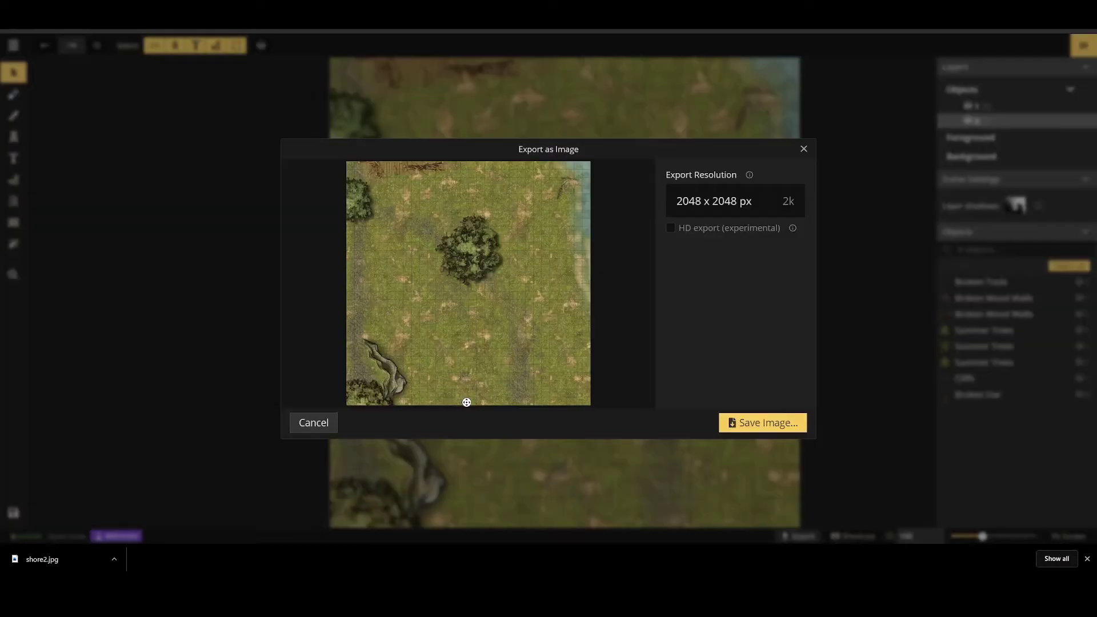
{"action": "left_click", "coordinate": [777, 423]}
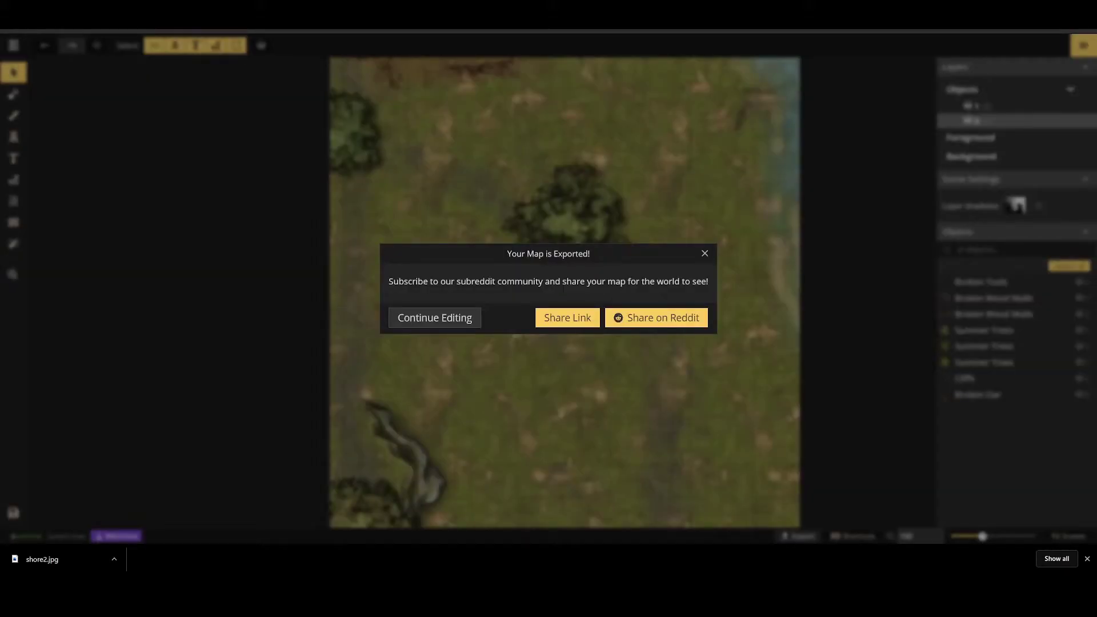
{"action": "left_click", "coordinate": [704, 253]}
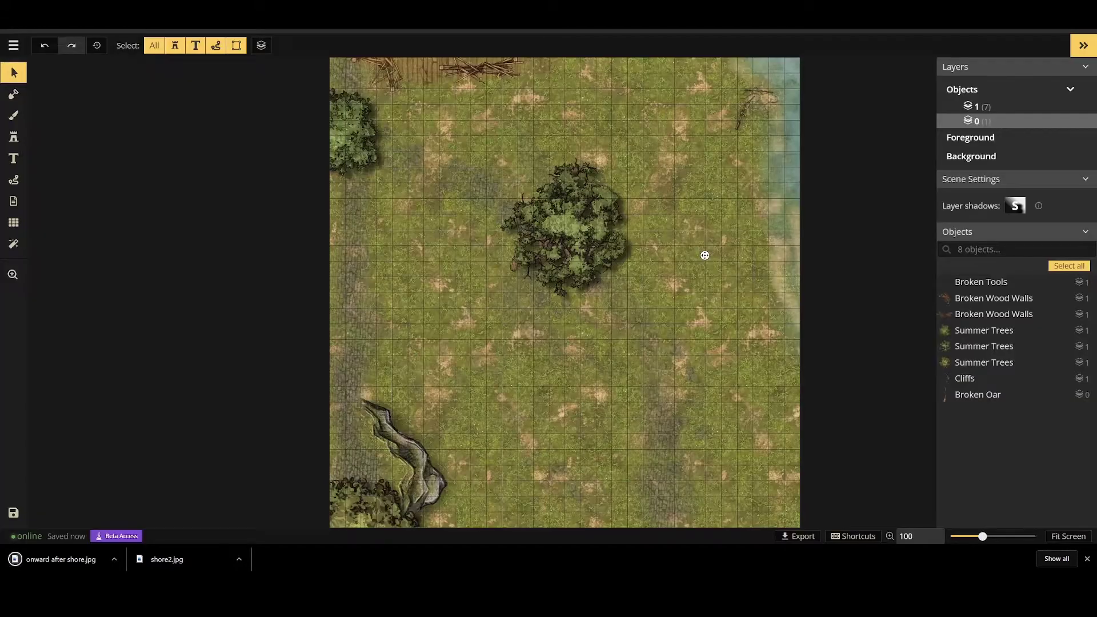
Switch to Roll20, create a new page and open it.
{"action": "key", "text": "ctrl+Tab"}
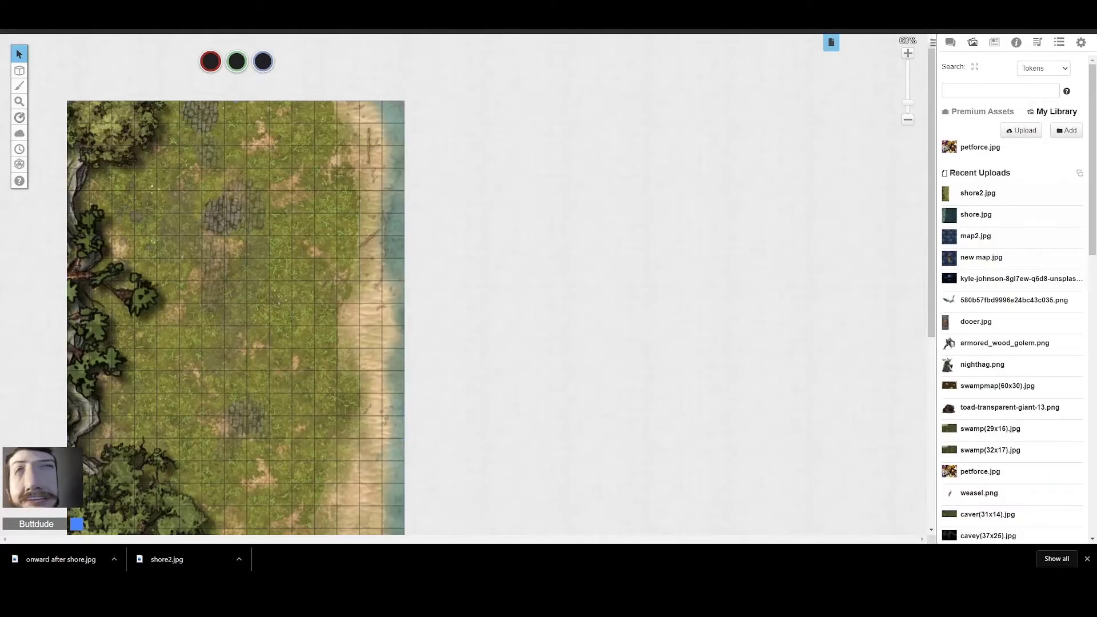
{"action": "left_click", "coordinate": [829, 43]}
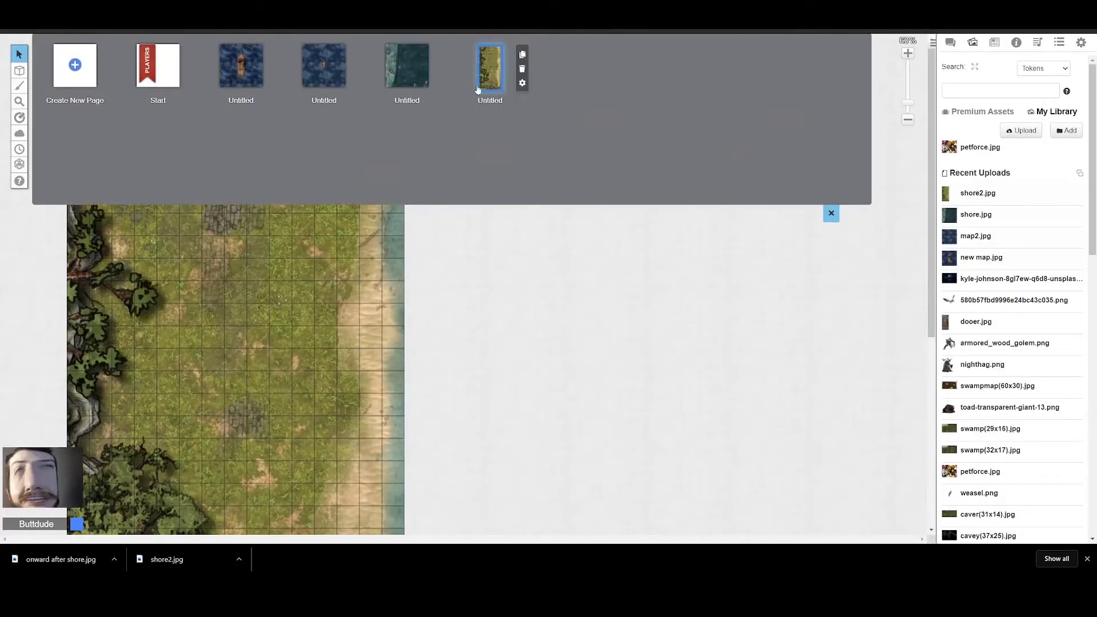
{"action": "left_click", "coordinate": [60, 75]}
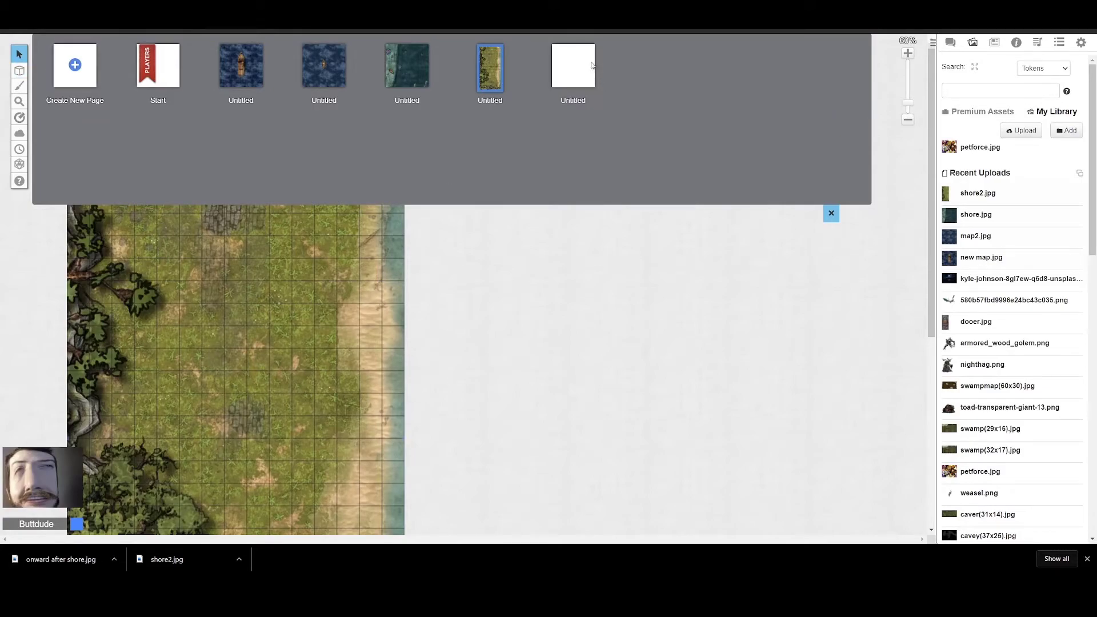
{"action": "left_click", "coordinate": [573, 66]}
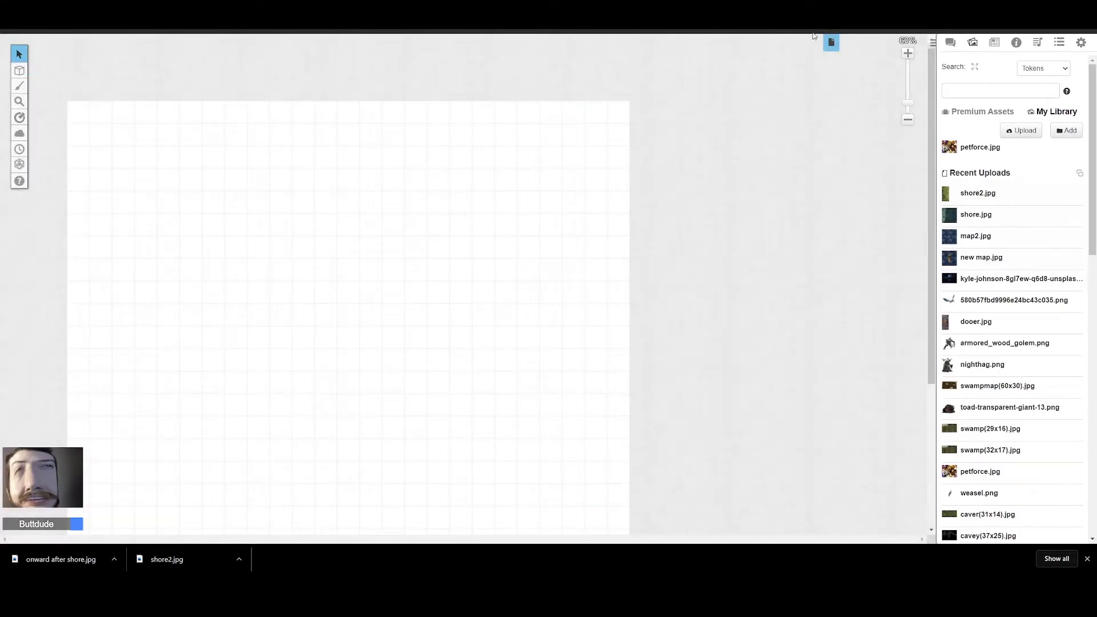
Widen the new page to 30 grid cells, change its height too, and save the page settings.
{"action": "left_click", "coordinate": [830, 43]}
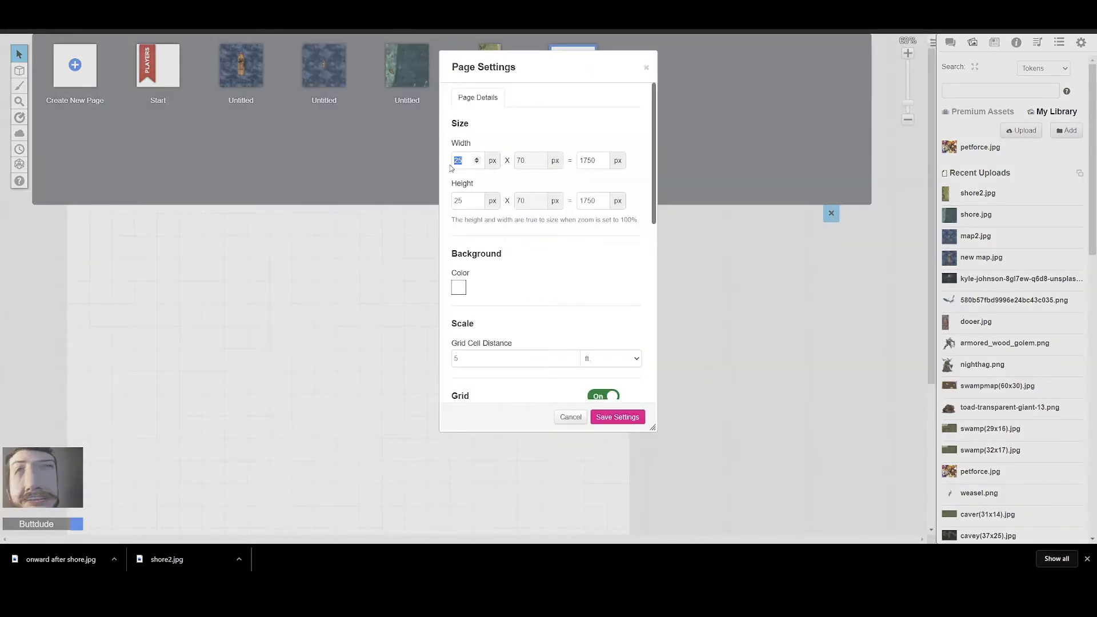
{"action": "left_click", "coordinate": [466, 202]}
{"action": "left_click", "coordinate": [617, 417]}
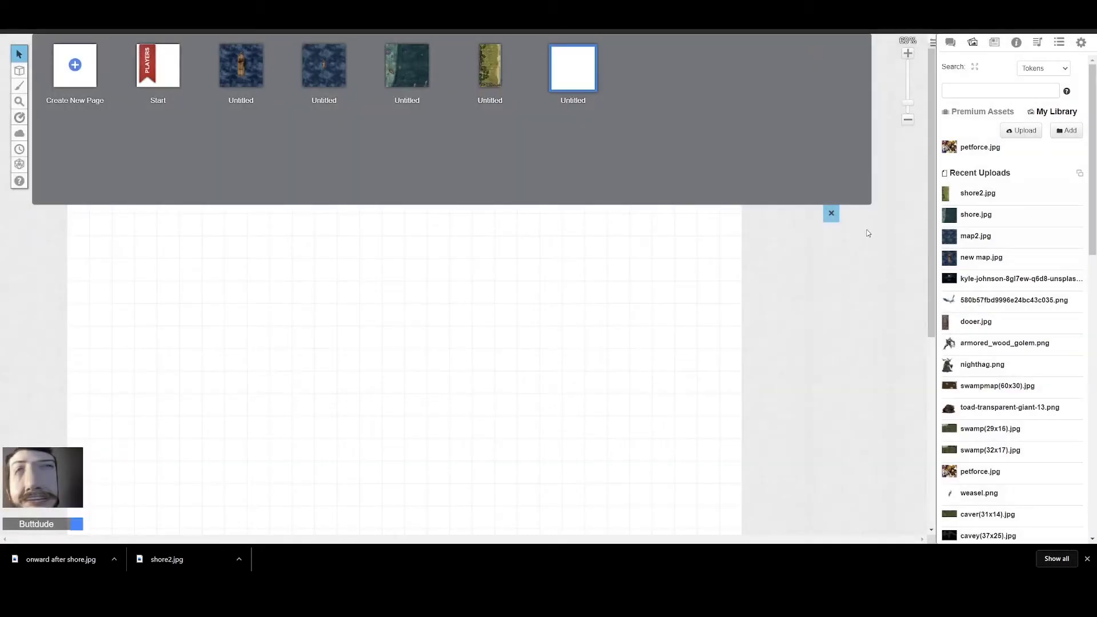
{"action": "left_click", "coordinate": [831, 213]}
Upload "onward after shore.jpg" to the library and place it on the blank page.
{"action": "left_click", "coordinate": [1021, 131]}
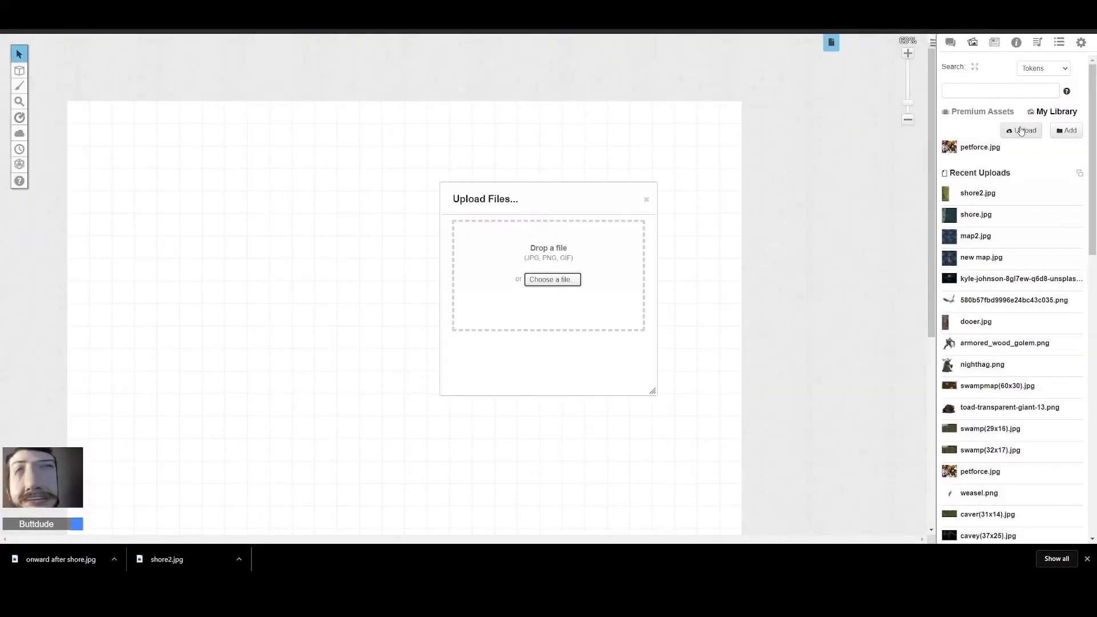
{"action": "left_click", "coordinate": [552, 280]}
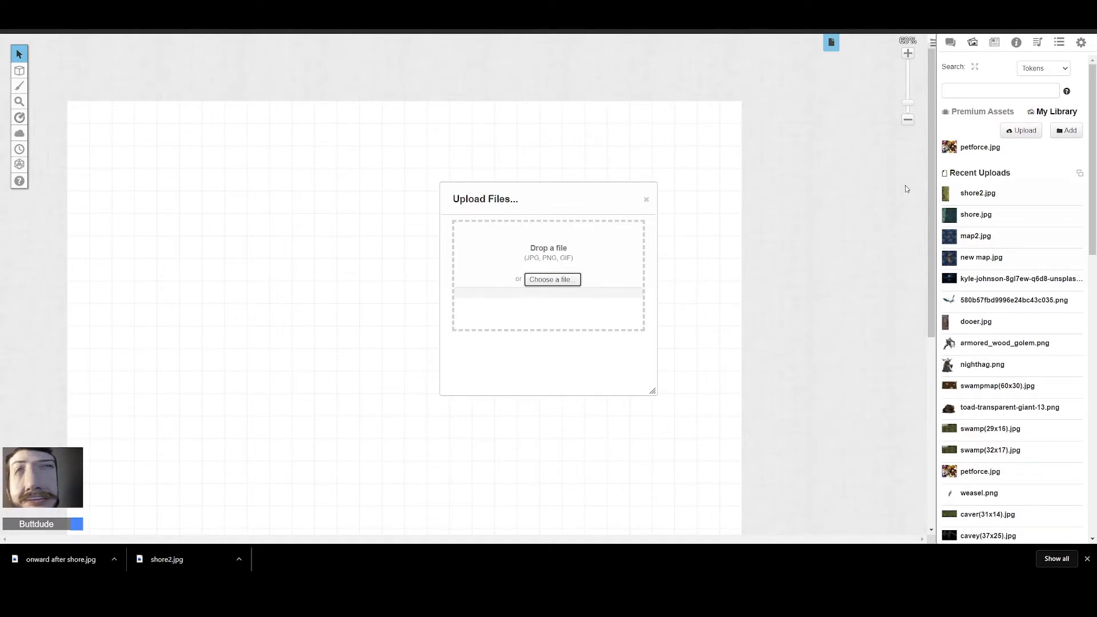
{"action": "mouse_move", "coordinate": [1011, 215]}
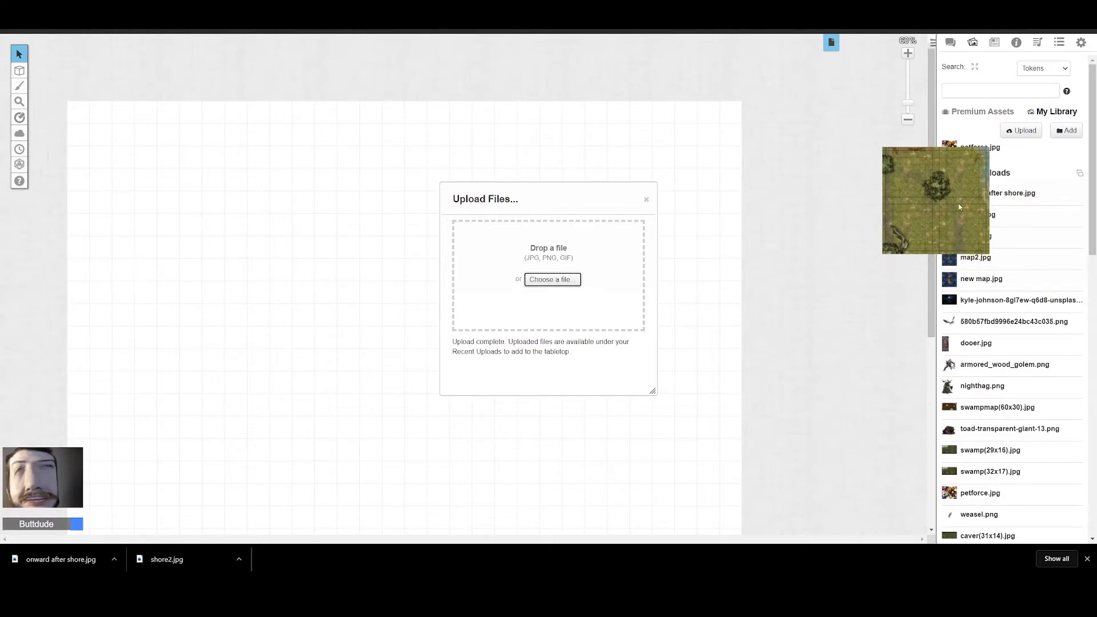
{"action": "left_click", "coordinate": [646, 199]}
{"action": "left_click_drag", "start_coordinate": [1001, 194], "coordinate": [303, 202]}
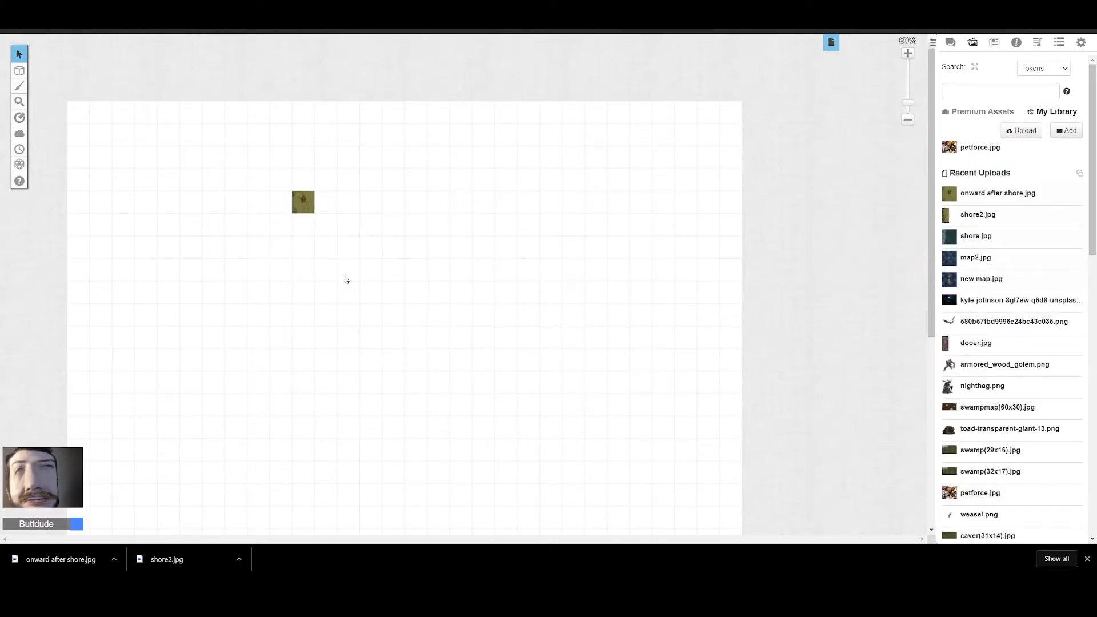
Set the placed map image's dimensions in grid units instead of pixels, making it 30 wide by 30 high.
{"action": "left_click", "coordinate": [310, 203]}
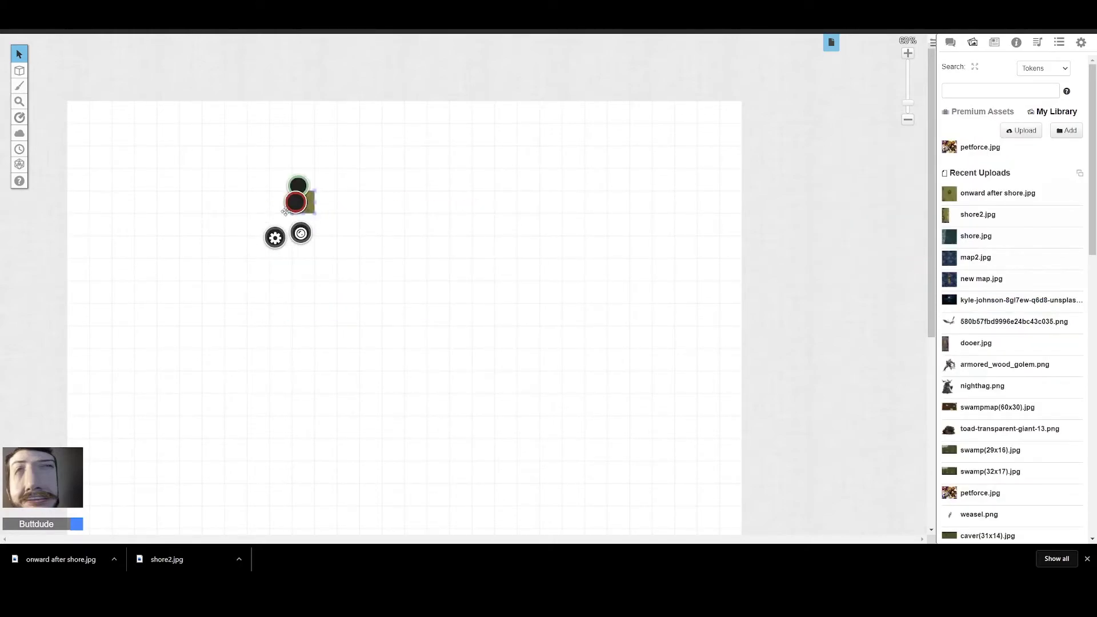
{"action": "right_click", "coordinate": [309, 213]}
{"action": "mouse_move", "coordinate": [347, 181]}
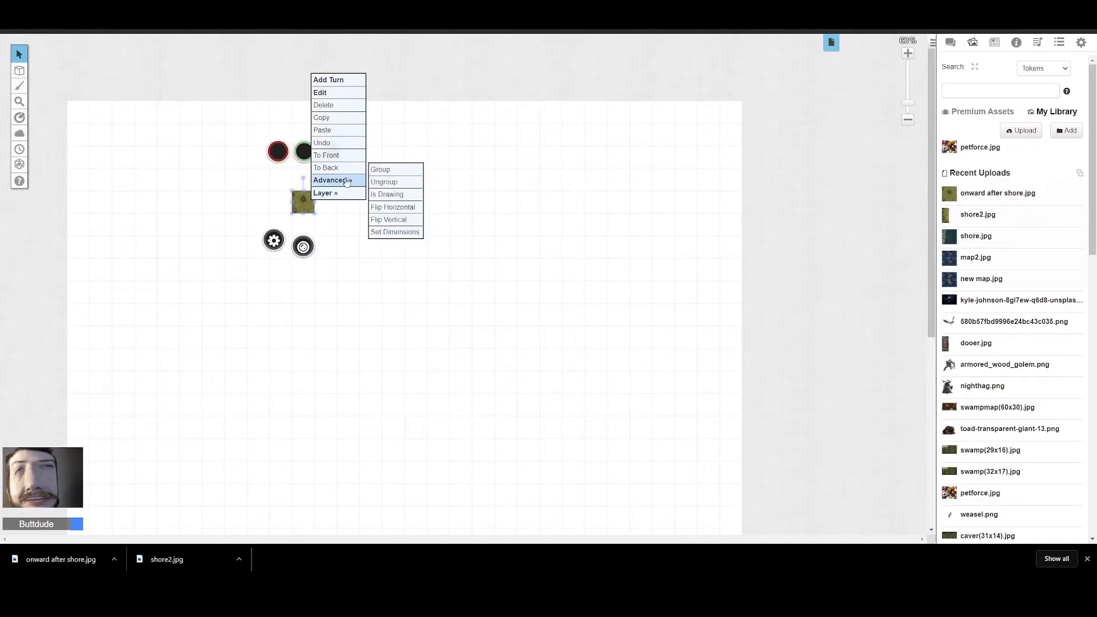
{"action": "left_click", "coordinate": [395, 232]}
{"action": "left_click", "coordinate": [519, 277]}
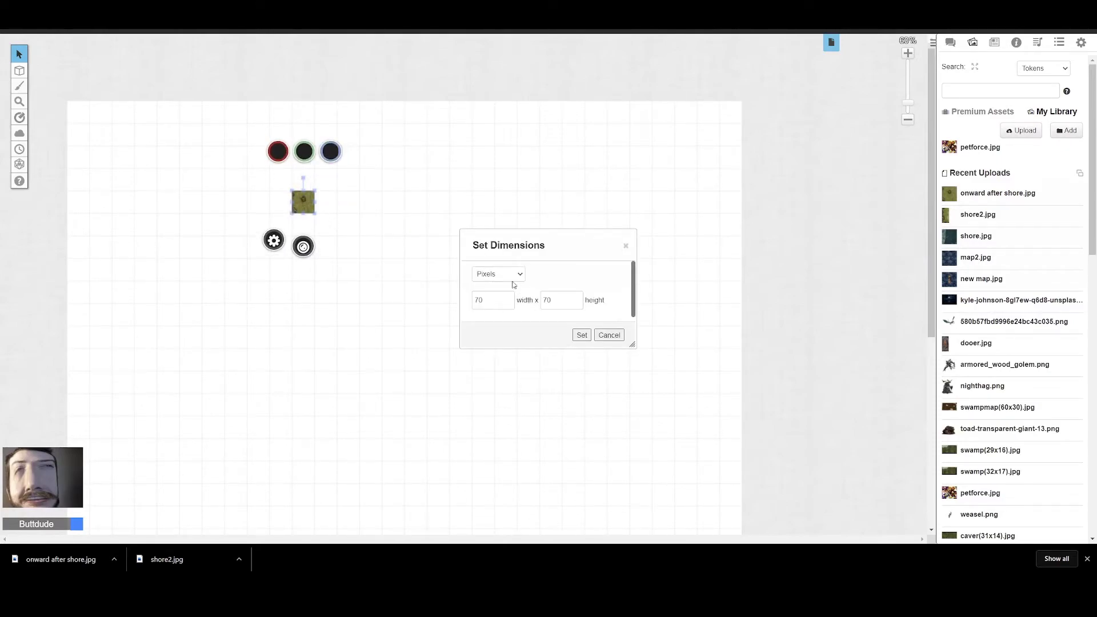
{"action": "key", "text": "Down"}
{"action": "key", "text": "Tab"}
{"action": "key", "text": "Tab"}
{"action": "type", "text": "3"}
{"action": "left_click", "coordinate": [580, 334]}
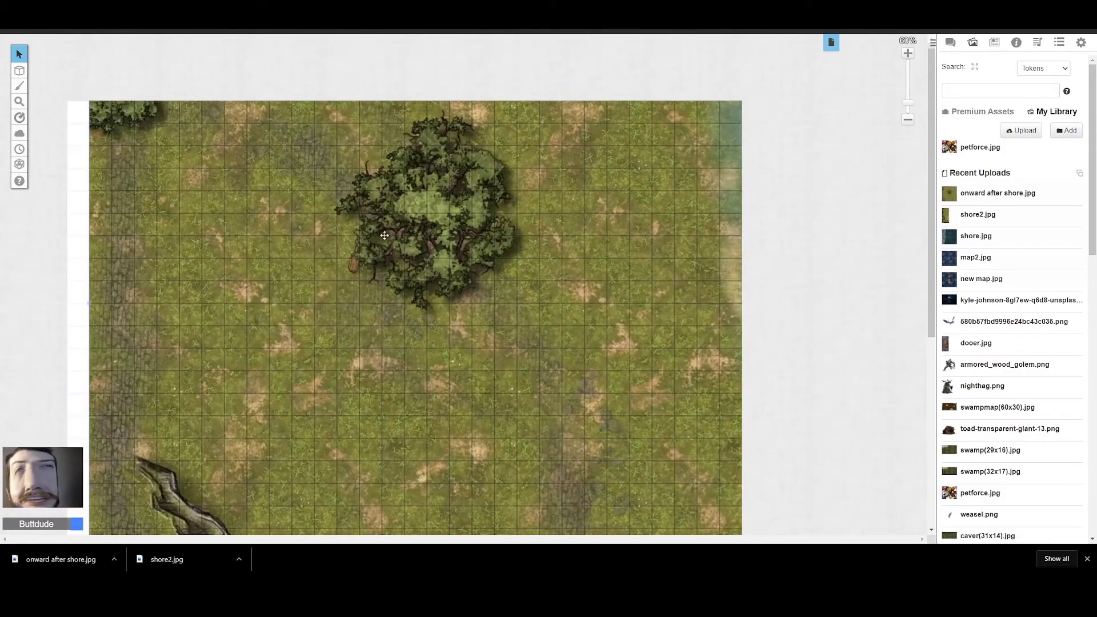
Move the map image flush with the page's upper left corner and check that it covers the page.
{"action": "left_click_drag", "start_coordinate": [278, 220], "coordinate": [343, 264]}
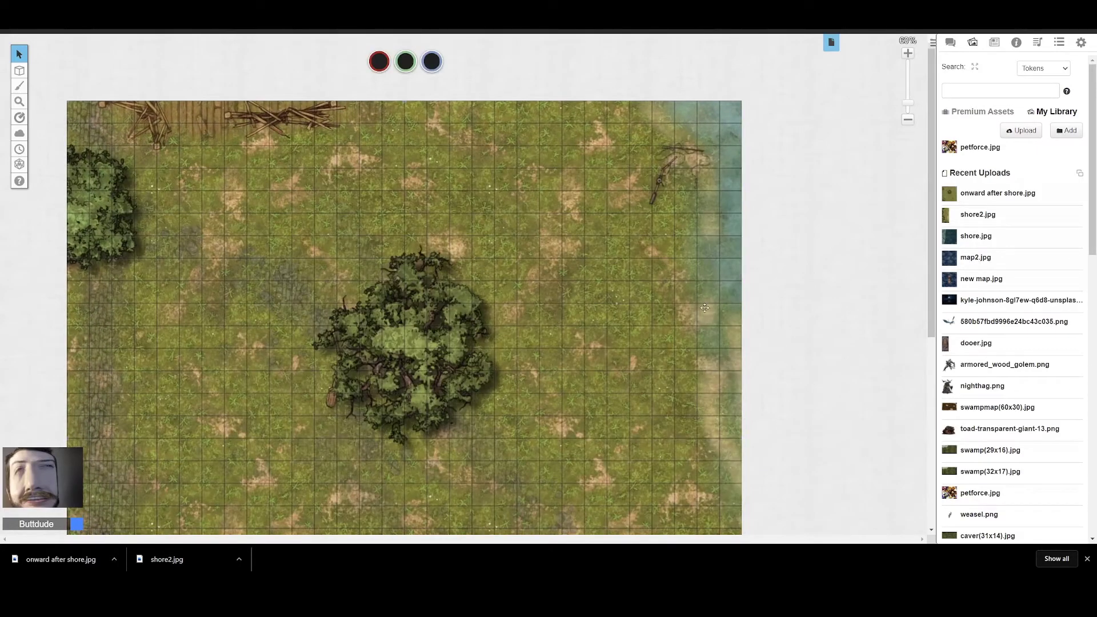
{"action": "scroll", "coordinate": [608, 308], "scroll_direction": "down", "scroll_amount": 7}
{"action": "scroll", "coordinate": [480, 249], "scroll_direction": "up", "scroll_amount": 7}
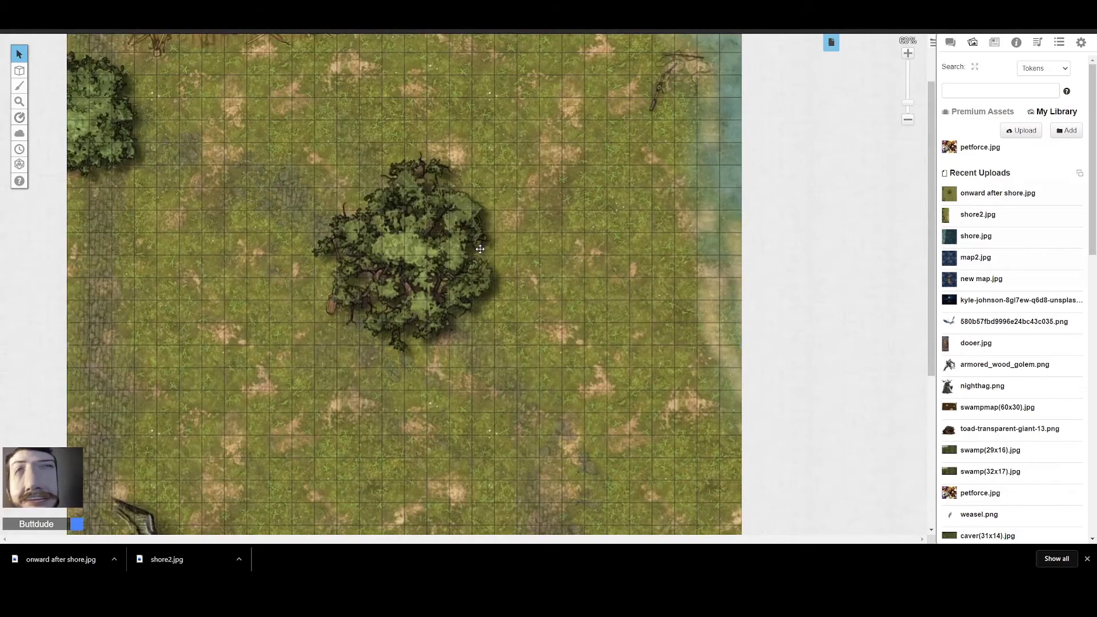
{"action": "scroll", "coordinate": [479, 249], "scroll_direction": "down", "scroll_amount": 1}
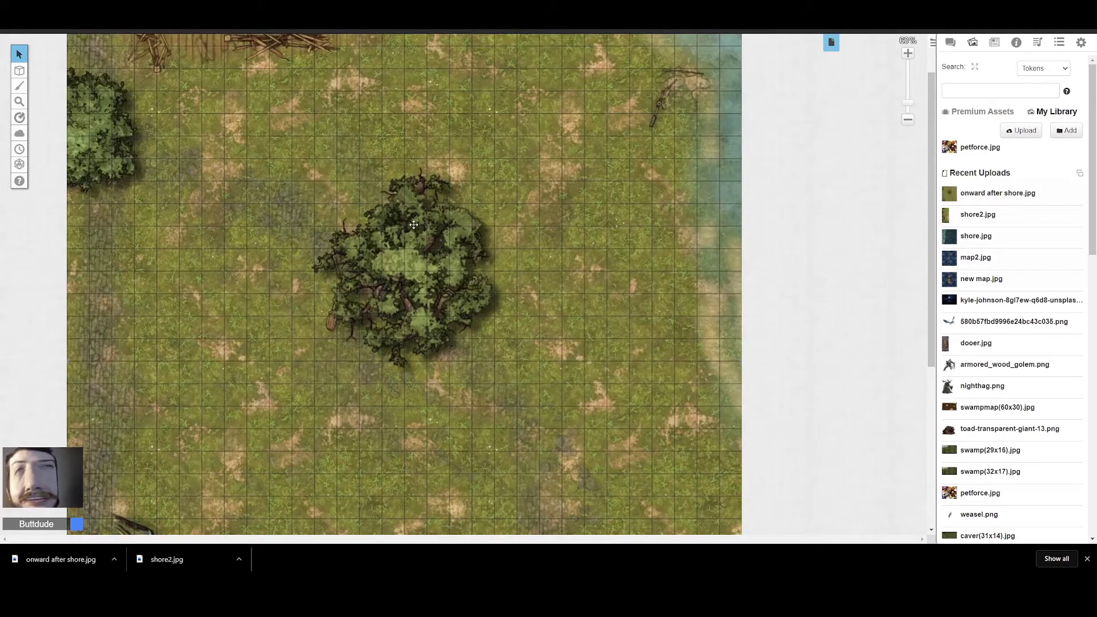
{"action": "scroll", "coordinate": [413, 225], "scroll_direction": "up", "scroll_amount": 1}
{"action": "left_click_drag", "start_coordinate": [1011, 318], "coordinate": [882, 65]}
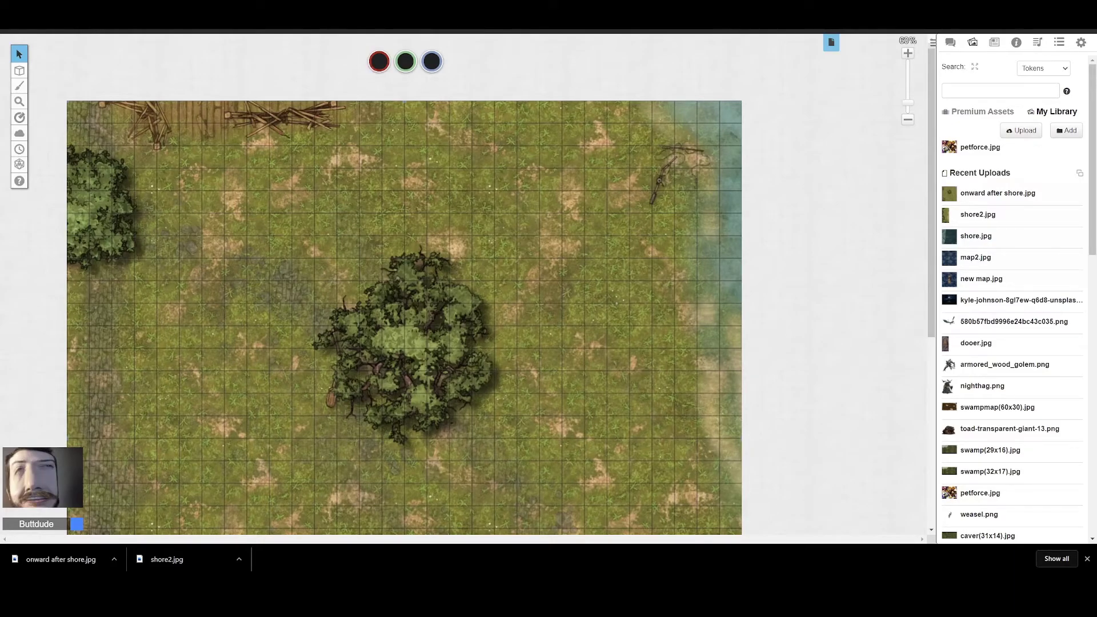
Switch to Kobold Fight Club and reroll the random medium aquatic encounter for three level 2 players.
{"action": "key", "text": "ctrl+Tab"}
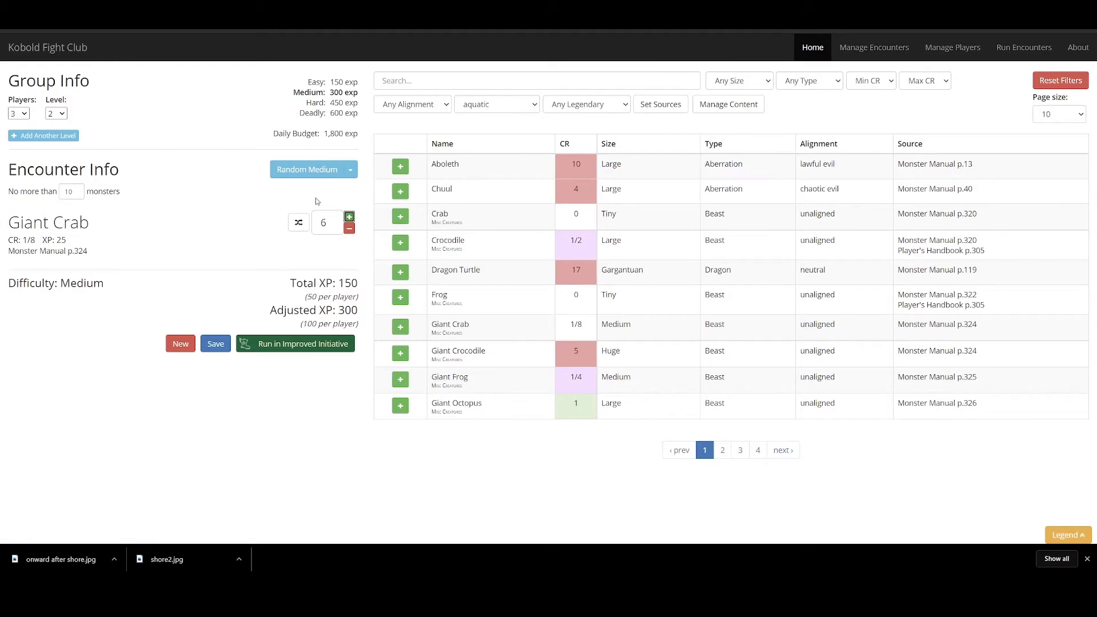
{"action": "left_click", "coordinate": [303, 179]}
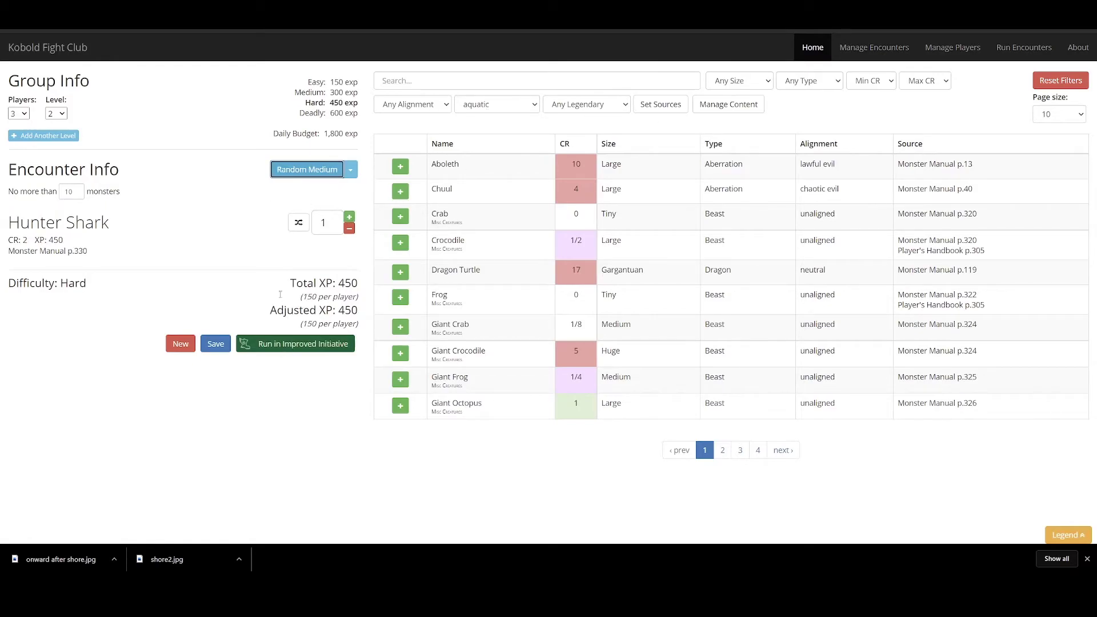
{"action": "left_click", "coordinate": [302, 180]}
{"action": "left_click", "coordinate": [296, 169]}
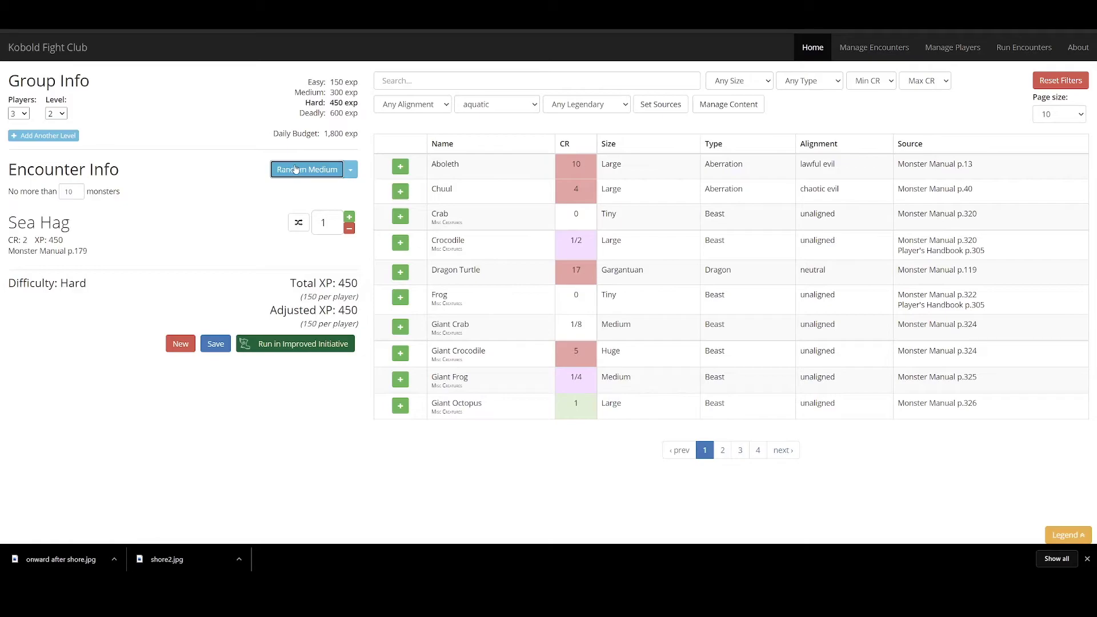
Keep rerolling the random medium aquatic encounter until it gives one Giant Frog and two Kuo-toa.
{"action": "left_click", "coordinate": [305, 175]}
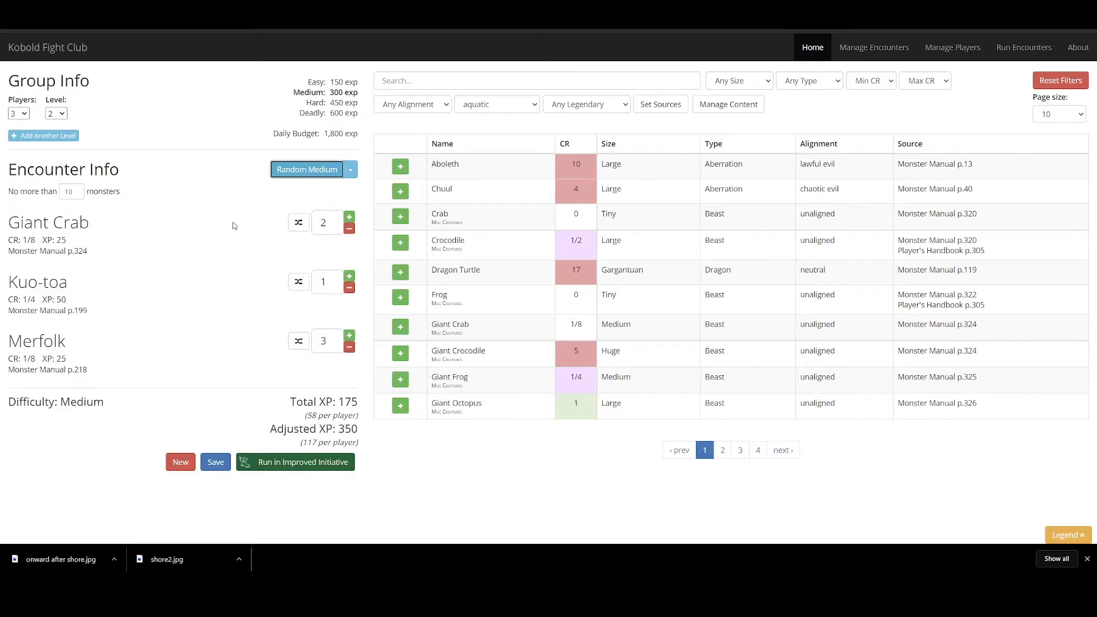
{"action": "left_click", "coordinate": [292, 171]}
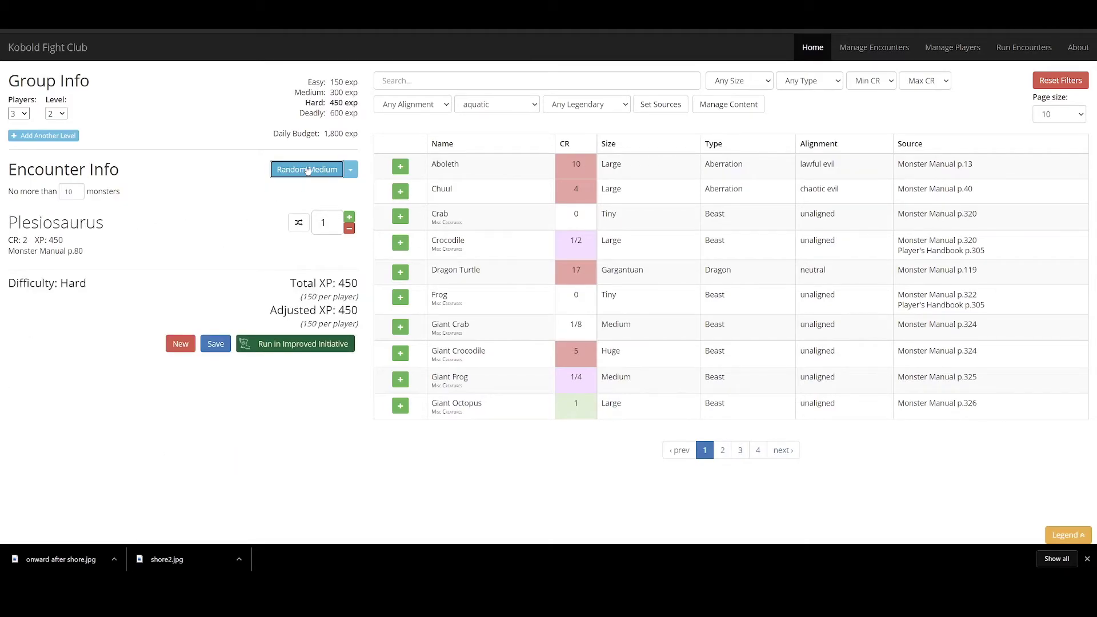
{"action": "left_click", "coordinate": [291, 174]}
{"action": "left_click", "coordinate": [291, 176]}
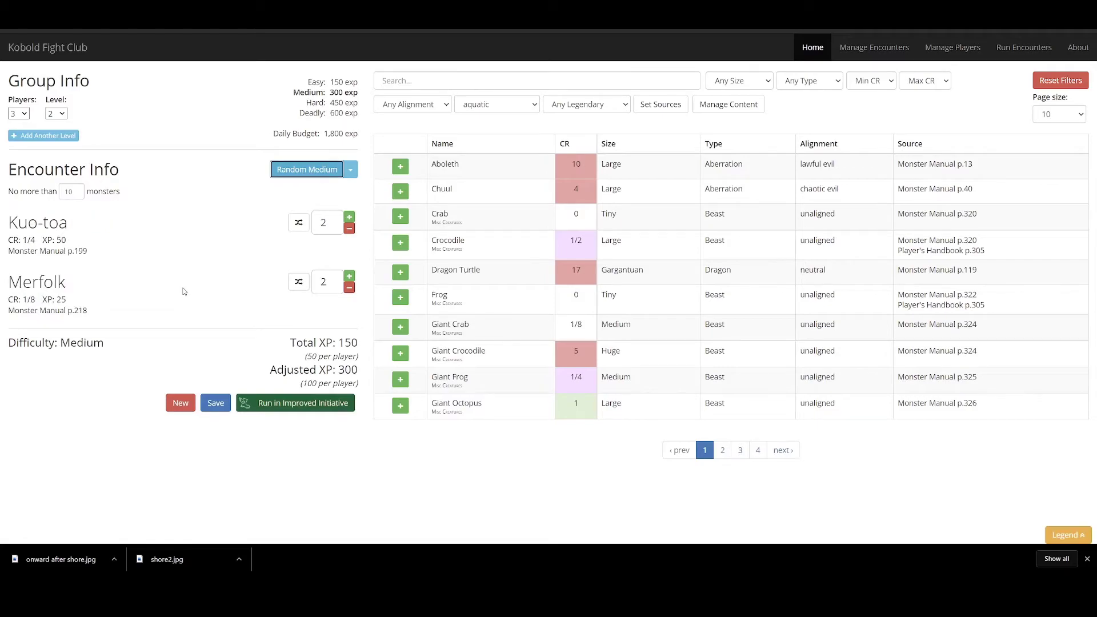
{"action": "left_click", "coordinate": [289, 176]}
{"action": "left_click", "coordinate": [289, 176]}
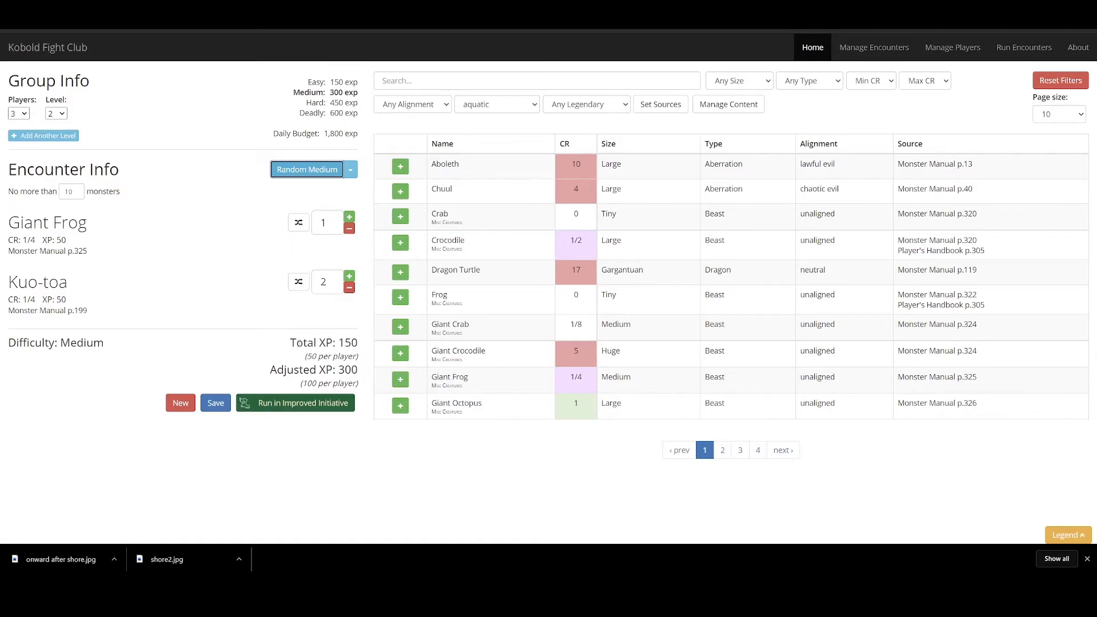
Remove the Kuo-toa from the encounter and set the number of Giant Frogs to 4.
{"action": "left_click", "coordinate": [349, 287]}
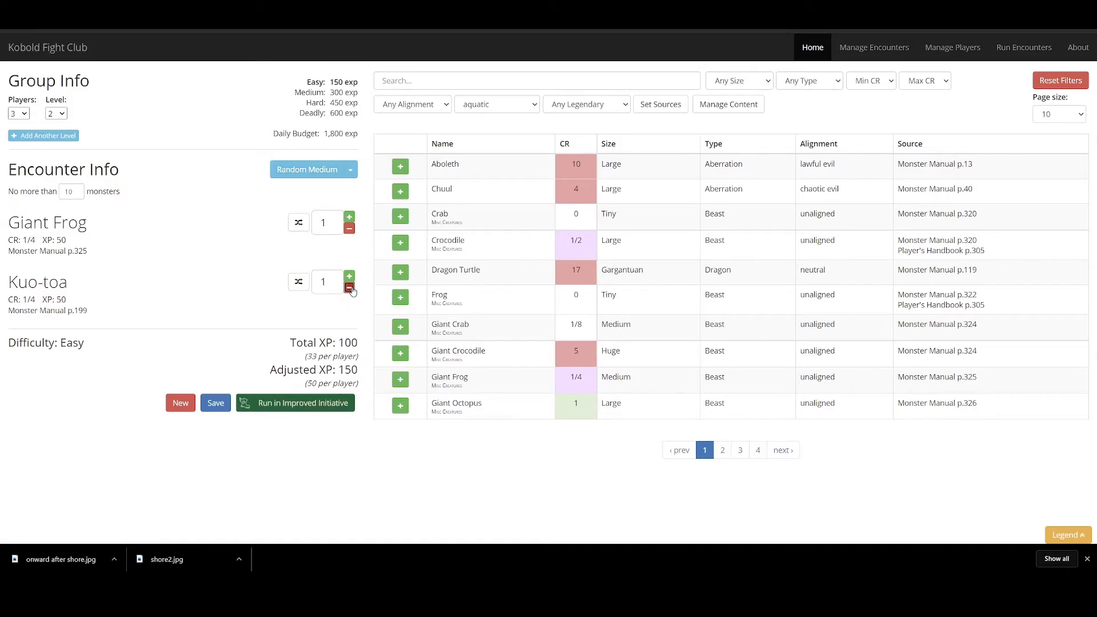
{"action": "left_click", "coordinate": [349, 288]}
{"action": "left_click", "coordinate": [349, 216]}
{"action": "left_click", "coordinate": [349, 216]}
{"action": "left_click", "coordinate": [349, 216]}
{"action": "left_click", "coordinate": [349, 217]}
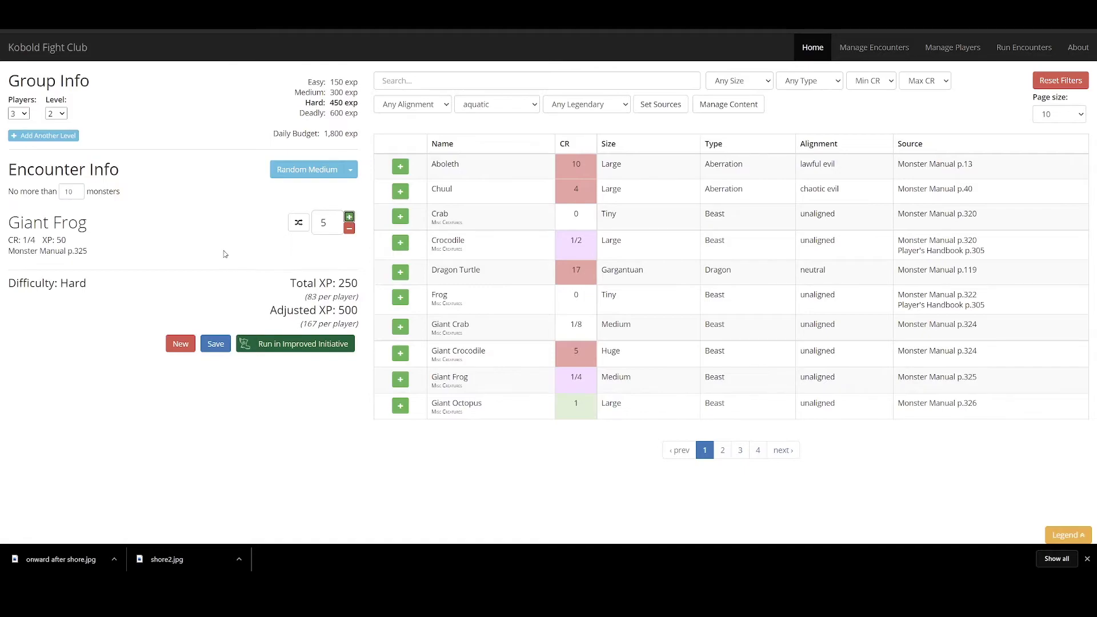
{"action": "left_click", "coordinate": [349, 228]}
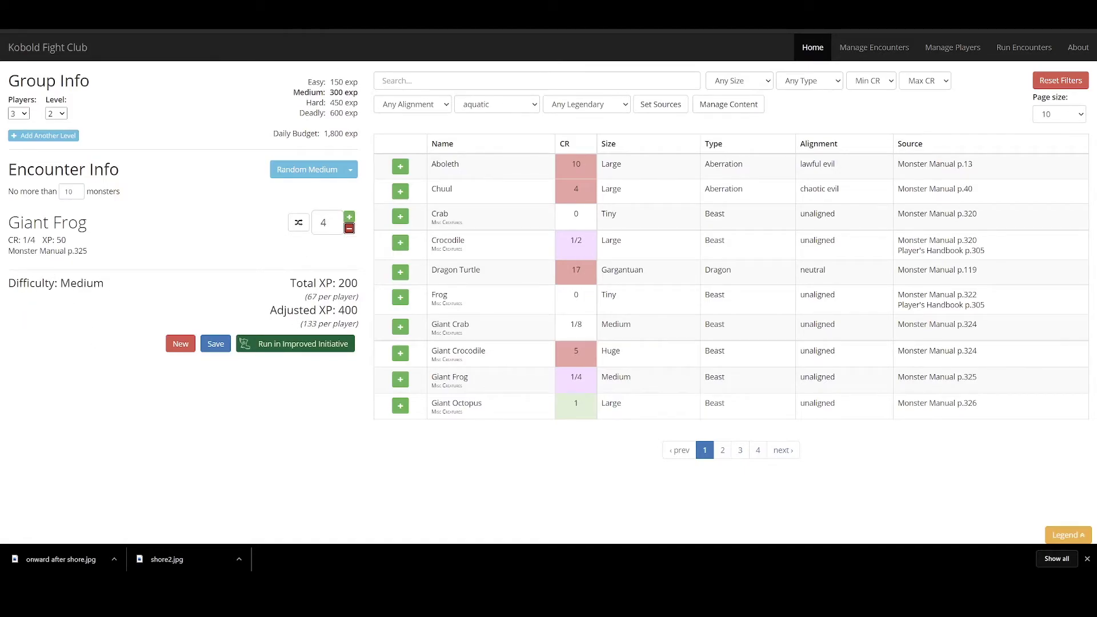
Switch to Roll20, search the art library for "frog" and place the red Wet Caverns frog northeast of the central tree.
{"action": "key", "text": "ctrl+Tab"}
{"action": "scroll", "coordinate": [468, 251], "scroll_direction": "down", "scroll_amount": 3}
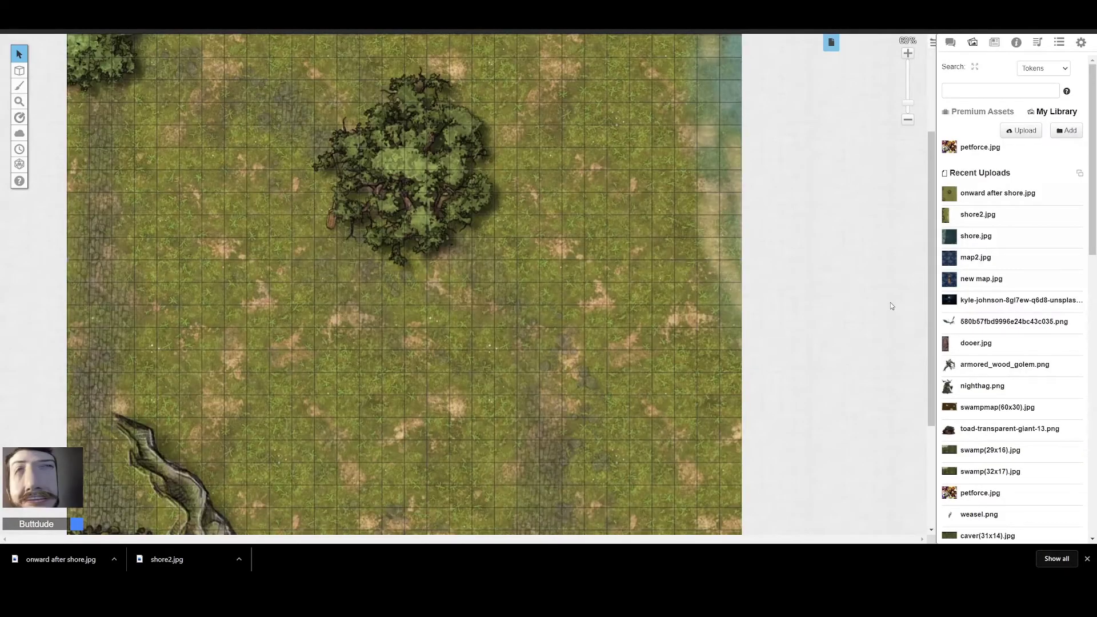
{"action": "scroll", "coordinate": [742, 217], "scroll_direction": "up", "scroll_amount": 2}
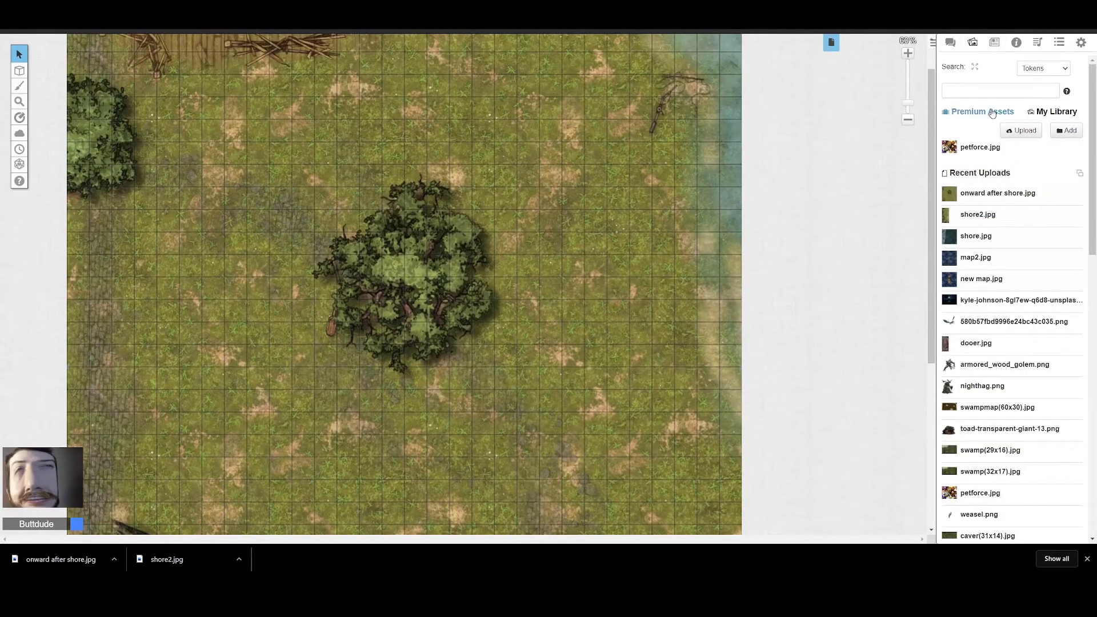
{"action": "left_click", "coordinate": [989, 91]}
{"action": "type", "text": "frog"}
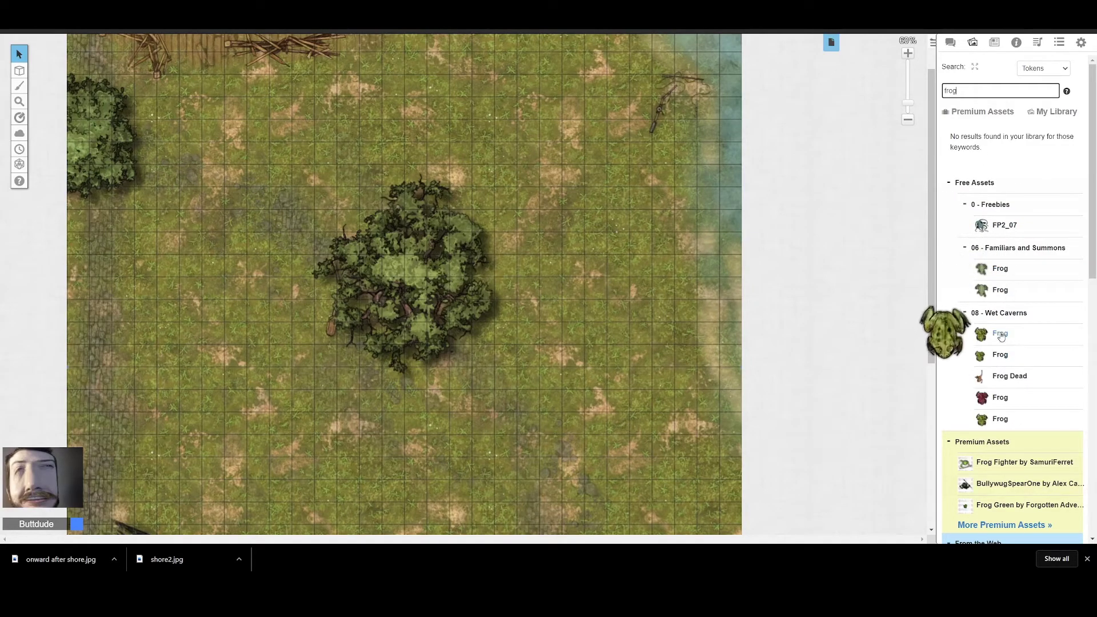
{"action": "left_click_drag", "start_coordinate": [975, 406], "coordinate": [529, 153]}
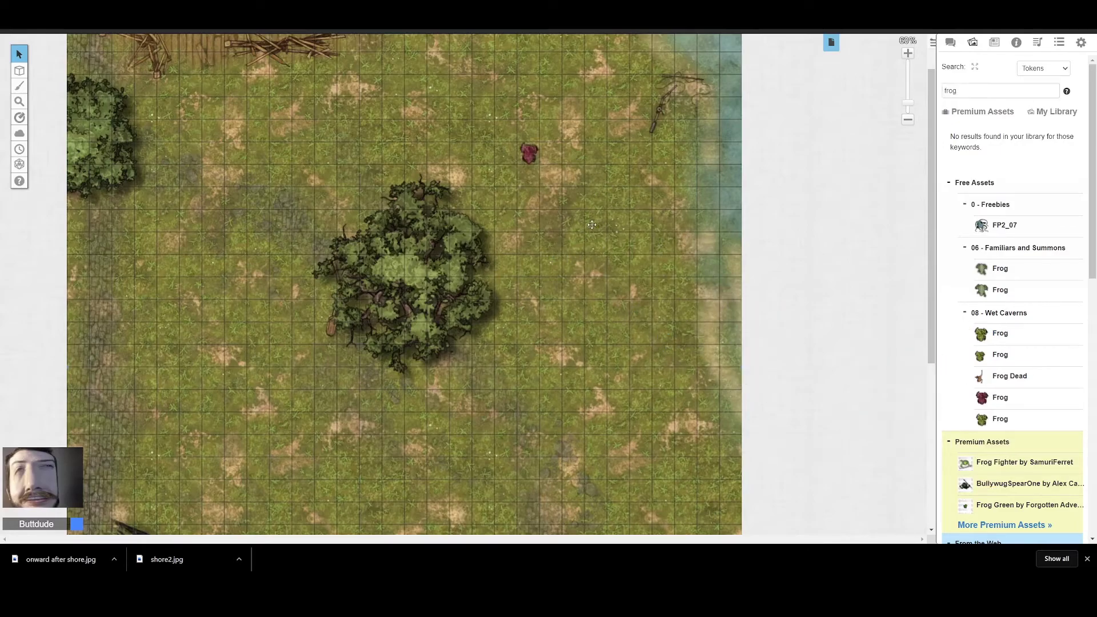
Enlarge the red frog token to about two grid squares and move it west of the central tree.
{"action": "left_click", "coordinate": [536, 155]}
{"action": "scroll", "coordinate": [526, 265], "scroll_direction": "up", "scroll_amount": 2}
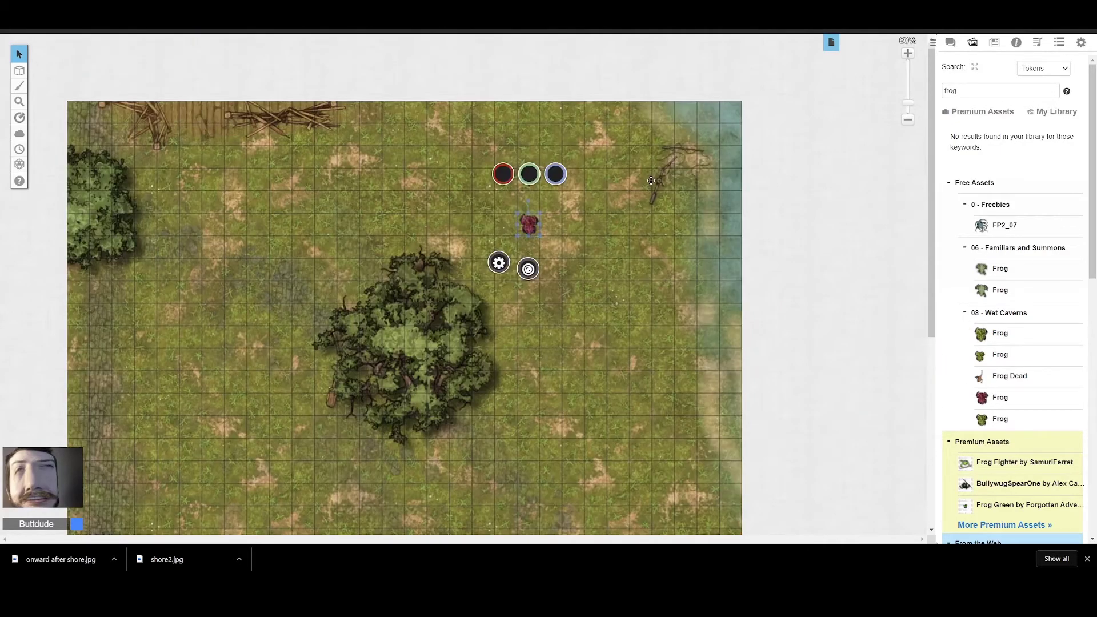
{"action": "left_click_drag", "start_coordinate": [538, 236], "coordinate": [563, 266]}
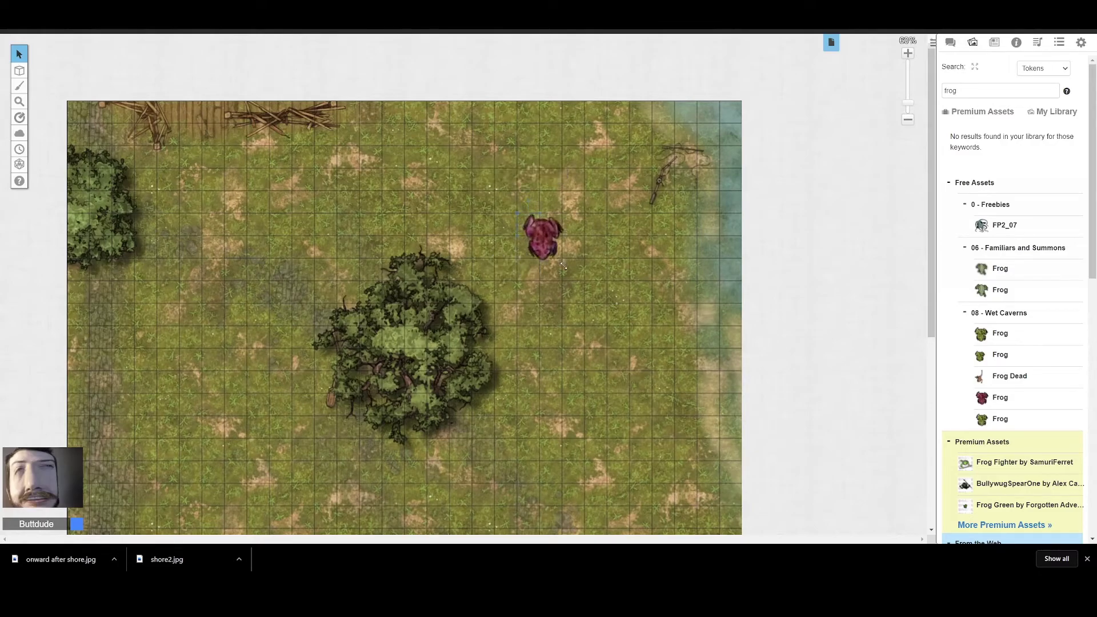
{"action": "left_click_drag", "start_coordinate": [534, 230], "coordinate": [261, 161]}
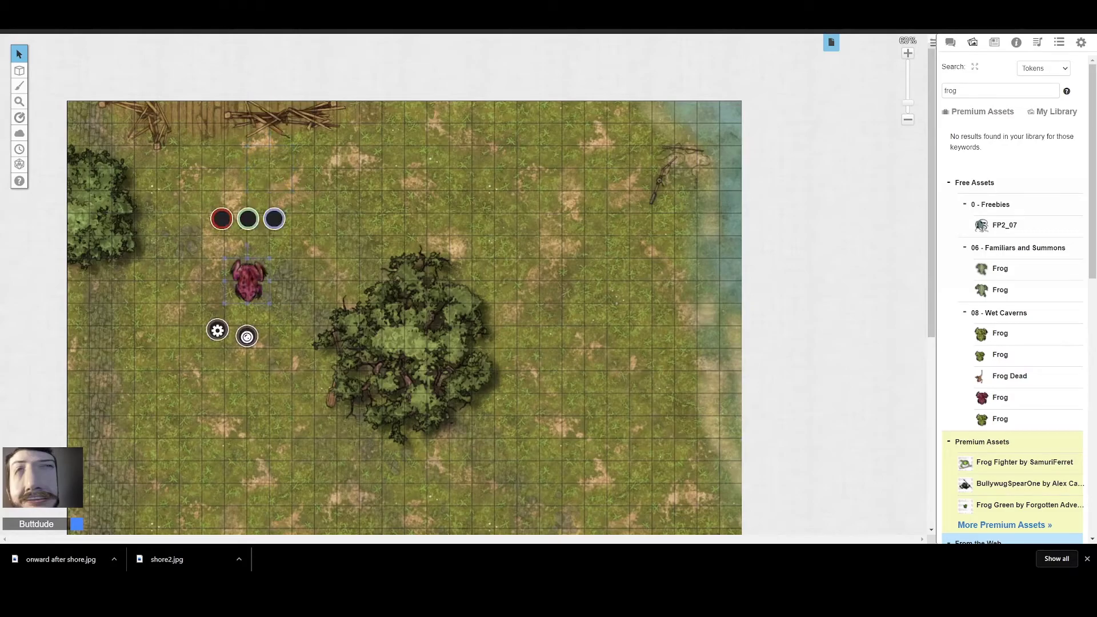
{"action": "left_click", "coordinate": [117, 12]}
Add a slightly enlarged green frog near the map's upper edge and a second, larger red frog east of the upper left tree.
{"action": "mouse_move", "coordinate": [1003, 357]}
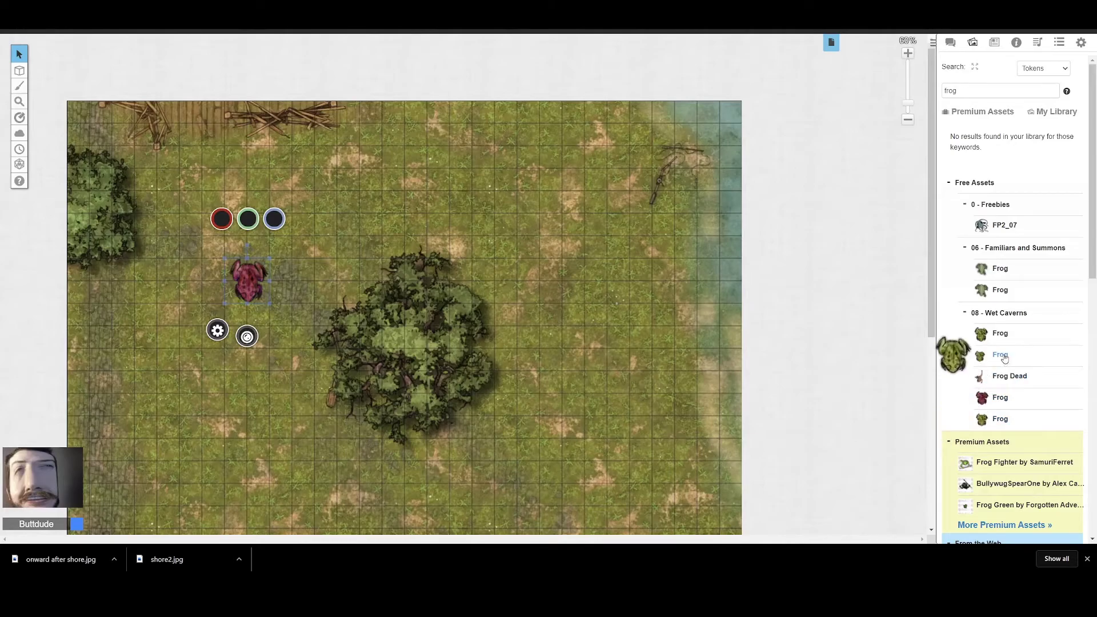
{"action": "mouse_move", "coordinate": [411, 148]}
{"action": "left_mouse_down"}
{"action": "mouse_move", "coordinate": [425, 169]}
{"action": "mouse_move", "coordinate": [419, 160]}
{"action": "left_mouse_up"}
{"action": "left_click_drag", "start_coordinate": [982, 397], "coordinate": [200, 198]}
{"action": "left_click", "coordinate": [204, 218]}
{"action": "left_click", "coordinate": [222, 239]}
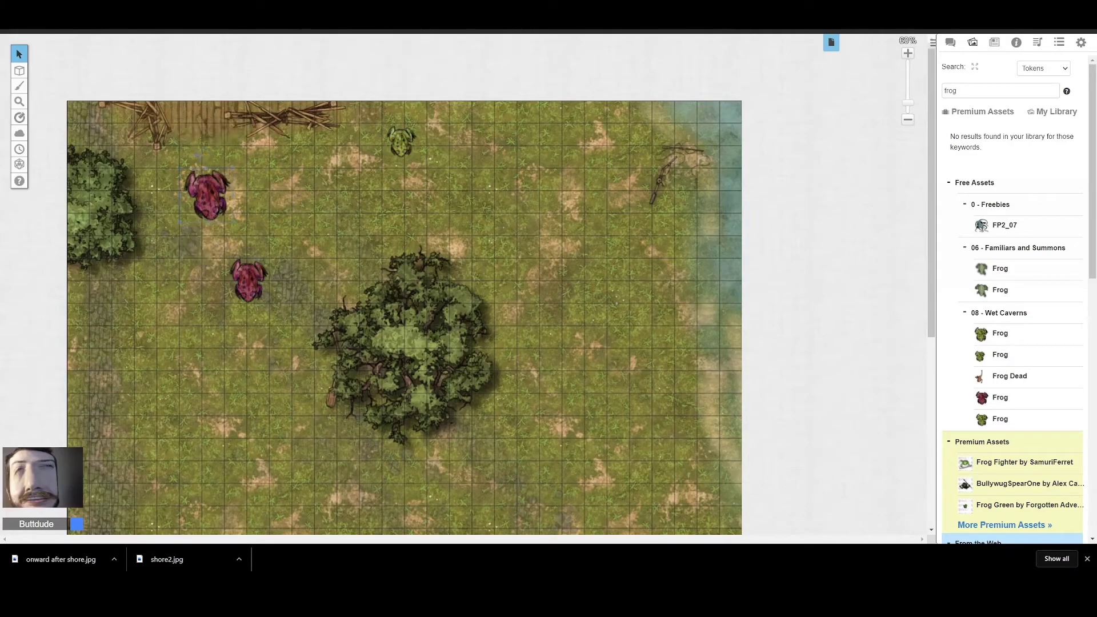
Move the smaller red frog onto the tree at the map's left edge and rotate it slightly.
{"action": "left_click_drag", "start_coordinate": [244, 286], "coordinate": [110, 235]}
{"action": "left_click", "coordinate": [80, 203]}
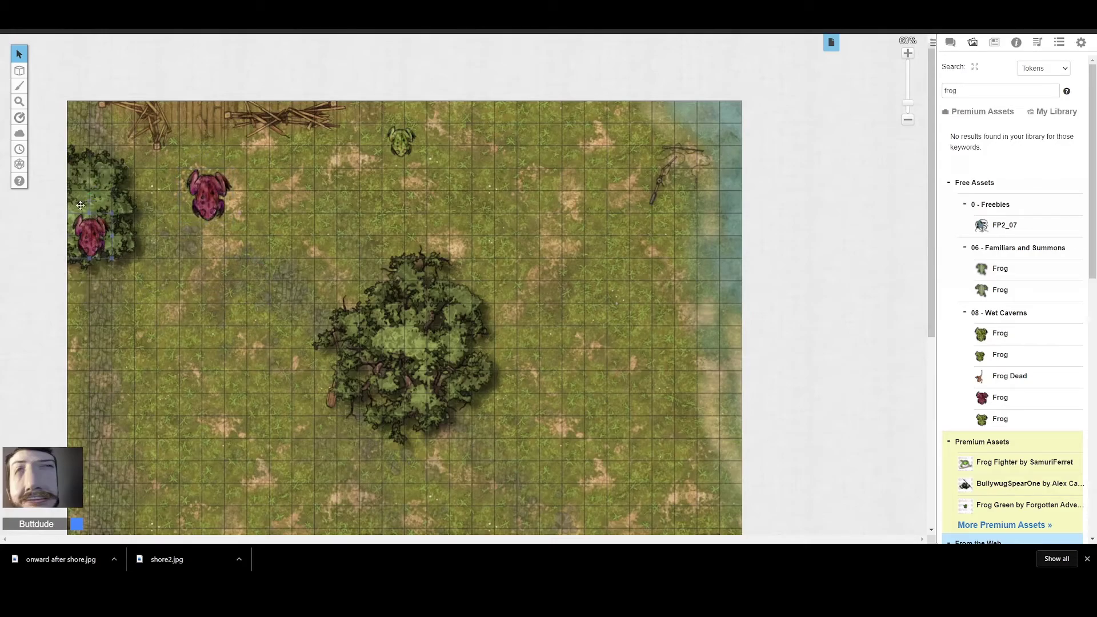
{"action": "left_click_drag", "start_coordinate": [88, 200], "coordinate": [120, 223]}
{"action": "left_click", "coordinate": [87, 234]}
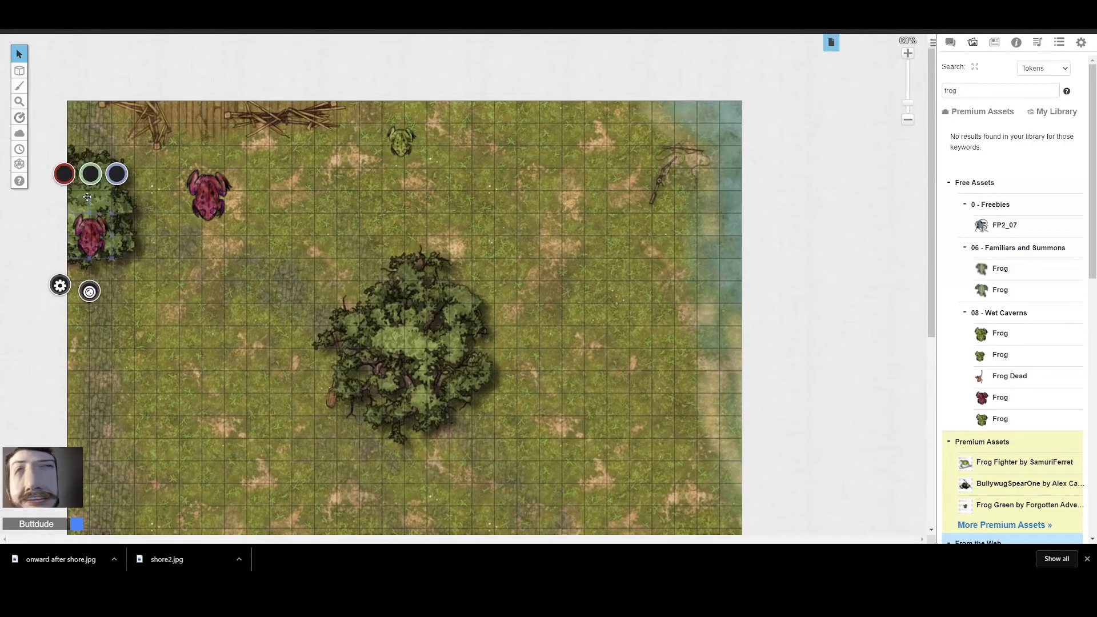
{"action": "left_click", "coordinate": [80, 203]}
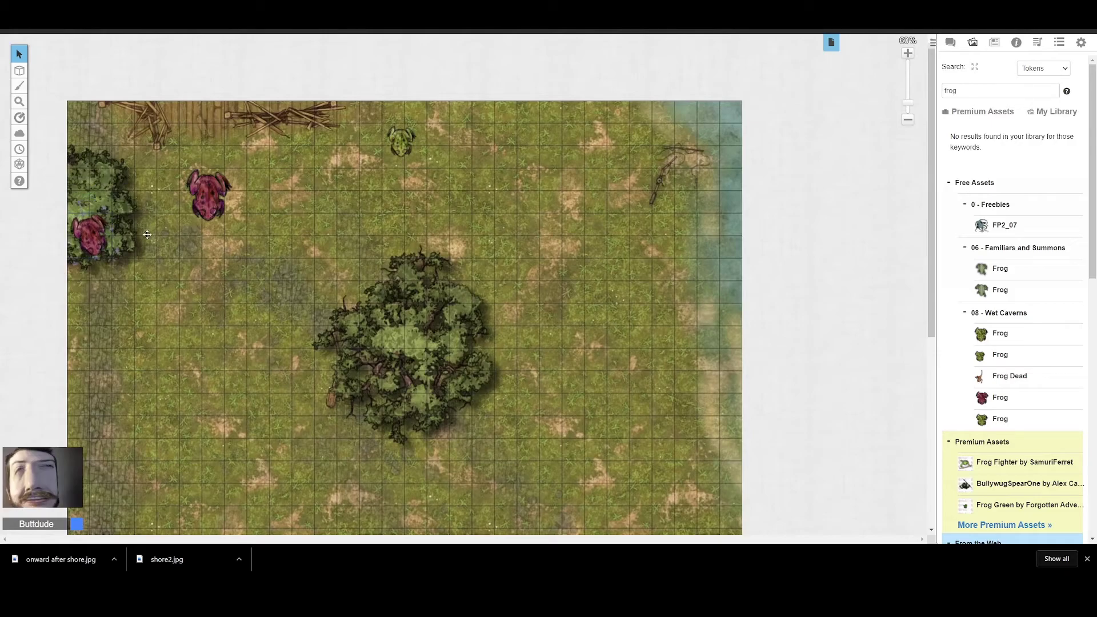
Move the two red frog tokens and the green frog token to the GM Layer.
{"action": "right_click", "coordinate": [94, 244]}
{"action": "mouse_move", "coordinate": [134, 224]}
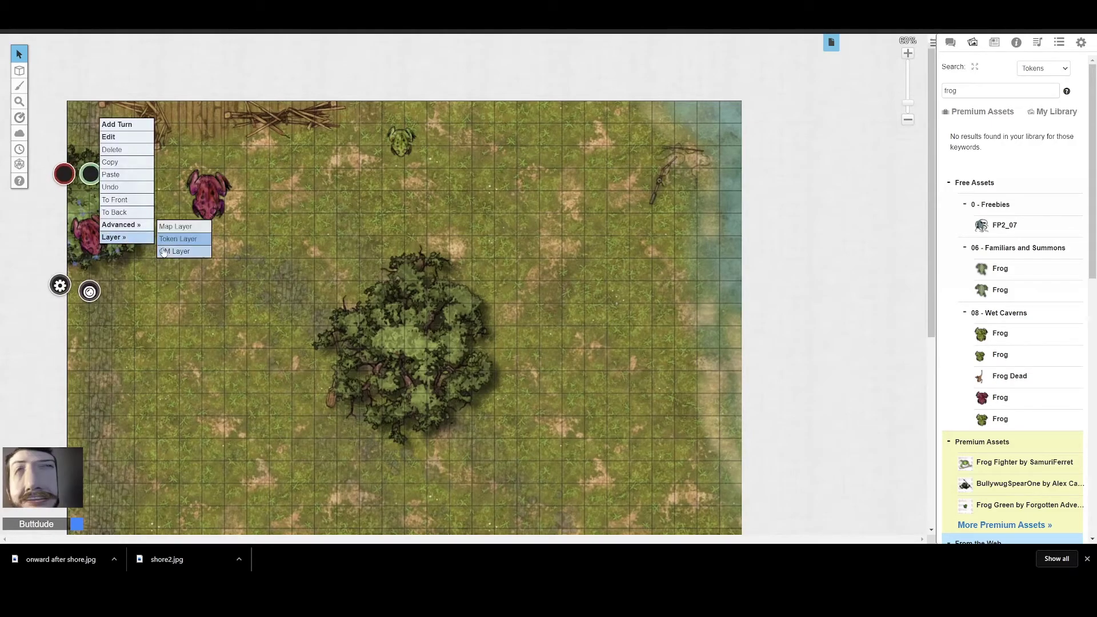
{"action": "left_click", "coordinate": [180, 253]}
{"action": "left_click", "coordinate": [203, 197]}
{"action": "right_click", "coordinate": [203, 197]}
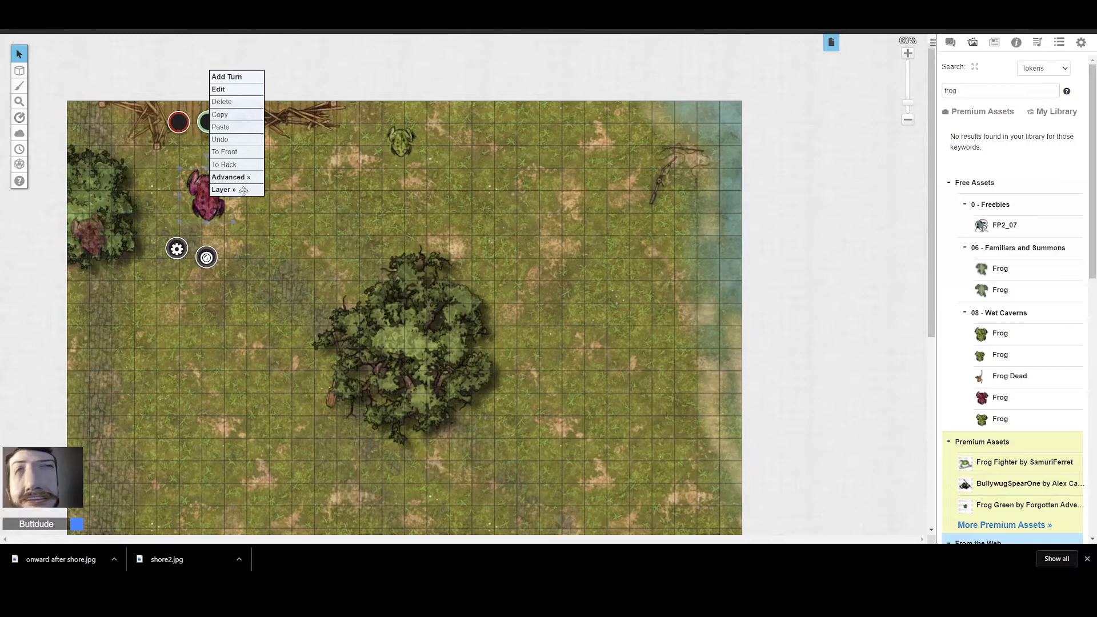
{"action": "mouse_move", "coordinate": [238, 196]}
{"action": "left_click", "coordinate": [284, 179]}
{"action": "left_click", "coordinate": [400, 140]}
{"action": "right_click", "coordinate": [403, 142]}
{"action": "mouse_move", "coordinate": [446, 143]}
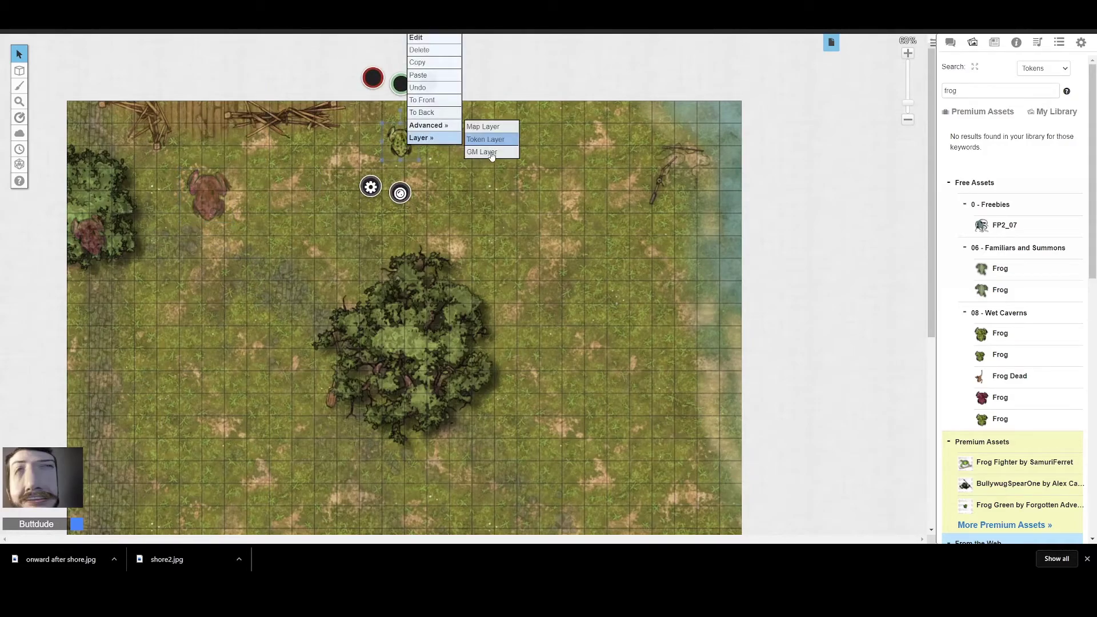
{"action": "left_click", "coordinate": [491, 153]}
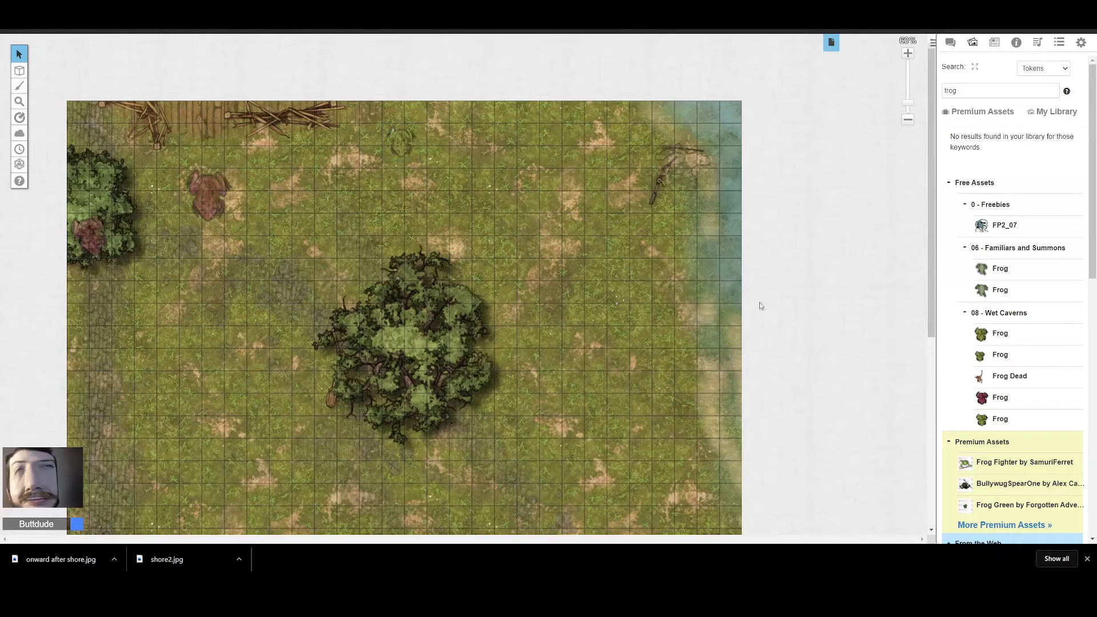
Search the D&D 5th Edition compendium for "giant" and add the Giant Frog monster to the game, closing its sheet.
{"action": "left_click", "coordinate": [994, 48]}
{"action": "left_click", "coordinate": [1015, 44]}
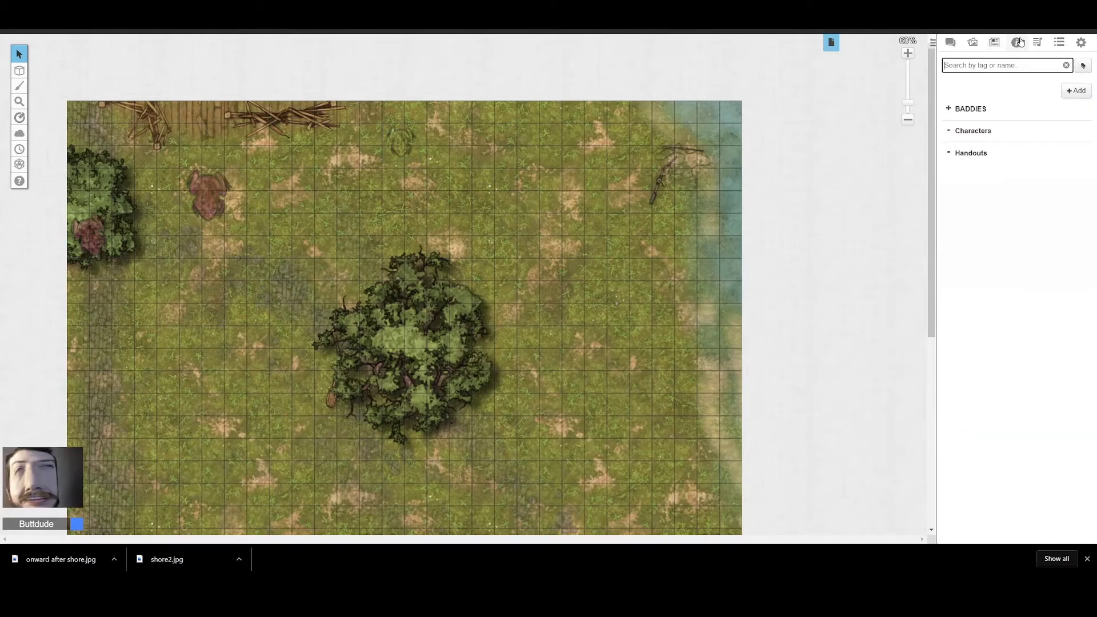
{"action": "left_click", "coordinate": [975, 82]}
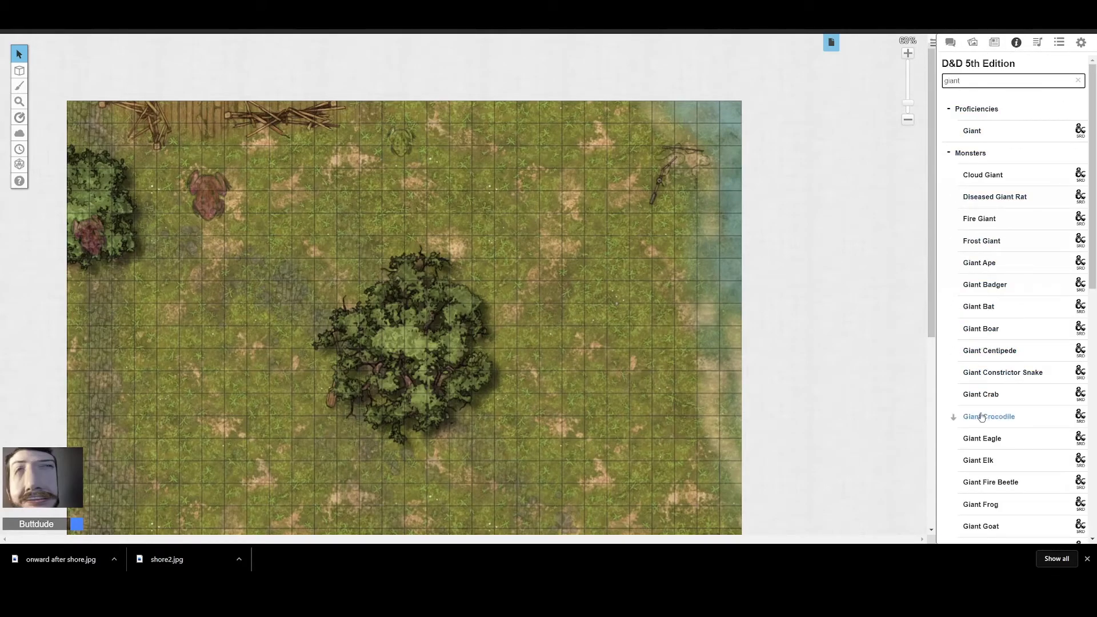
{"action": "left_click_drag", "start_coordinate": [978, 509], "coordinate": [621, 266]}
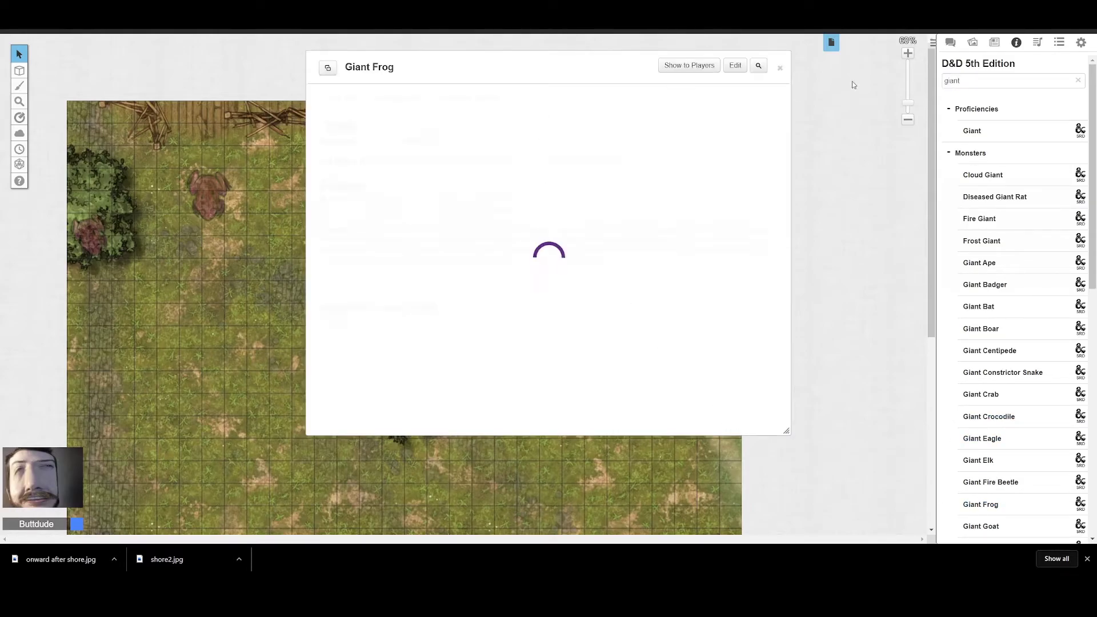
{"action": "left_click", "coordinate": [781, 70]}
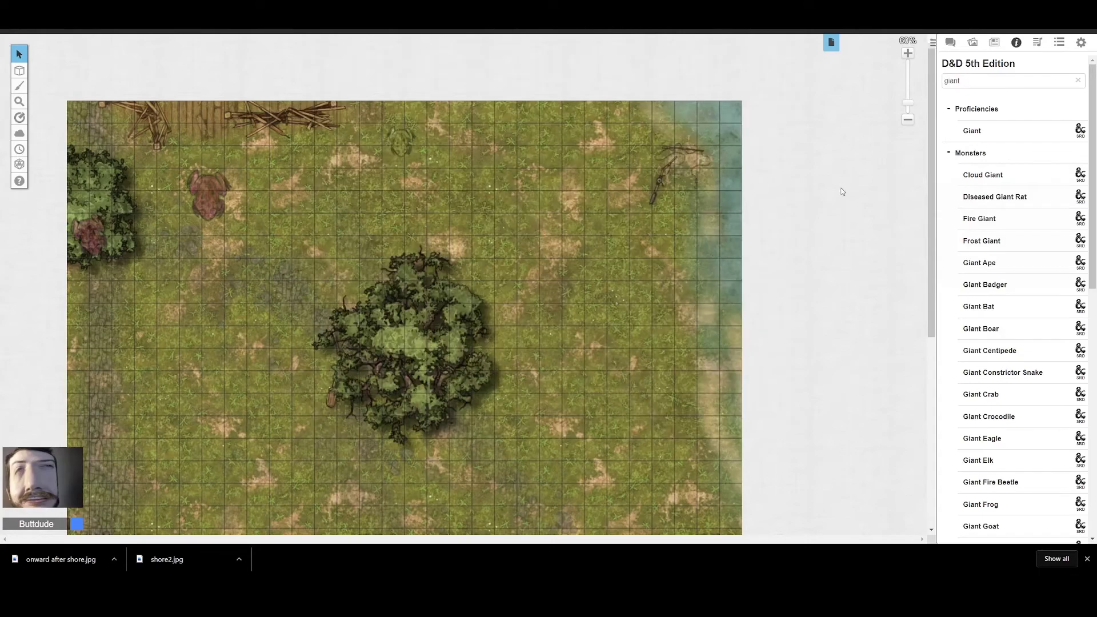
File the Giant Frog journal entry in the BADDIES folder and delete its stray token from the map.
{"action": "left_click", "coordinate": [994, 42]}
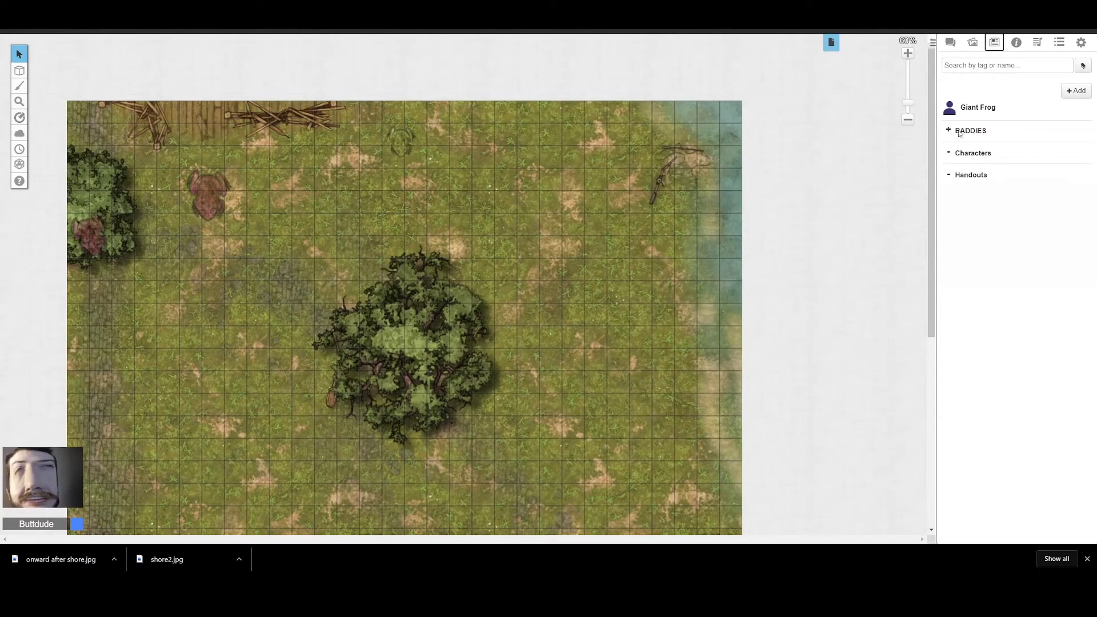
{"action": "left_click", "coordinate": [948, 132]}
{"action": "left_click_drag", "start_coordinate": [947, 108], "coordinate": [607, 235]}
{"action": "left_click", "coordinate": [608, 236]}
{"action": "key", "text": "Delete"}
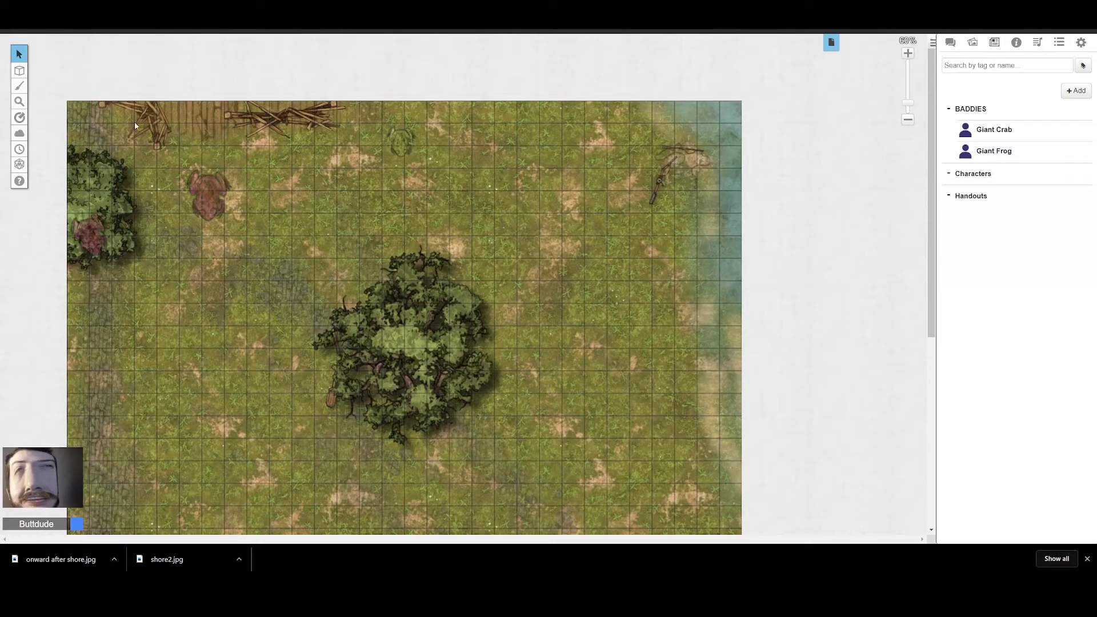
Check the hit dice on the Giant Frog's character sheet, then close the sheet.
{"action": "left_click", "coordinate": [1001, 156]}
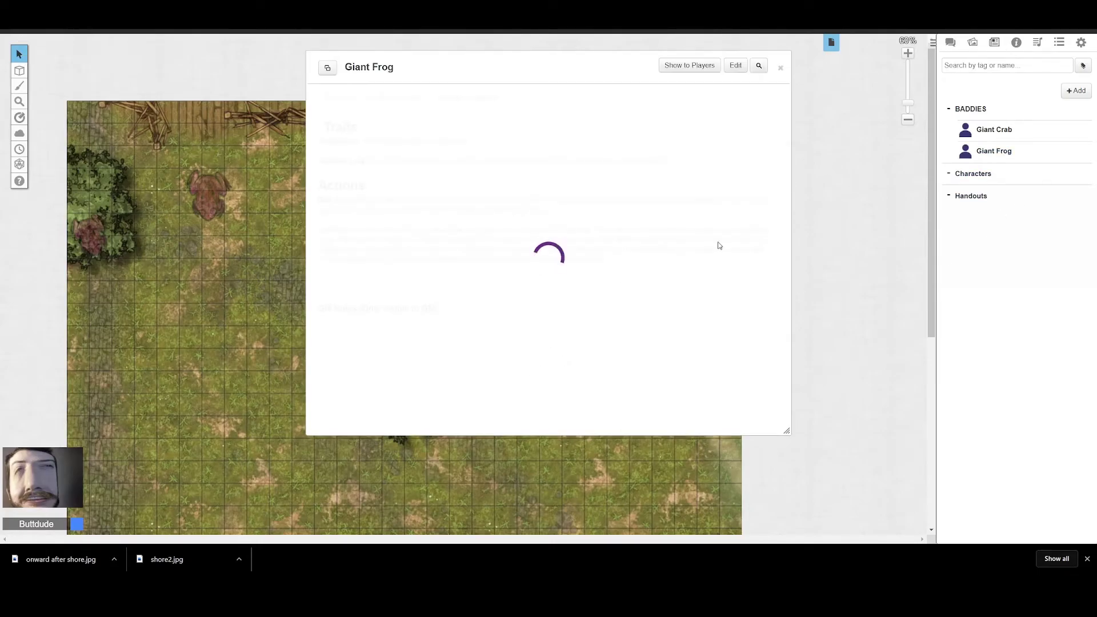
{"action": "left_click", "coordinate": [393, 101]}
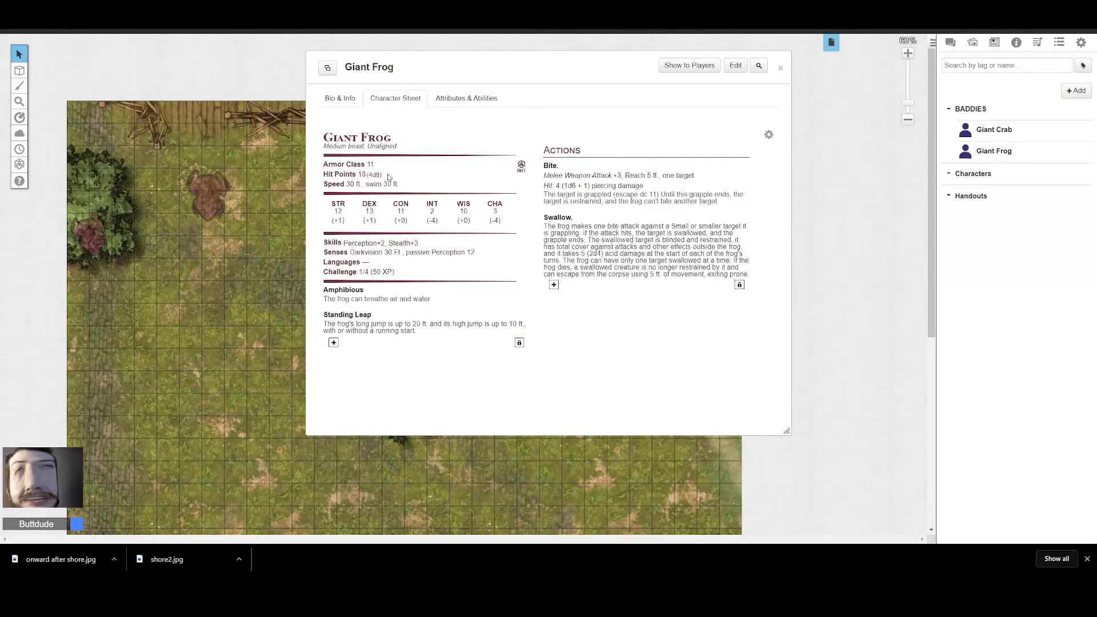
{"action": "left_click", "coordinate": [780, 68]}
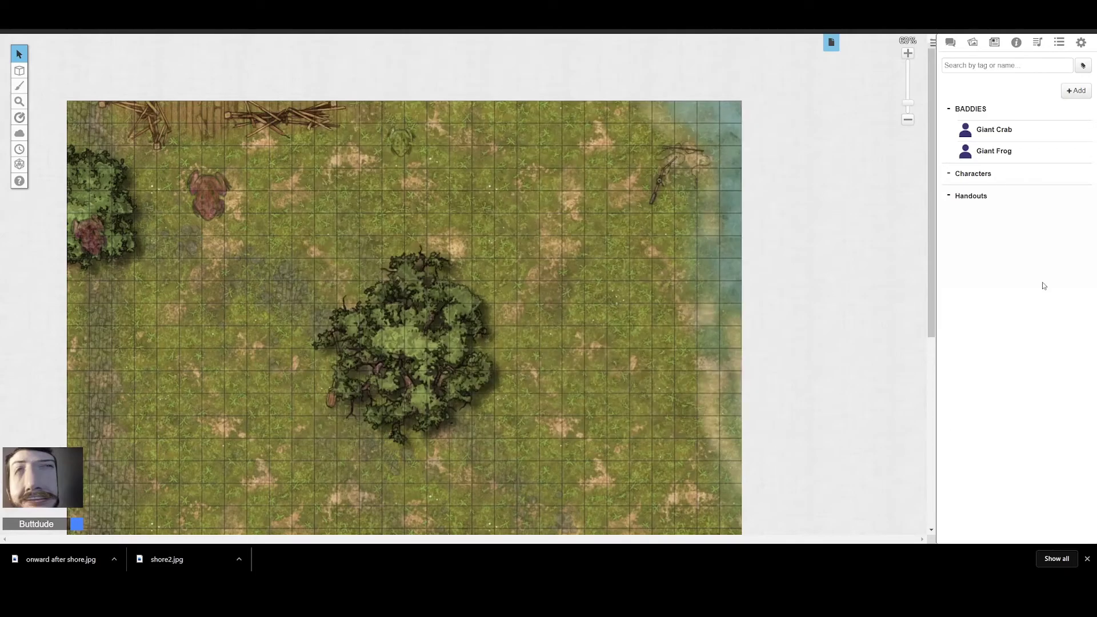
Roll 4d8 in the chat four times to generate hit points for the four giant frogs.
{"action": "left_click", "coordinate": [950, 42]}
{"action": "left_click", "coordinate": [988, 502]}
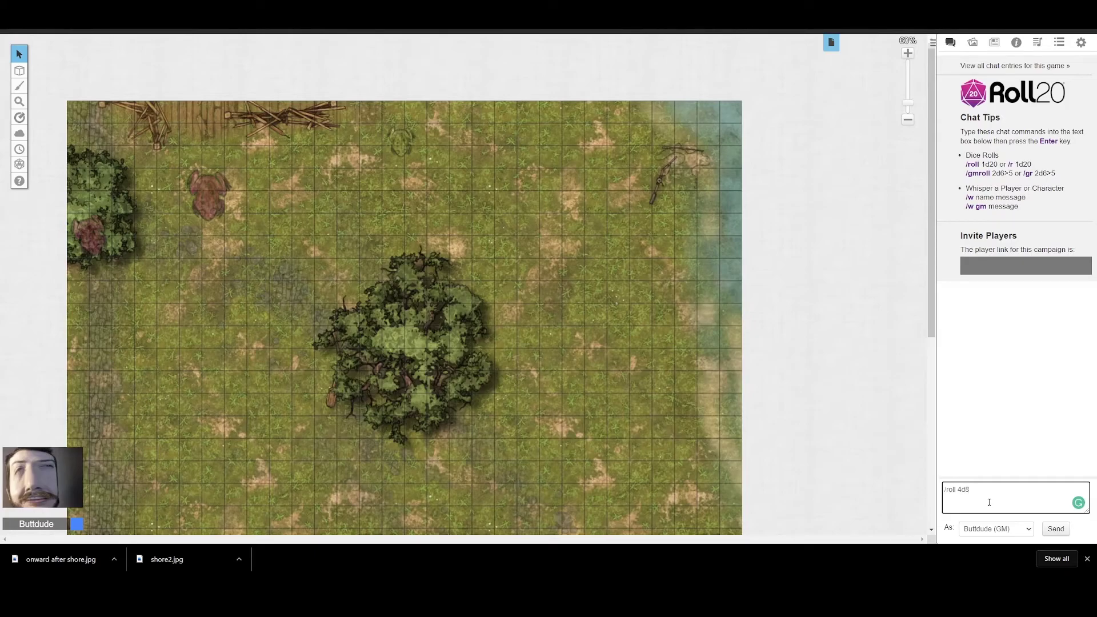
{"action": "key", "text": "Return"}
{"action": "key", "text": "Up"}
{"action": "key", "text": "Return"}
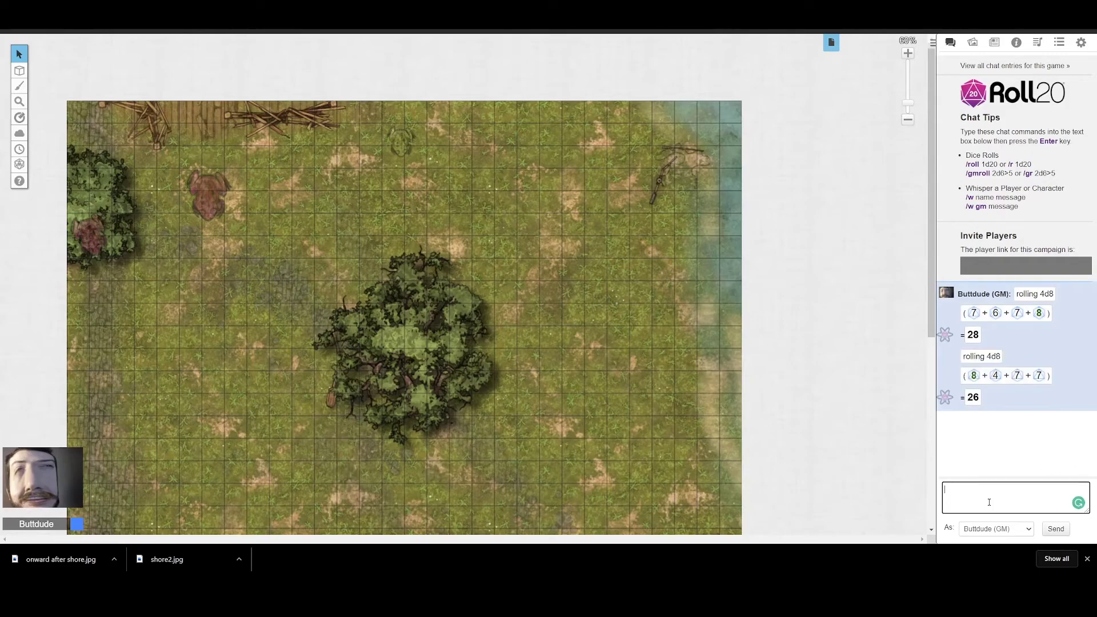
{"action": "key", "text": "Up"}
{"action": "key", "text": "Return"}
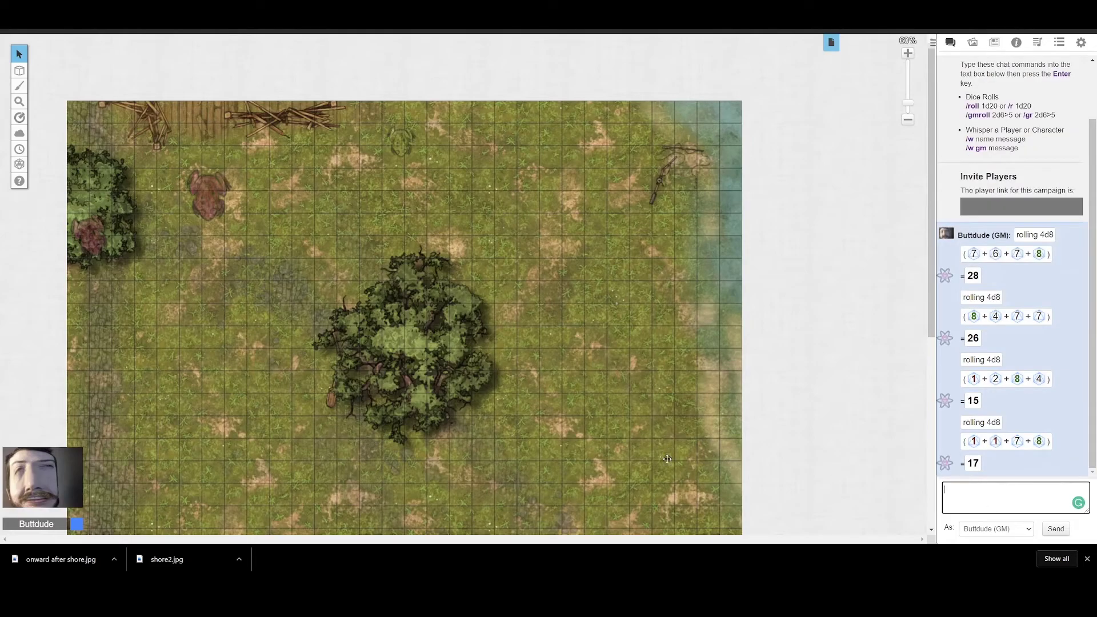
Switch to the GM Info Overlay layer and set the red bar of the red frog on the open grass to 28.
{"action": "left_click", "coordinate": [204, 188]}
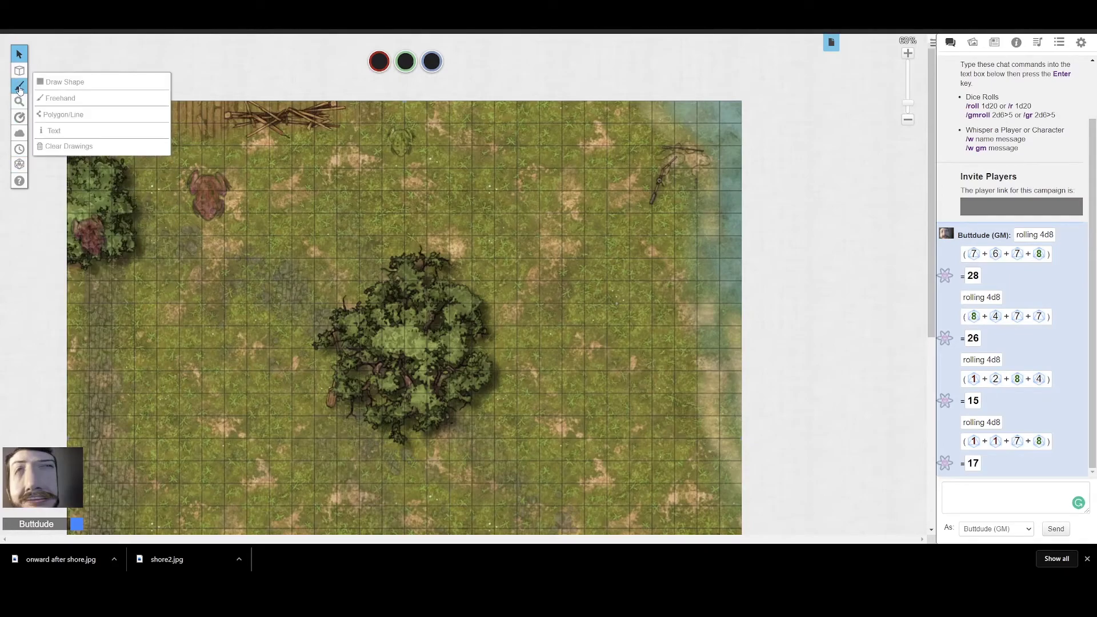
{"action": "mouse_move", "coordinate": [20, 73]}
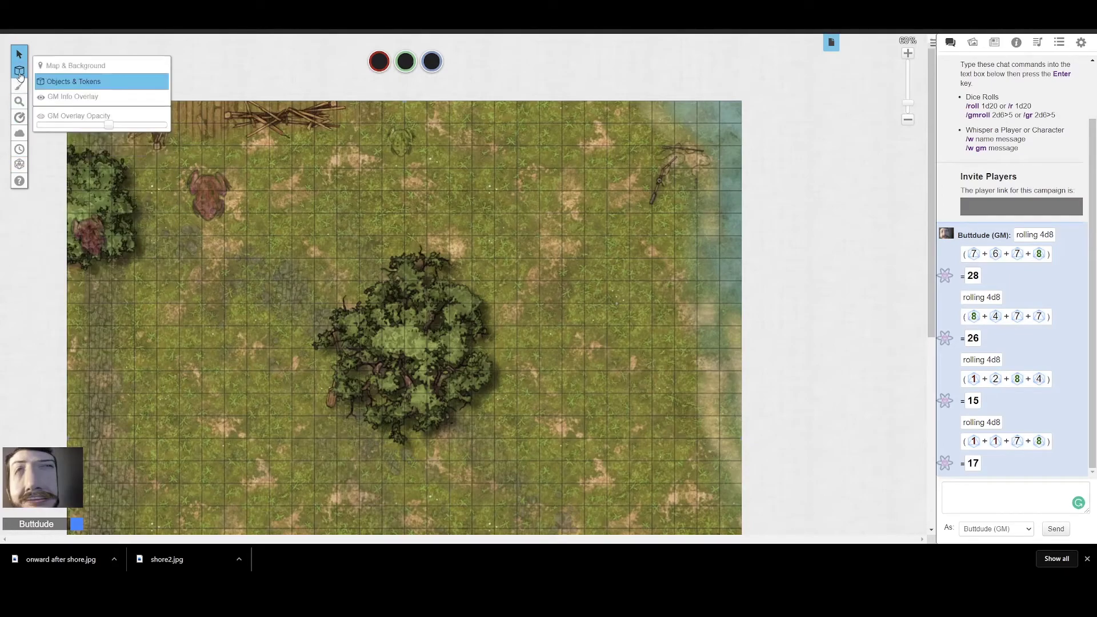
{"action": "left_click", "coordinate": [84, 99]}
{"action": "left_click", "coordinate": [211, 198]}
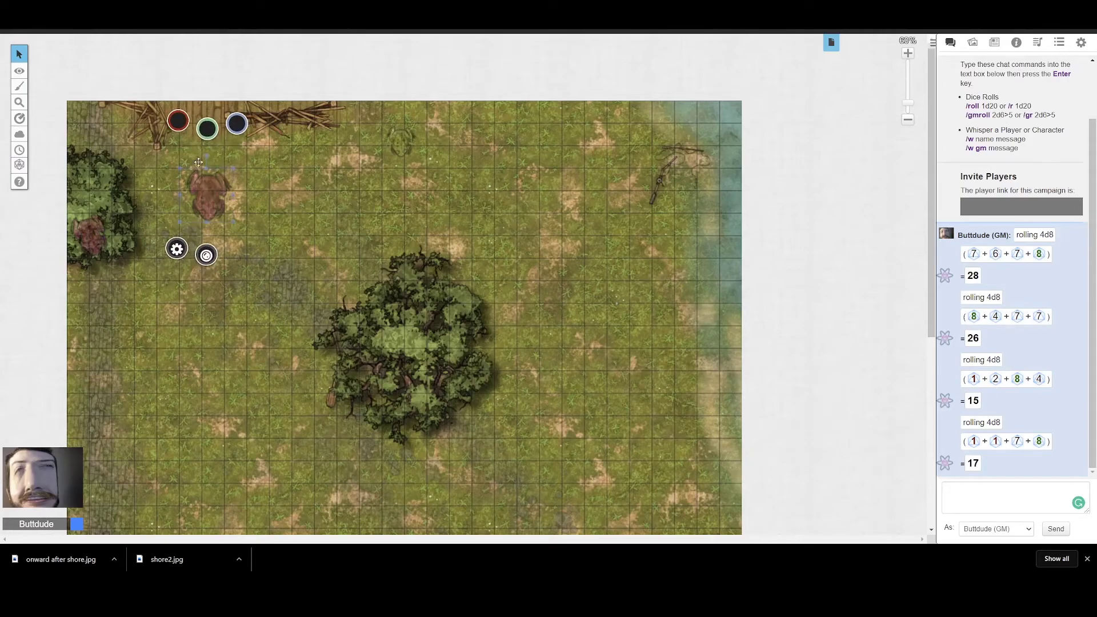
{"action": "left_click", "coordinate": [179, 126]}
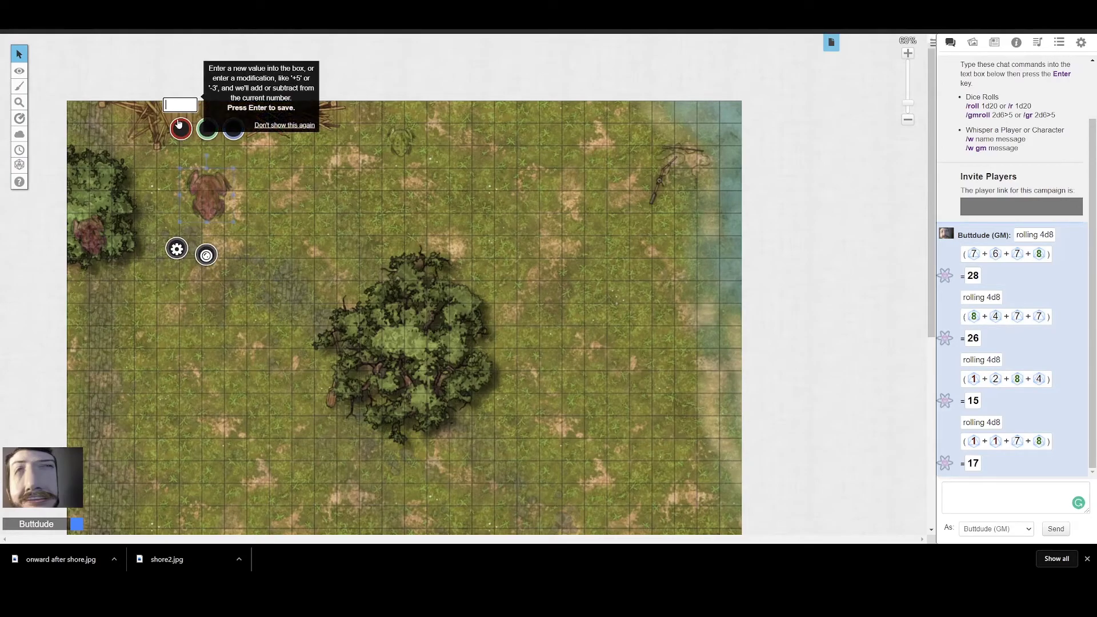
{"action": "type", "text": "+28"}
{"action": "key", "text": "Return"}
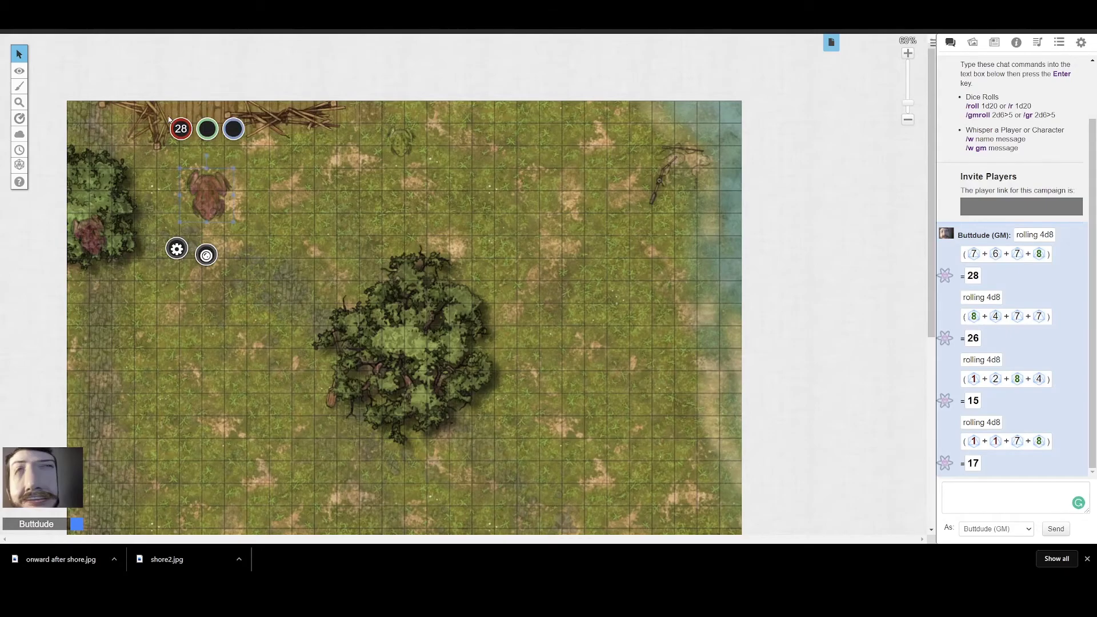
Set the red bar of the red frog hidden in the tree at the map's edge to 26.
{"action": "left_click", "coordinate": [412, 138]}
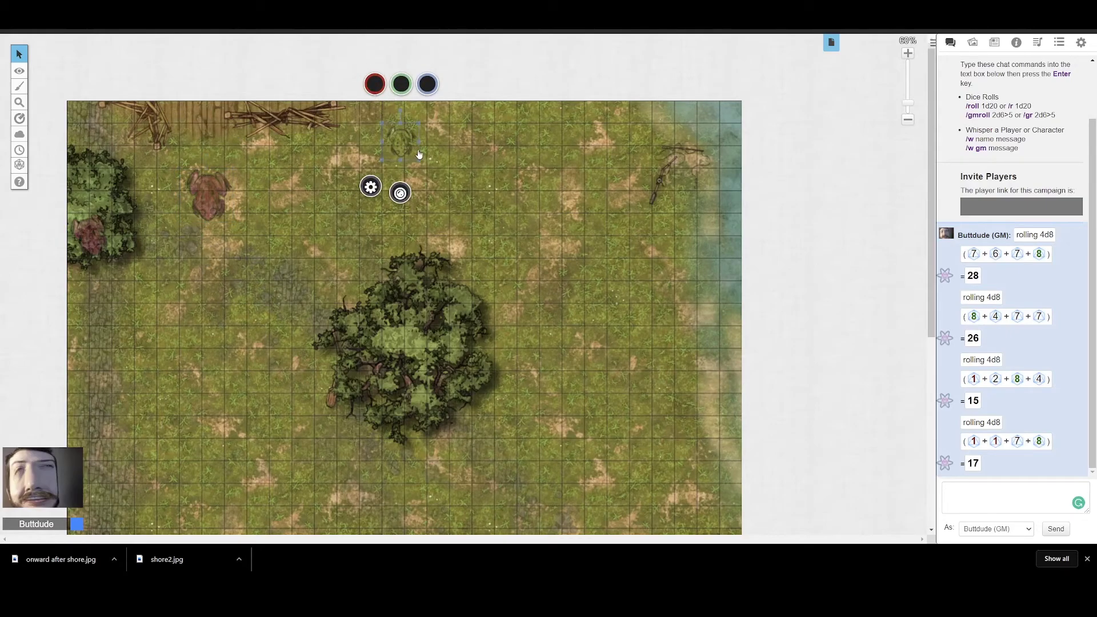
{"action": "left_click", "coordinate": [95, 245]}
{"action": "left_click", "coordinate": [65, 175]}
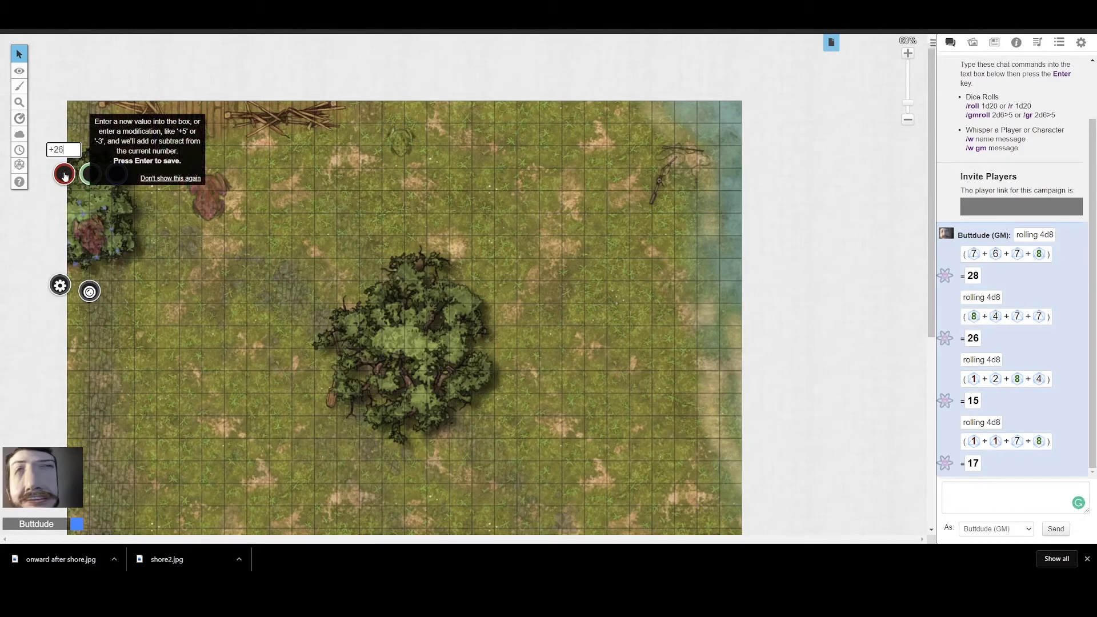
{"action": "key", "text": "Return"}
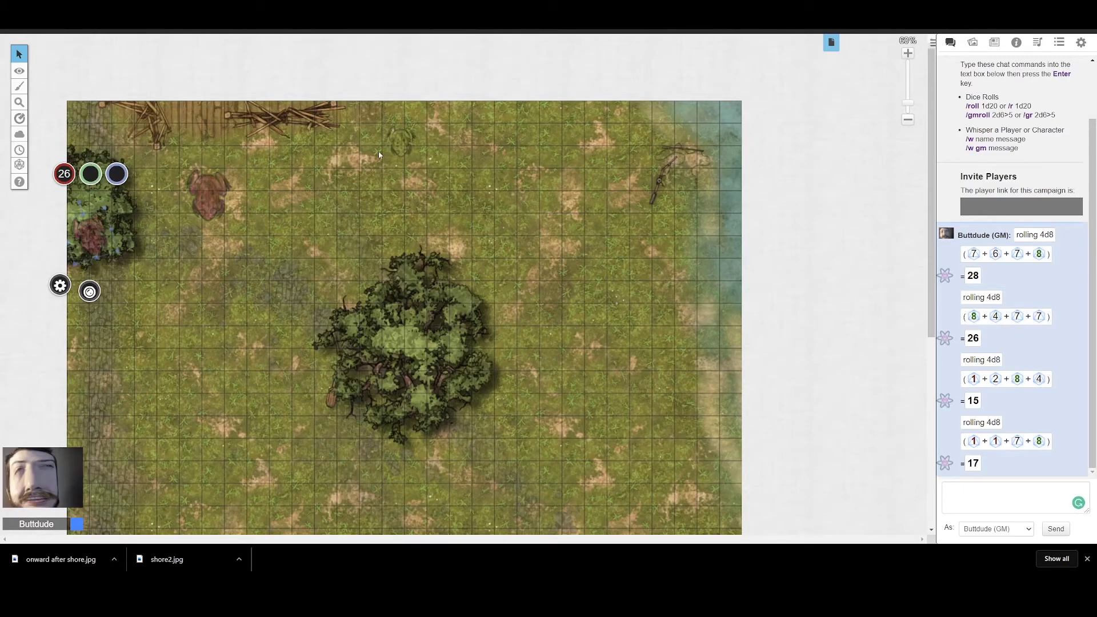
Set the red bar of the small green frog near the map's upper edge to 15 and deselect it.
{"action": "left_click", "coordinate": [402, 139]}
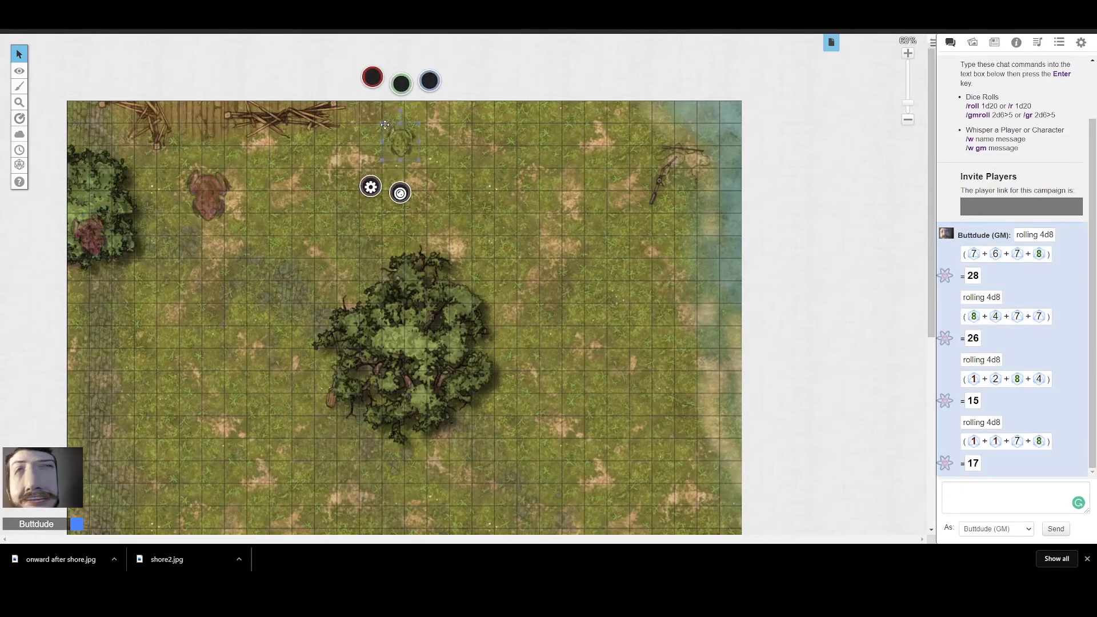
{"action": "left_click", "coordinate": [376, 85]}
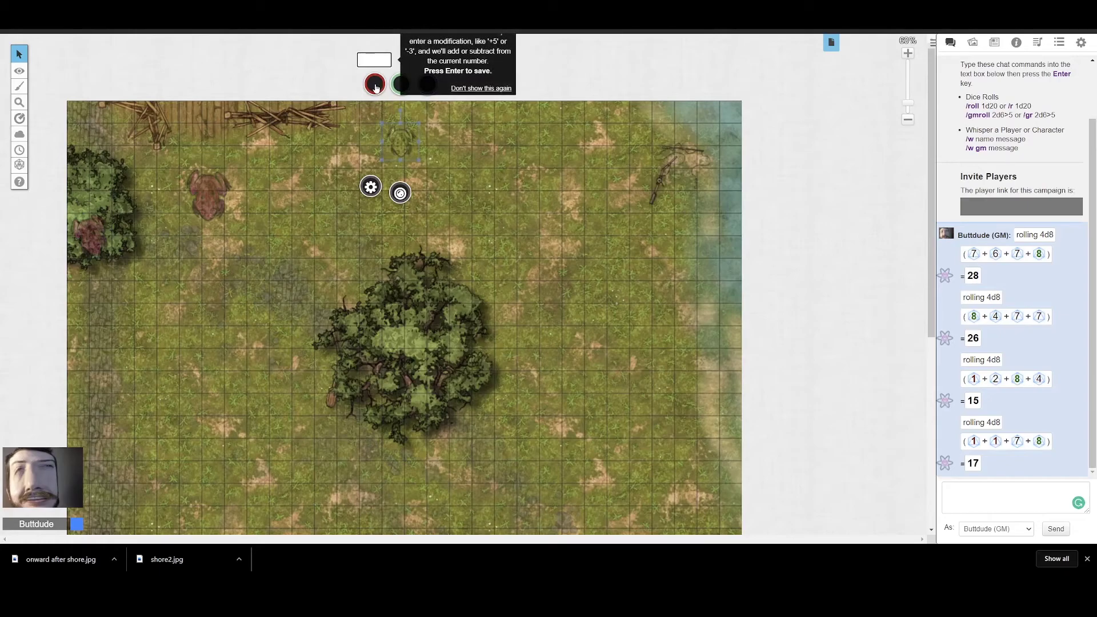
{"action": "key", "text": "Return"}
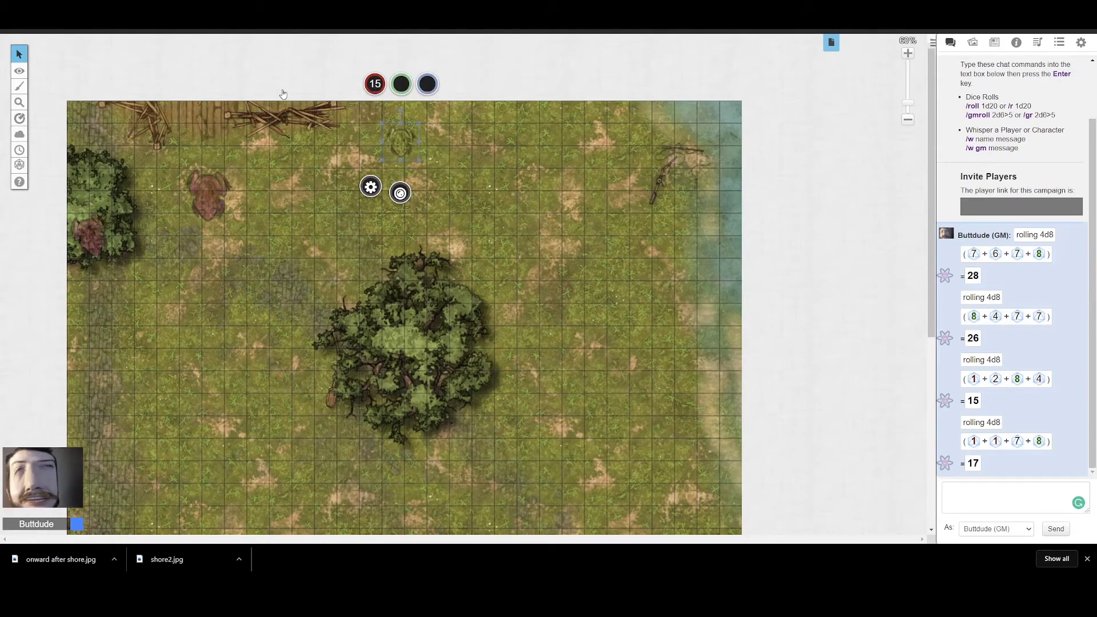
{"action": "left_click", "coordinate": [616, 295]}
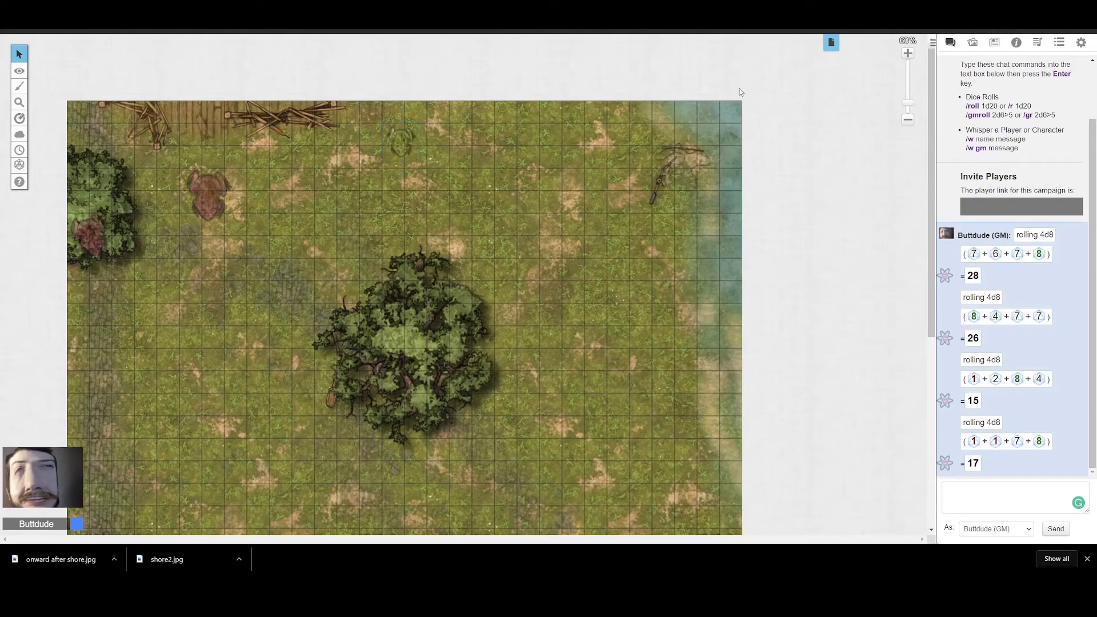
Add a green Frog token from the Wet Caverns assets, enlarge it to about two squares wide and place it beside the driftwood at the shore.
{"action": "left_click", "coordinate": [972, 42]}
{"action": "mouse_move", "coordinate": [999, 394]}
{"action": "left_click_drag", "start_coordinate": [1012, 339], "coordinate": [577, 228]}
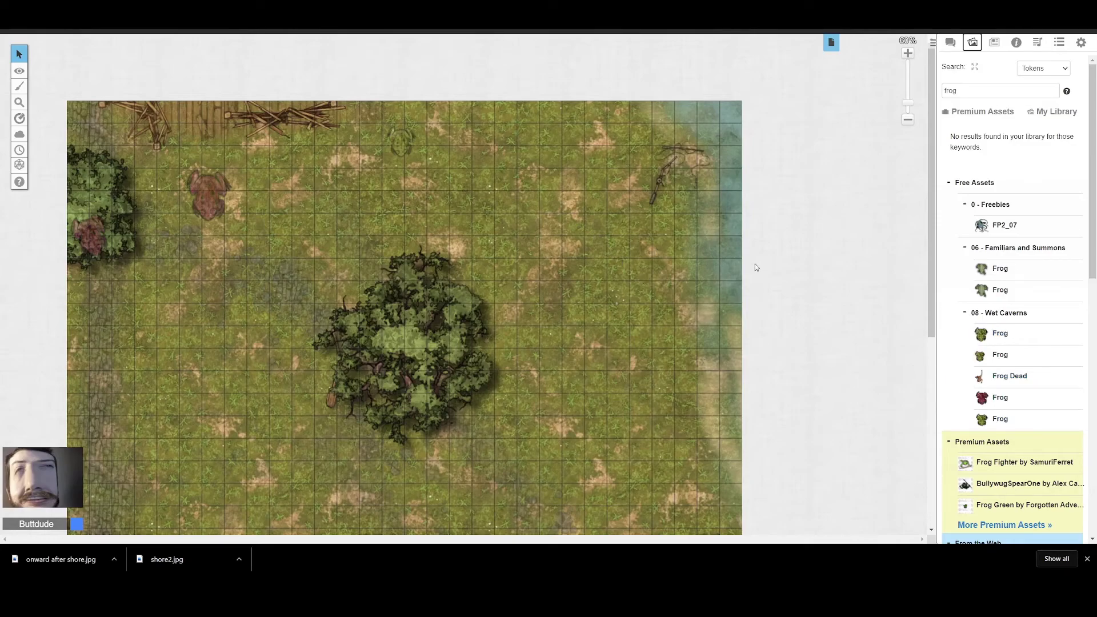
{"action": "left_click", "coordinate": [564, 221]}
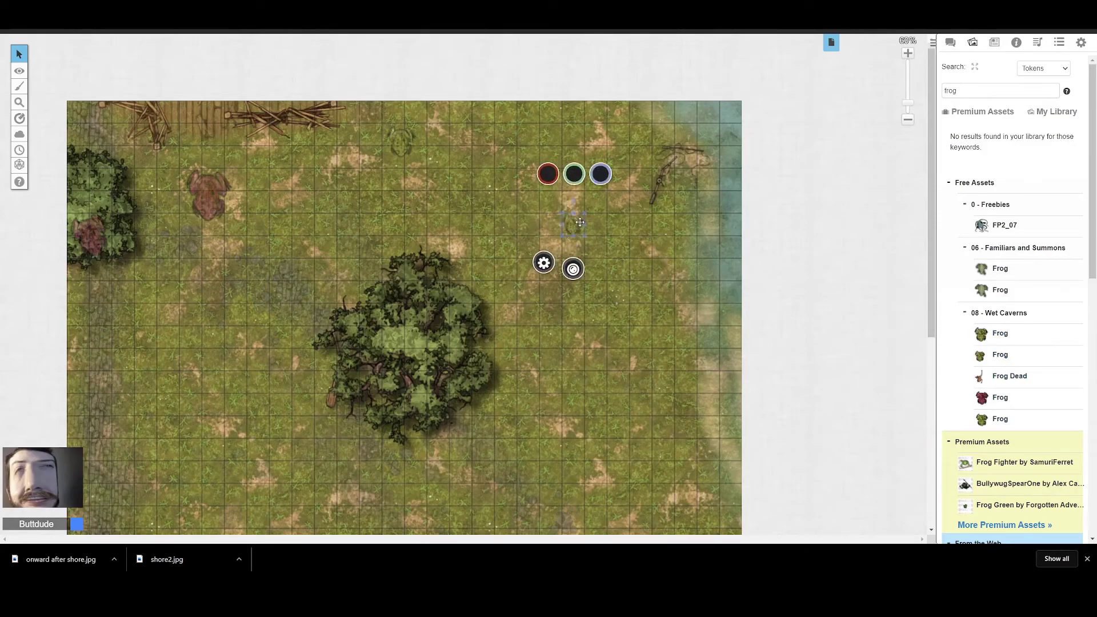
{"action": "right_click", "coordinate": [580, 223]}
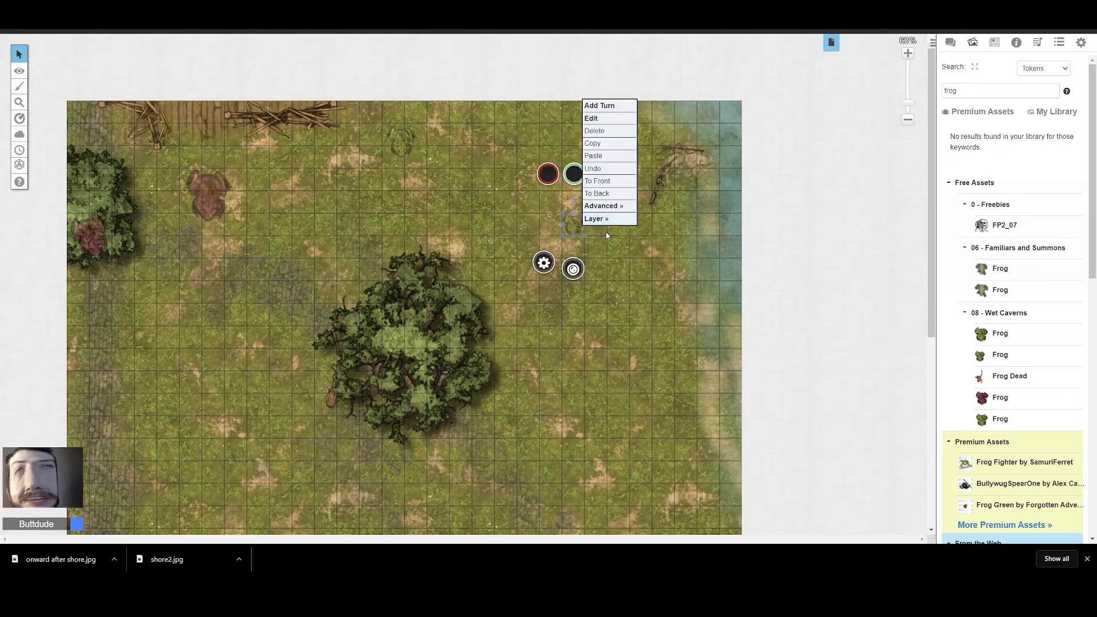
{"action": "left_click", "coordinate": [584, 235]}
{"action": "left_click", "coordinate": [575, 225]}
{"action": "left_click_drag", "start_coordinate": [585, 235], "coordinate": [685, 191]}
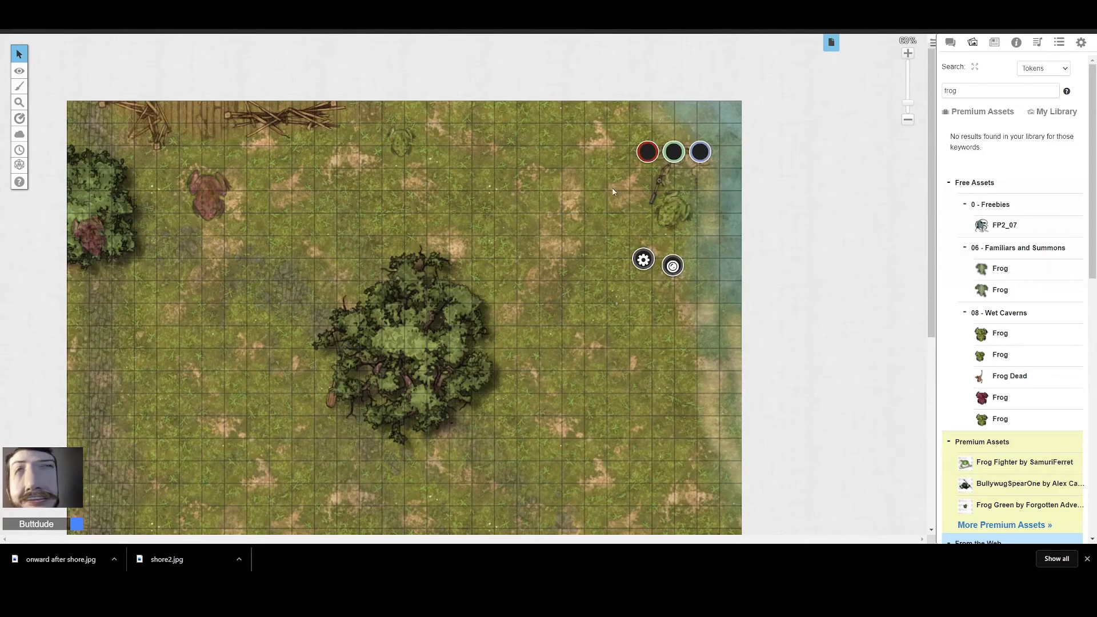
Set the red bar of the green frog by the shore driftwood to 17, closing the other green frog's token settings without changes.
{"action": "left_click", "coordinate": [403, 141]}
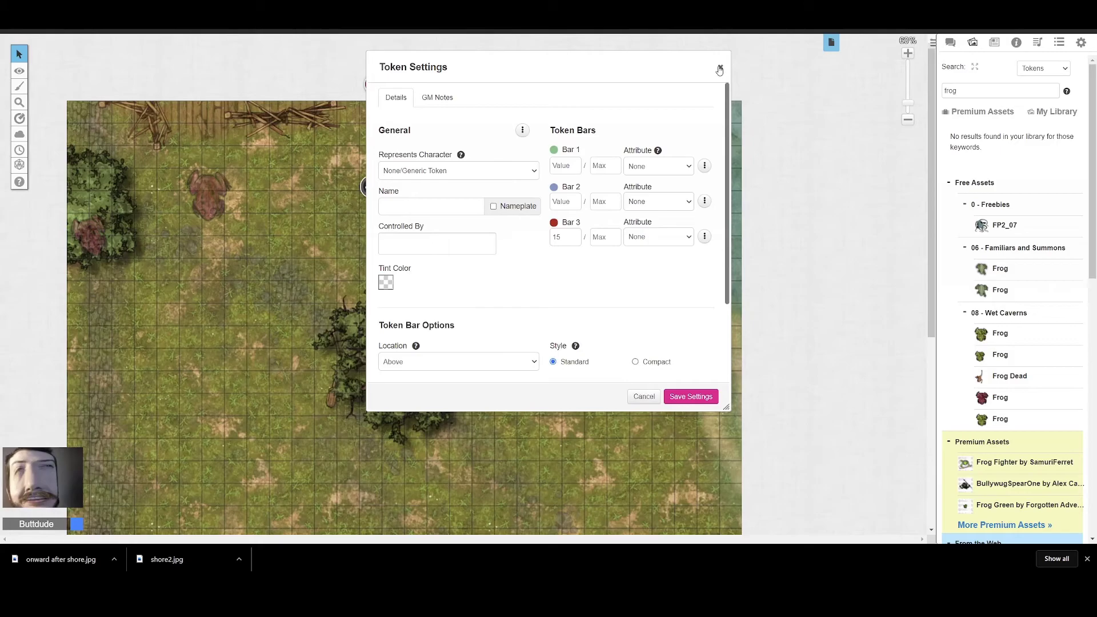
{"action": "left_click", "coordinate": [721, 68]}
{"action": "left_click", "coordinate": [669, 204]}
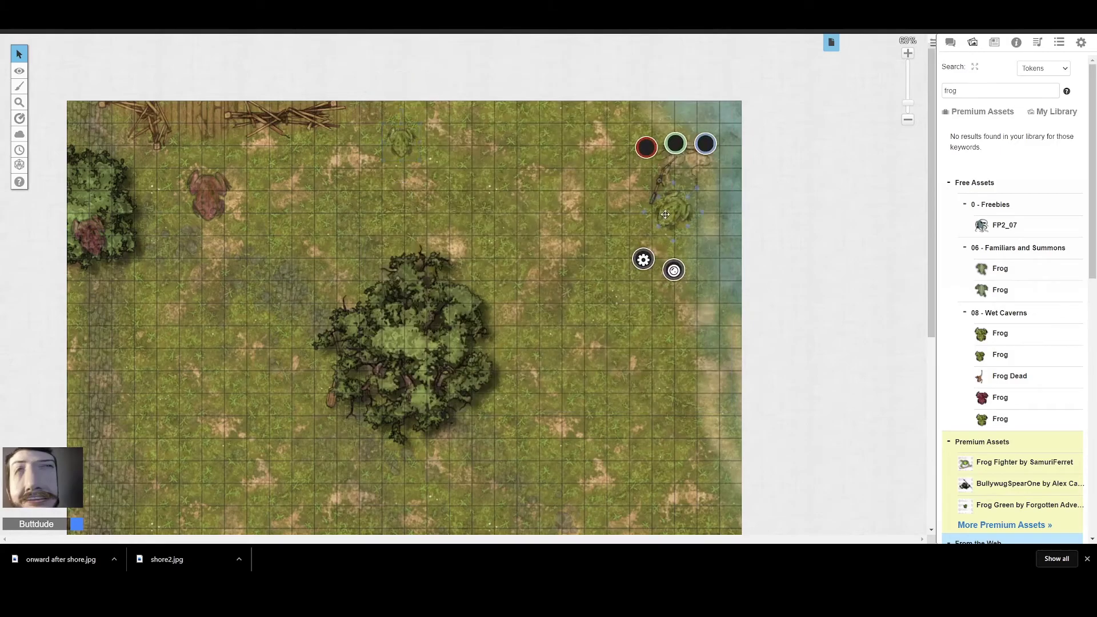
{"action": "left_click", "coordinate": [950, 43]}
{"action": "left_click", "coordinate": [649, 153]}
{"action": "type", "text": "+"}
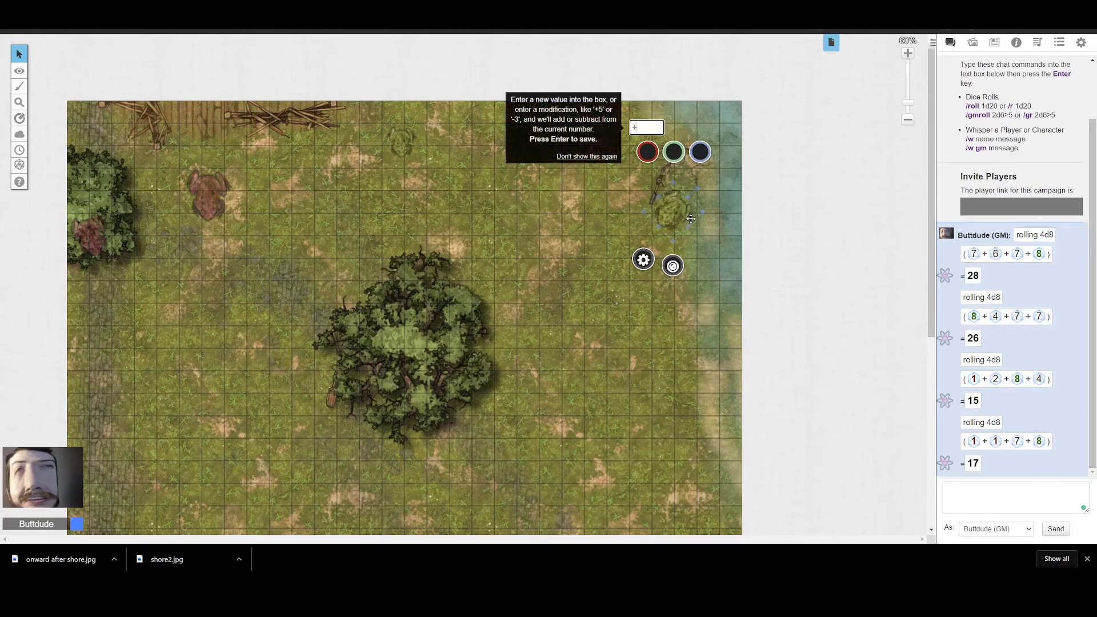
{"action": "type", "text": "17"}
{"action": "key", "text": "Return"}
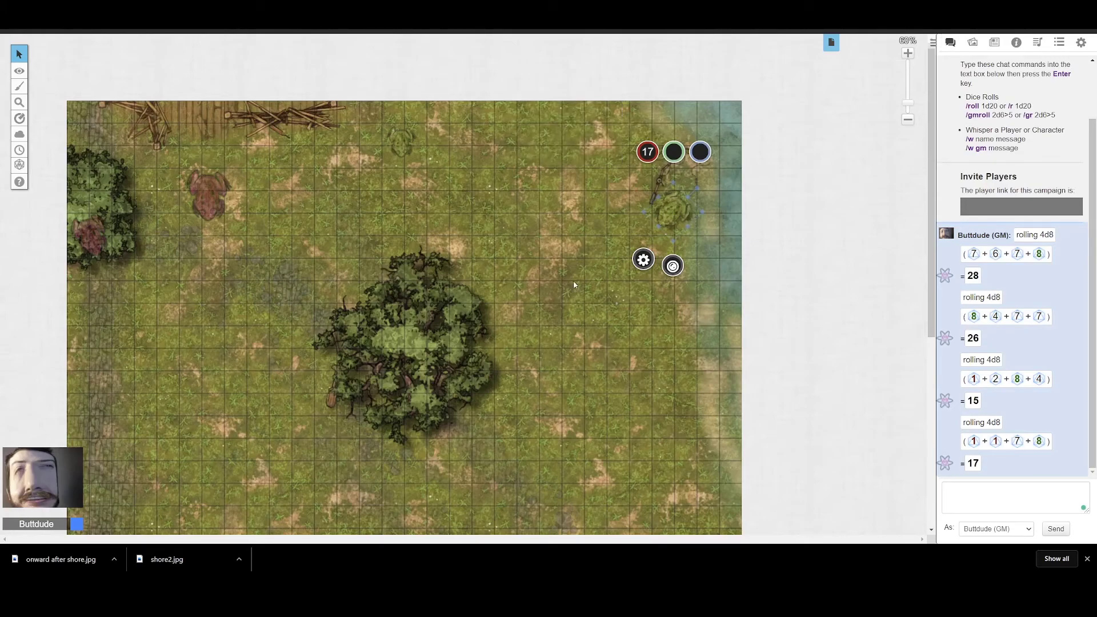
Check the actions available for the shore frog token and open the turn order tracker.
{"action": "left_click", "coordinate": [713, 311]}
{"action": "scroll", "coordinate": [520, 331], "scroll_direction": "down", "scroll_amount": 3}
{"action": "scroll", "coordinate": [520, 331], "scroll_direction": "up", "scroll_amount": 3}
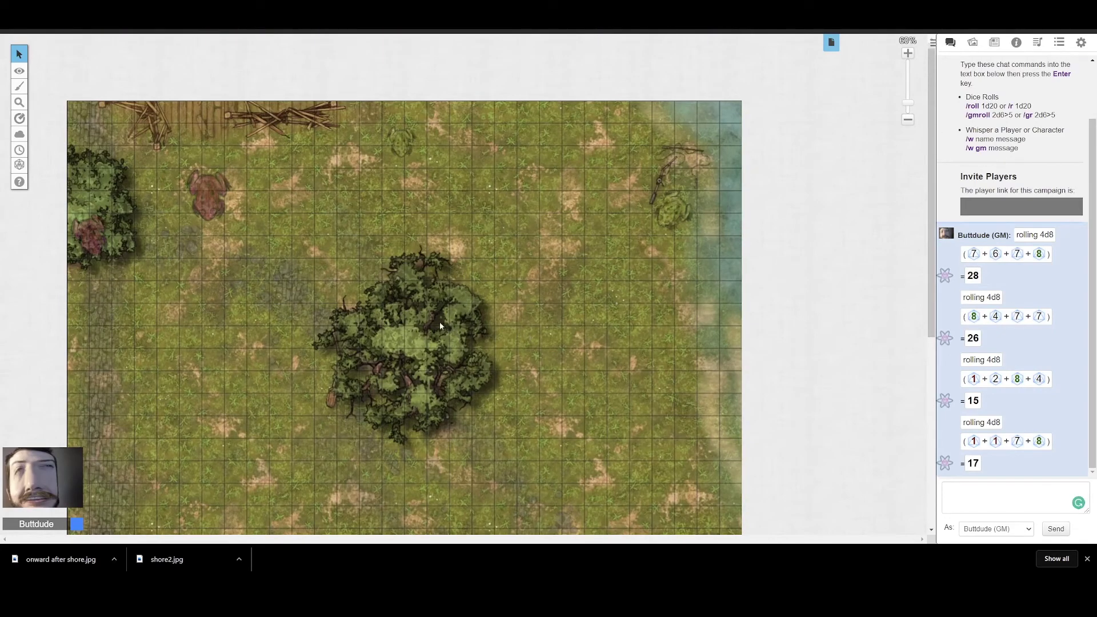
{"action": "scroll", "coordinate": [264, 242], "scroll_direction": "down", "scroll_amount": 3}
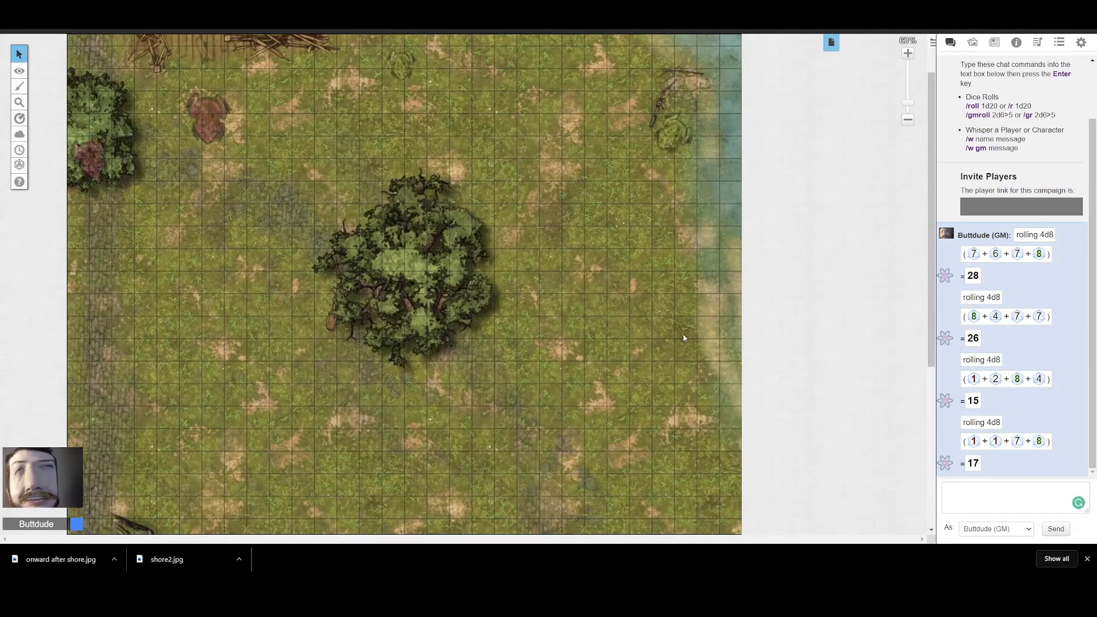
{"action": "left_click", "coordinate": [909, 121]}
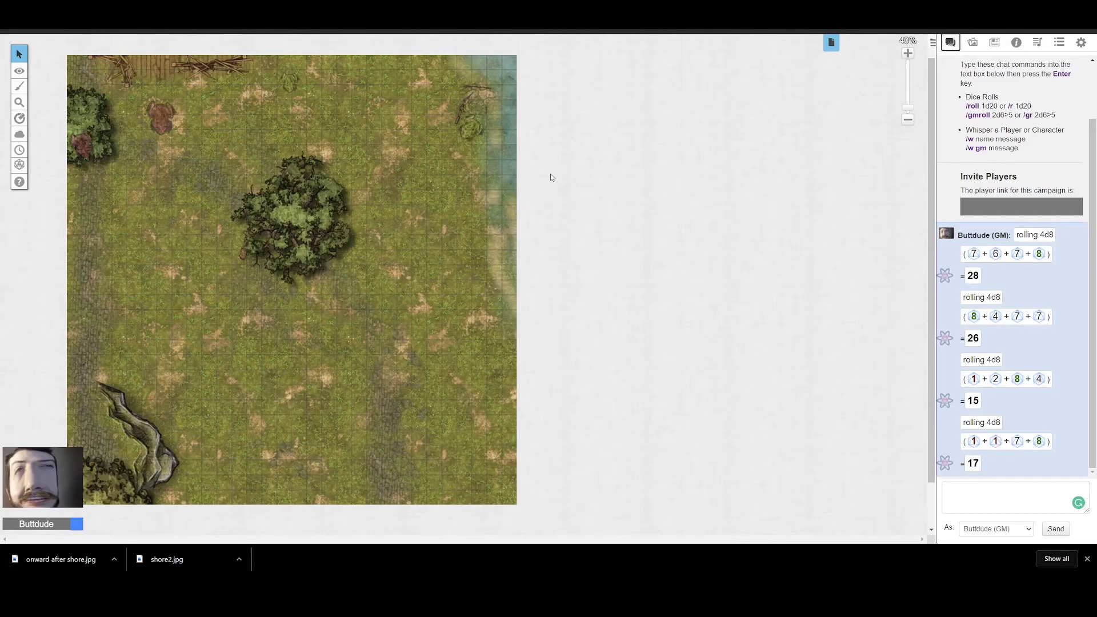
{"action": "left_click", "coordinate": [471, 133]}
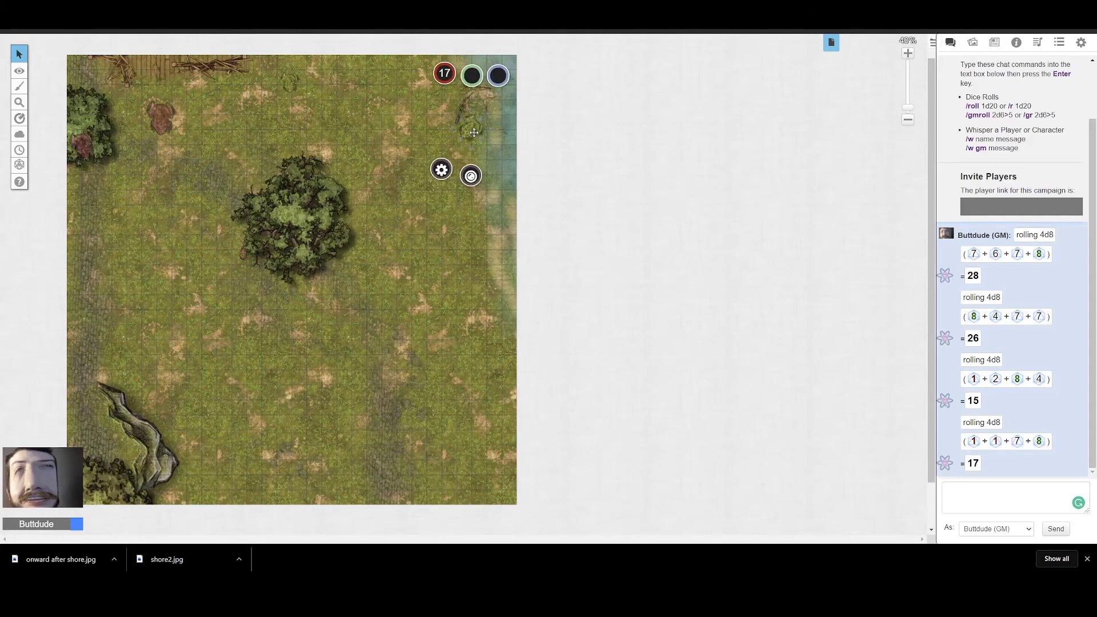
{"action": "right_click", "coordinate": [466, 136]}
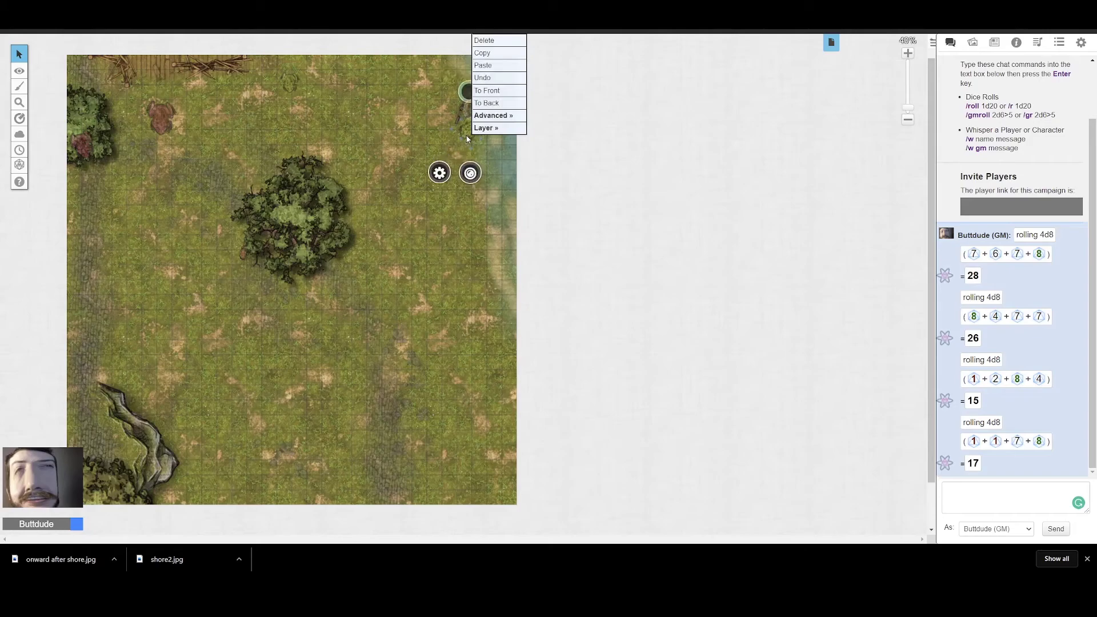
{"action": "mouse_move", "coordinate": [495, 116]}
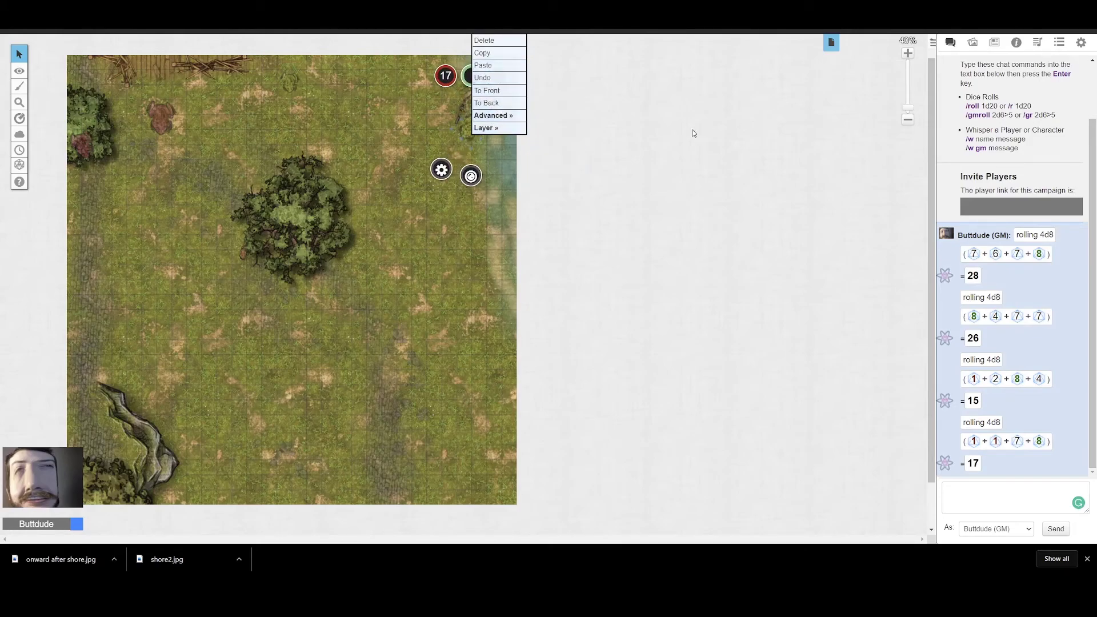
{"action": "left_click", "coordinate": [19, 150]}
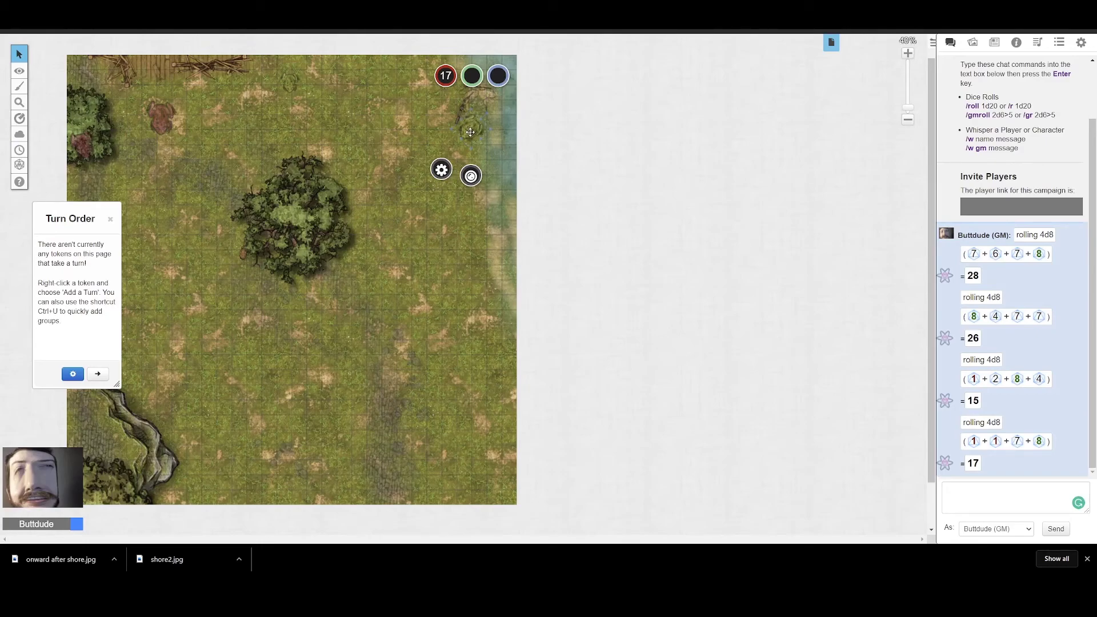
{"action": "right_click", "coordinate": [597, 204]}
{"action": "left_click", "coordinate": [581, 205]}
Move the red frog token on the open grass from the GM layer to the Token Layer.
{"action": "left_click", "coordinate": [121, 131]}
{"action": "left_click", "coordinate": [160, 120]}
{"action": "right_click", "coordinate": [160, 120]}
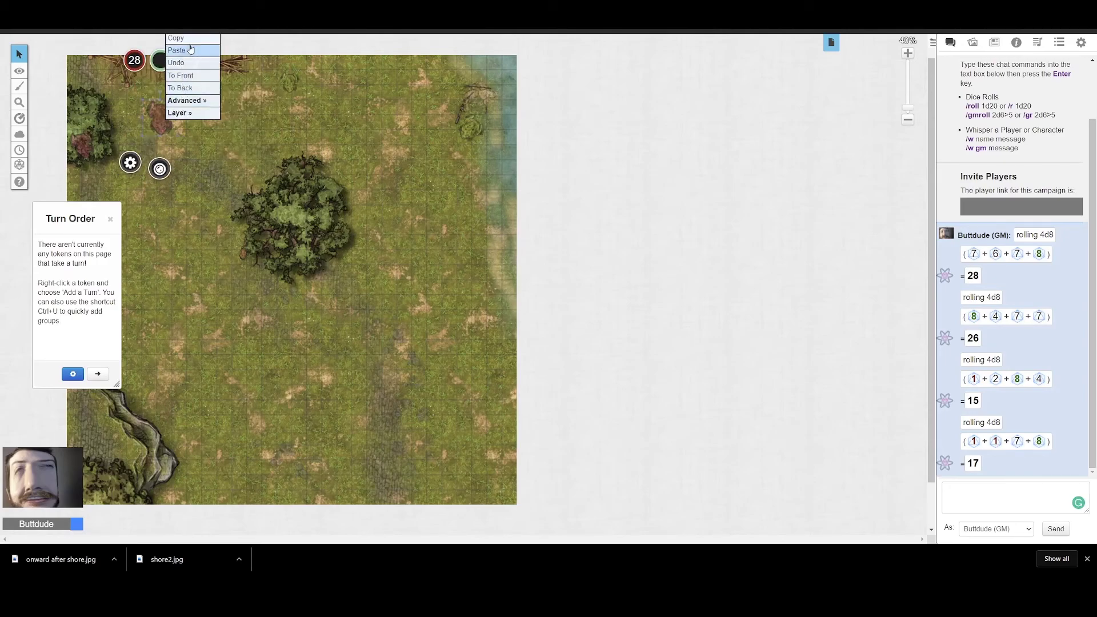
{"action": "mouse_move", "coordinate": [191, 114]}
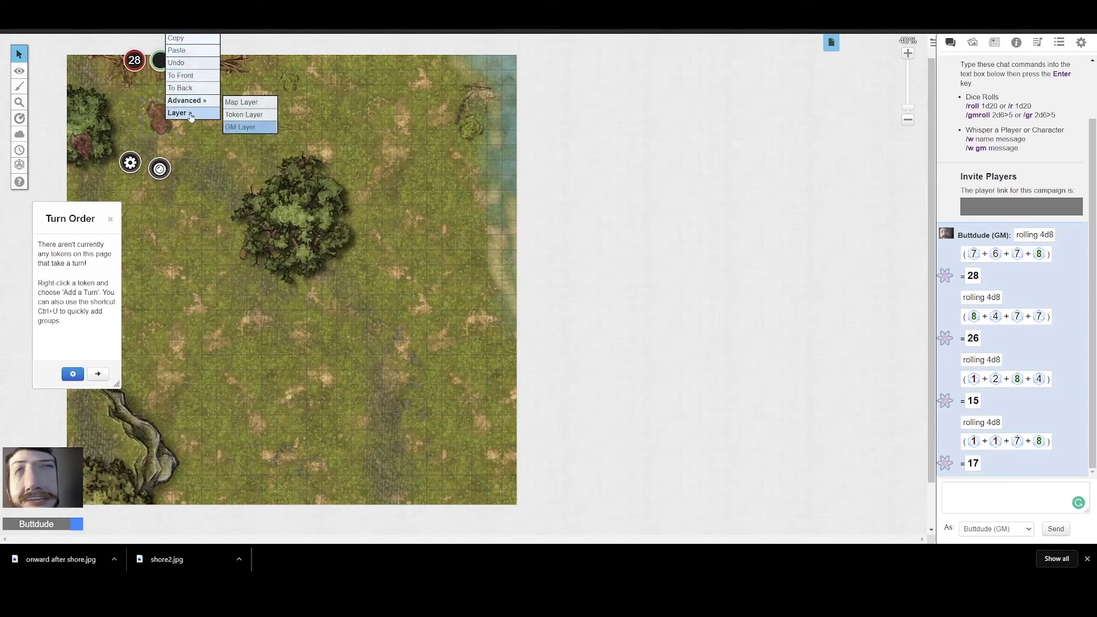
{"action": "left_click", "coordinate": [241, 115]}
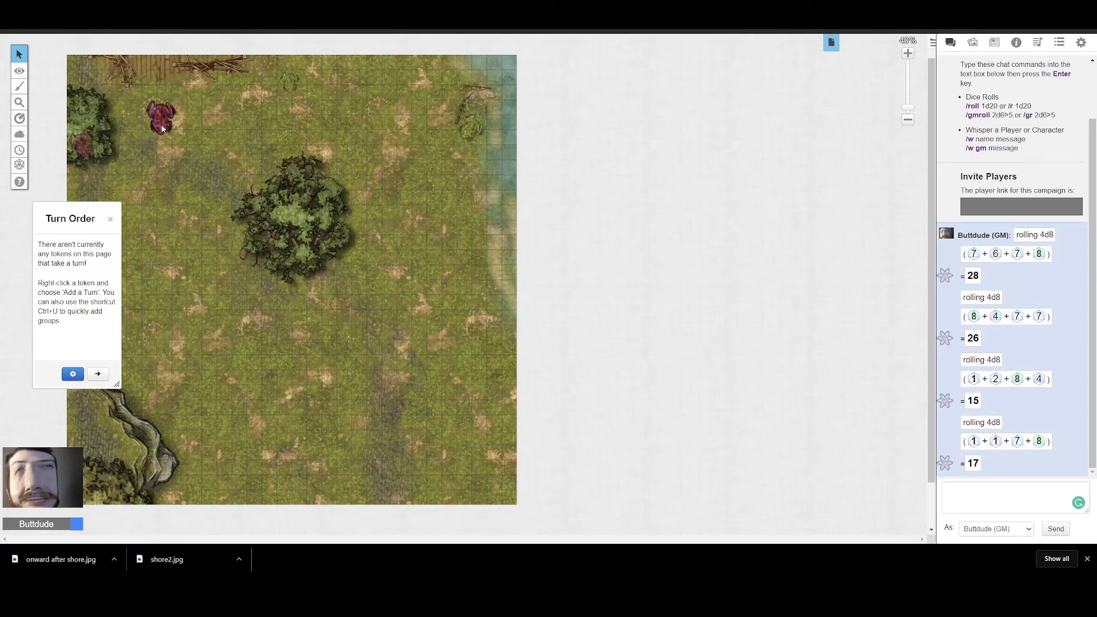
Close the turn order tracker and switch the active layer to Objects & Tokens.
{"action": "mouse_move", "coordinate": [19, 71]}
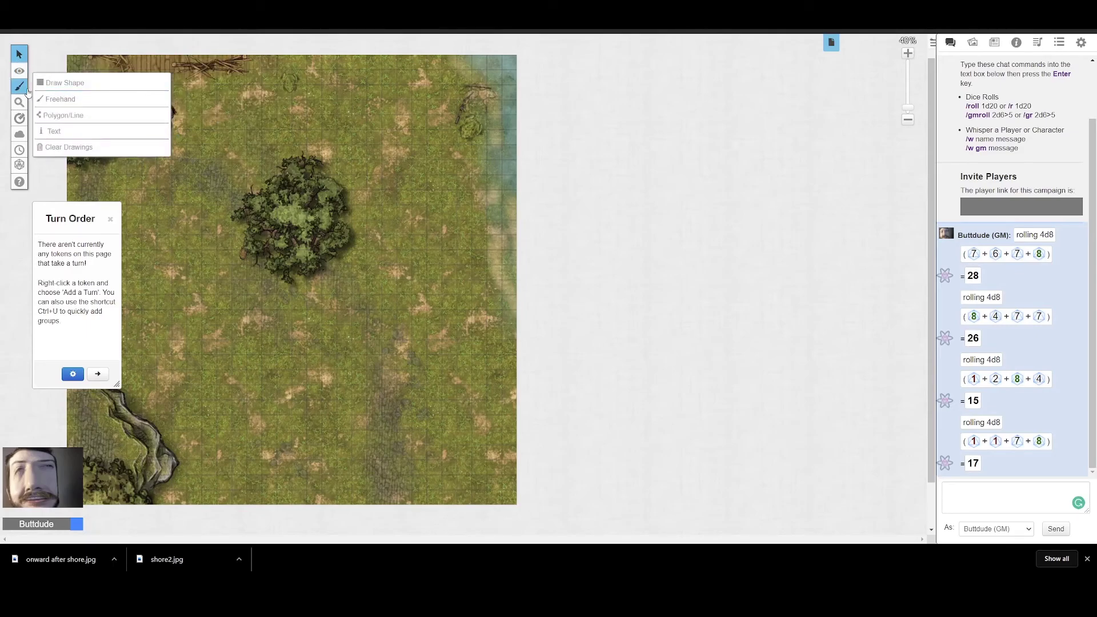
{"action": "left_click", "coordinate": [109, 219]}
{"action": "mouse_move", "coordinate": [19, 89]}
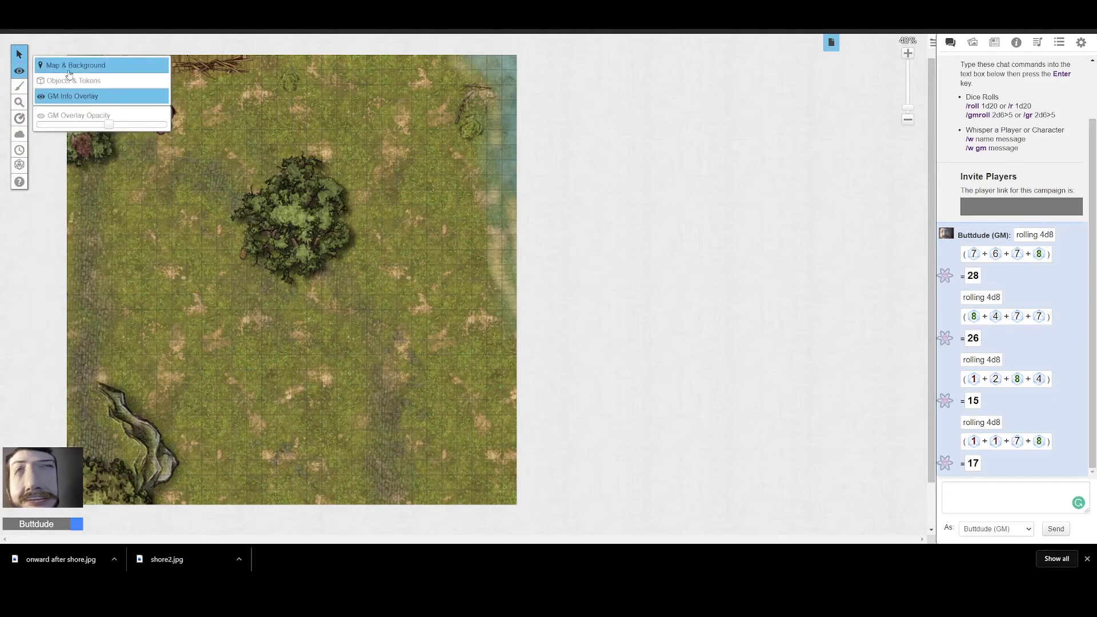
{"action": "left_click", "coordinate": [67, 85]}
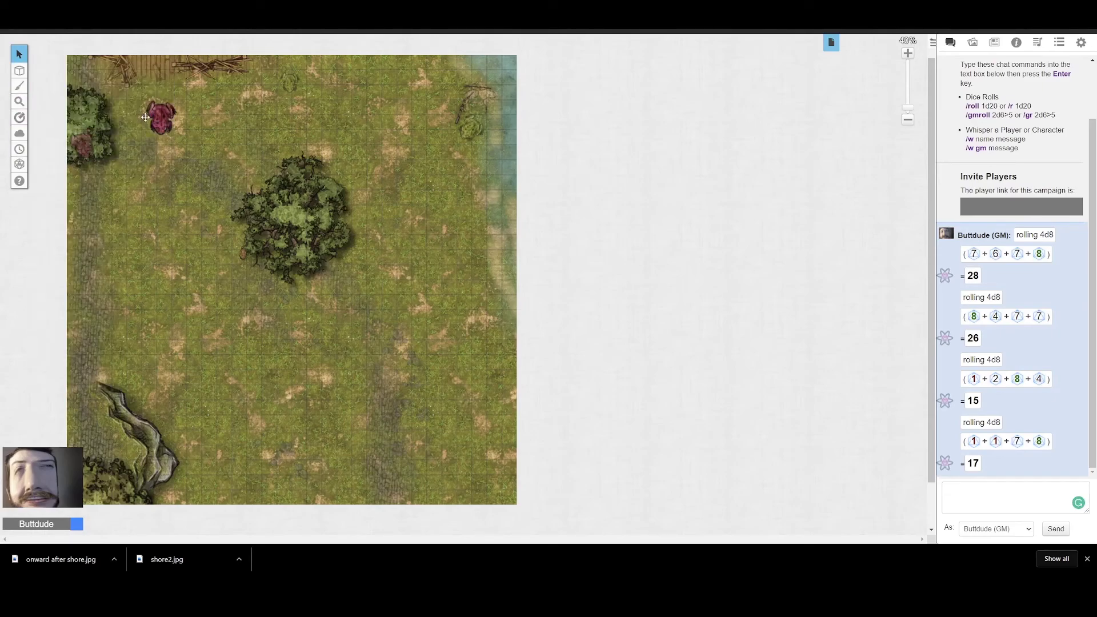
Select the revealed red frog token and check the actions available for it.
{"action": "left_click", "coordinate": [159, 117]}
{"action": "right_click", "coordinate": [163, 117]}
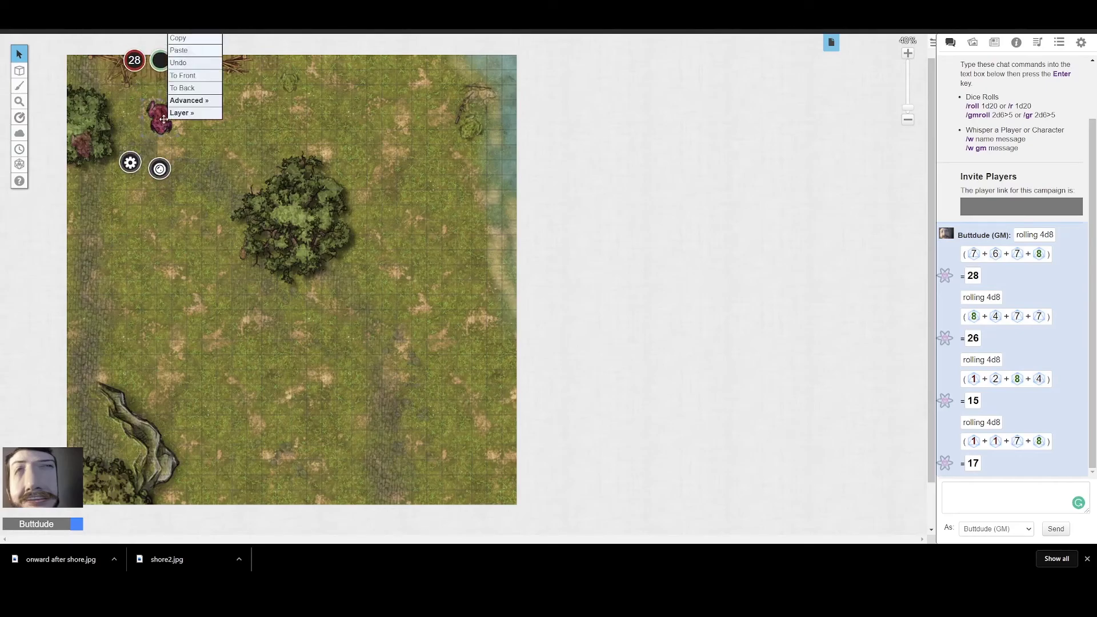
{"action": "left_click", "coordinate": [164, 121]}
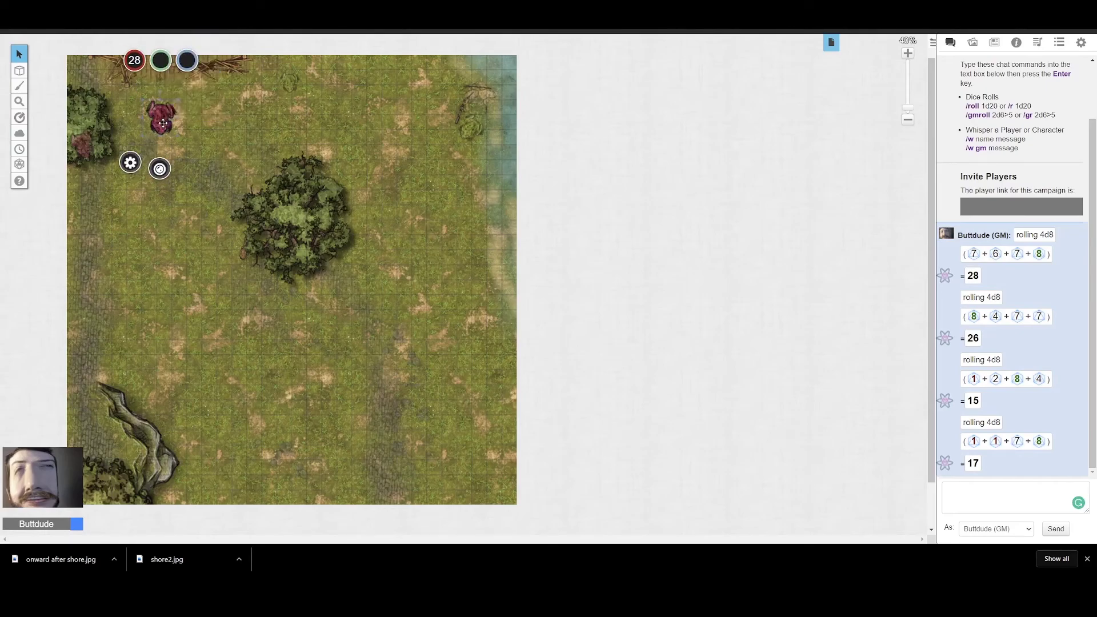
Move the red frog token further down the open grass and check the actions and map layers available.
{"action": "left_click_drag", "start_coordinate": [177, 191], "coordinate": [177, 190]}
{"action": "right_click", "coordinate": [177, 189]}
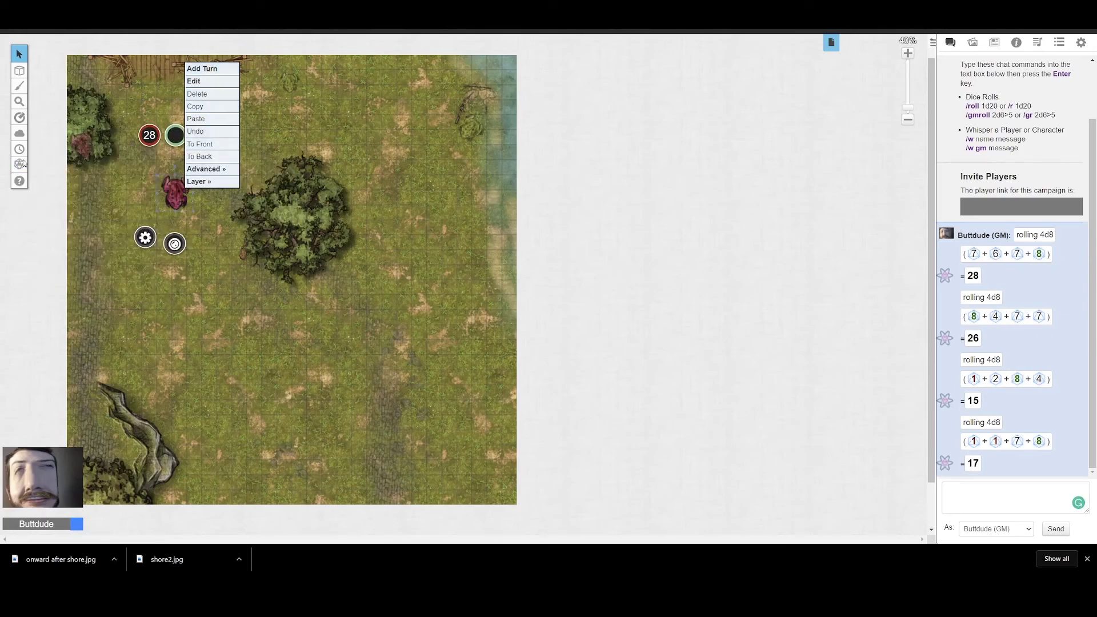
{"action": "mouse_move", "coordinate": [28, 161]}
{"action": "mouse_move", "coordinate": [19, 71]}
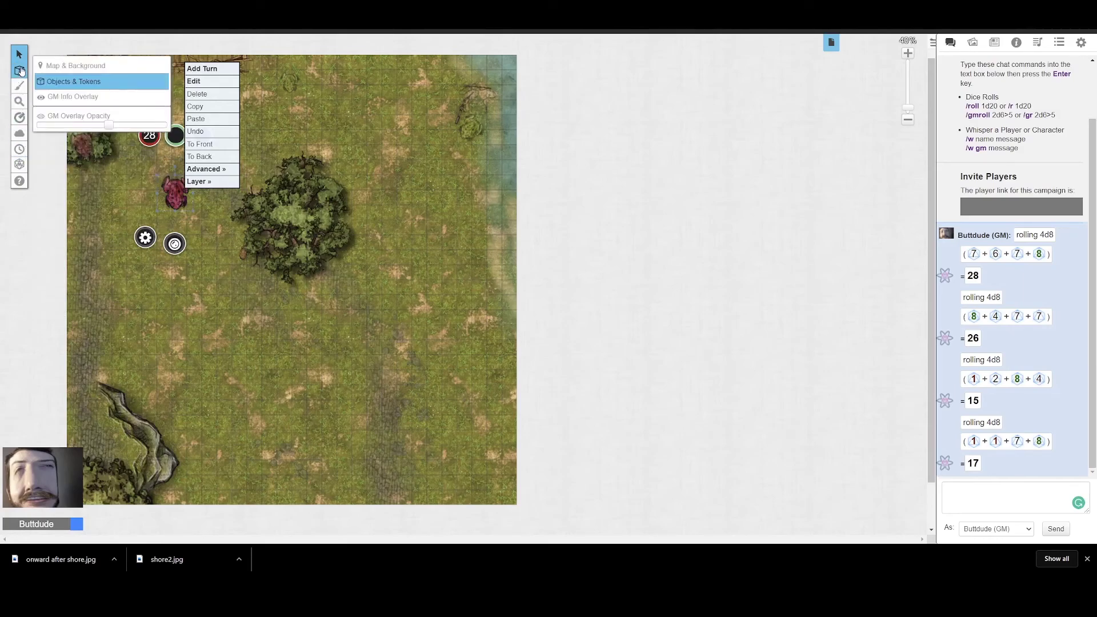
On the Objects & Tokens layer, send the red frog token on the open grass back to the GM layer.
{"action": "left_click", "coordinate": [52, 97]}
{"action": "mouse_move", "coordinate": [18, 69]}
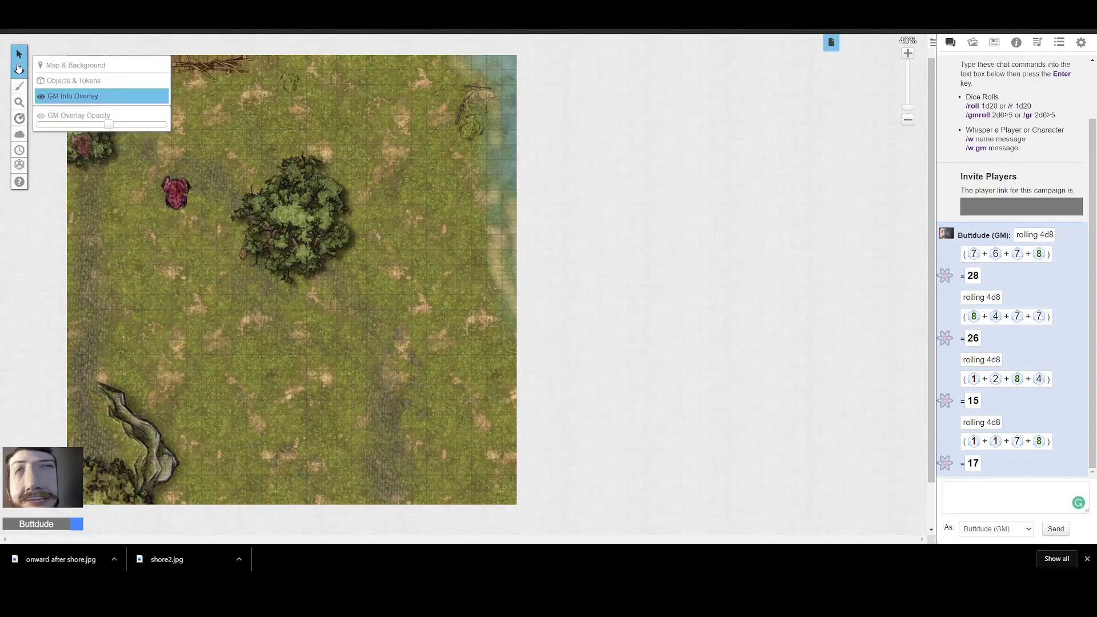
{"action": "left_click", "coordinate": [63, 80]}
{"action": "left_click", "coordinate": [174, 192]}
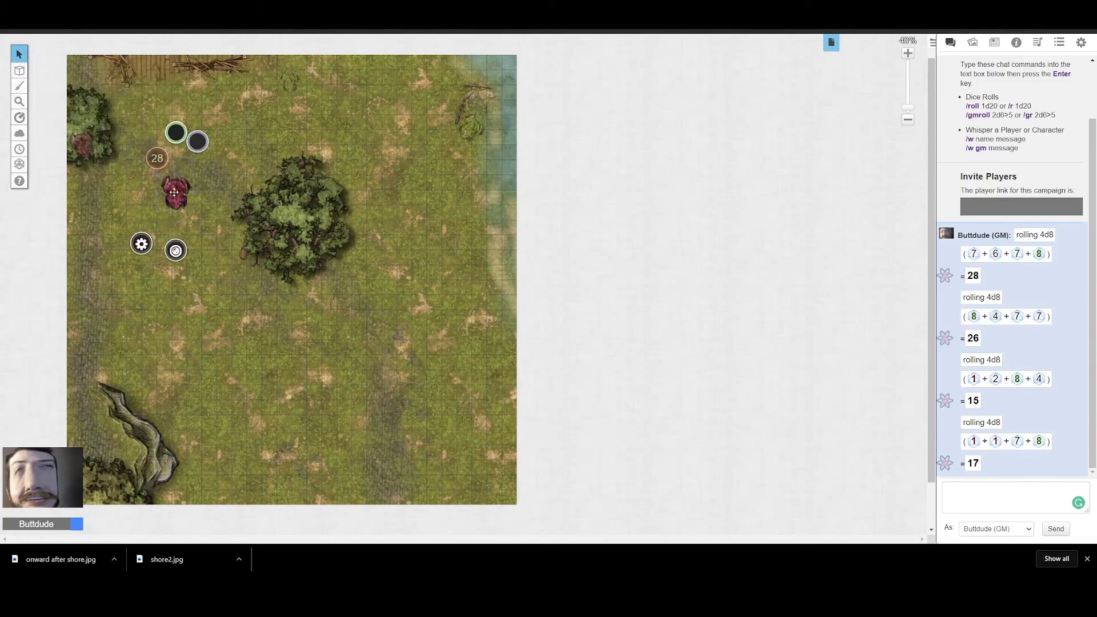
{"action": "right_click", "coordinate": [174, 192]}
{"action": "mouse_move", "coordinate": [211, 171]}
{"action": "left_click", "coordinate": [260, 198]}
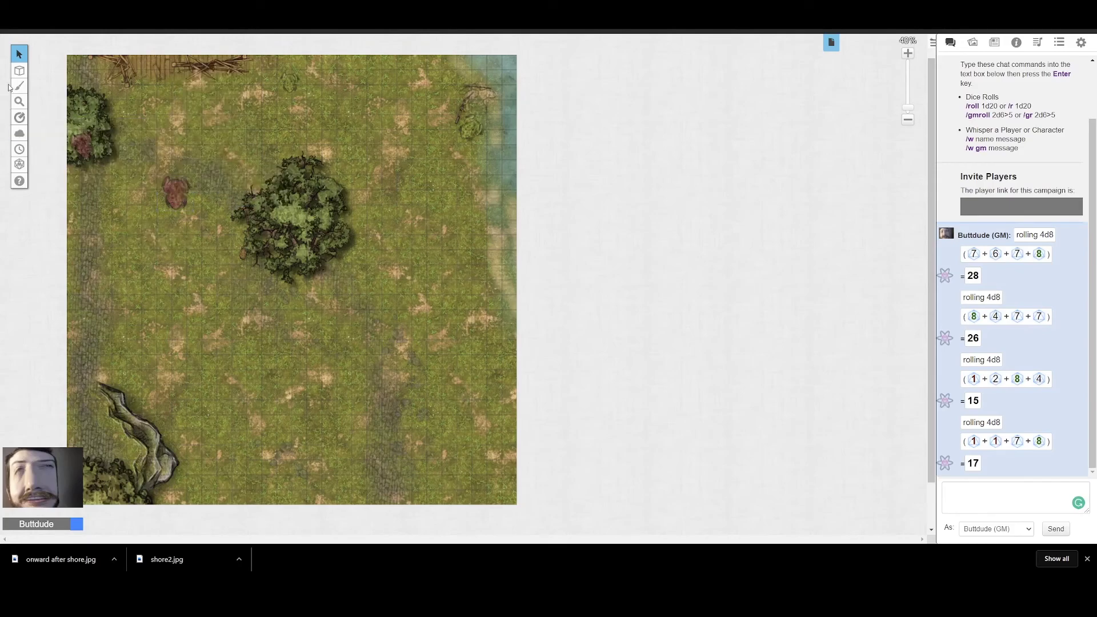
With the GM Info Overlay active, add the open-grass red frog to the turn order and open the tracker clear of the tokens.
{"action": "mouse_move", "coordinate": [18, 71]}
{"action": "left_click", "coordinate": [56, 97]}
{"action": "left_click", "coordinate": [174, 199]}
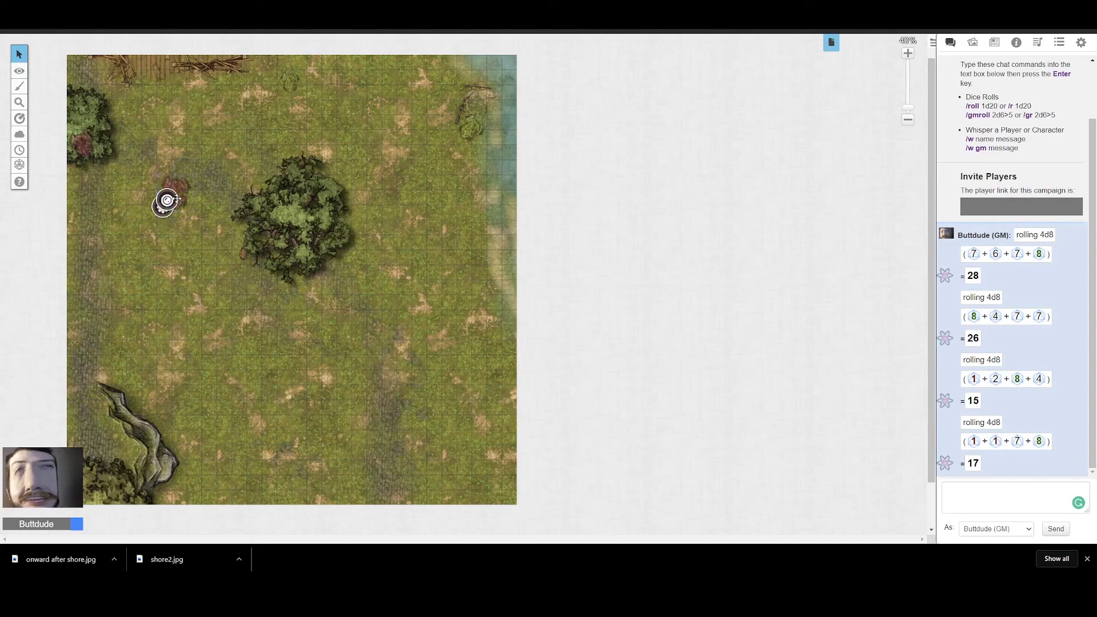
{"action": "right_click", "coordinate": [177, 199]}
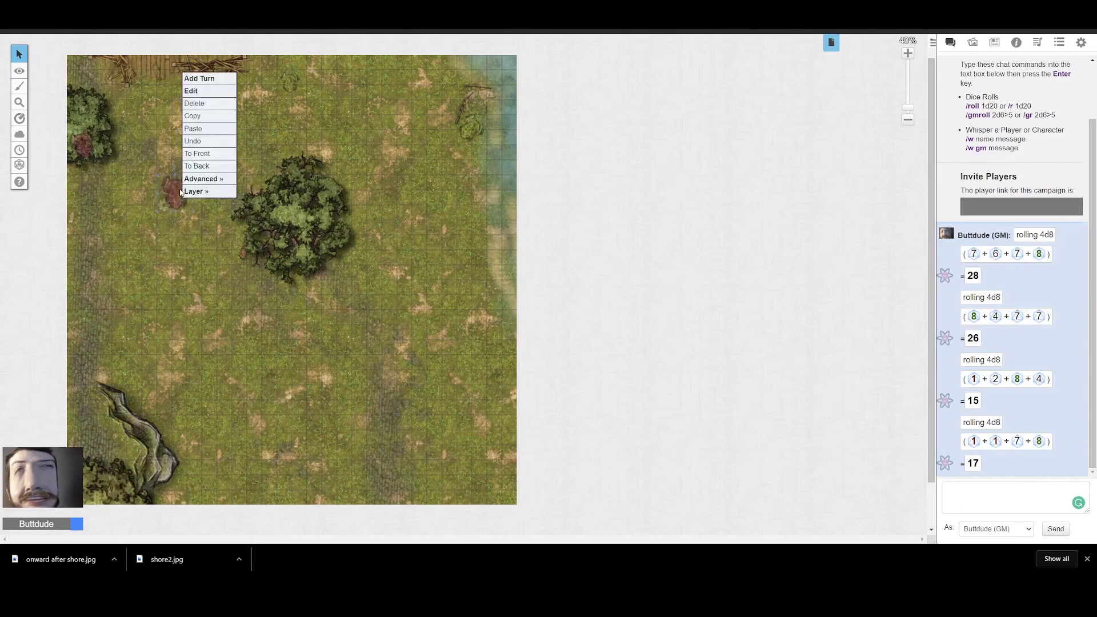
{"action": "left_click", "coordinate": [199, 88]}
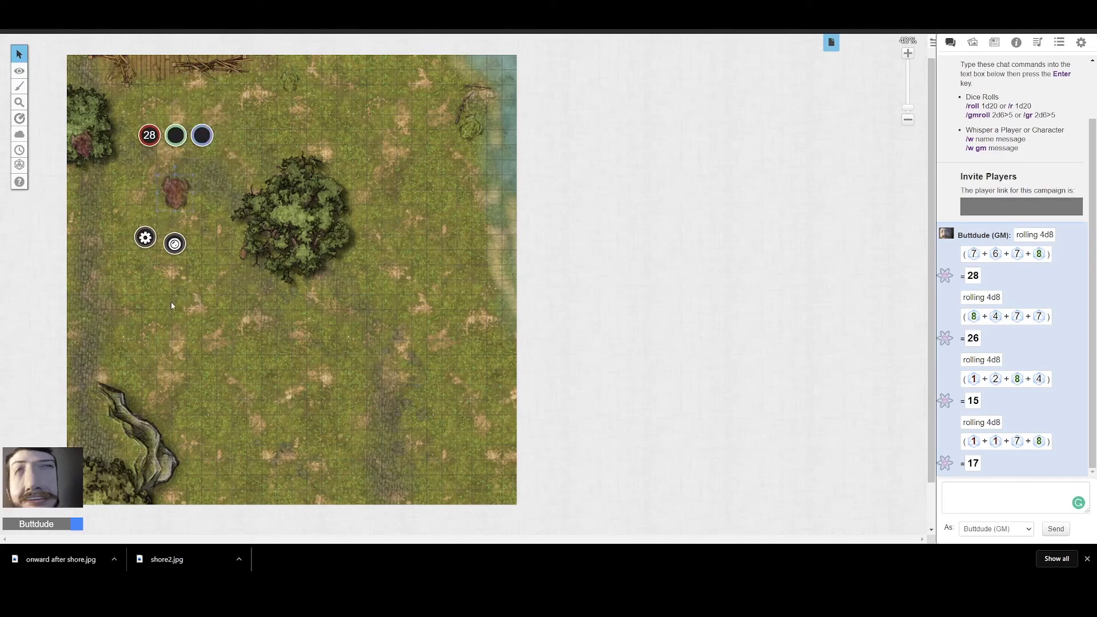
{"action": "left_click", "coordinate": [19, 150]}
{"action": "left_click_drag", "start_coordinate": [72, 216], "coordinate": [57, 278]}
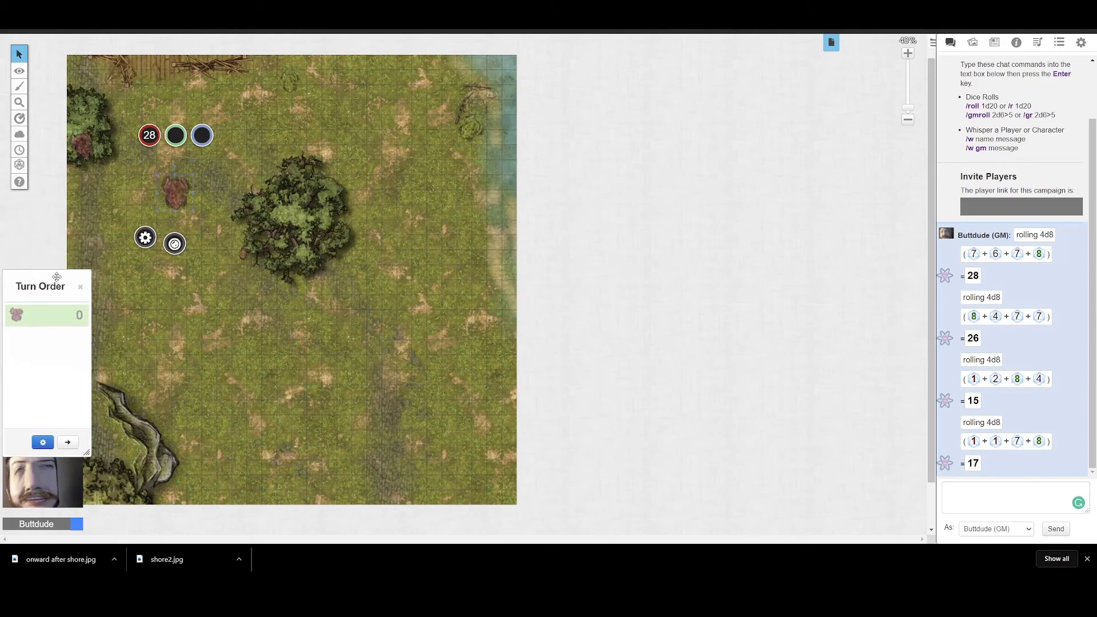
Add the red frog token by the bush to the turn order, moving it into the open and back to the bush's edge.
{"action": "left_click", "coordinate": [78, 142]}
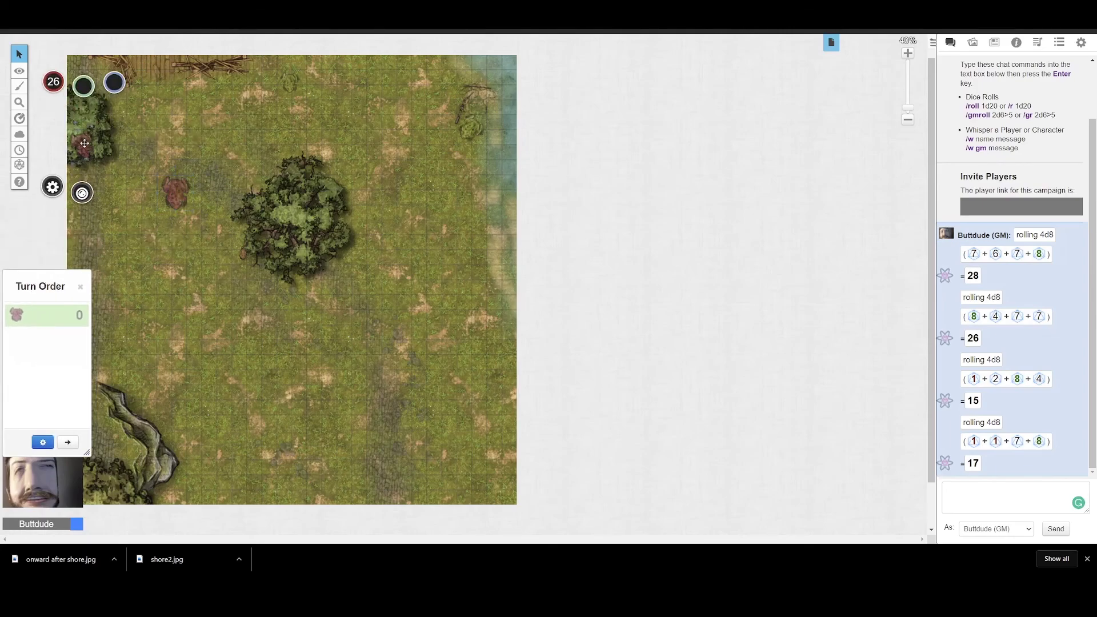
{"action": "right_click", "coordinate": [80, 142]}
{"action": "left_click", "coordinate": [84, 160]}
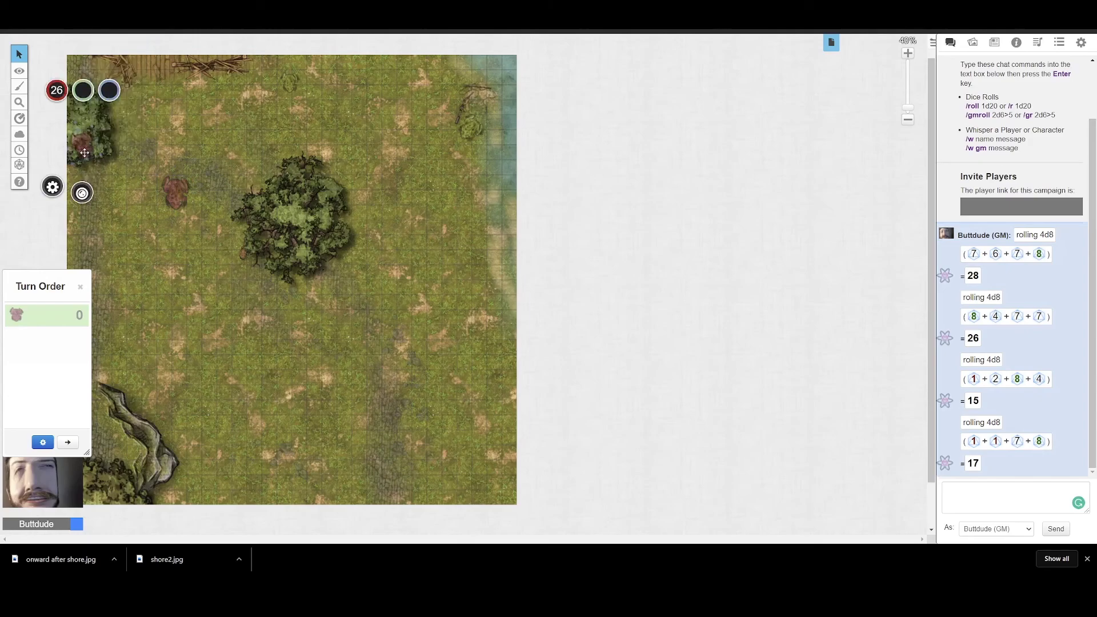
{"action": "left_click_drag", "start_coordinate": [175, 193], "coordinate": [126, 248]}
{"action": "right_click", "coordinate": [127, 252]}
{"action": "left_click", "coordinate": [154, 136]}
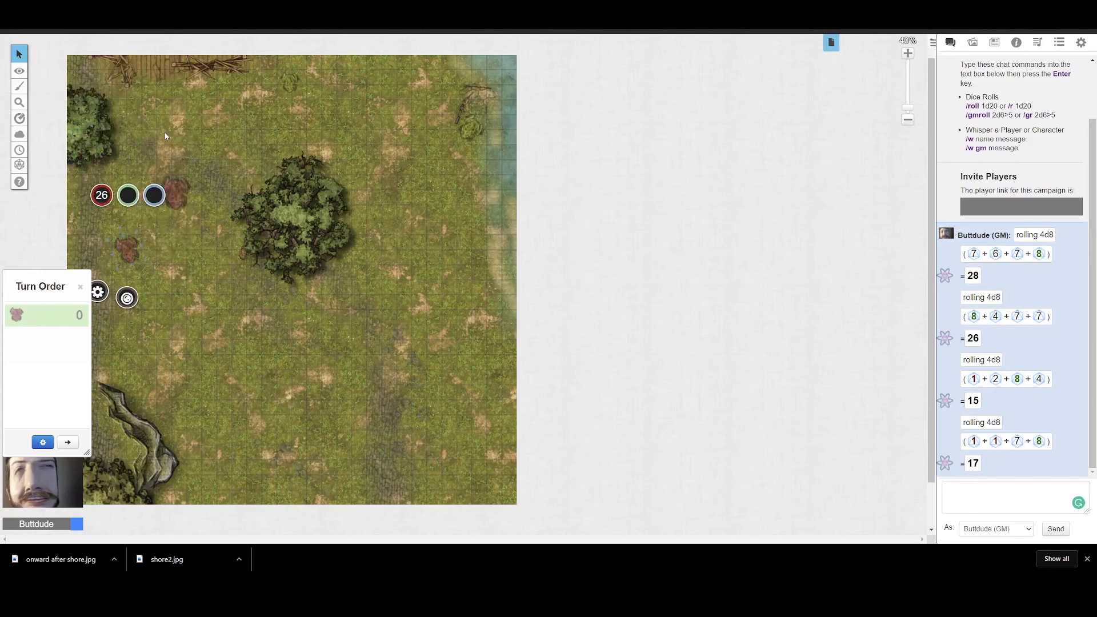
{"action": "left_click_drag", "start_coordinate": [128, 254], "coordinate": [98, 158]}
Add the hidden green frog token near the wooden dock to the turn order and place it back on the upper grass.
{"action": "right_click", "coordinate": [291, 82]}
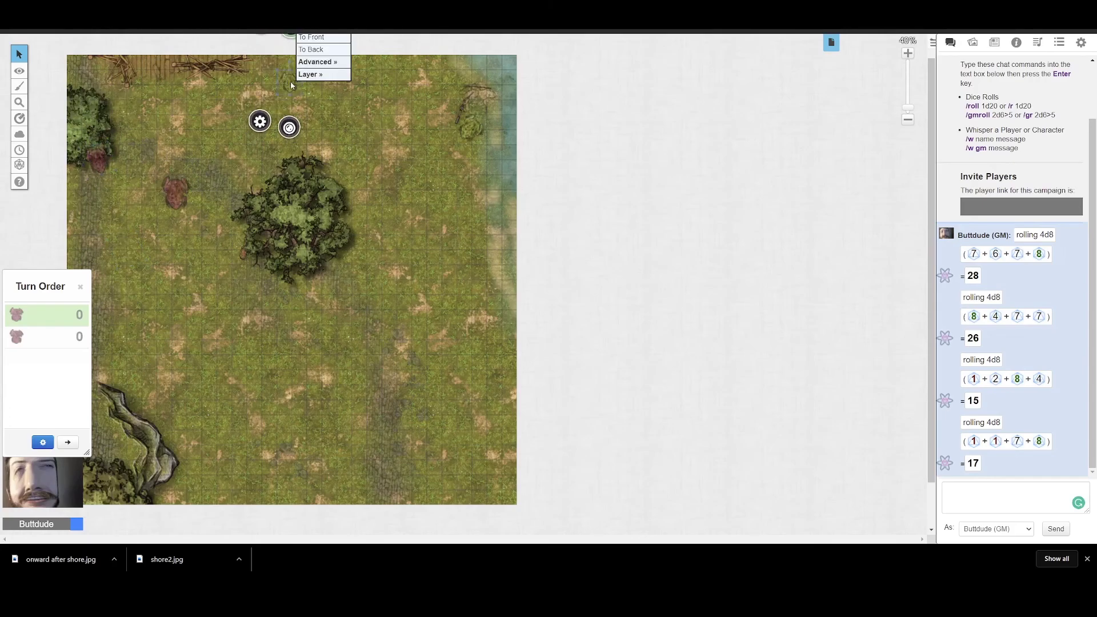
{"action": "left_click", "coordinate": [288, 87]}
{"action": "double_click", "coordinate": [302, 157]}
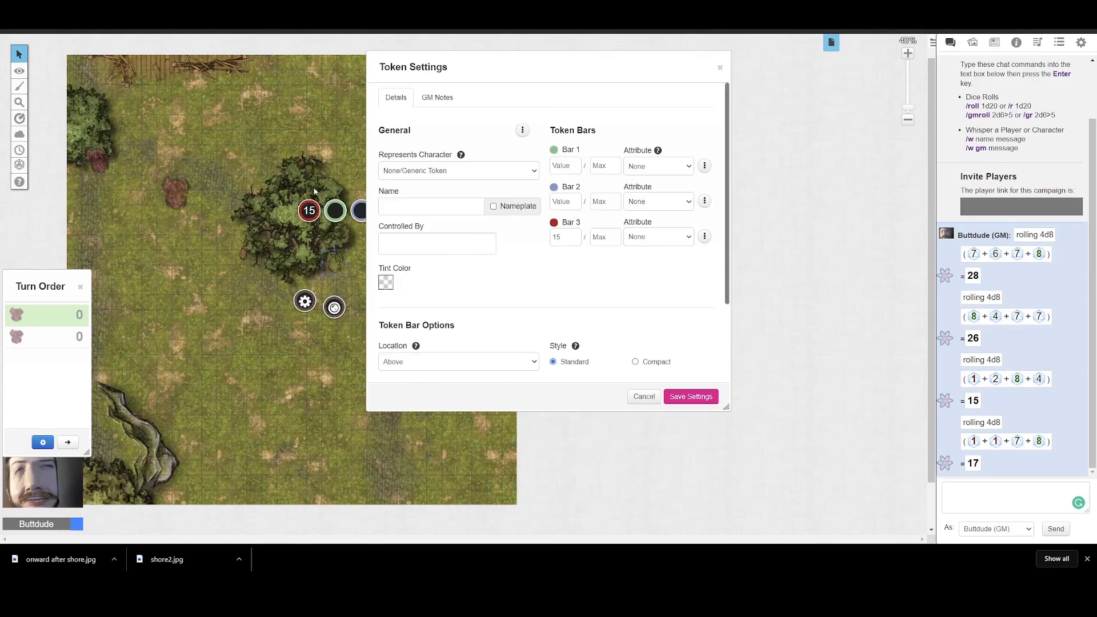
{"action": "left_click", "coordinate": [652, 396]}
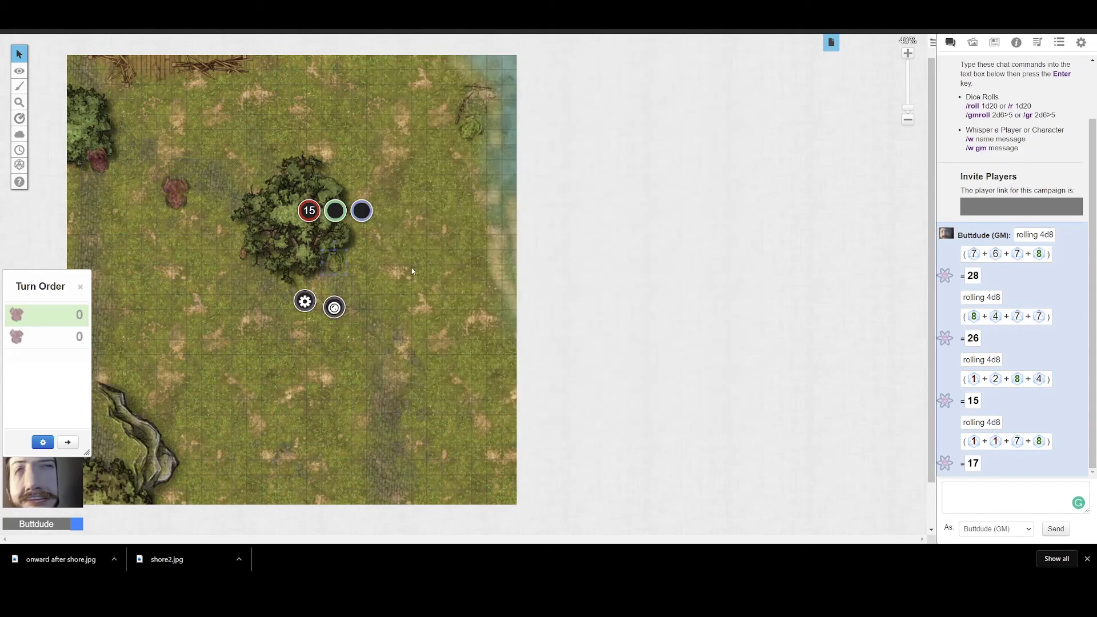
{"action": "right_click", "coordinate": [343, 254]}
{"action": "left_click", "coordinate": [354, 142]}
{"action": "left_click_drag", "start_coordinate": [336, 264], "coordinate": [329, 83]}
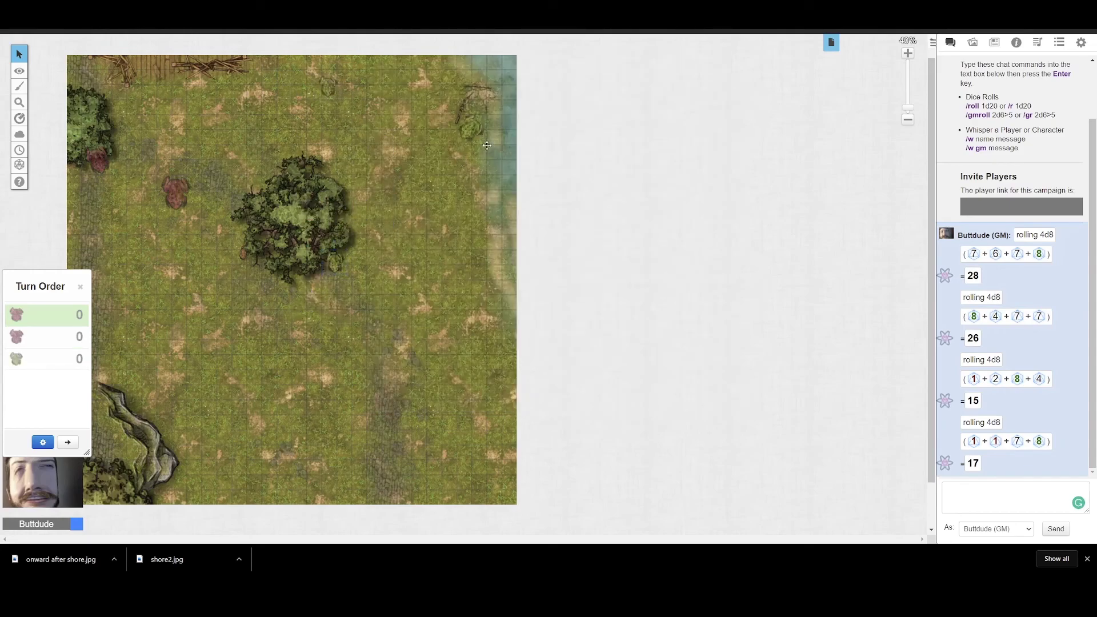
Add the green frog token beside the water to the turn order and return it to its spot on the shore.
{"action": "left_click", "coordinate": [474, 125]}
{"action": "right_click", "coordinate": [474, 125]}
{"action": "left_click", "coordinate": [476, 129]}
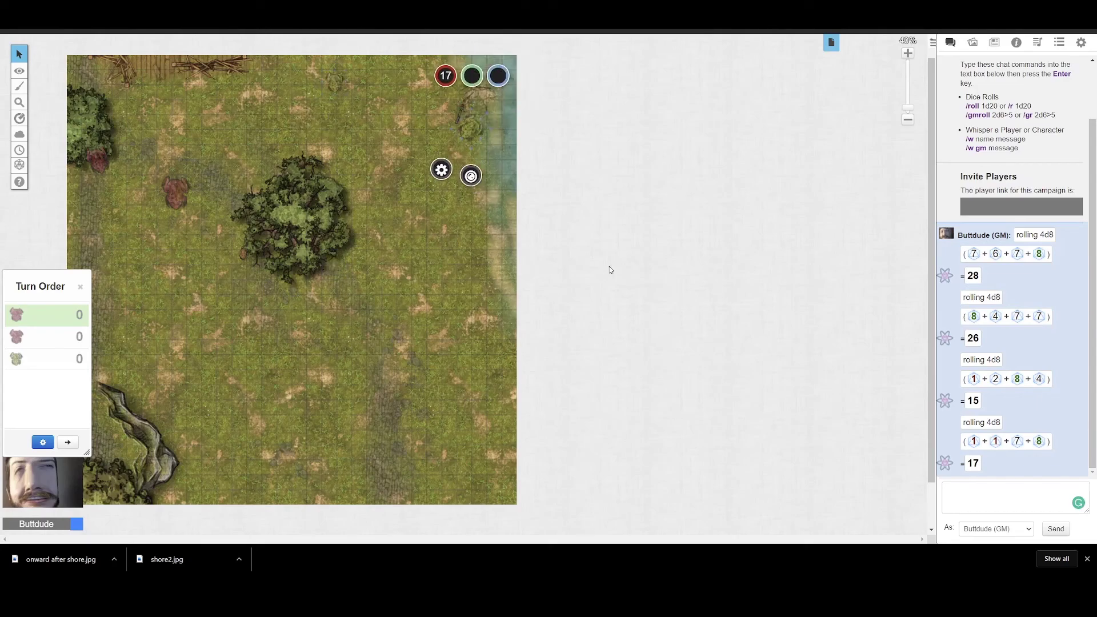
{"action": "left_click_drag", "start_coordinate": [475, 130], "coordinate": [438, 221]}
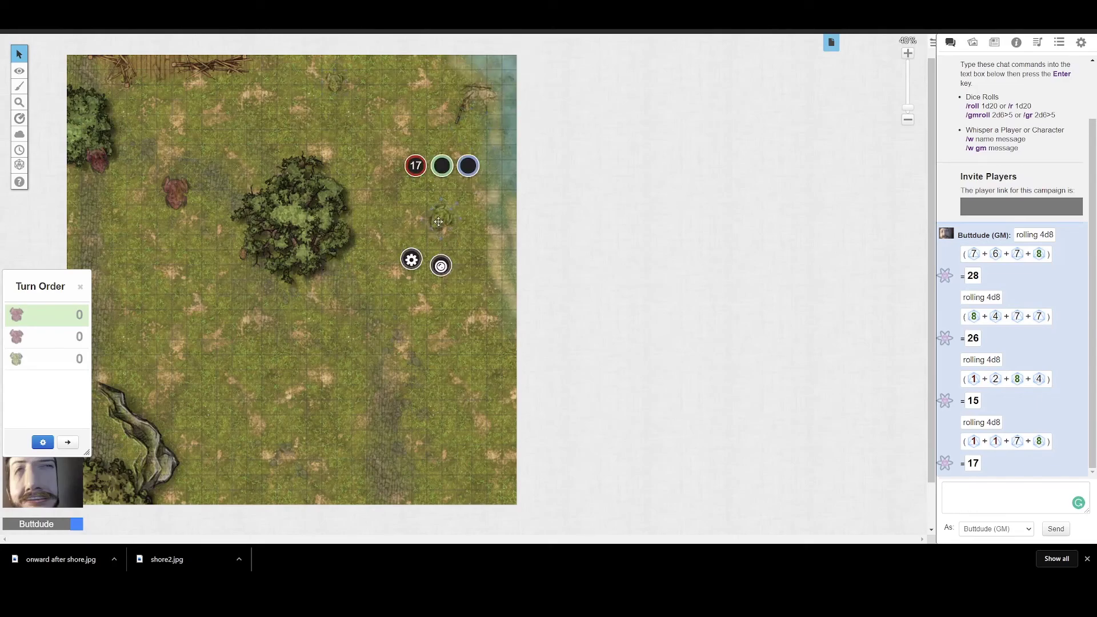
{"action": "right_click", "coordinate": [464, 167]}
{"action": "left_click", "coordinate": [466, 101]}
{"action": "left_click", "coordinate": [468, 140]}
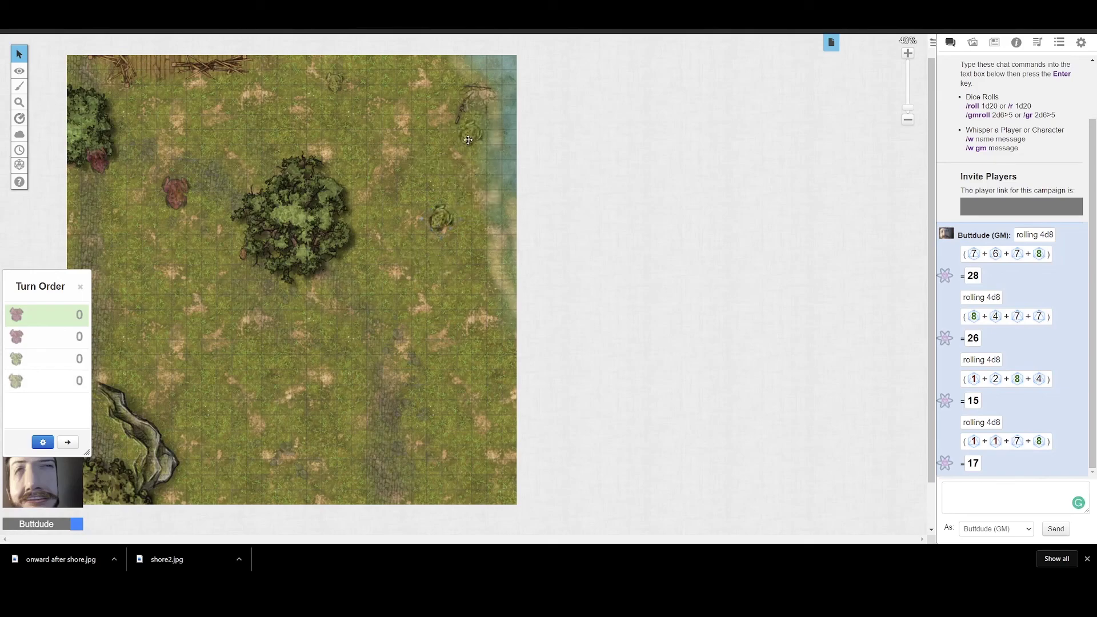
Open the last and first turn order values for editing and check the sorting and custom item options in Turn Order Settings.
{"action": "left_click", "coordinate": [467, 140]}
{"action": "left_click", "coordinate": [72, 381]}
{"action": "left_click", "coordinate": [80, 322]}
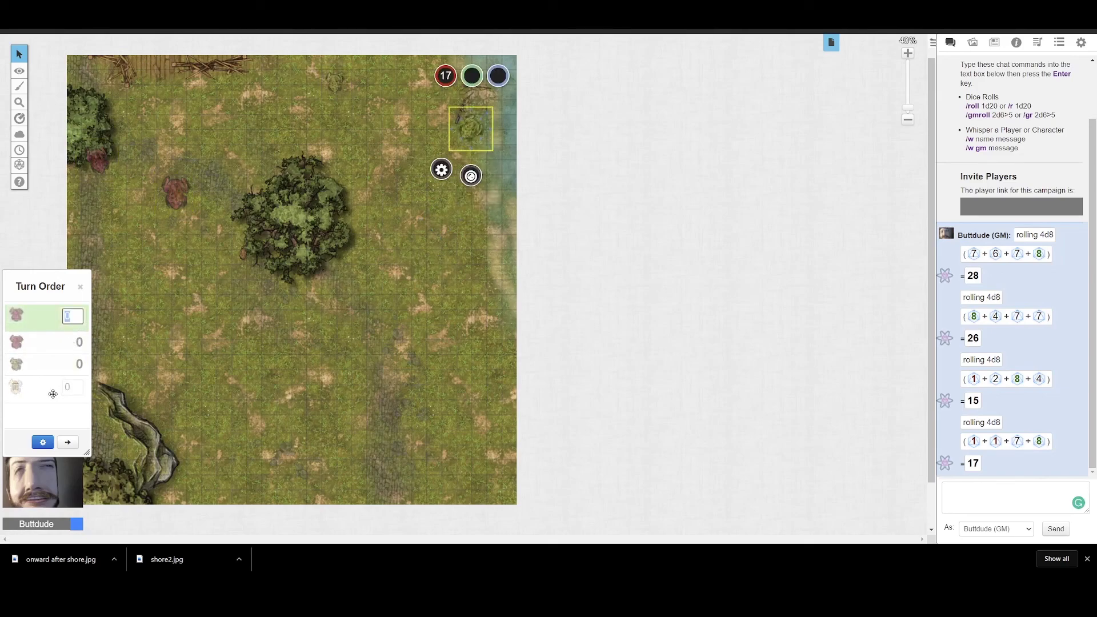
{"action": "left_click", "coordinate": [41, 443]}
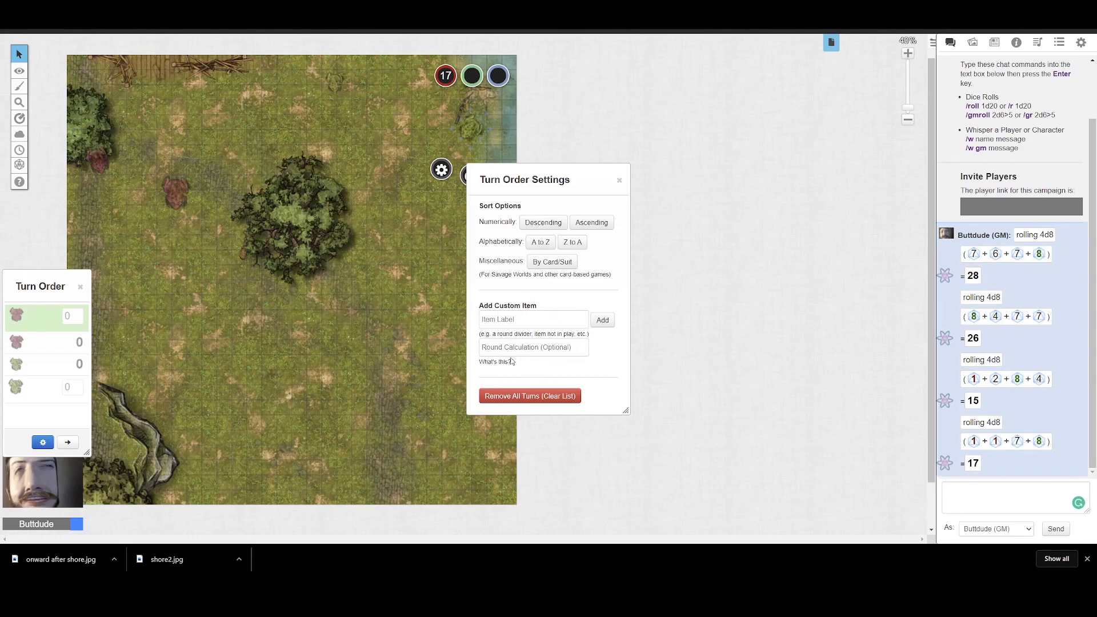
{"action": "scroll", "coordinate": [634, 418], "scroll_direction": "down", "scroll_amount": 2}
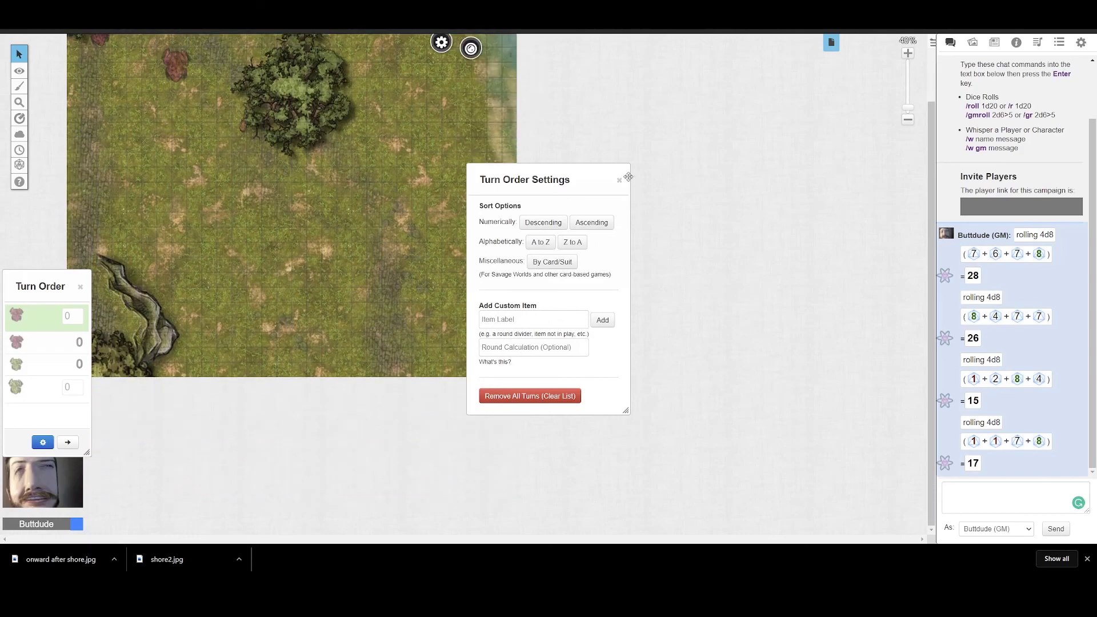
{"action": "left_click", "coordinate": [620, 180]}
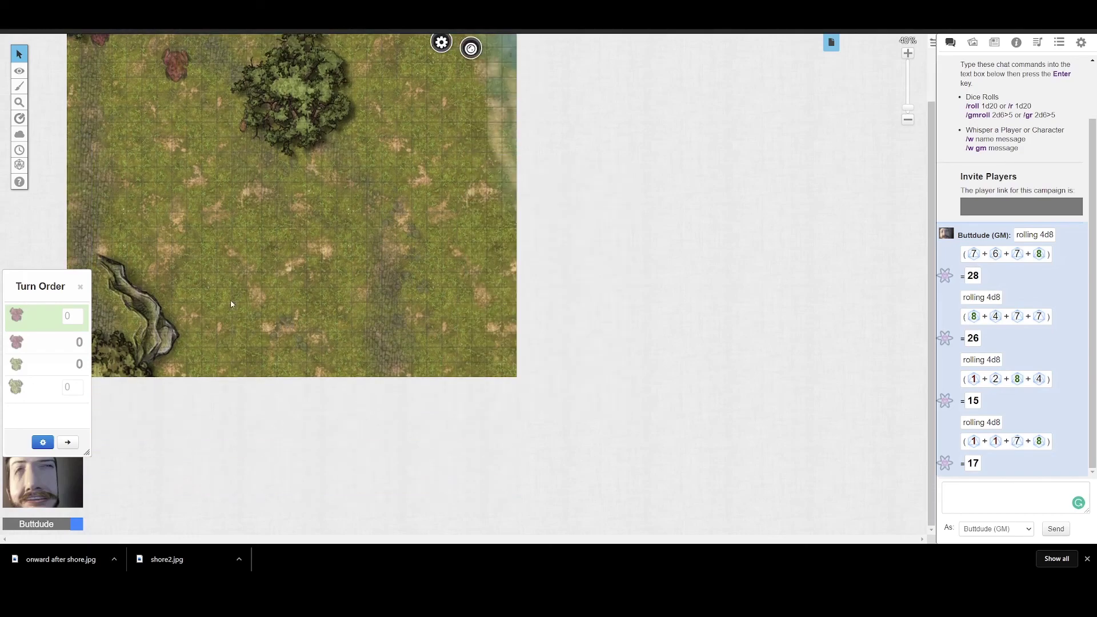
{"action": "left_click", "coordinate": [47, 357]}
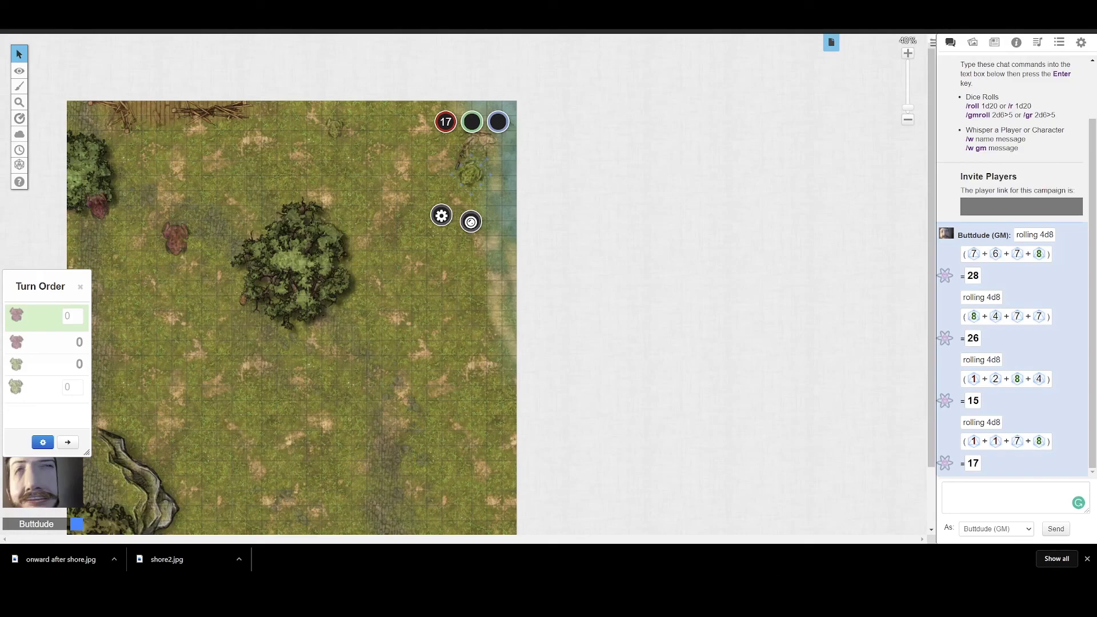
Dismiss the browser's downloads bar and close the turn order tracker, reopening it once to check its entries.
{"action": "left_click", "coordinate": [1086, 560]}
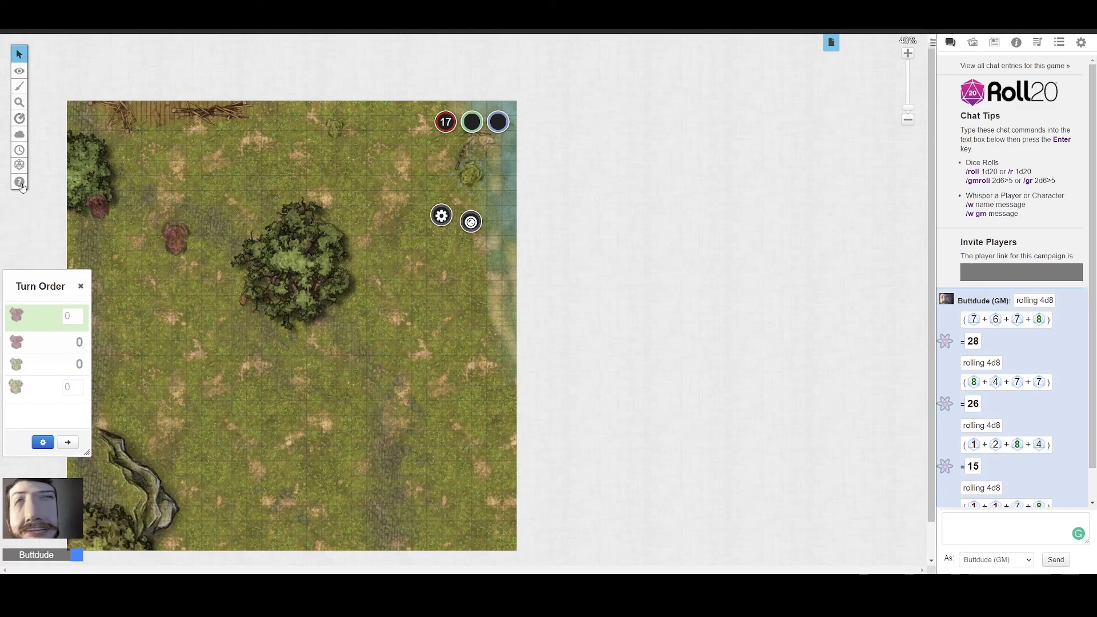
{"action": "left_click", "coordinate": [80, 287]}
{"action": "left_click", "coordinate": [18, 150]}
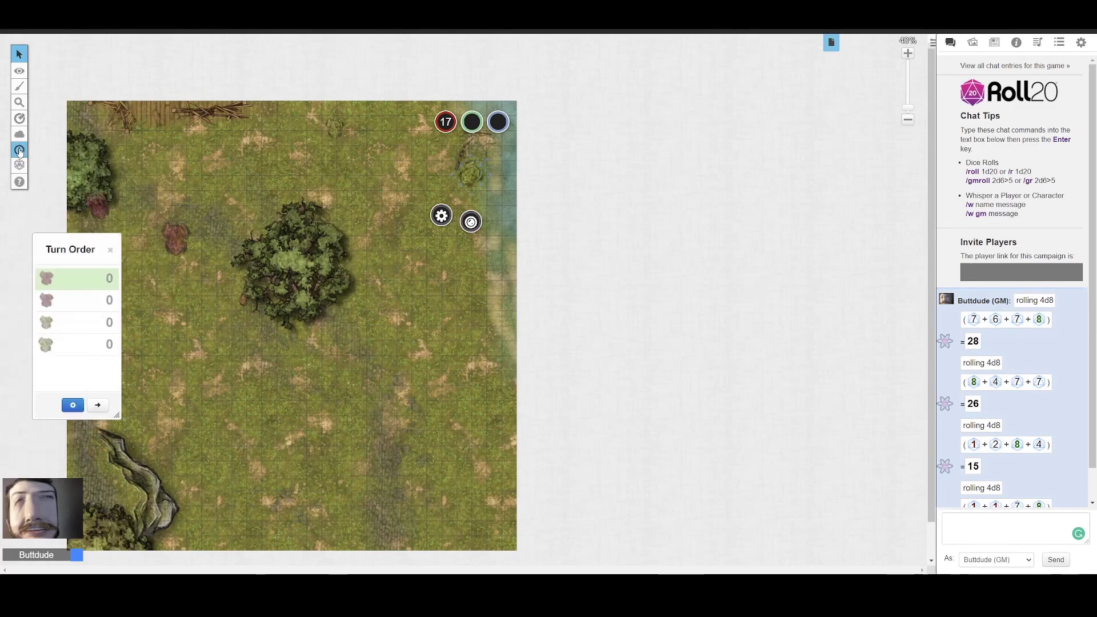
{"action": "left_click", "coordinate": [110, 250]}
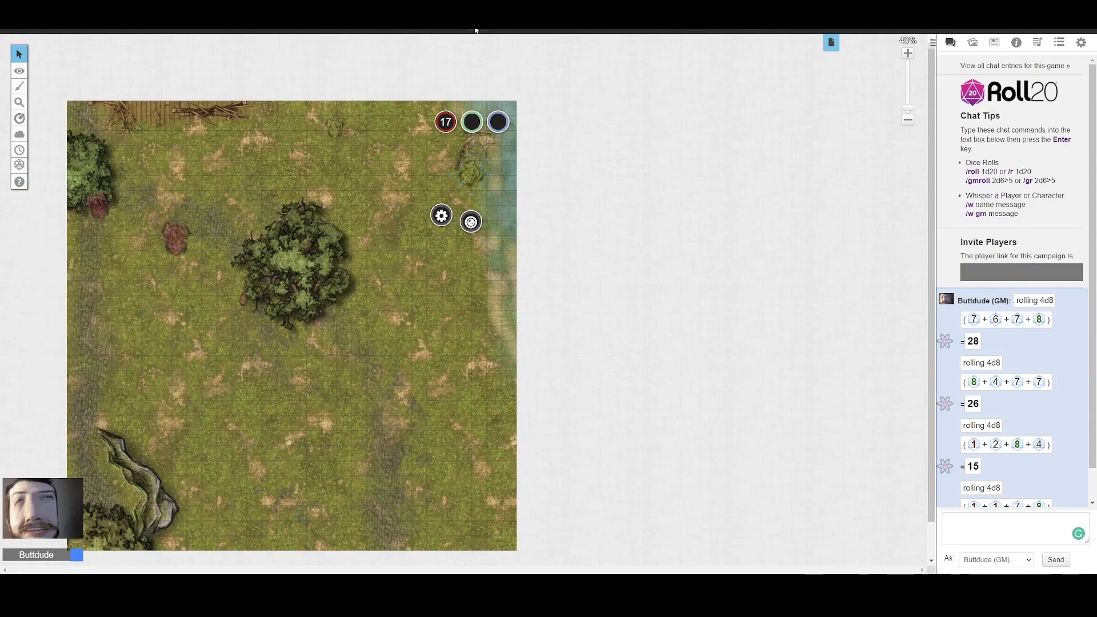